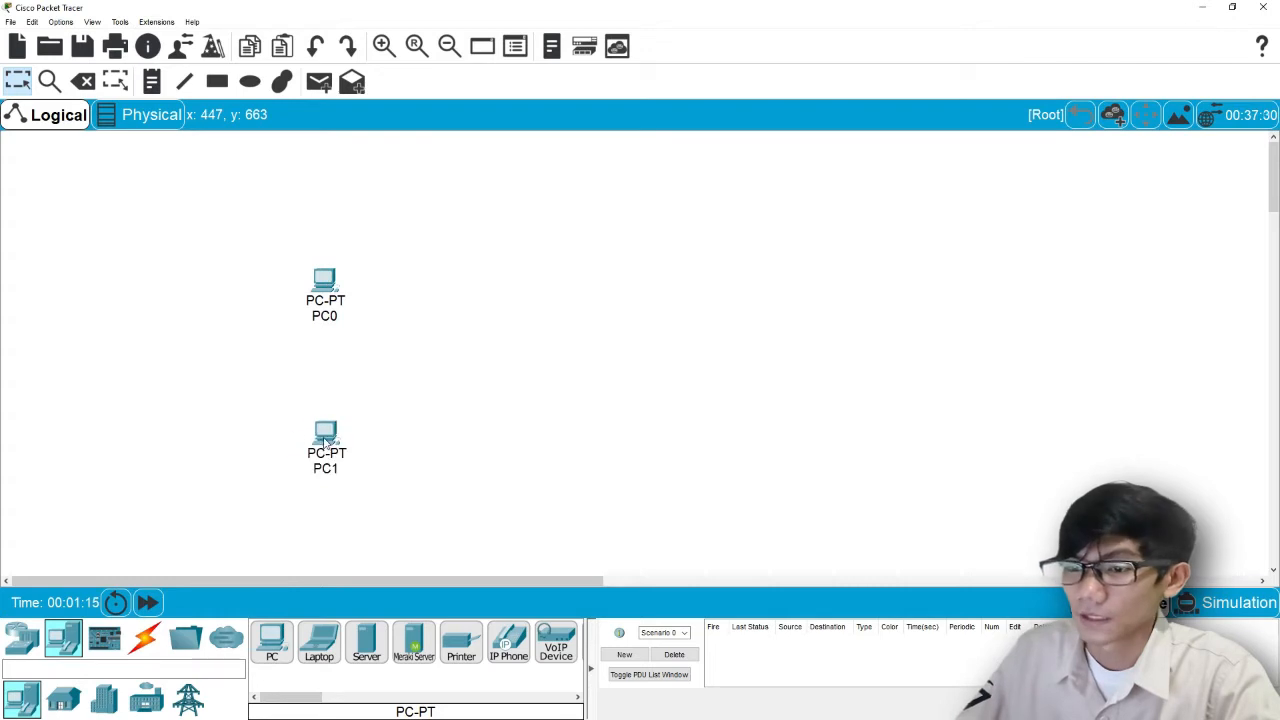
# Place two more PCs in the workspace as a second column across from PC0 and PC1
pyautogui.click(274, 640)
pyautogui.click(620, 300)
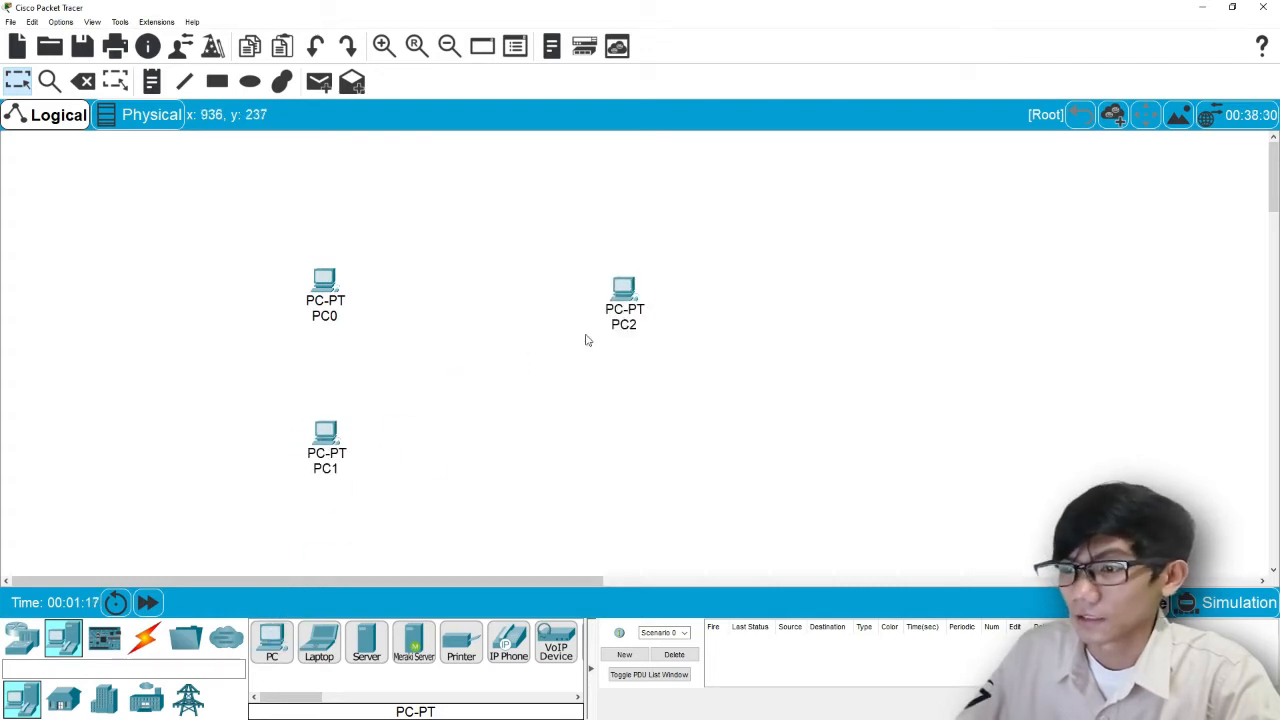
pyautogui.click(271, 643)
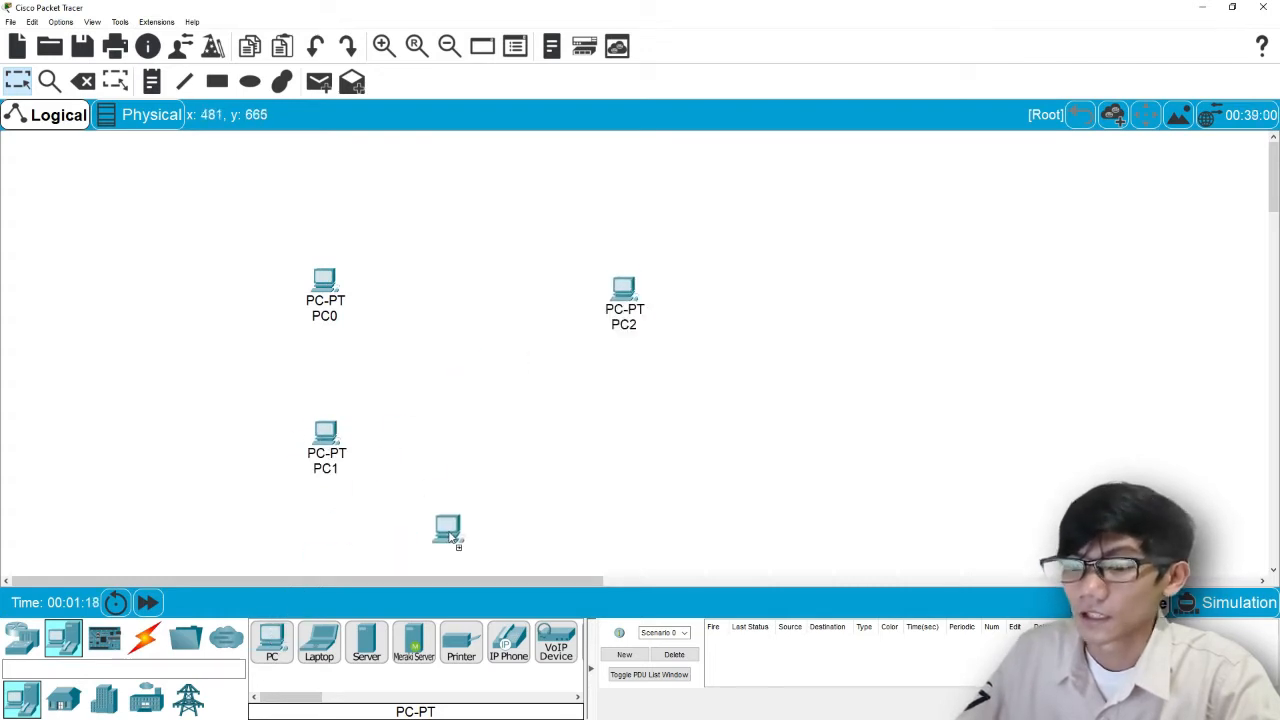
pyautogui.click(624, 458)
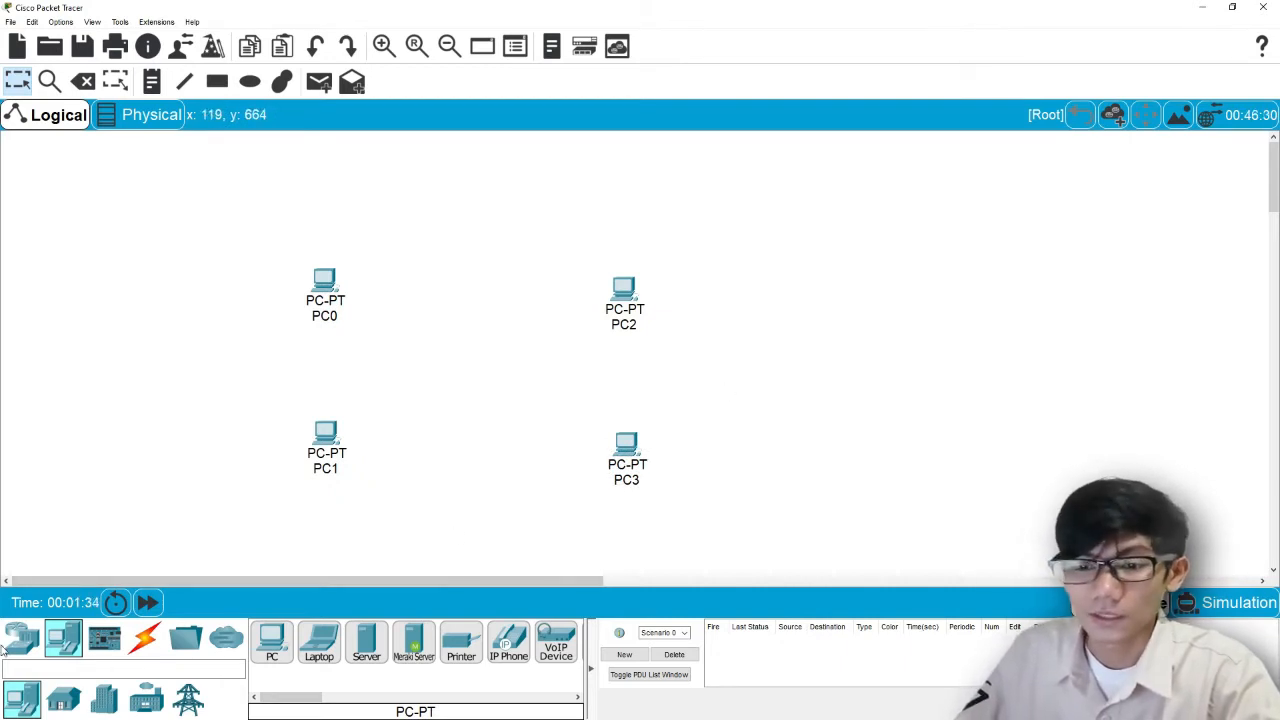
# Add two PT-Switch devices side by side in the space between the two columns of PCs
pyautogui.click(19, 642)
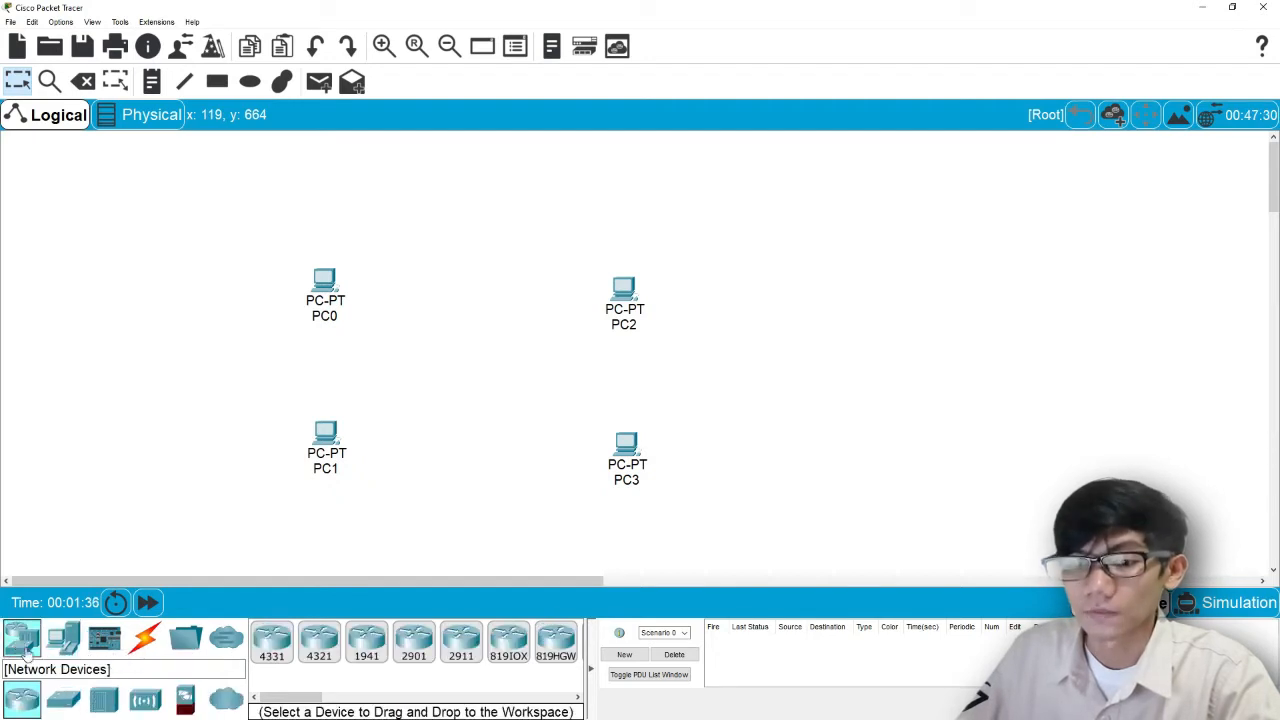
pyautogui.click(64, 702)
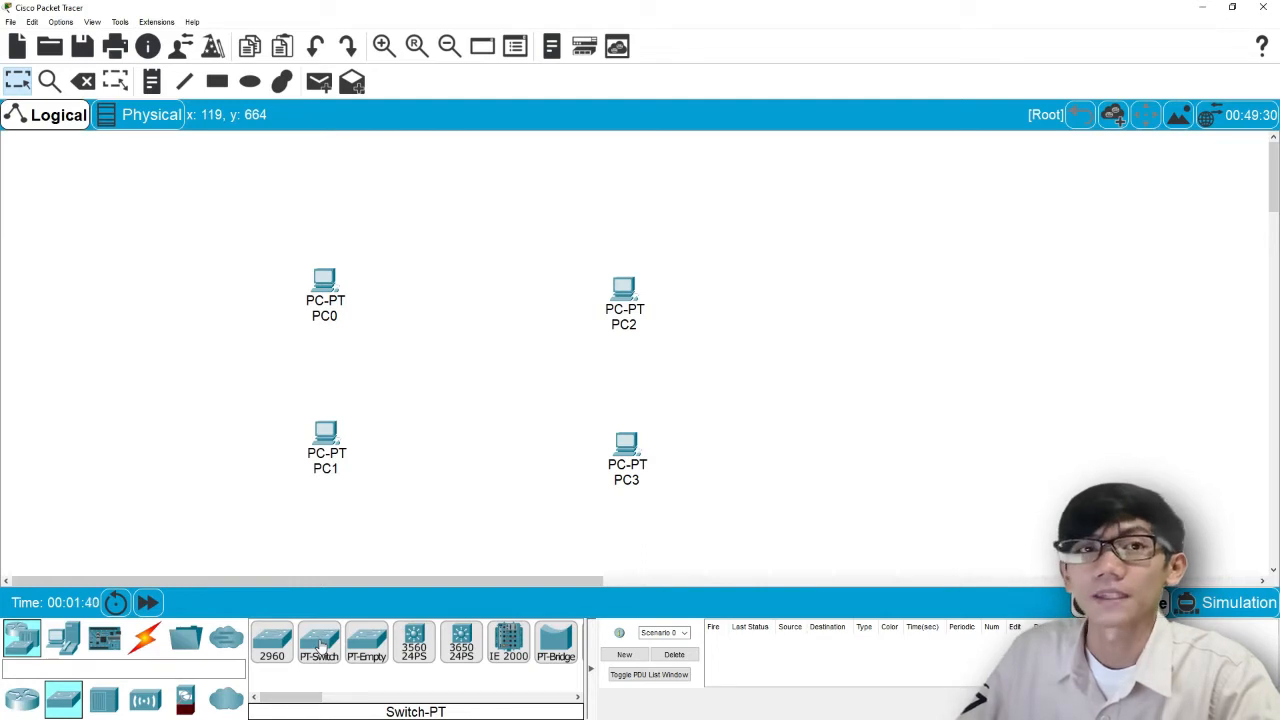
pyautogui.moveTo(320, 645); pyautogui.dragTo(420, 385)
pyautogui.moveTo(322, 640); pyautogui.dragTo(534, 403)
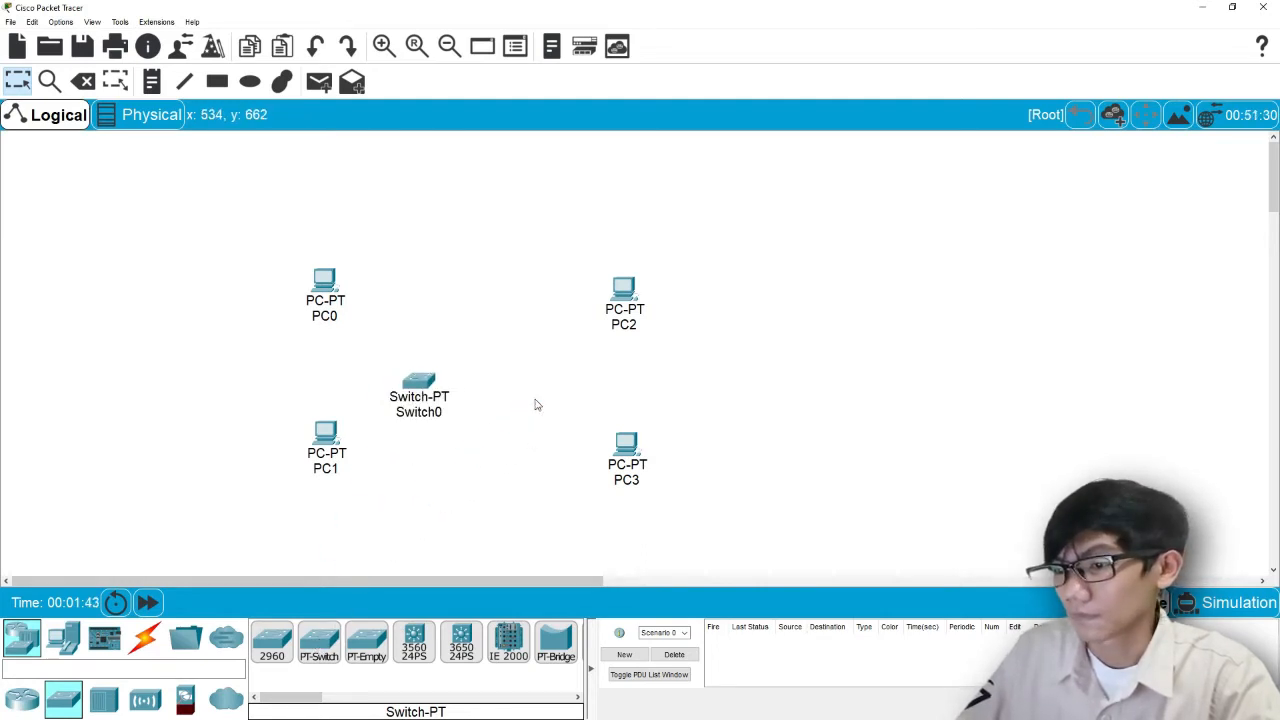
# Align the two switches at the same height in the middle and spread the four PCs outward around them
pyautogui.moveTo(426, 404); pyautogui.dragTo(430, 389)
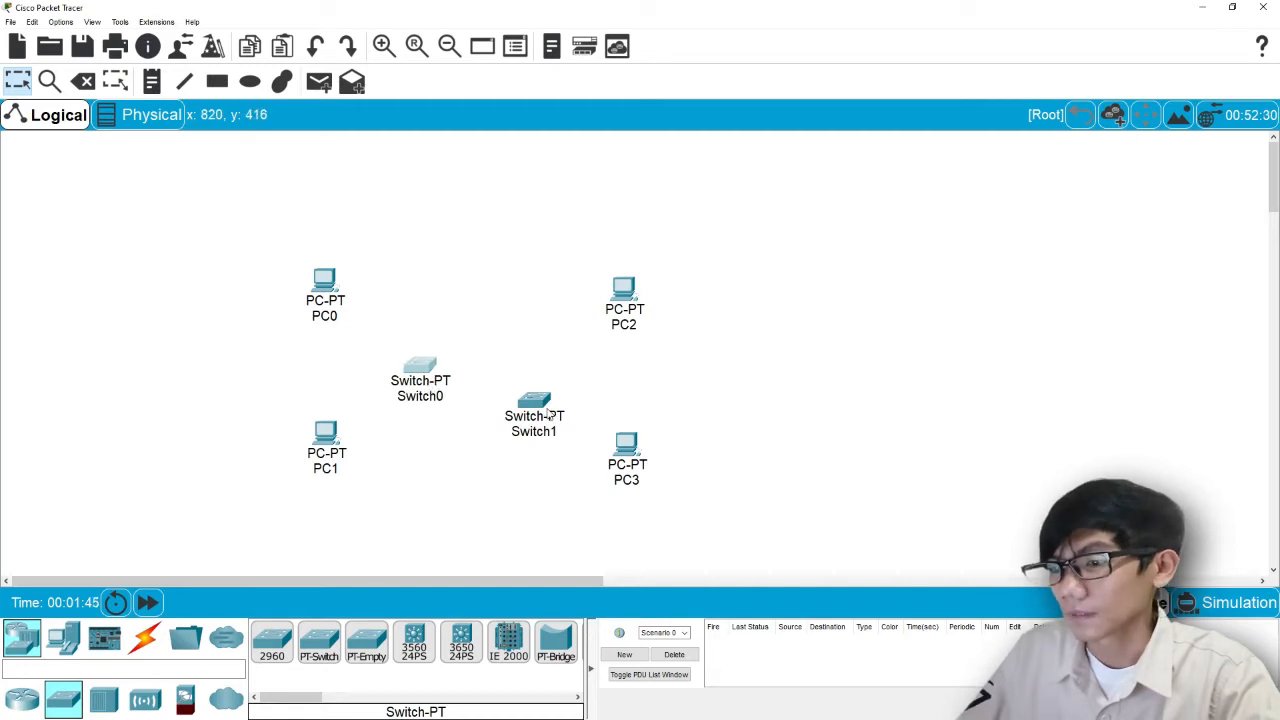
pyautogui.moveTo(548, 412); pyautogui.dragTo(554, 382)
pyautogui.click(623, 292)
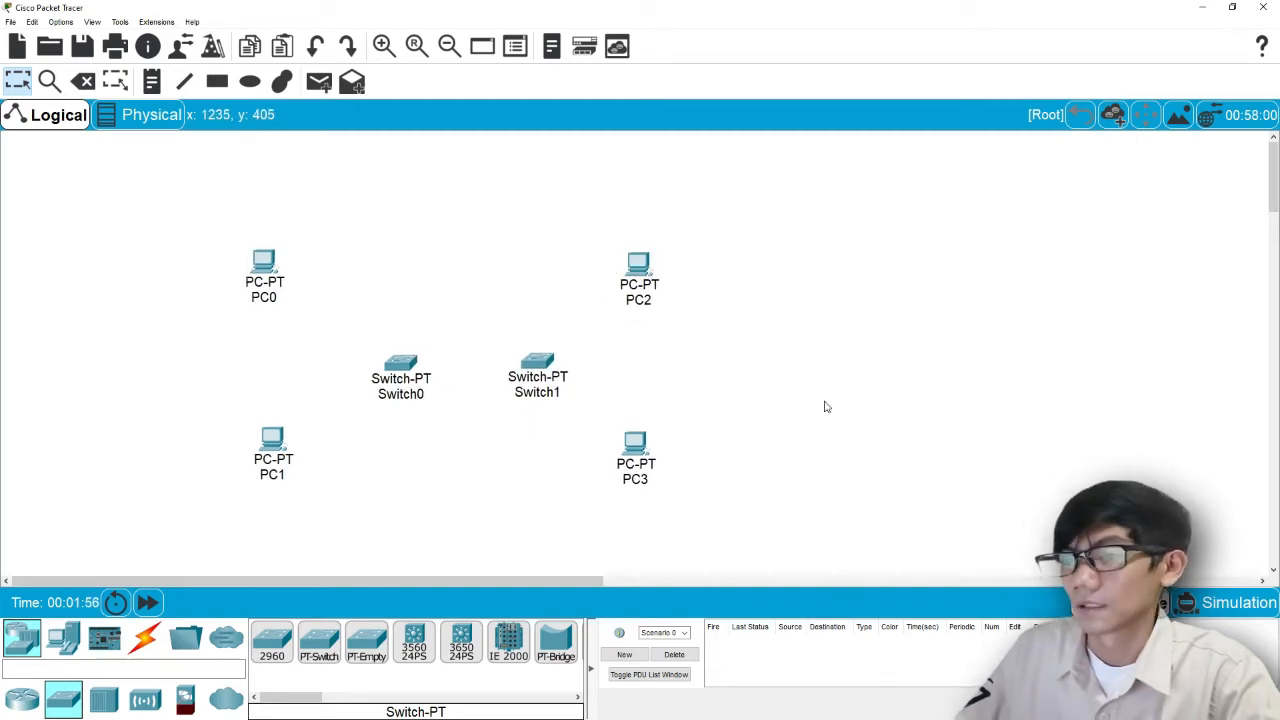
pyautogui.moveTo(410, 378); pyautogui.dragTo(404, 370)
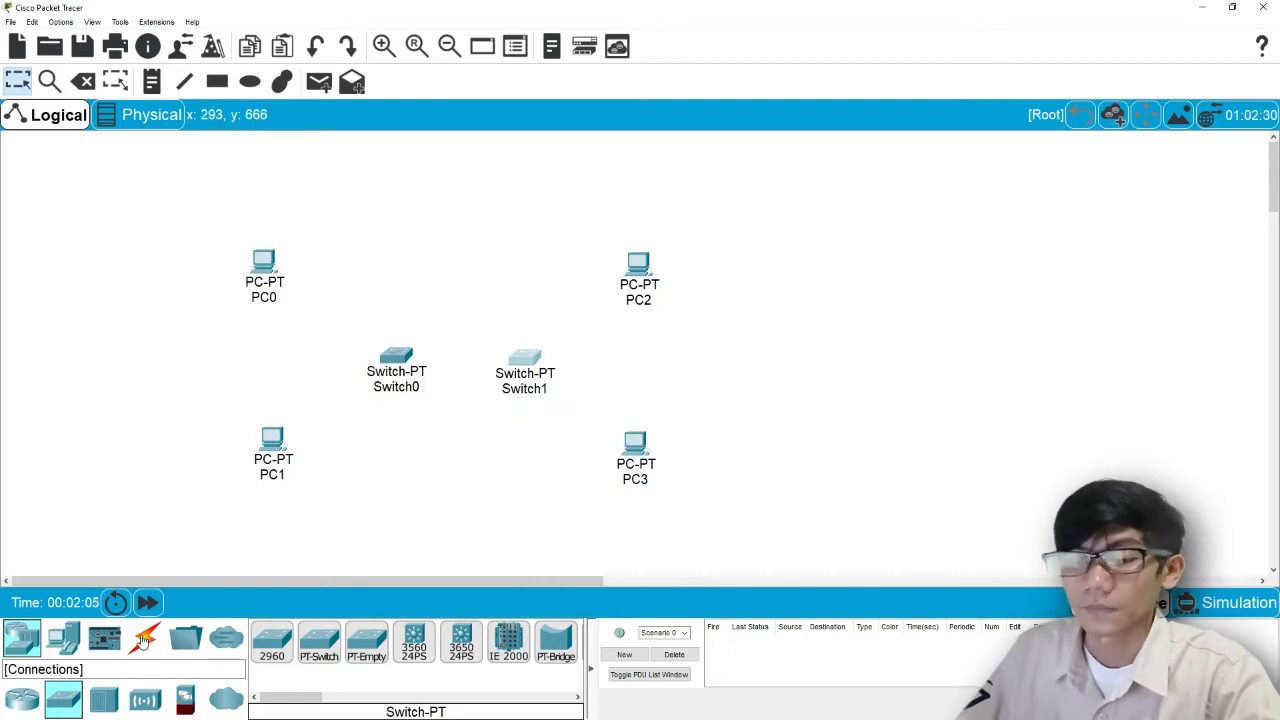
# Connect PC0's FastEthernet0 to Switch0's FastEthernet0/1 with a Copper Straight-Through cable
pyautogui.click(144, 640)
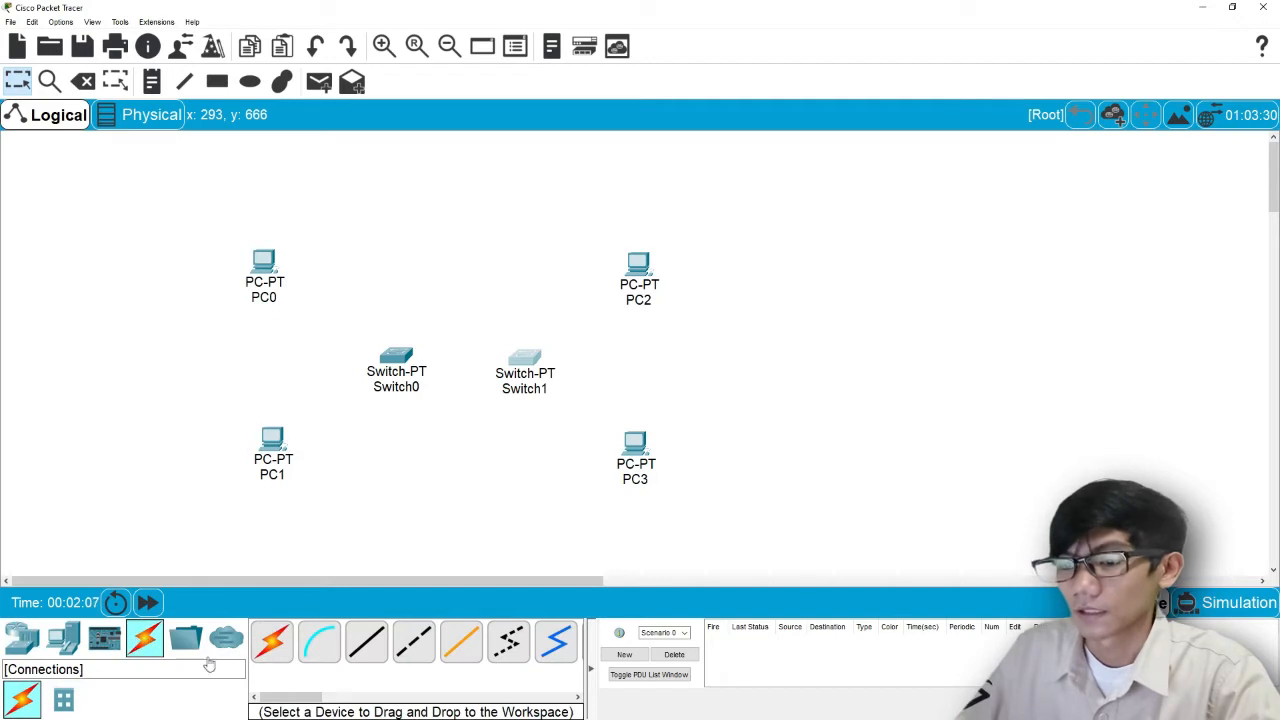
pyautogui.click(367, 645)
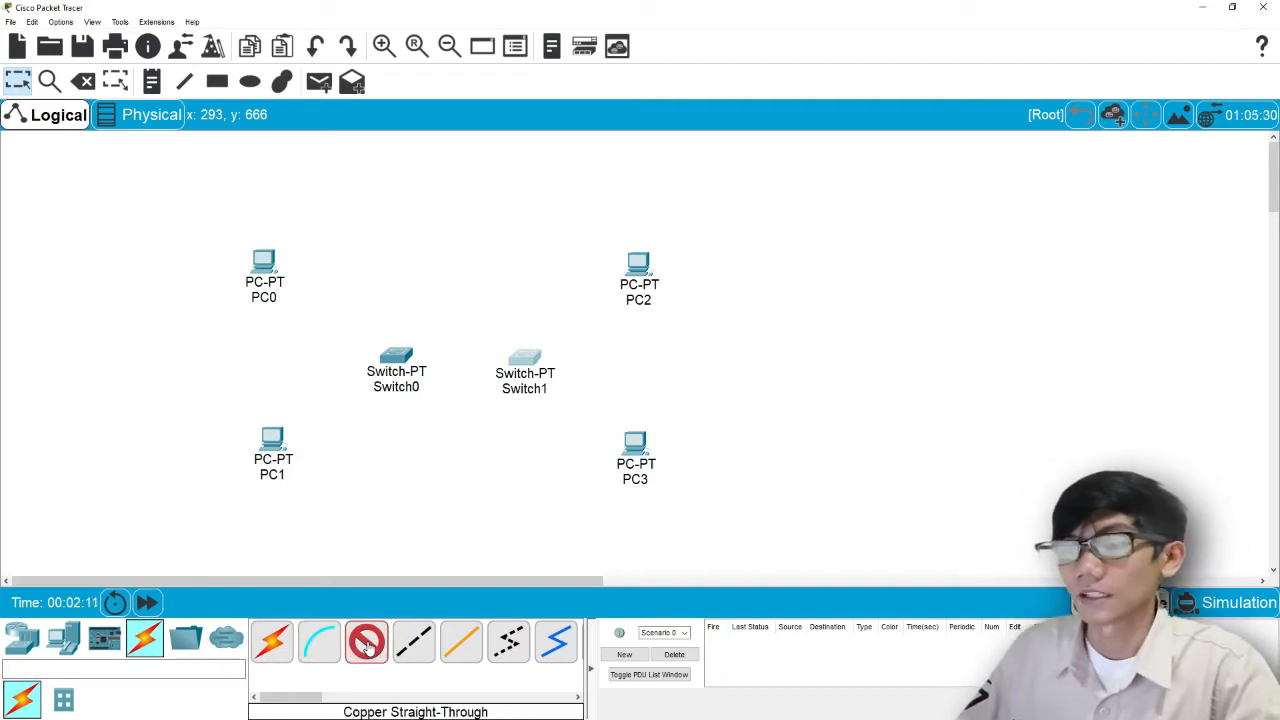
pyautogui.click(264, 261)
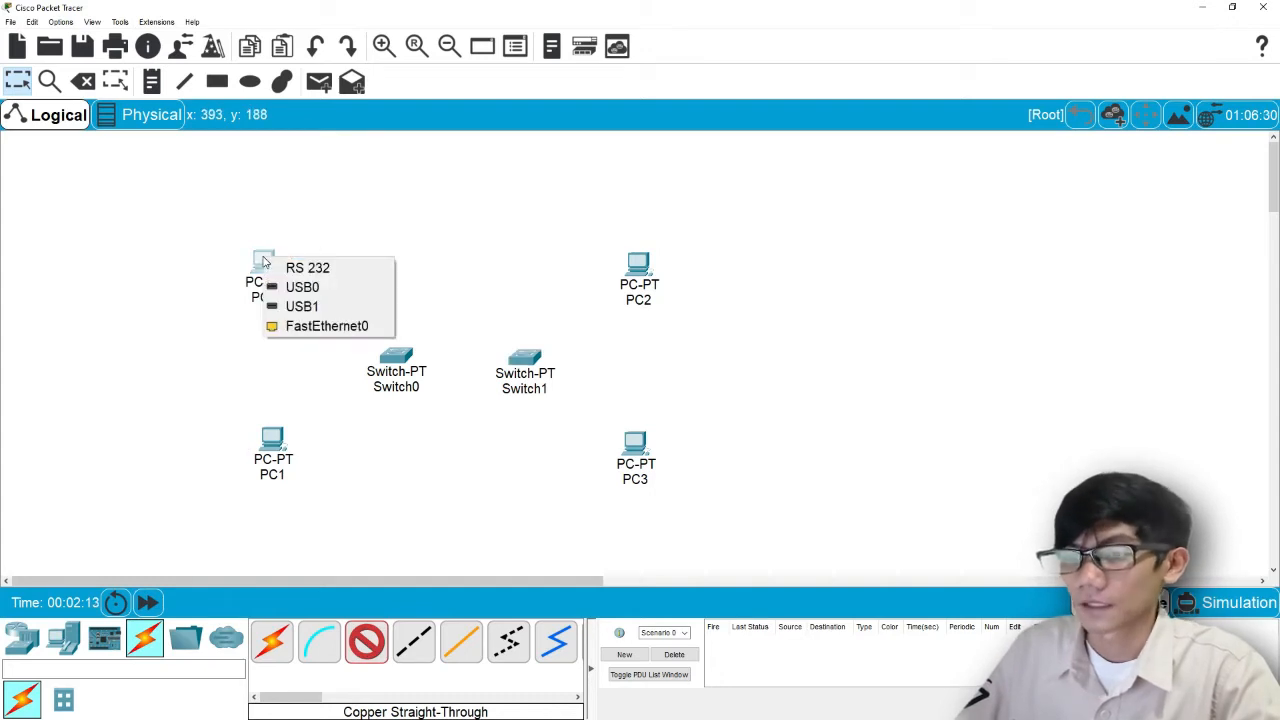
pyautogui.click(310, 326)
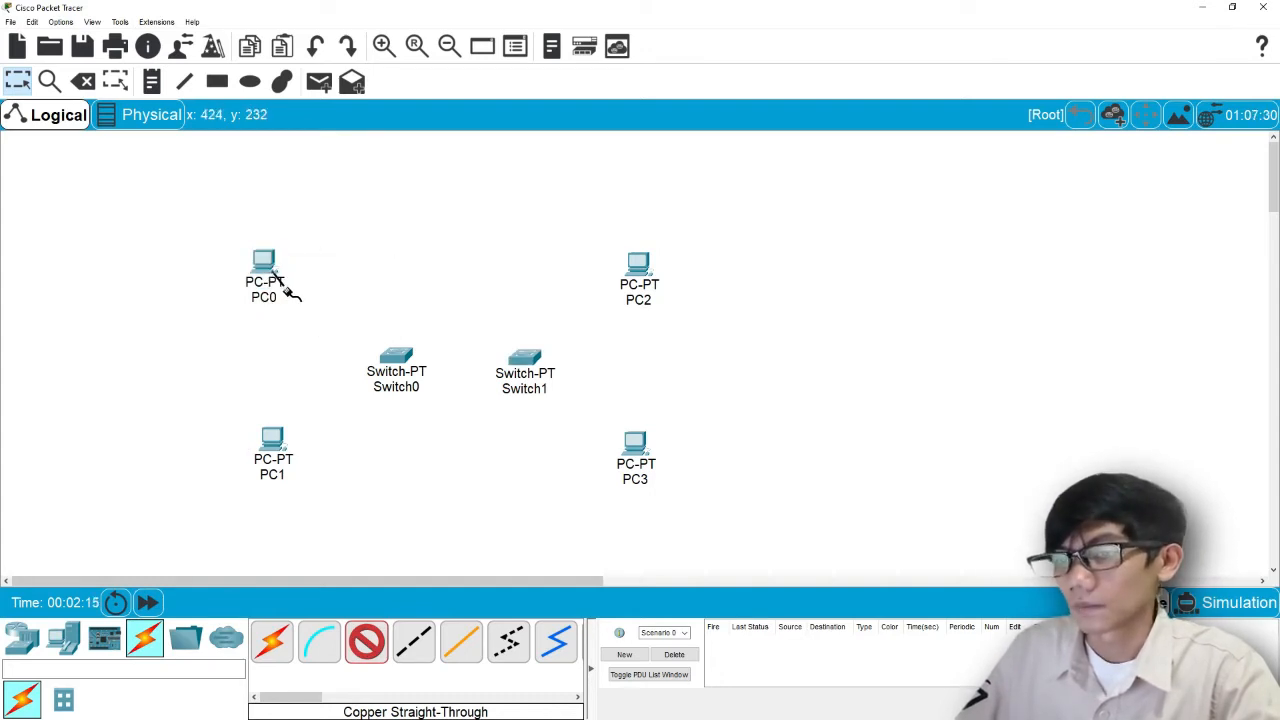
pyautogui.click(392, 357)
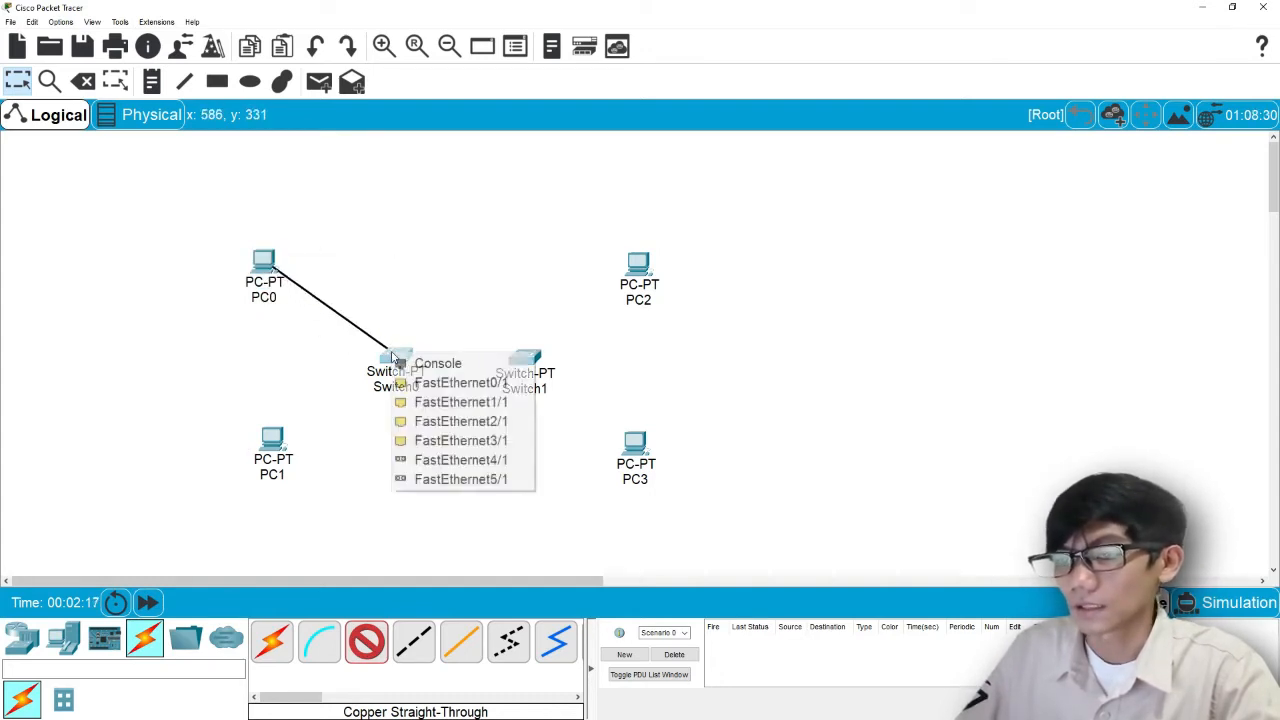
pyautogui.click(410, 383)
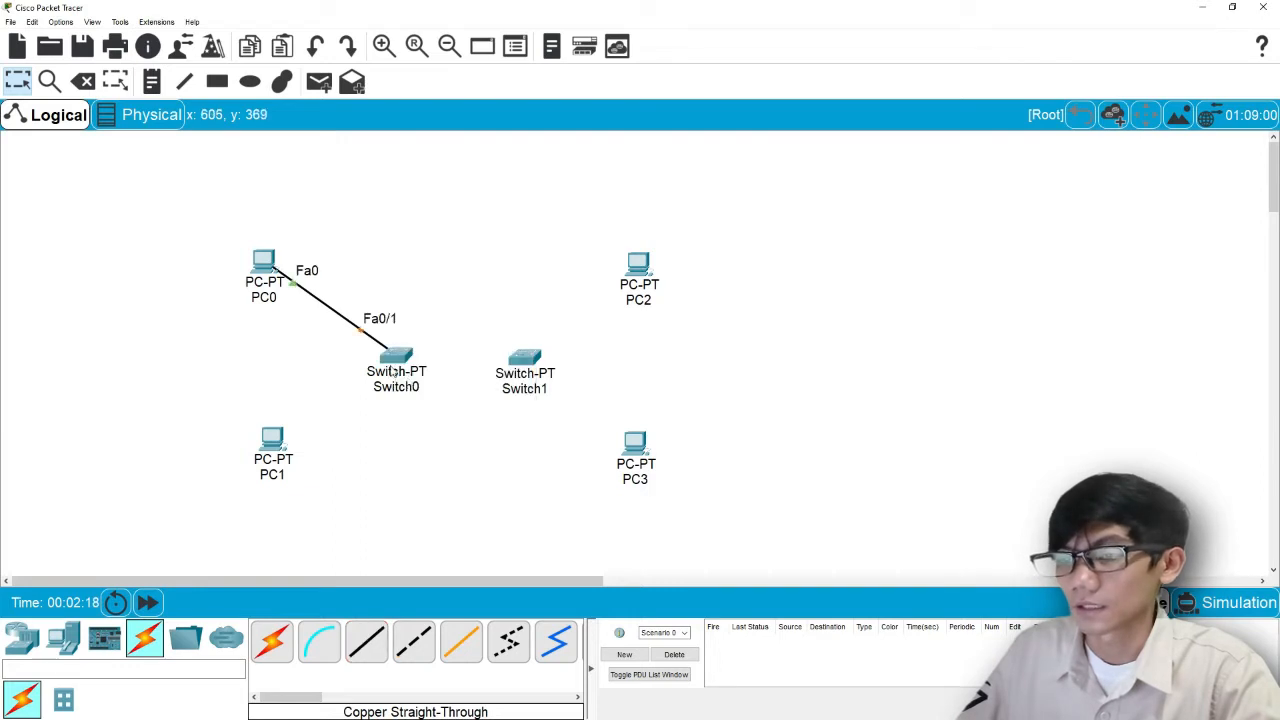
# Connect PC1's FastEthernet0 to Switch0's FastEthernet1/1 with a Copper Straight-Through cable
pyautogui.click(366, 640)
pyautogui.click(278, 440)
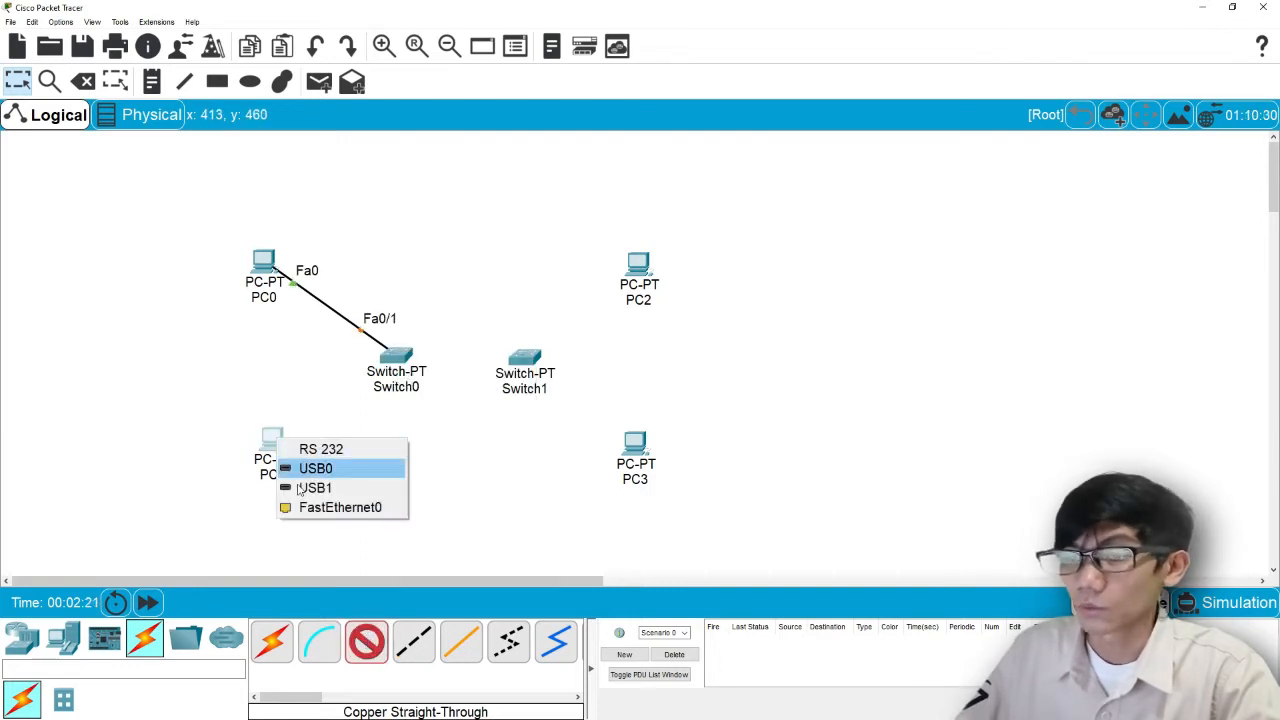
pyautogui.click(330, 507)
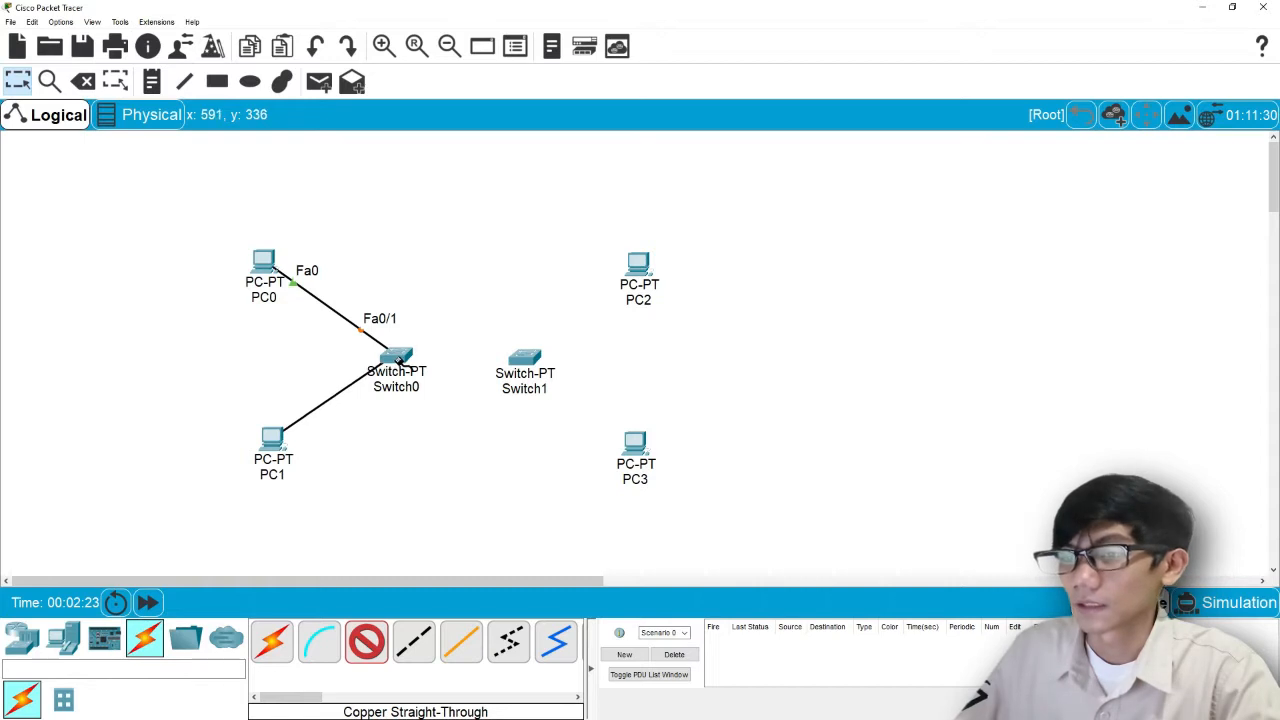
pyautogui.click(400, 362)
pyautogui.click(418, 386)
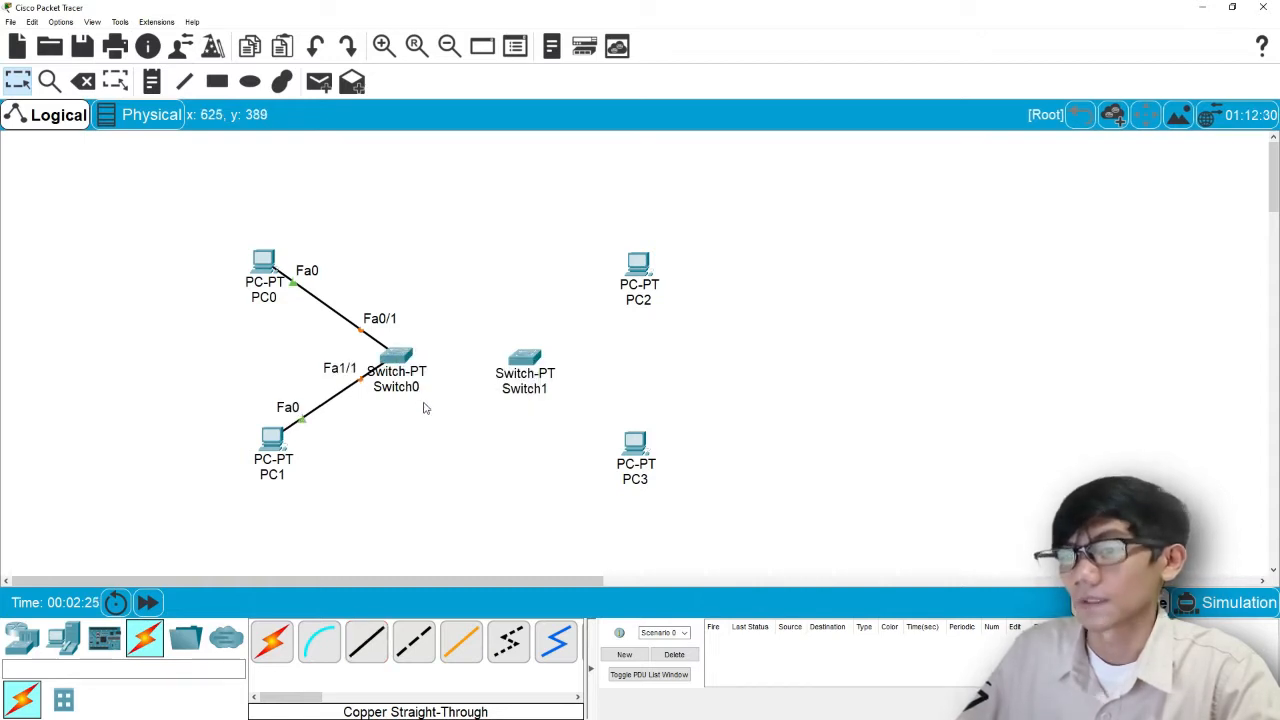
# Connect PC2's FastEthernet0 to Switch1's FastEthernet0/1 with a Copper Straight-Through cable
pyautogui.click(370, 640)
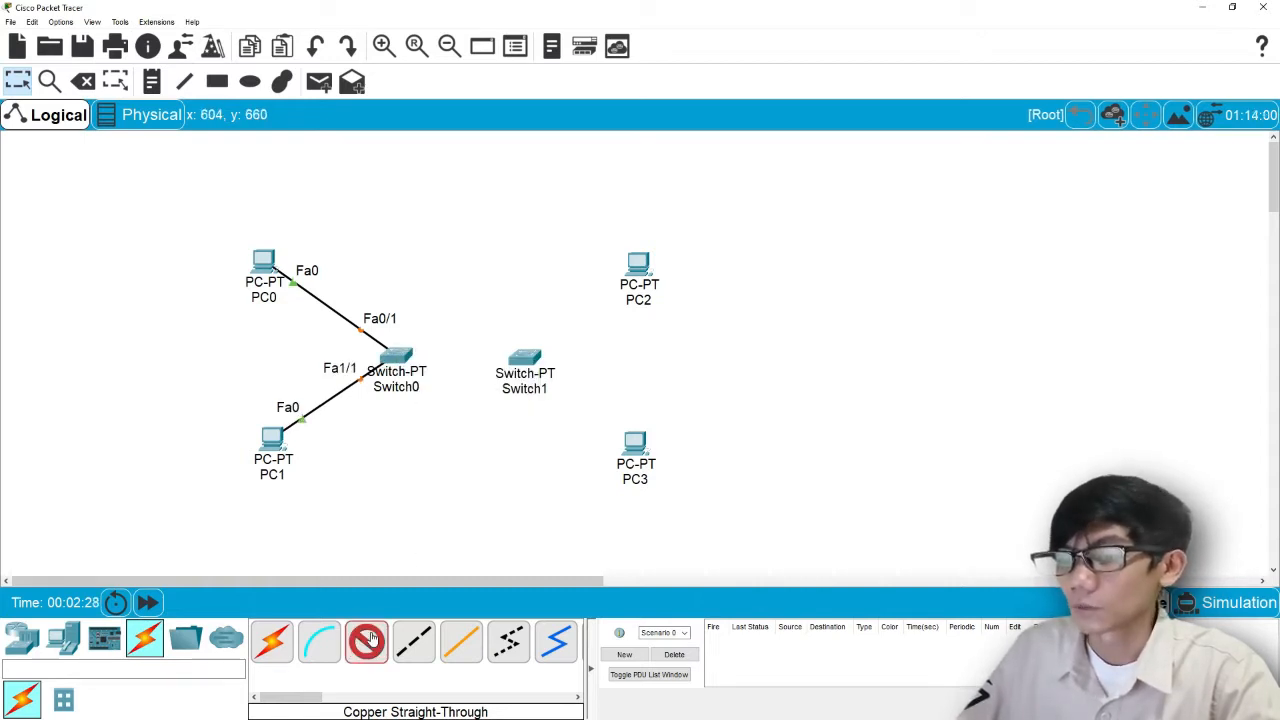
pyautogui.click(641, 268)
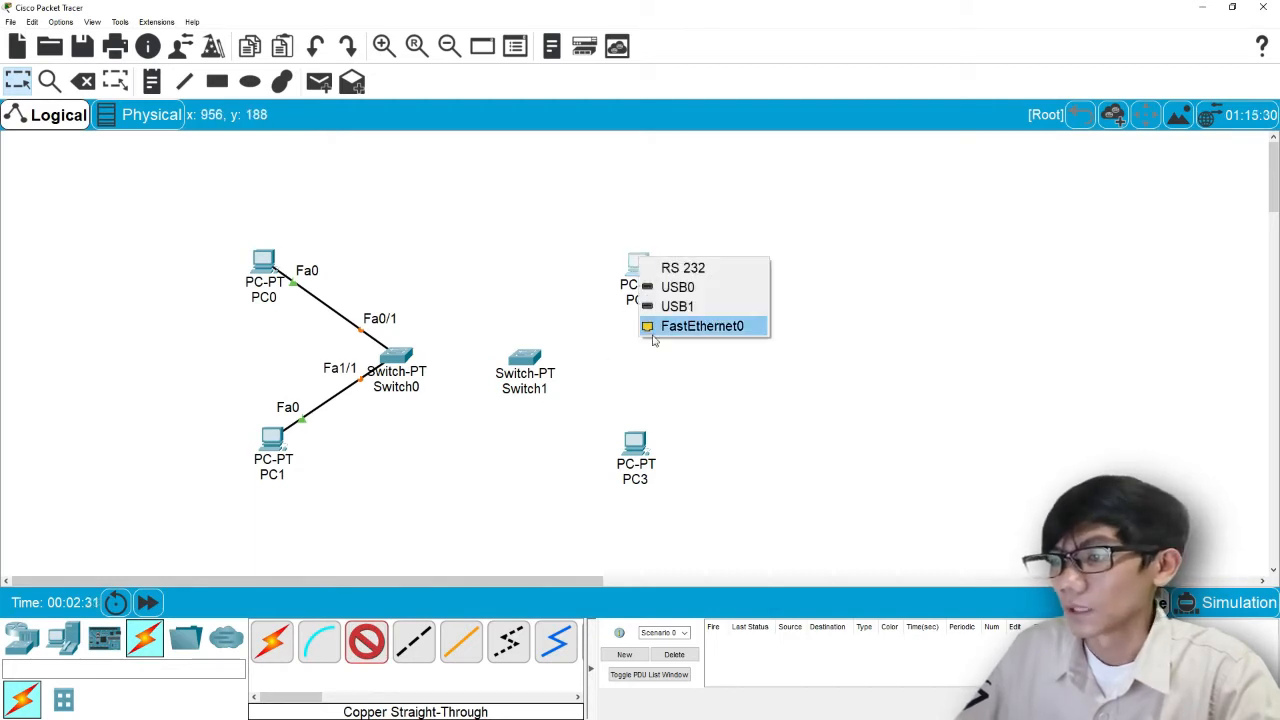
pyautogui.click(700, 326)
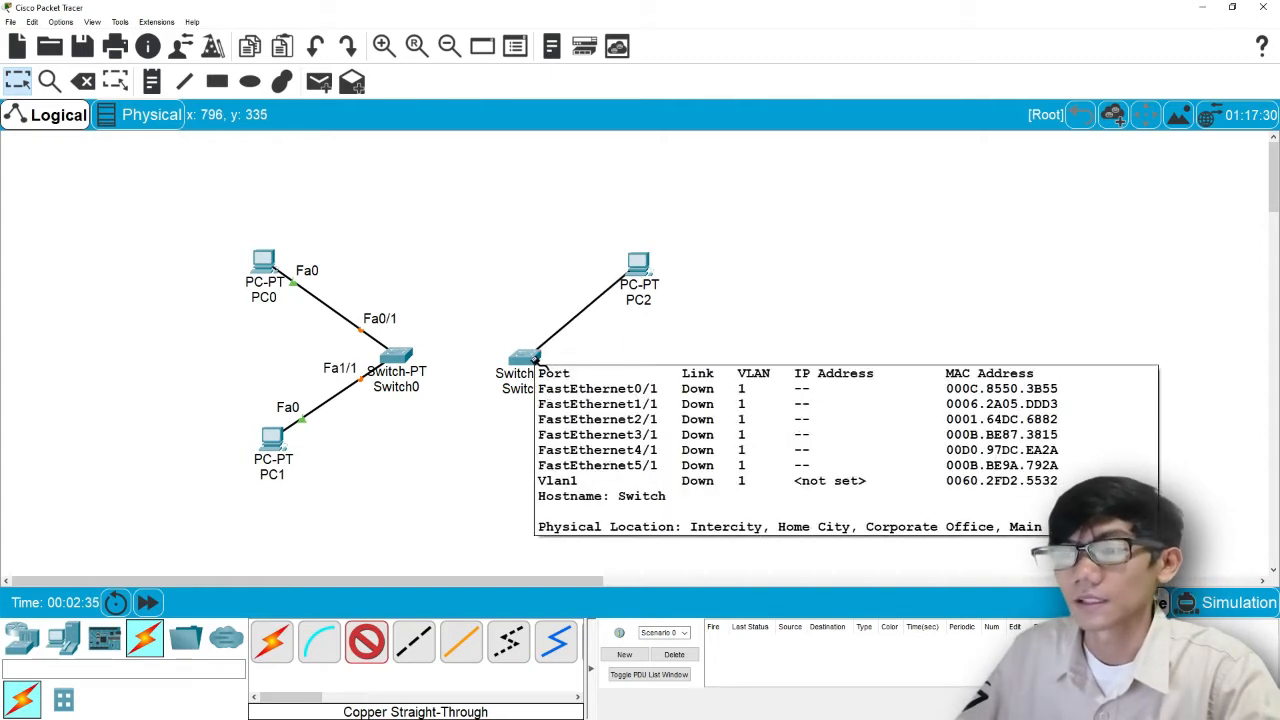
pyautogui.click(537, 359)
pyautogui.click(562, 384)
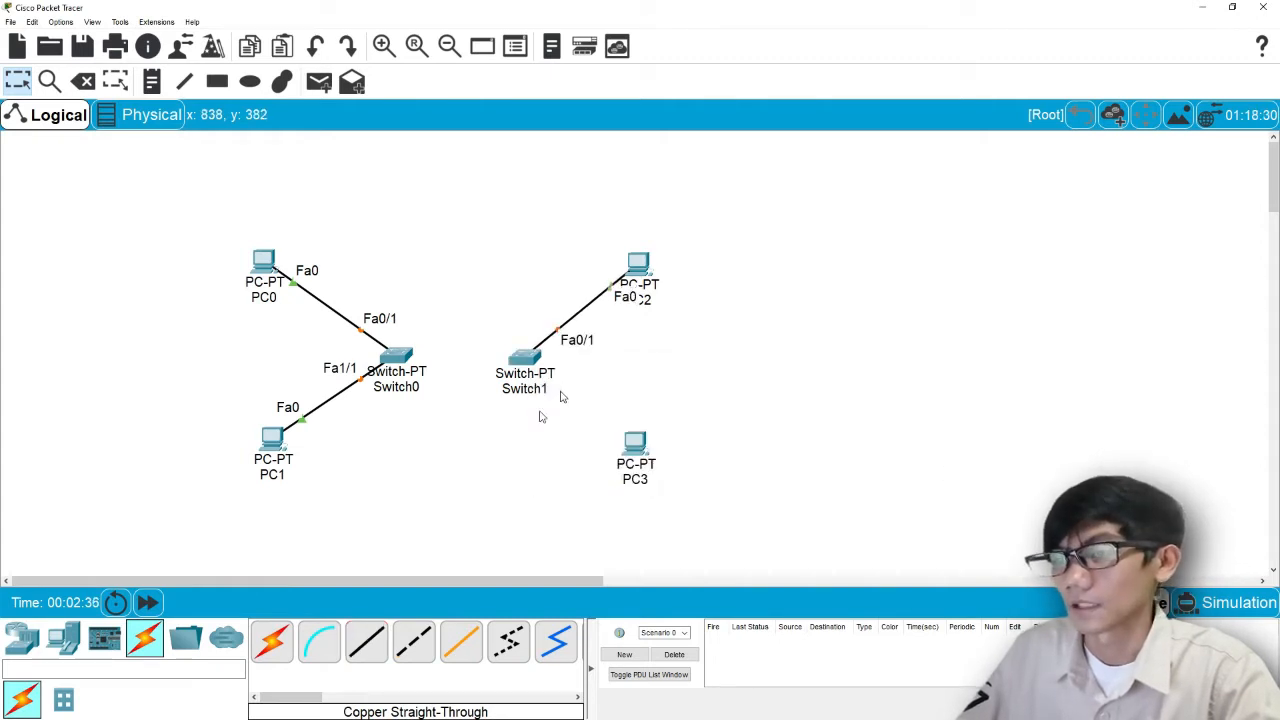
# Connect PC3's FastEthernet0 to Switch1's FastEthernet1/1 with a Copper Straight-Through cable
pyautogui.click(370, 641)
pyautogui.click(634, 445)
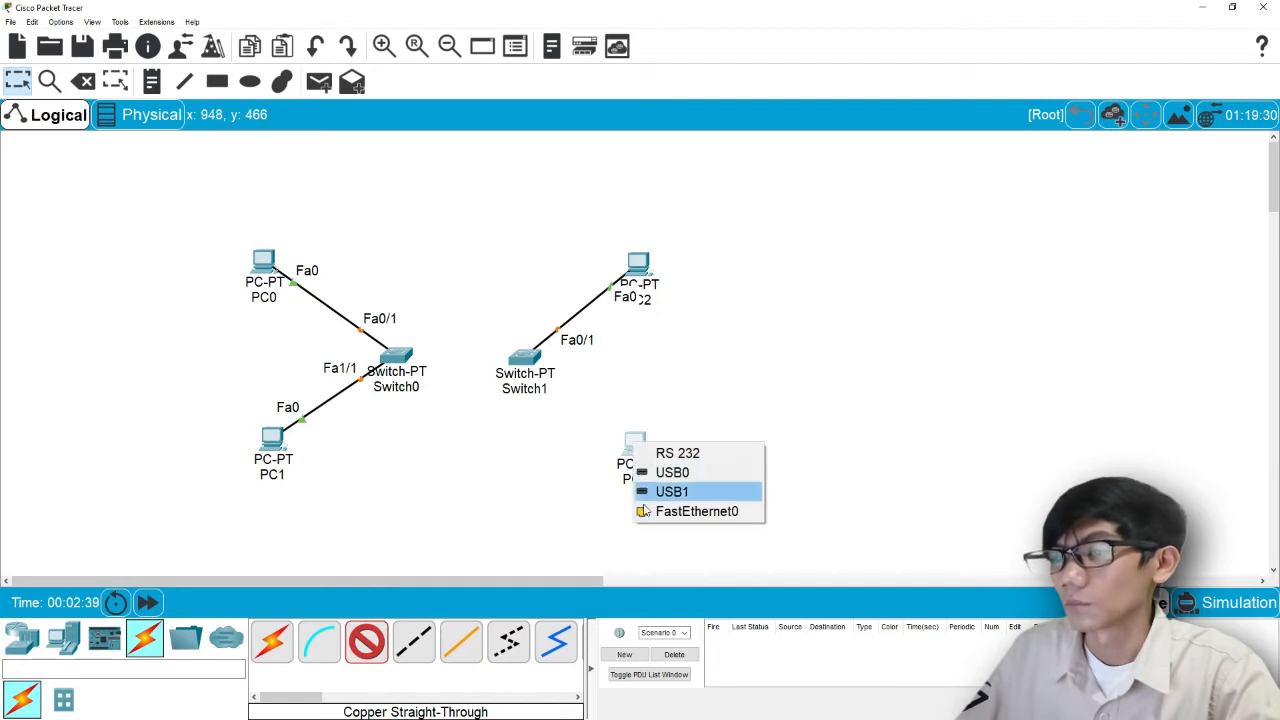
pyautogui.click(645, 512)
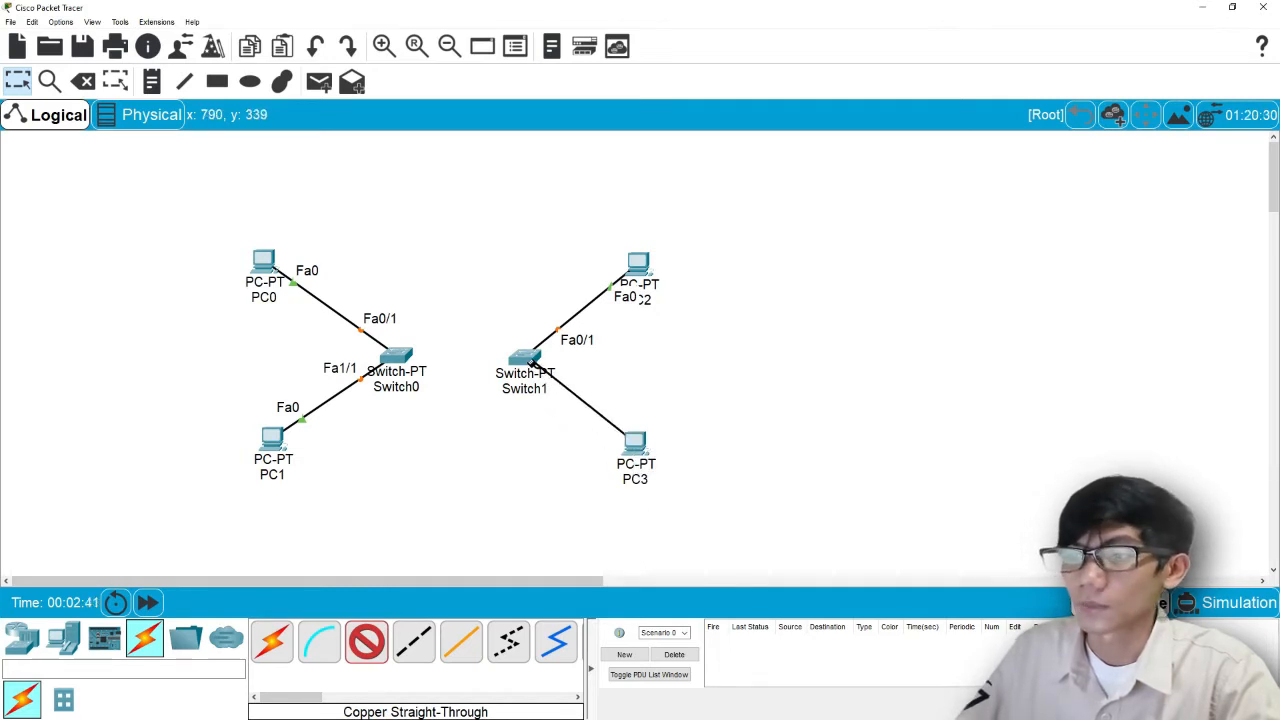
pyautogui.click(531, 362)
pyautogui.click(549, 386)
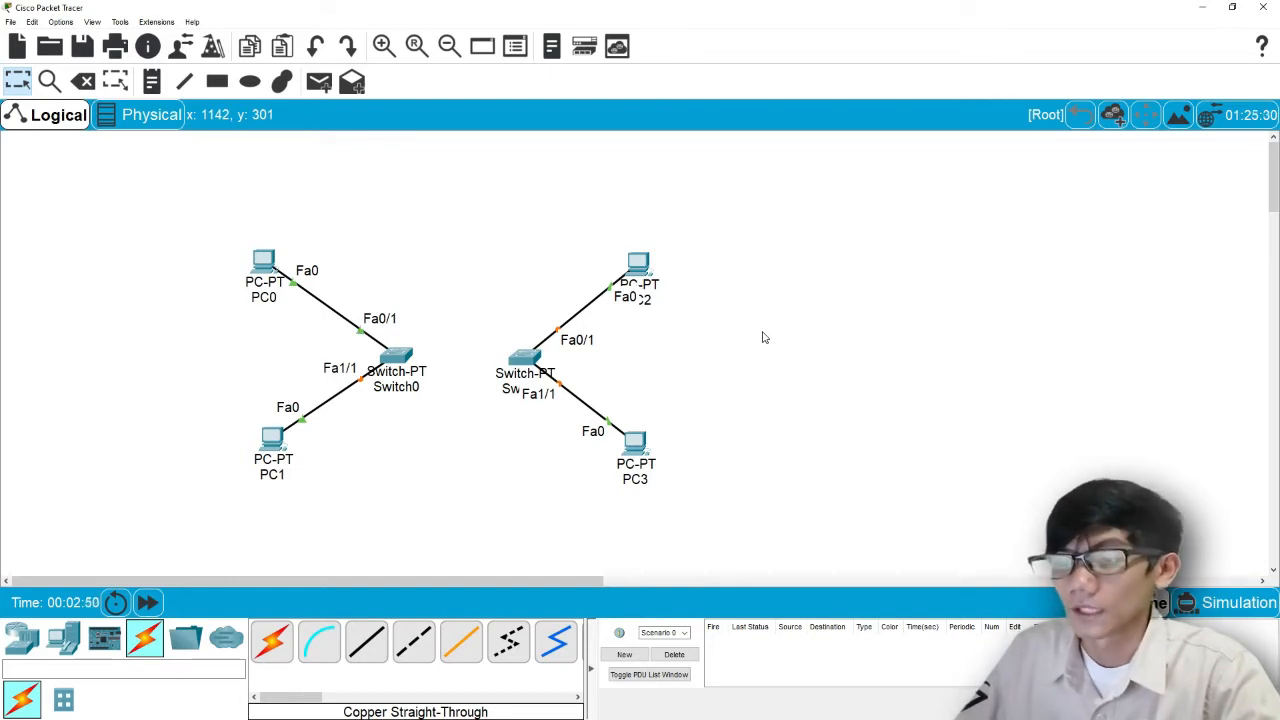
# Link Switch0's FastEthernet2/1 to Switch1's FastEthernet2/1 with a Copper Cross-Over cable
pyautogui.click(416, 643)
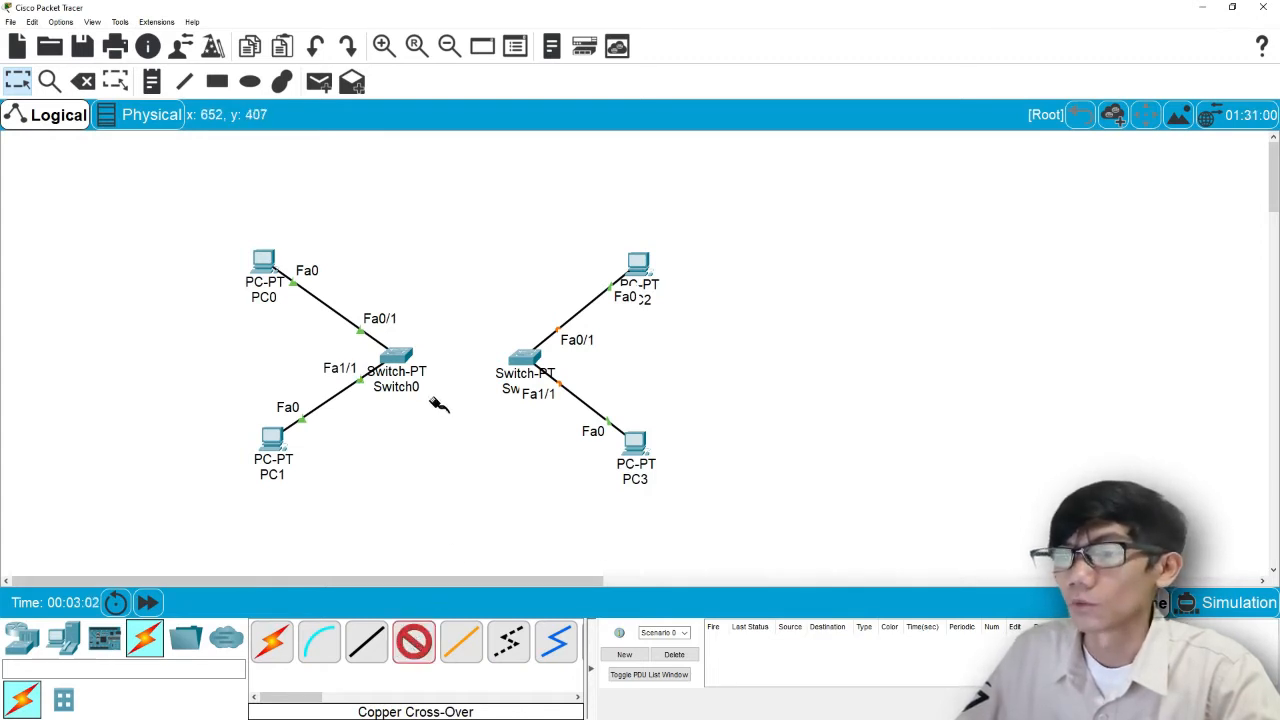
pyautogui.click(397, 356)
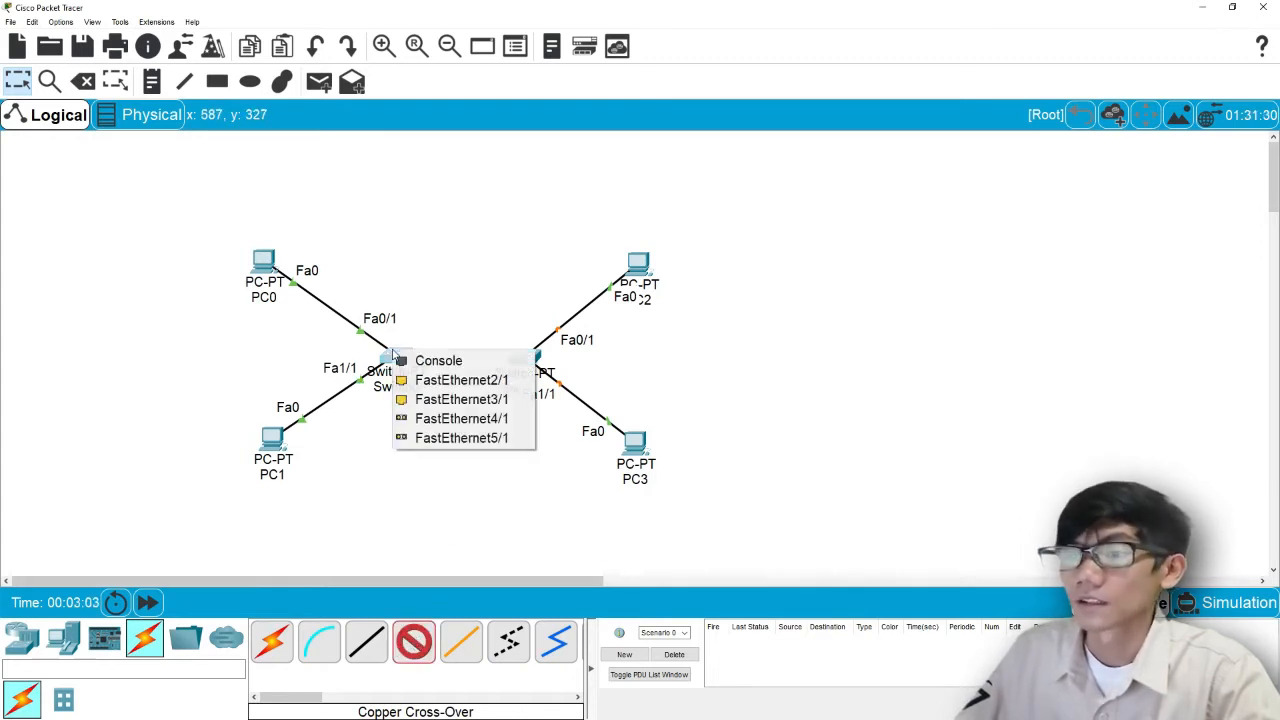
pyautogui.click(440, 378)
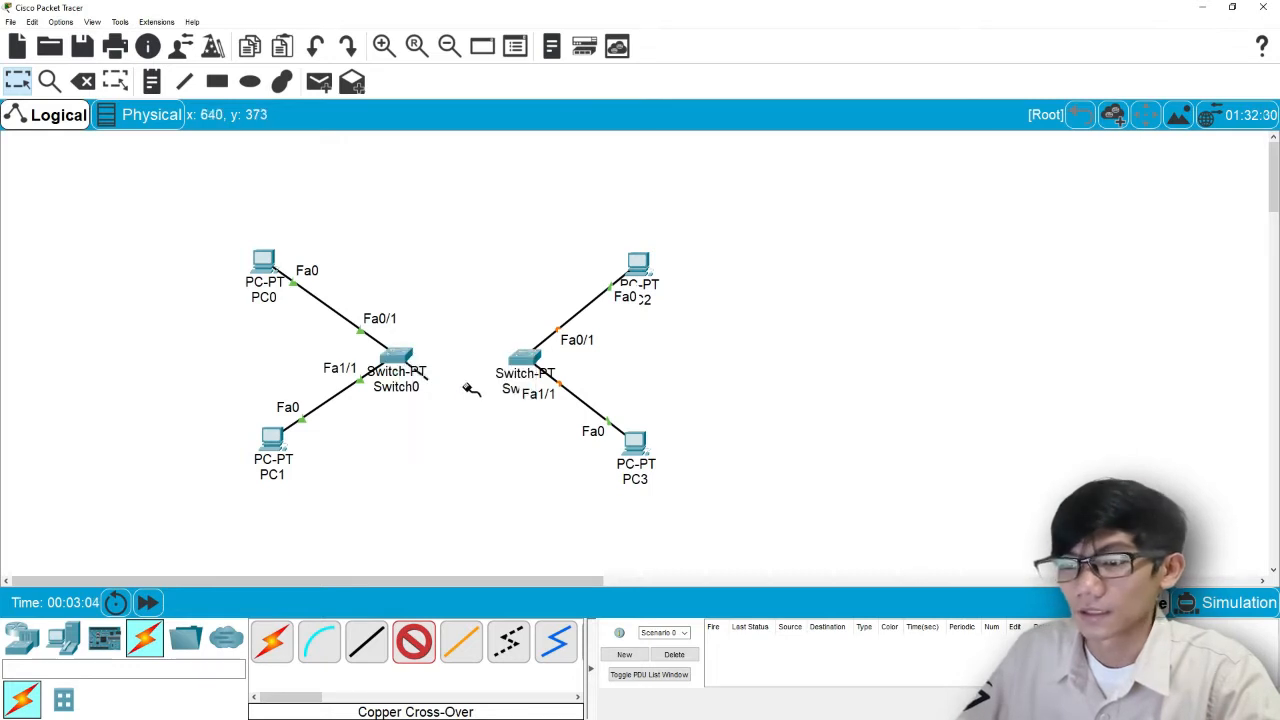
pyautogui.click(521, 356)
pyautogui.click(588, 384)
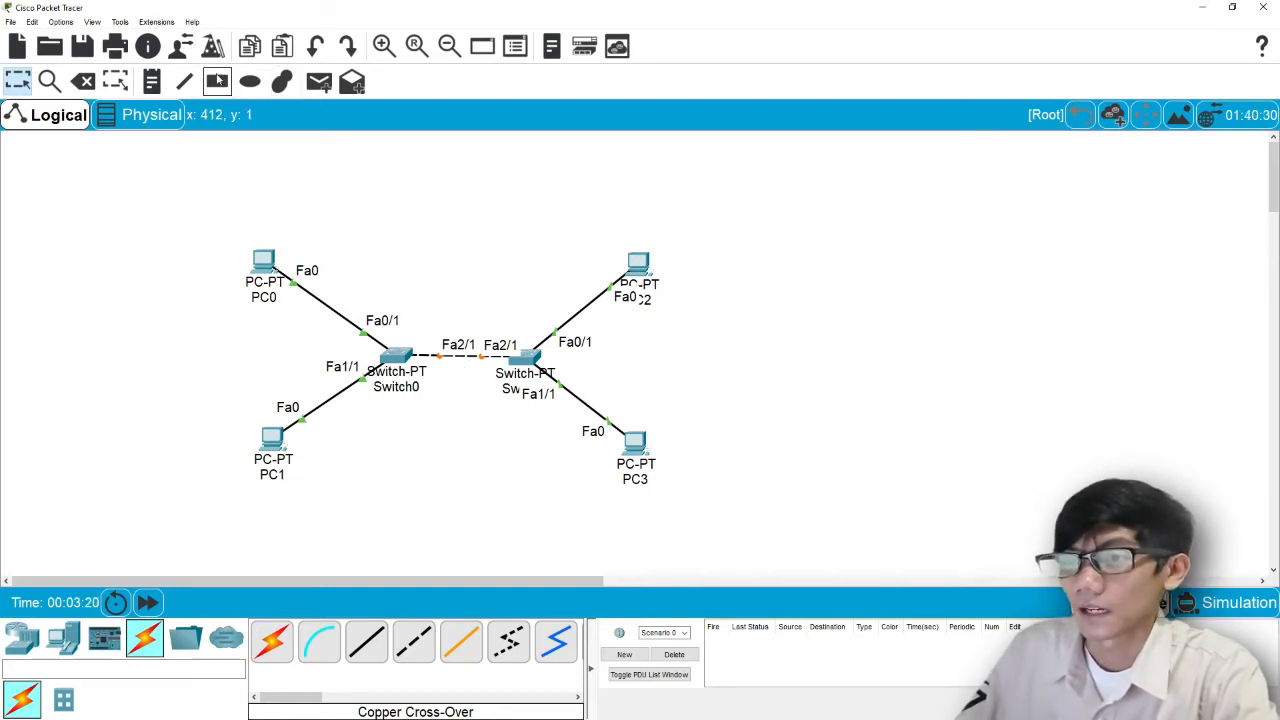
# Draw unfilled rectangles with a red outline around PC0 and PC3
pyautogui.click(220, 83)
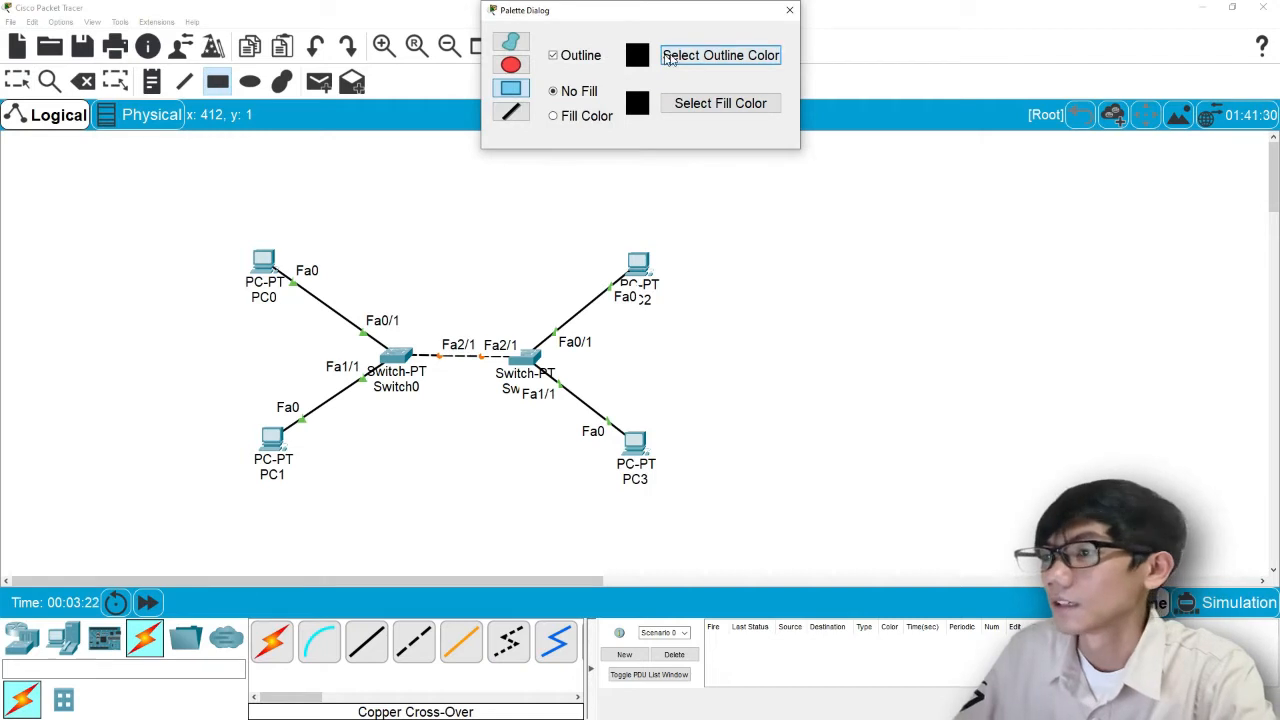
pyautogui.click(720, 55)
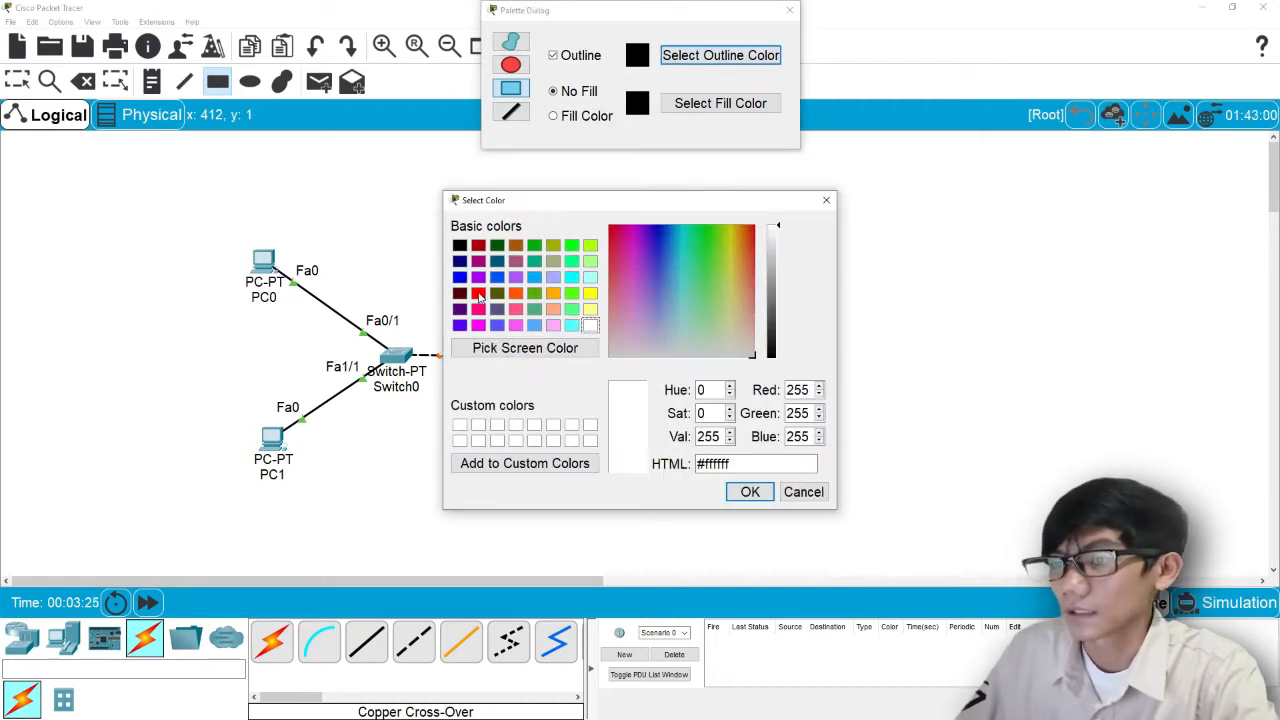
pyautogui.click(479, 293)
pyautogui.click(750, 492)
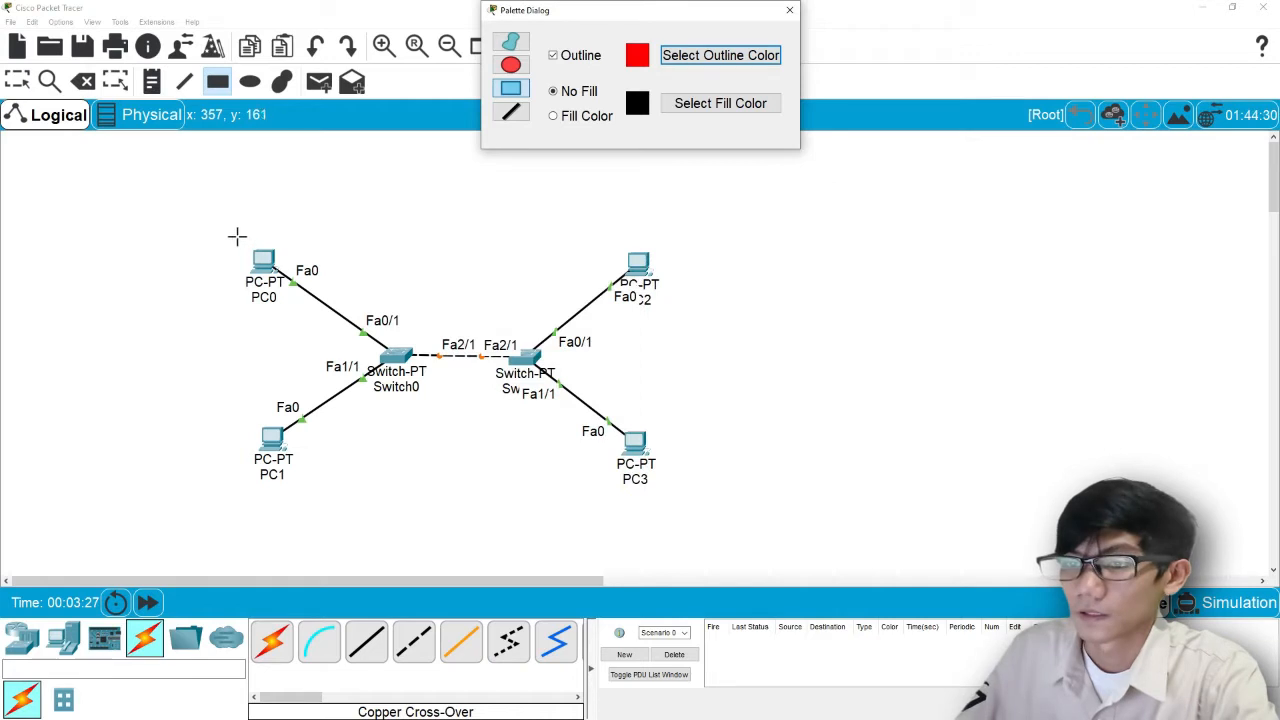
pyautogui.moveTo(237, 236); pyautogui.dragTo(316, 314)
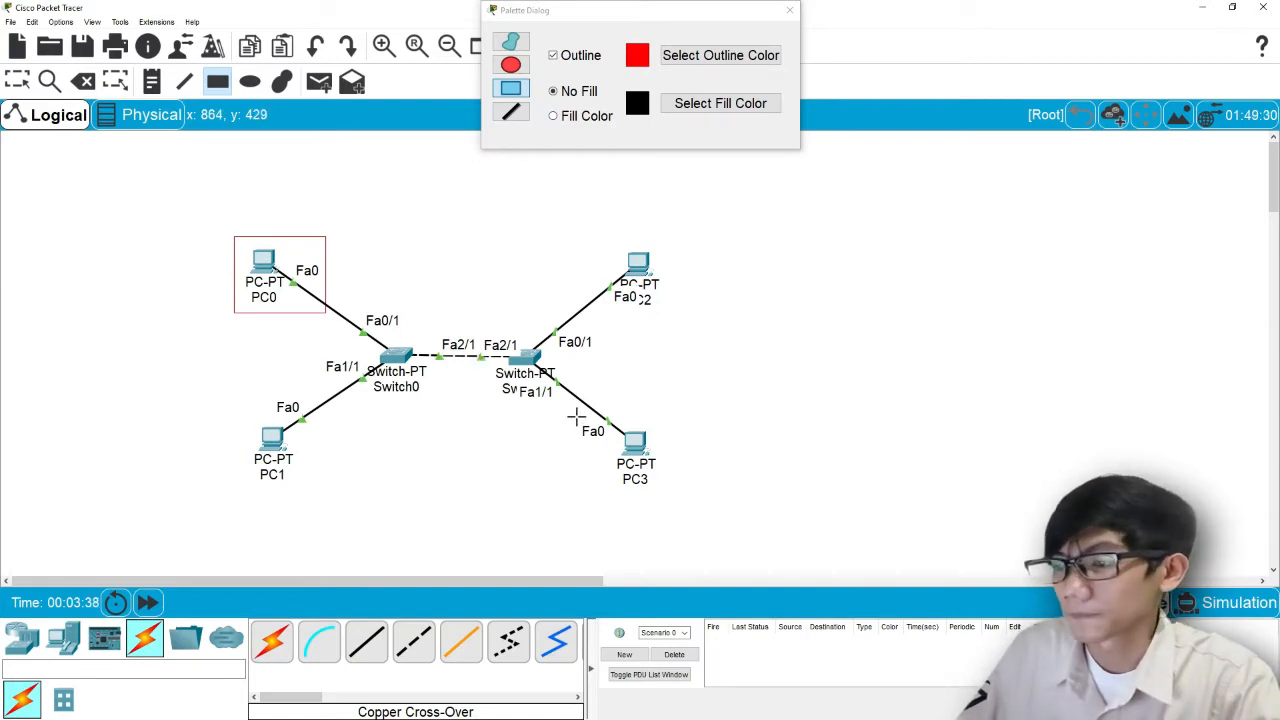
pyautogui.moveTo(577, 418); pyautogui.dragTo(676, 493)
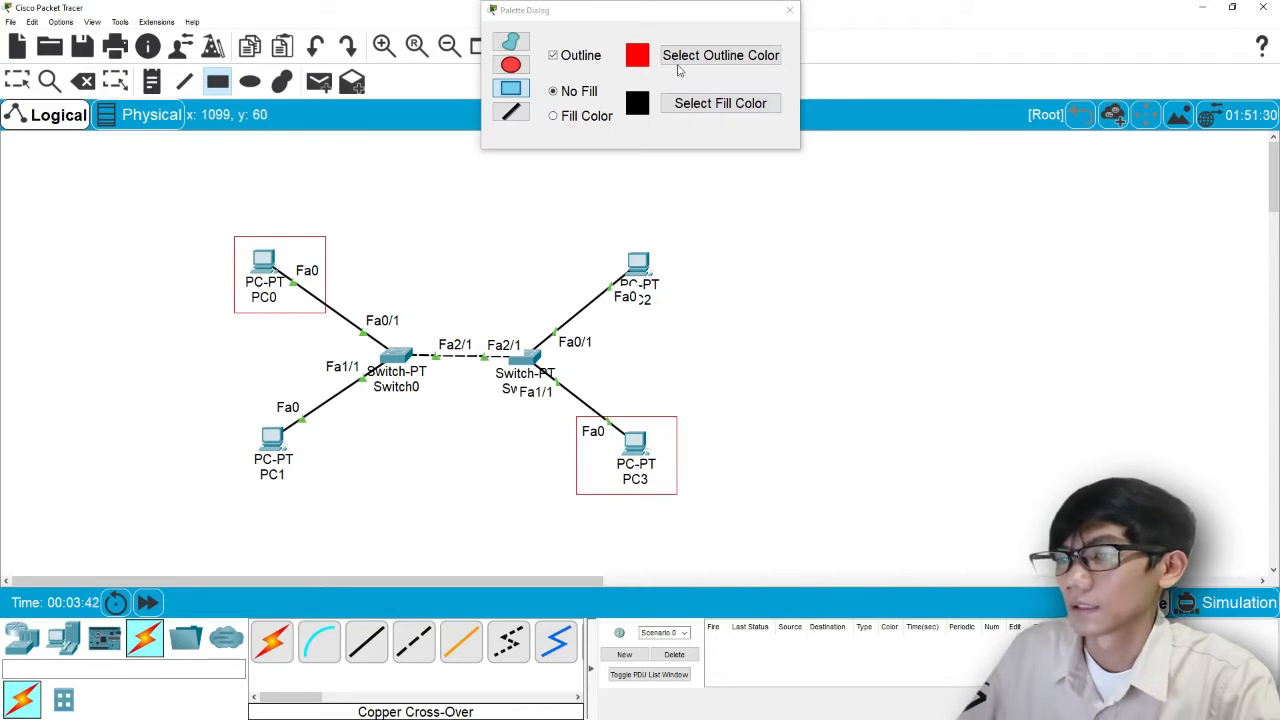
# Draw unfilled rectangles with a blue outline around PC1 and PC2, and close the drawing palette
pyautogui.click(677, 66)
pyautogui.click(677, 58)
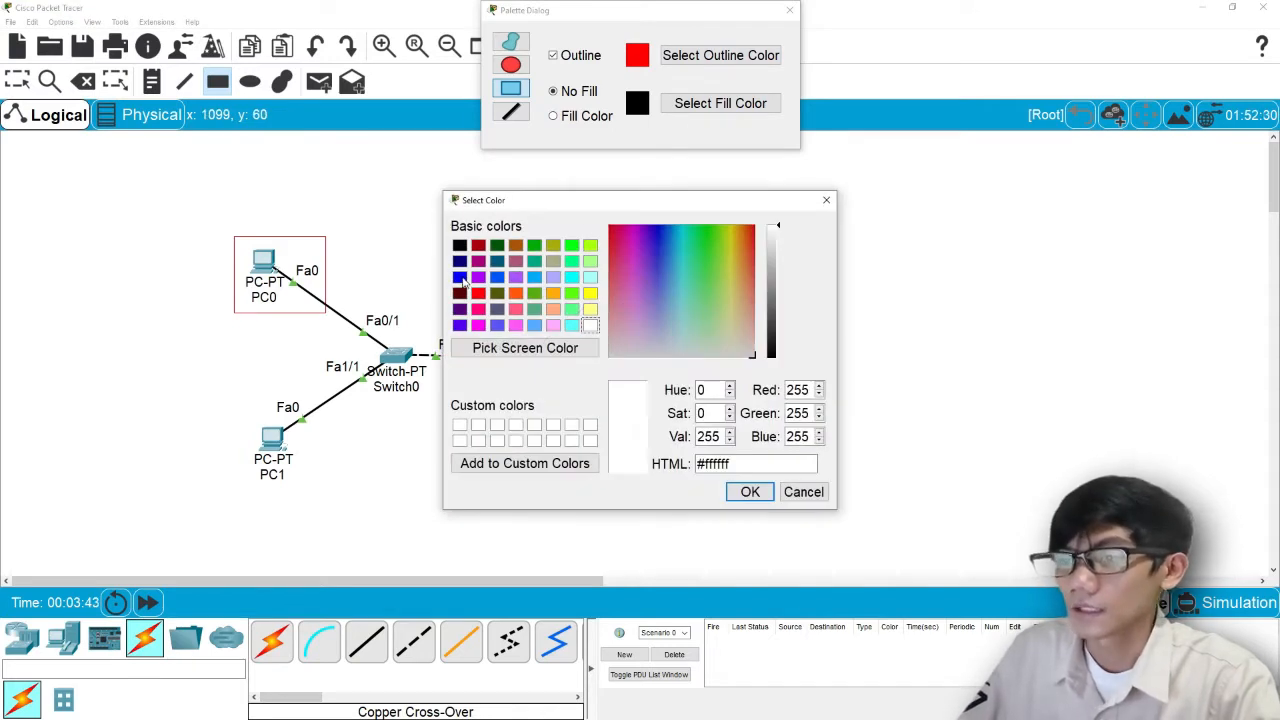
pyautogui.click(459, 277)
pyautogui.click(750, 491)
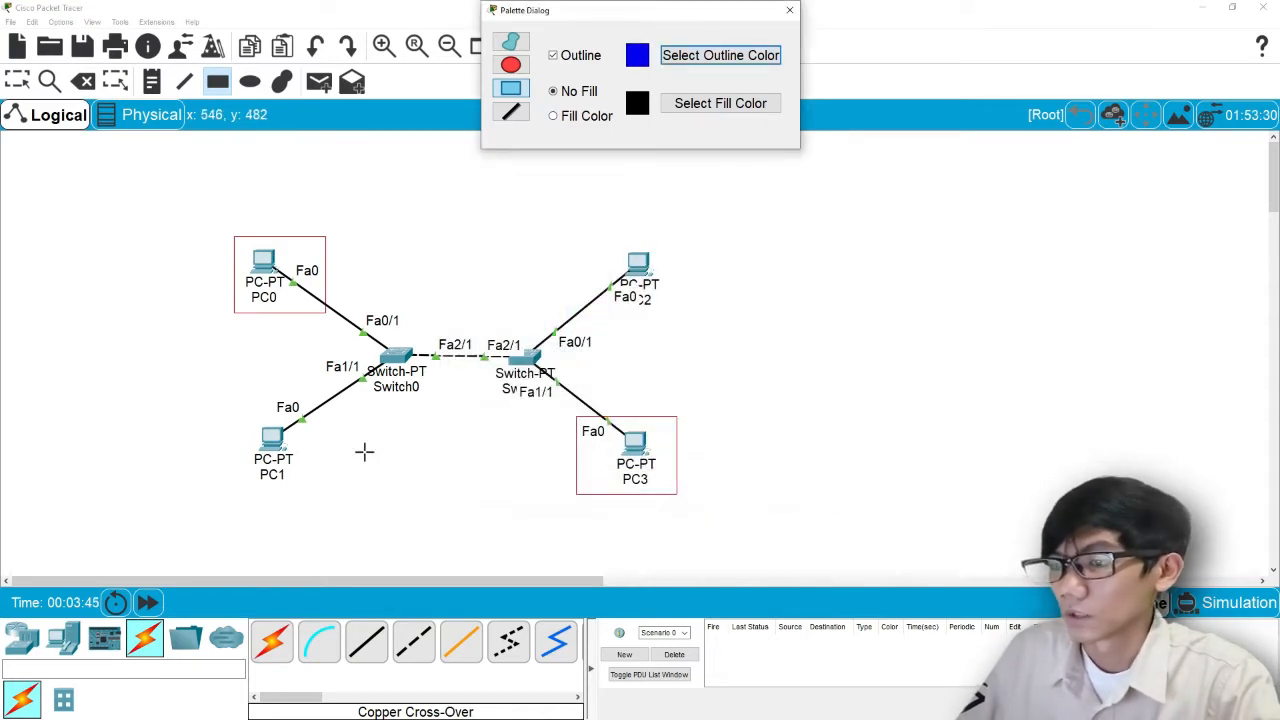
pyautogui.moveTo(243, 407); pyautogui.dragTo(327, 482)
pyautogui.moveTo(598, 237); pyautogui.dragTo(681, 318)
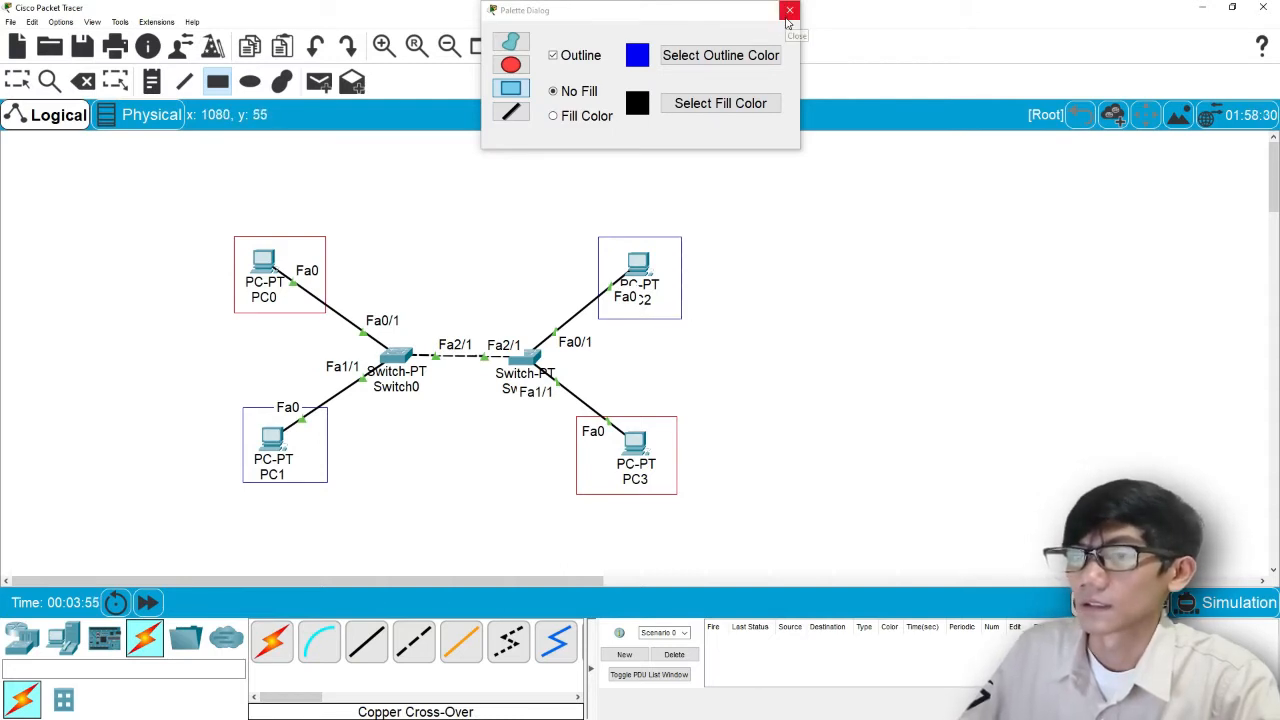
pyautogui.click(789, 11)
# Place the text notes "VLAN 10" above PC0's rectangle and "VLAN 20" above PC2's rectangle
pyautogui.click(151, 81)
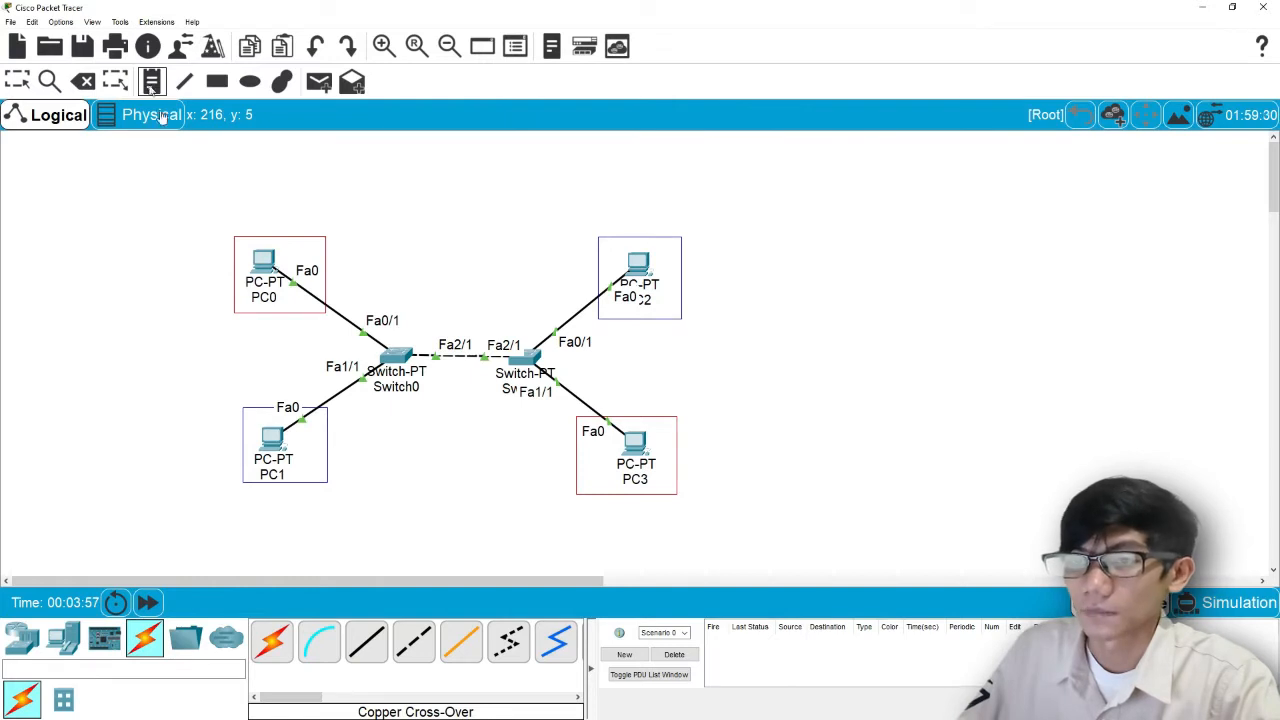
pyautogui.click(277, 233)
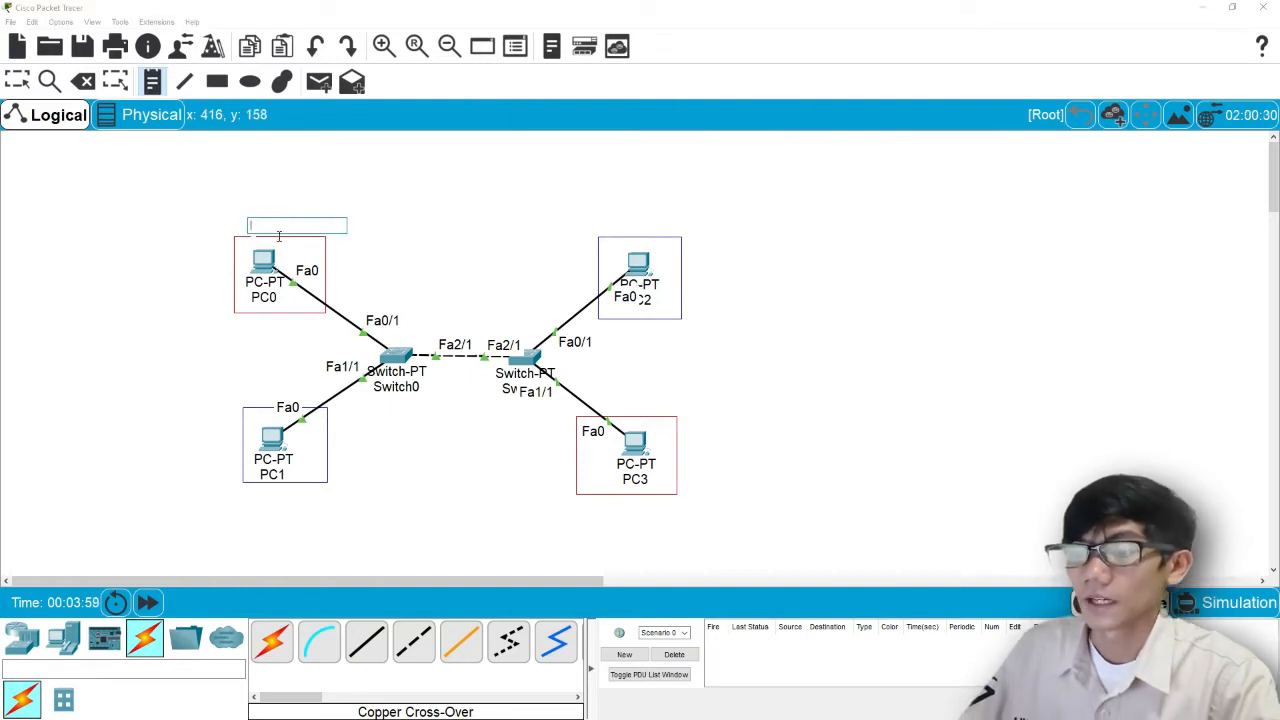
pyautogui.write('VLAN')
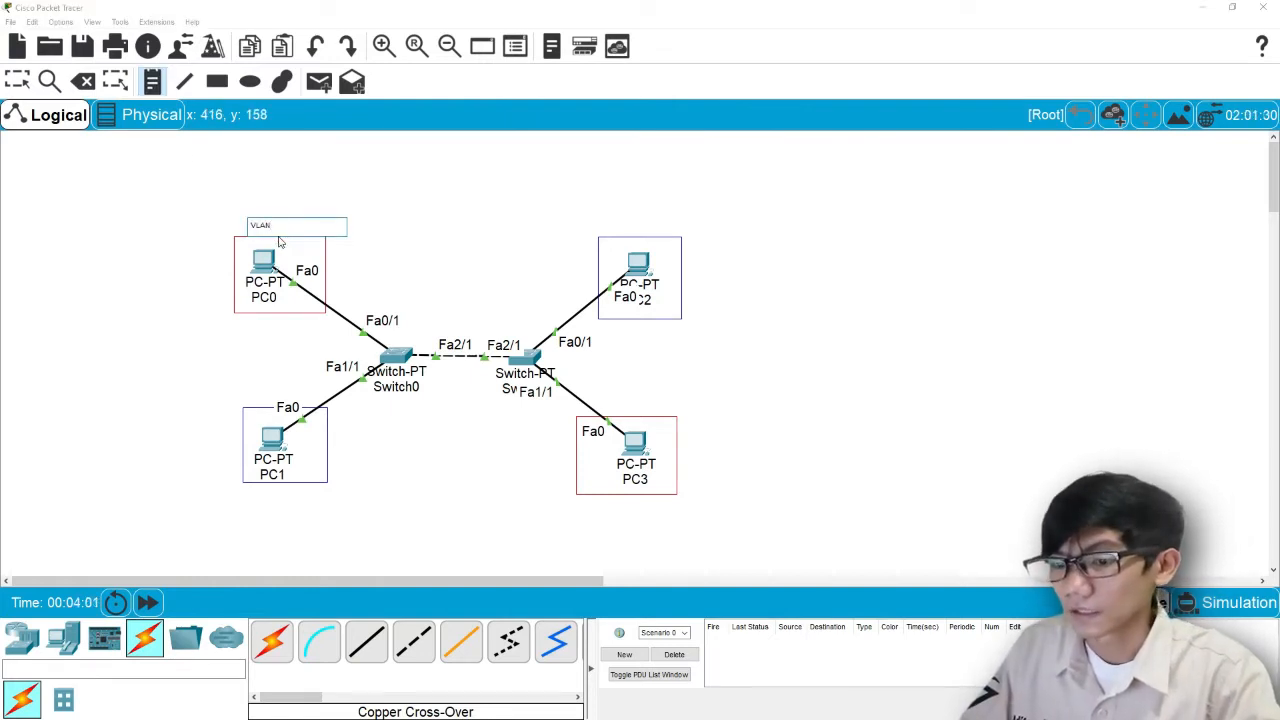
pyautogui.write(' 10')
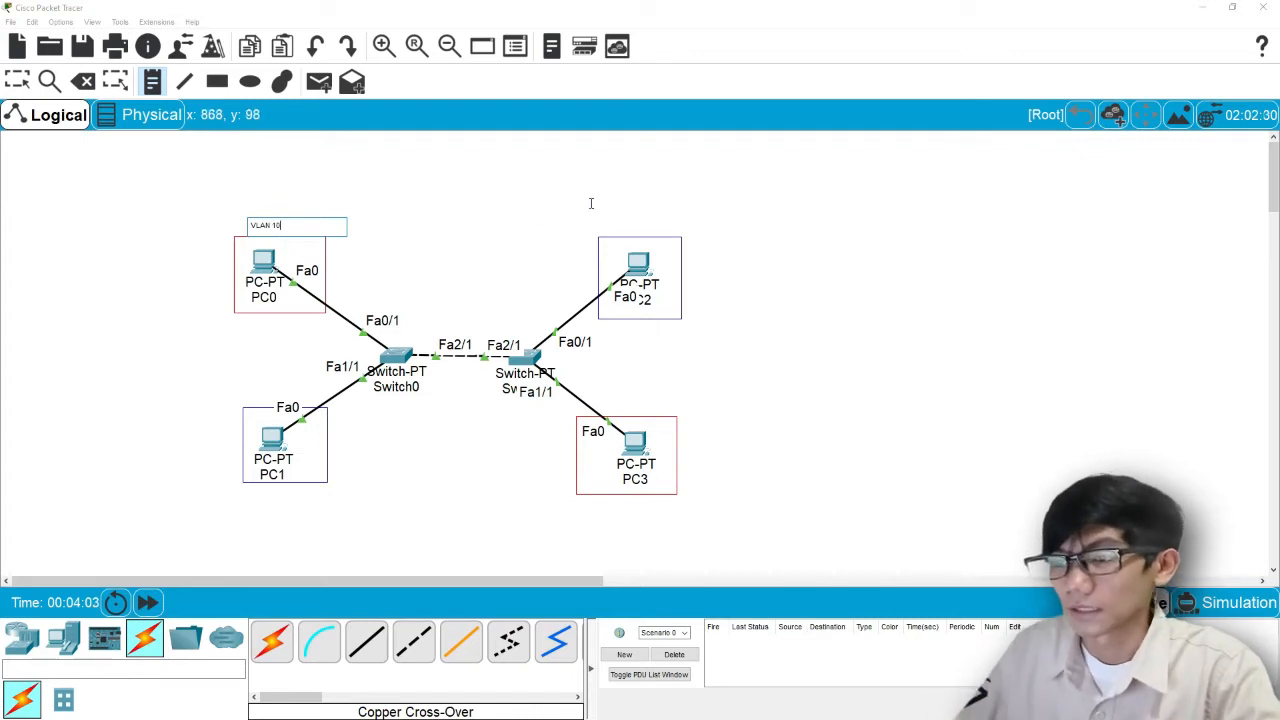
pyautogui.click(607, 223)
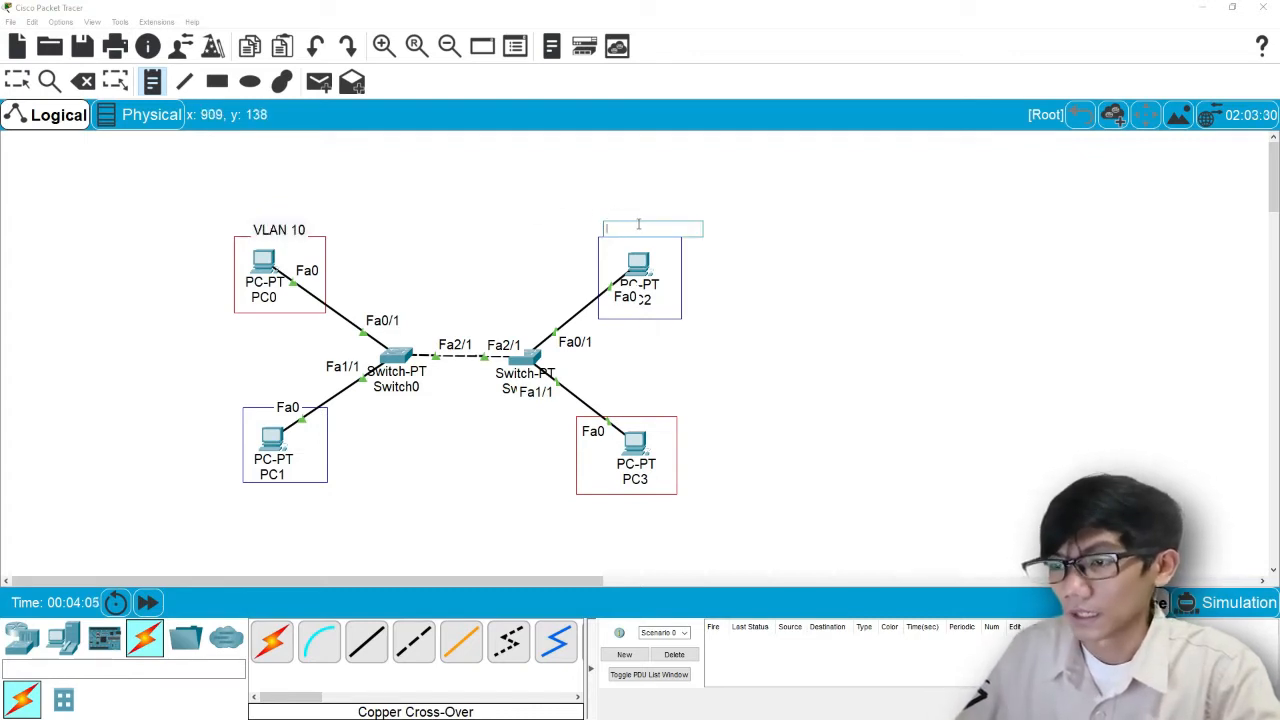
pyautogui.write('VLAN 20')
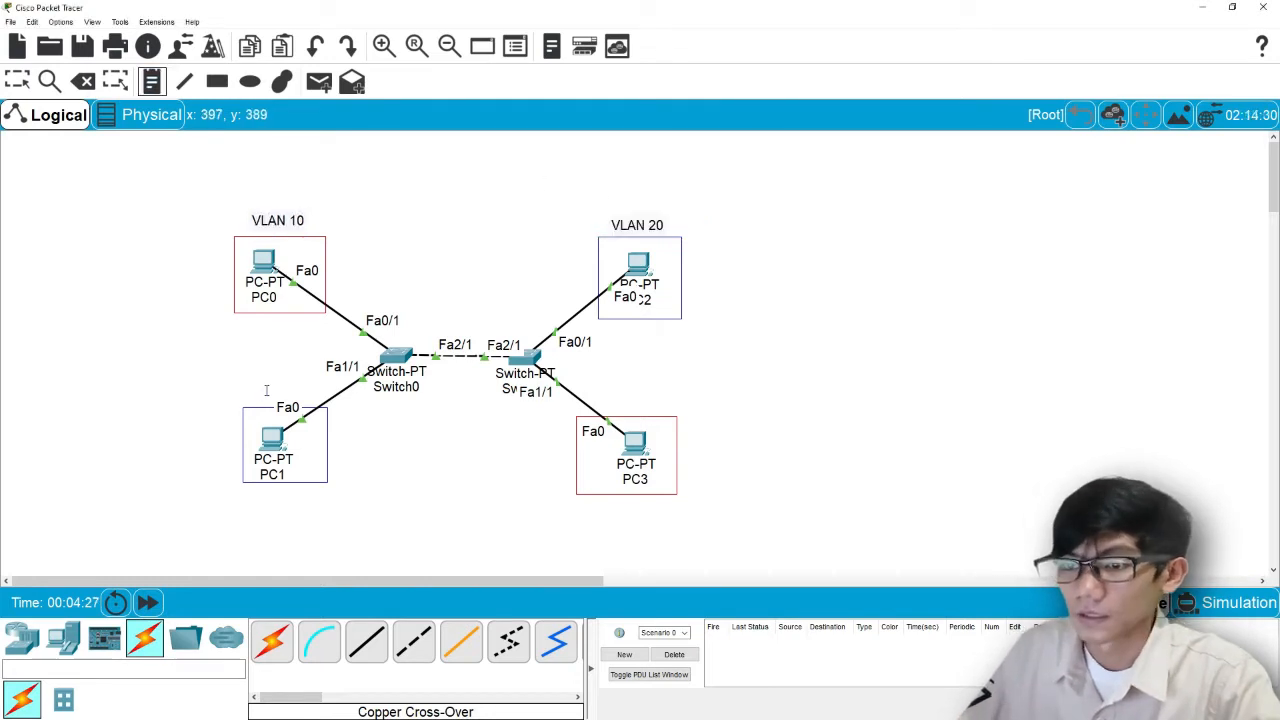
# Place the text notes "VLAN 20" above PC1's rectangle and "VLAN 10" above PC3's rectangle
pyautogui.click(266, 391)
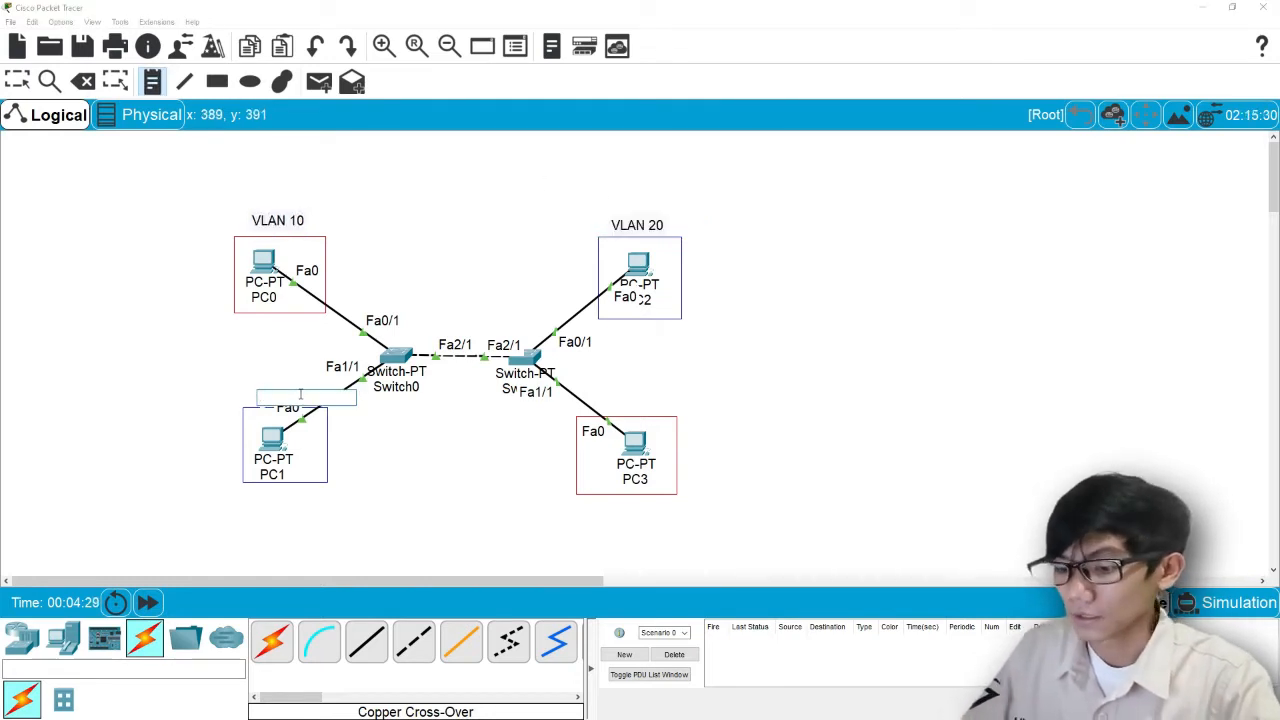
pyautogui.write('VLAN 20')
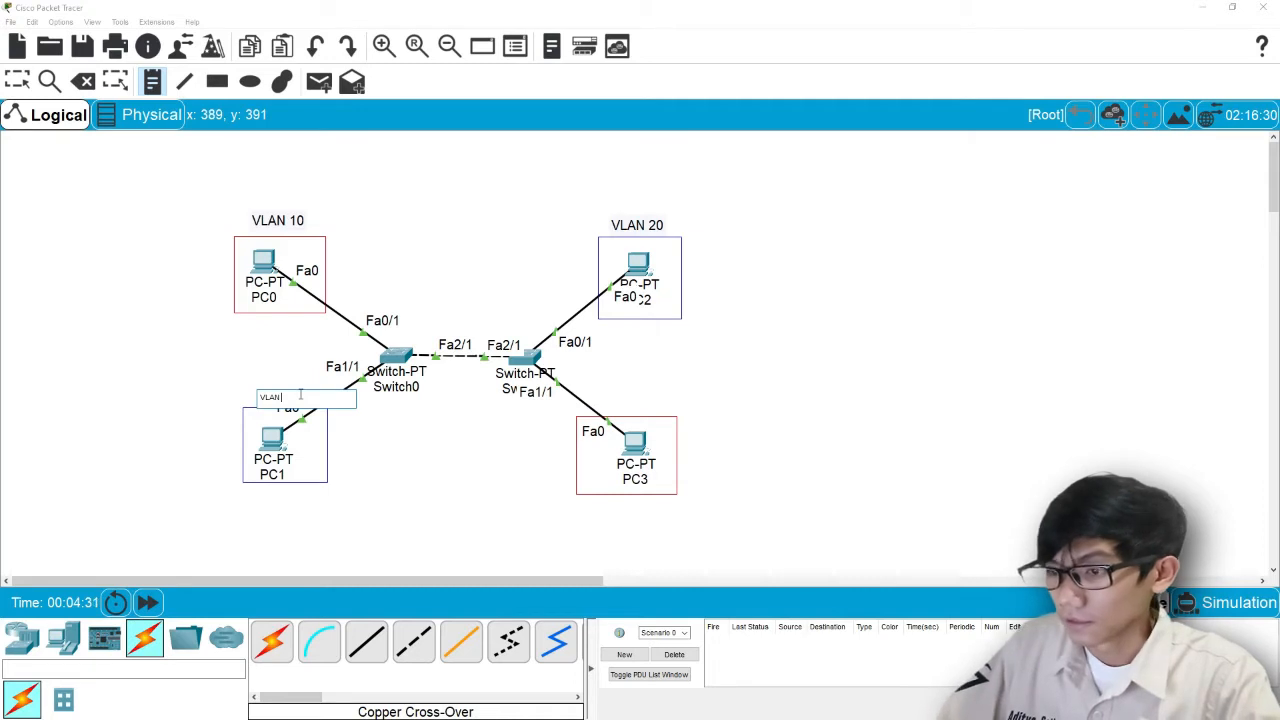
pyautogui.click(607, 403)
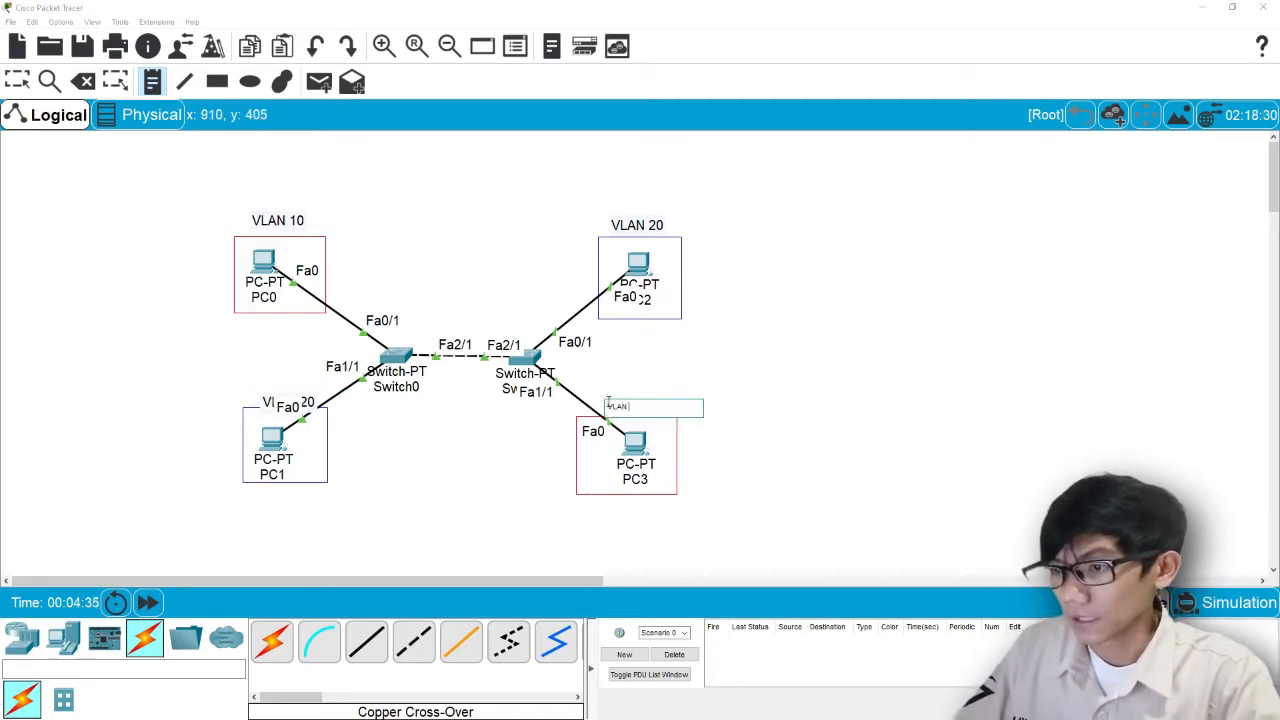
pyautogui.write('VLAN 10')
pyautogui.press('Return')
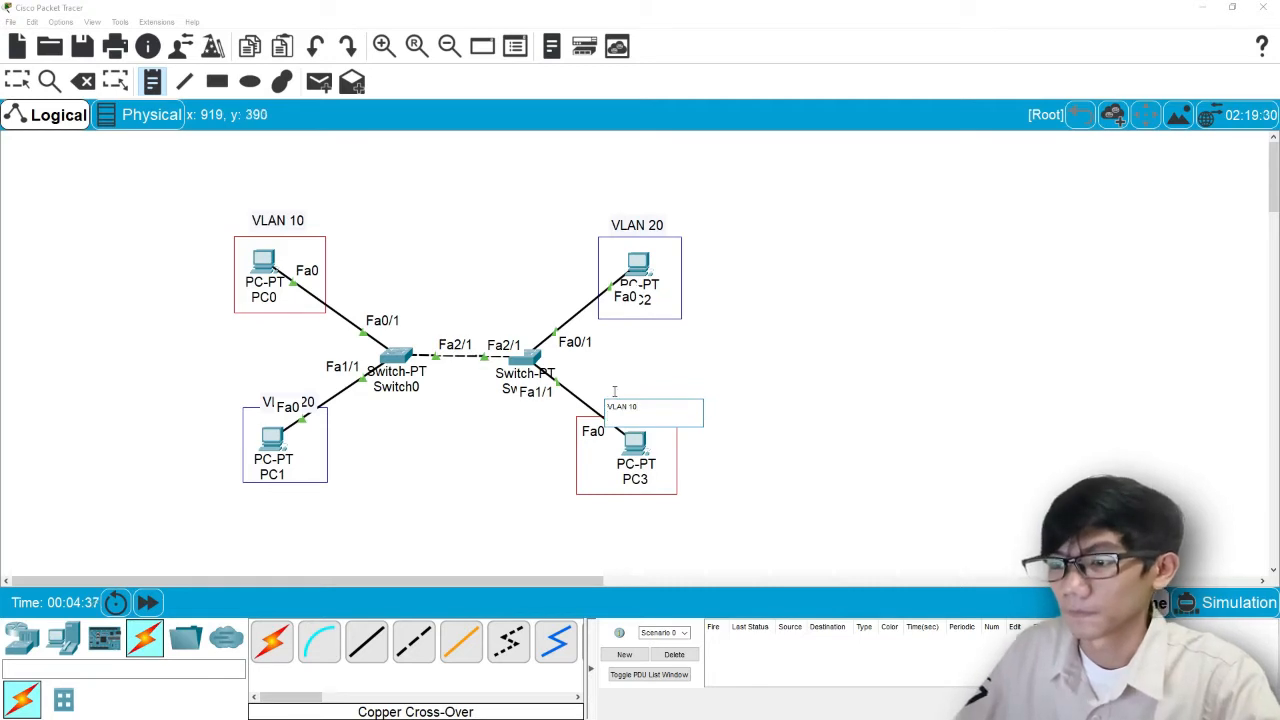
pyautogui.press('BackSpace')
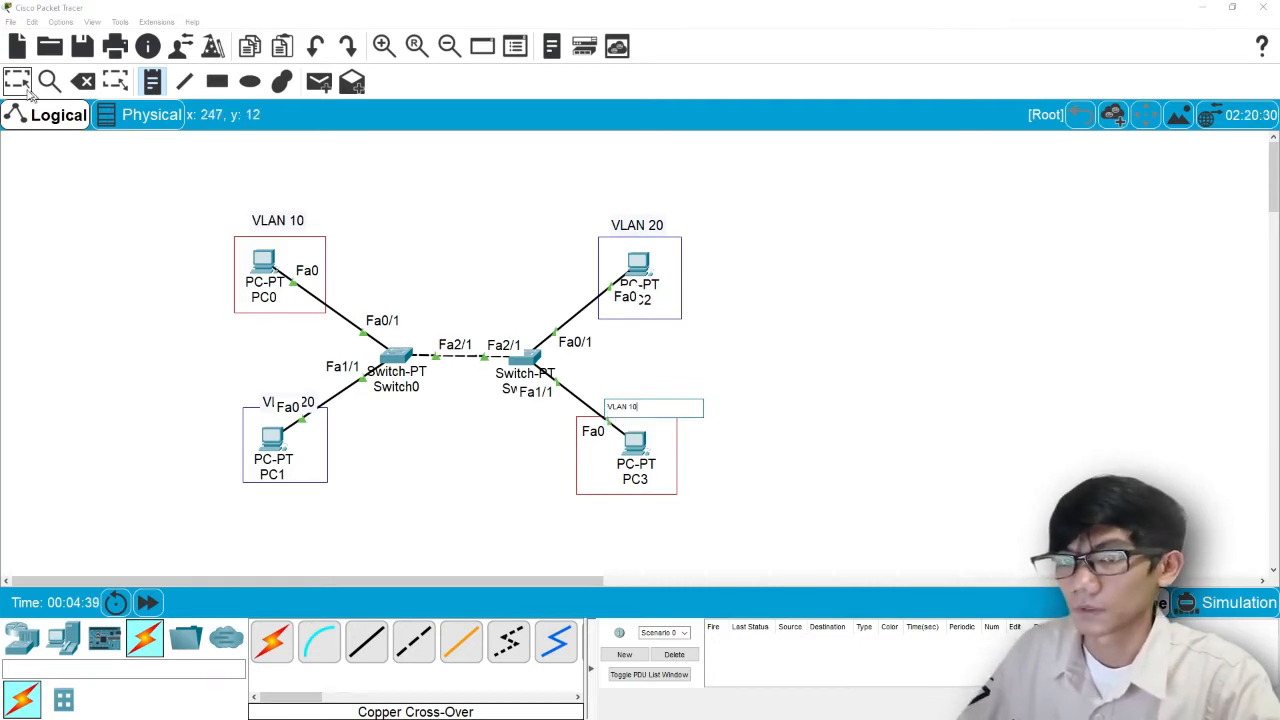
pyautogui.click(977, 251)
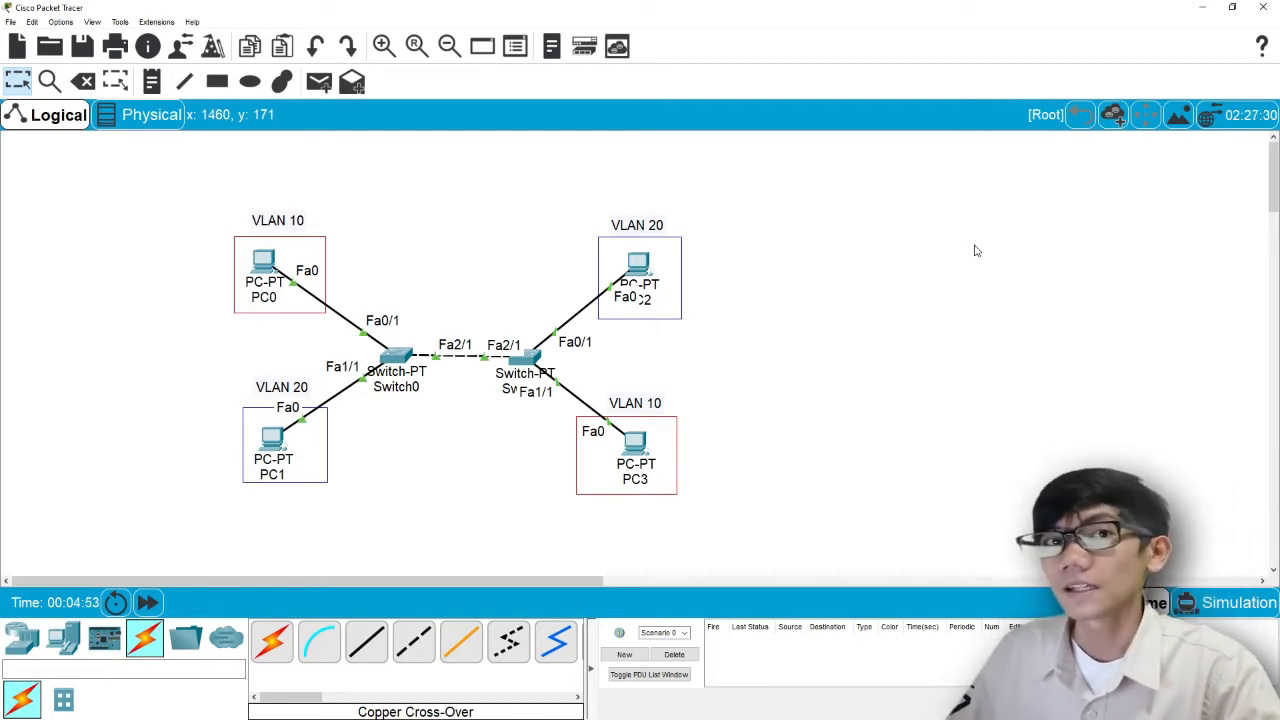
# Give PC0 the static IPv4 address 192.168.10.1 with subnet mask 255.255.255.0, and close its window
pyautogui.click(268, 262)
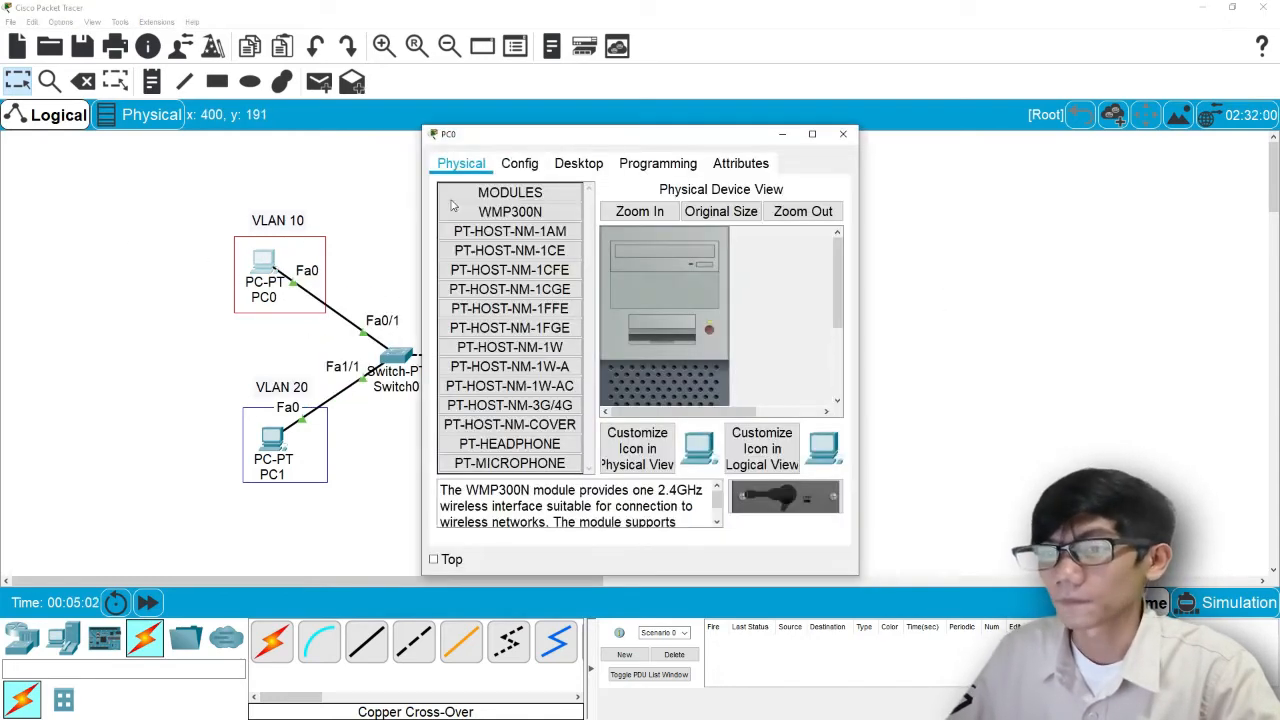
pyautogui.click(580, 165)
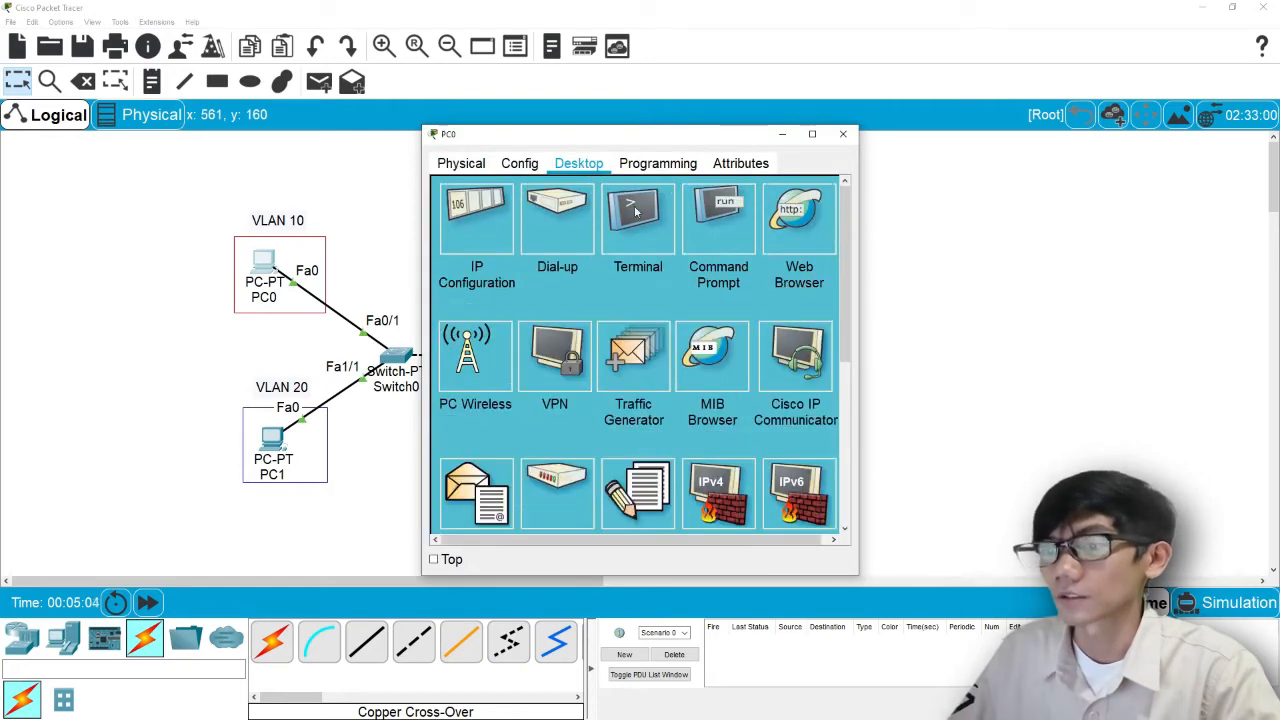
pyautogui.click(491, 218)
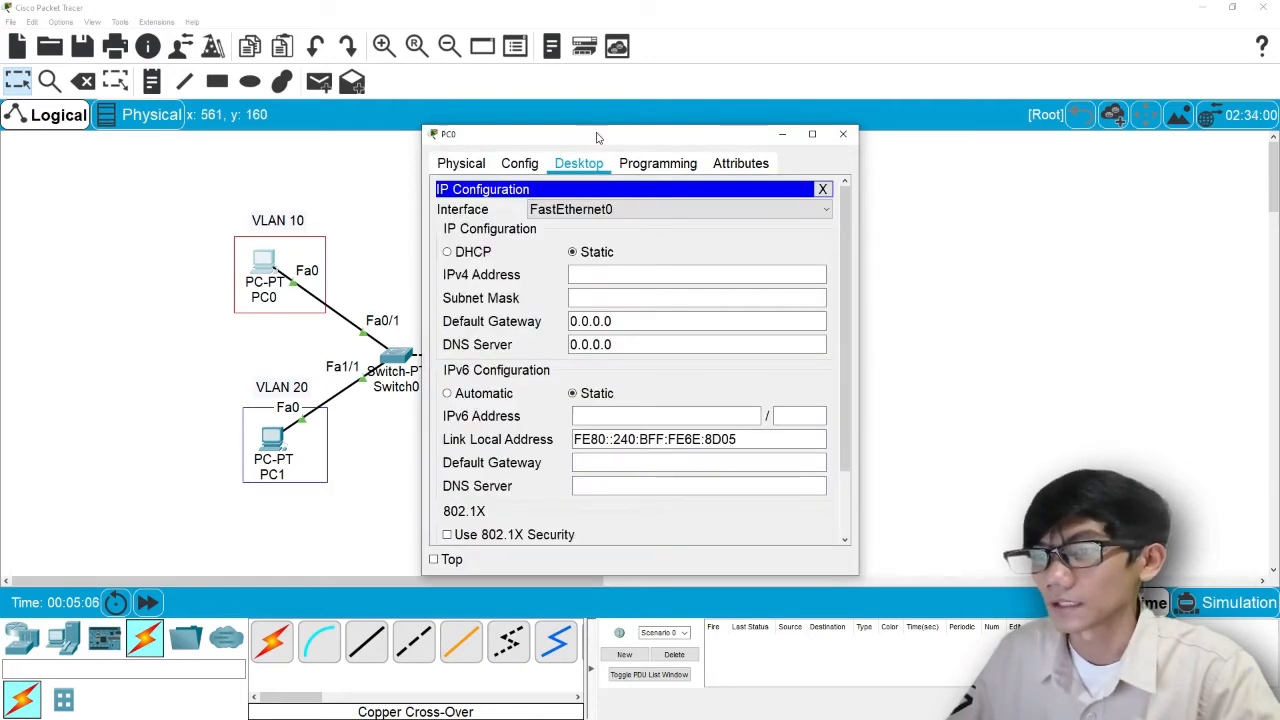
pyautogui.moveTo(597, 137); pyautogui.dragTo(870, 99)
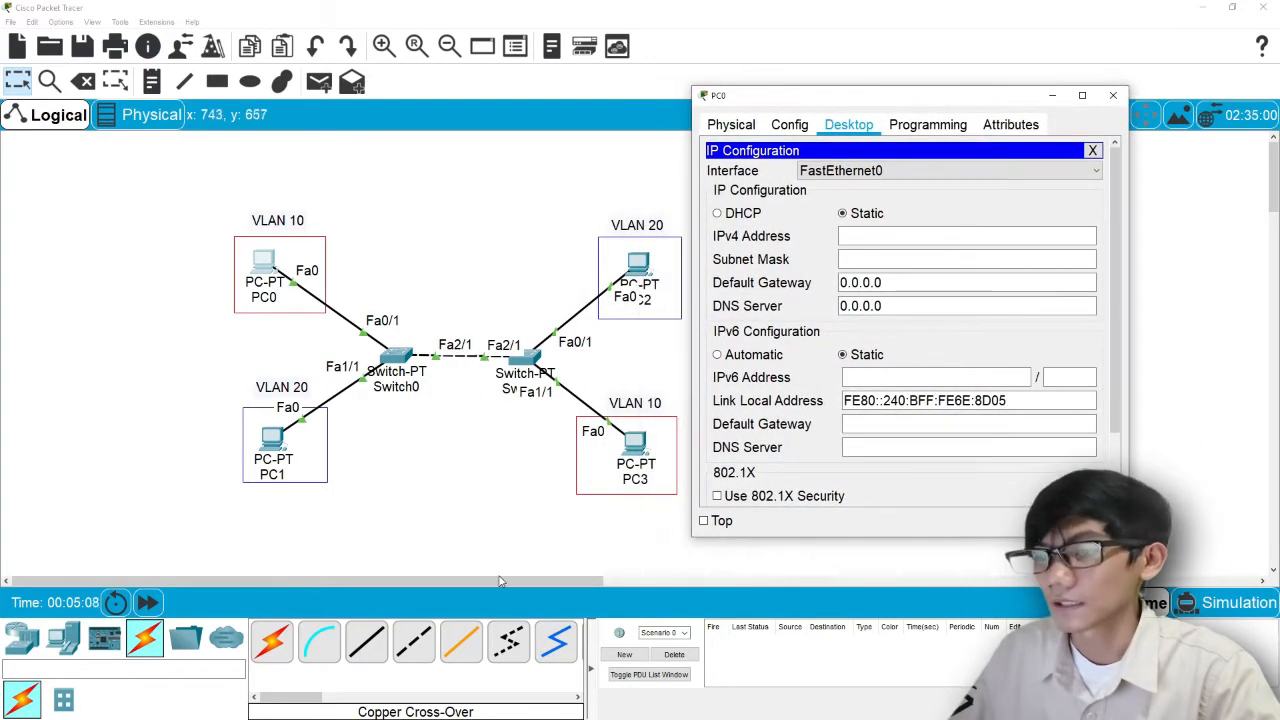
pyautogui.moveTo(515, 580); pyautogui.dragTo(573, 578)
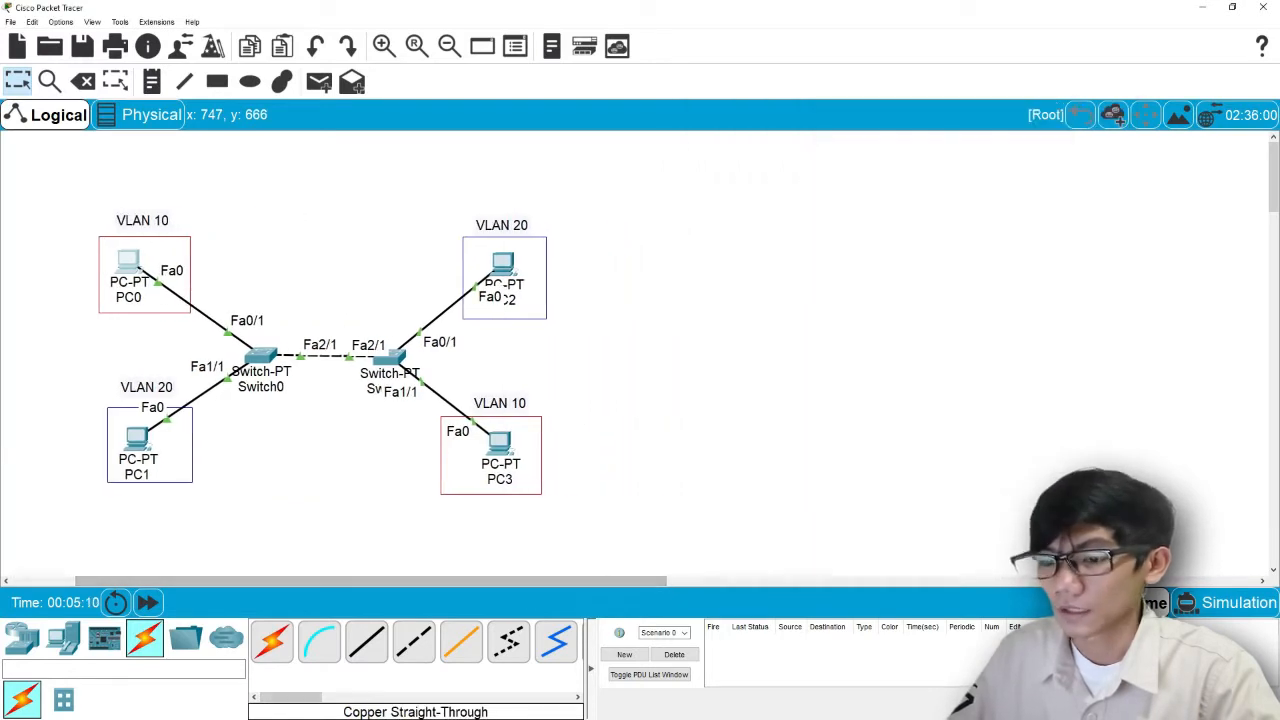
pyautogui.click(130, 266)
pyautogui.click(808, 233)
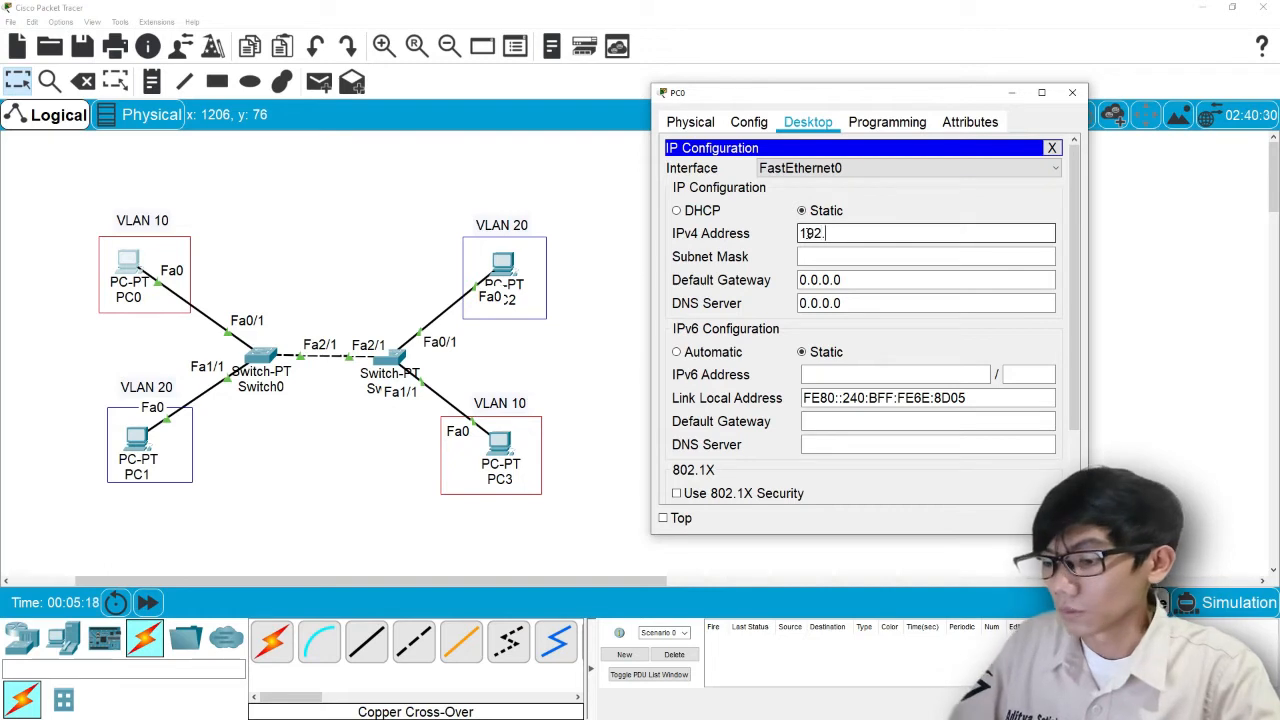
pyautogui.write('192.168.10')
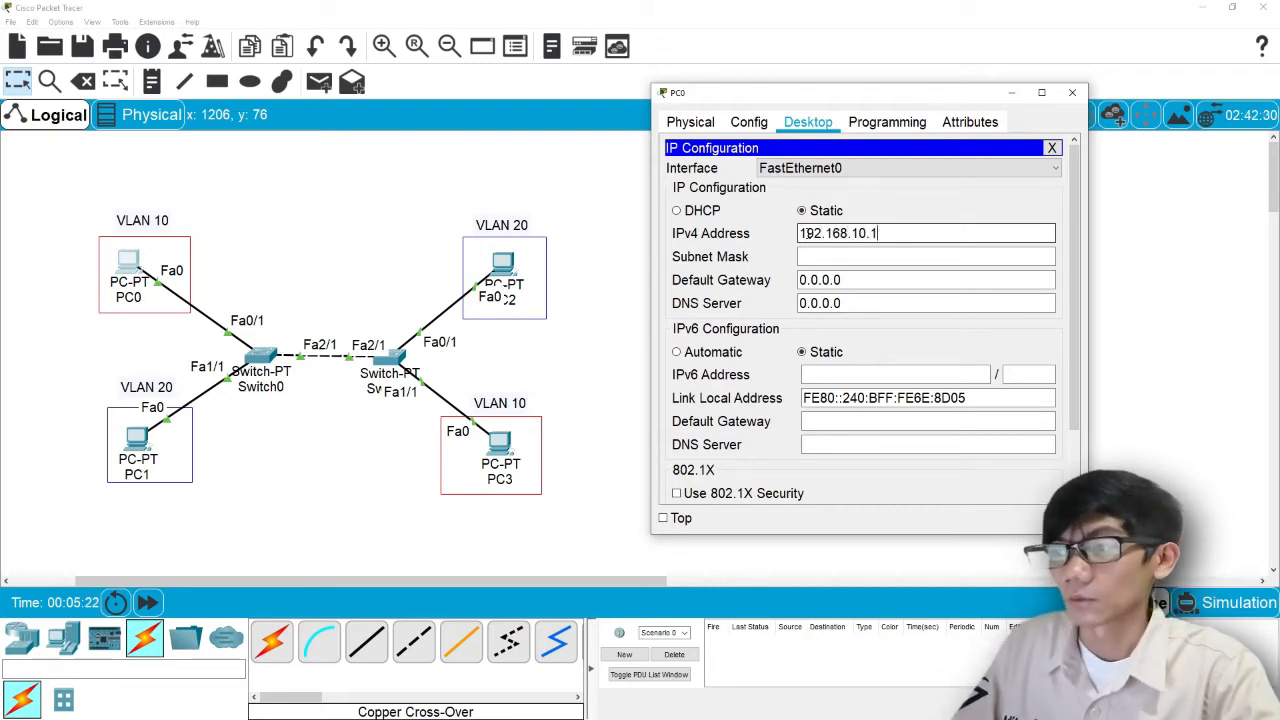
pyautogui.write('.1')
pyautogui.click(860, 258)
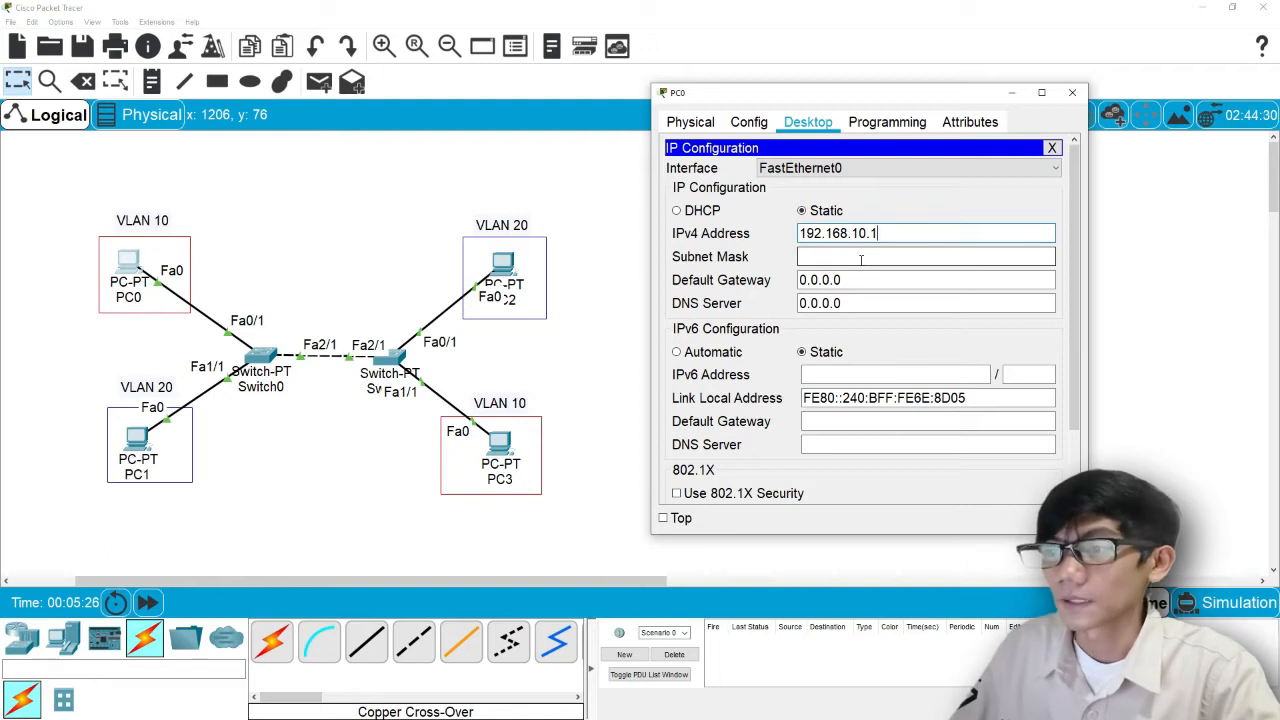
pyautogui.click(860, 257)
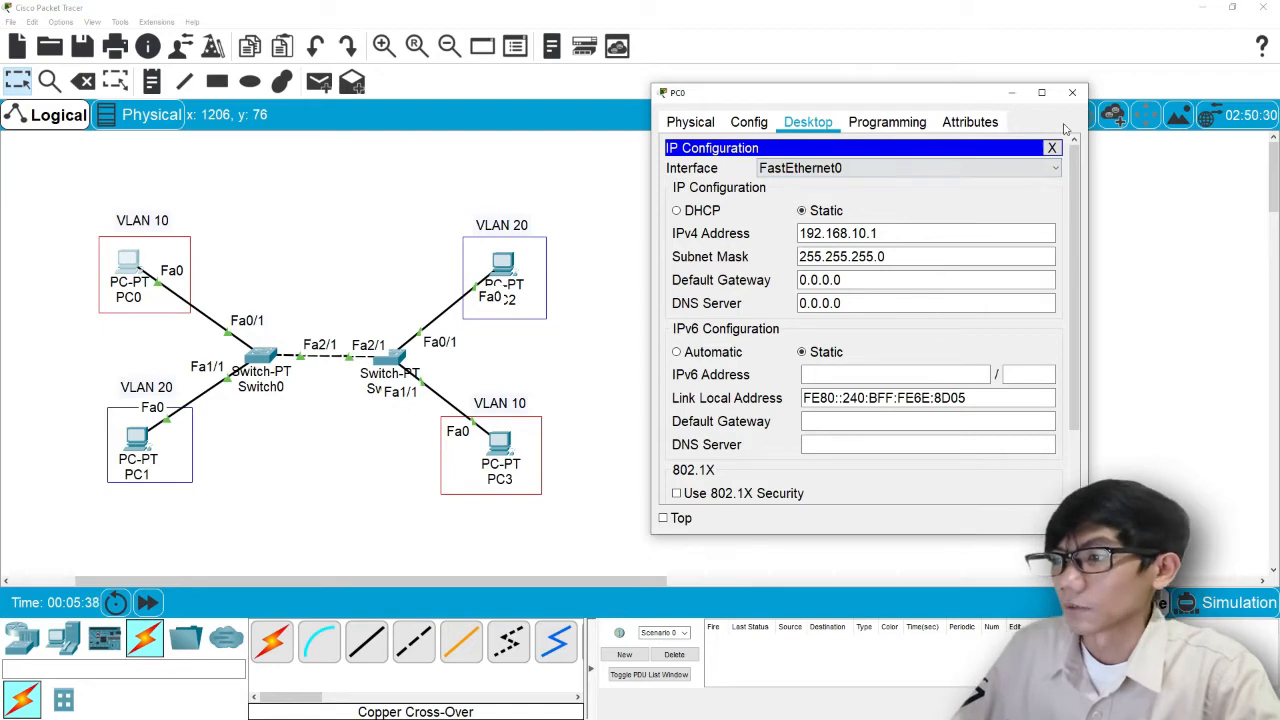
pyautogui.click(1072, 92)
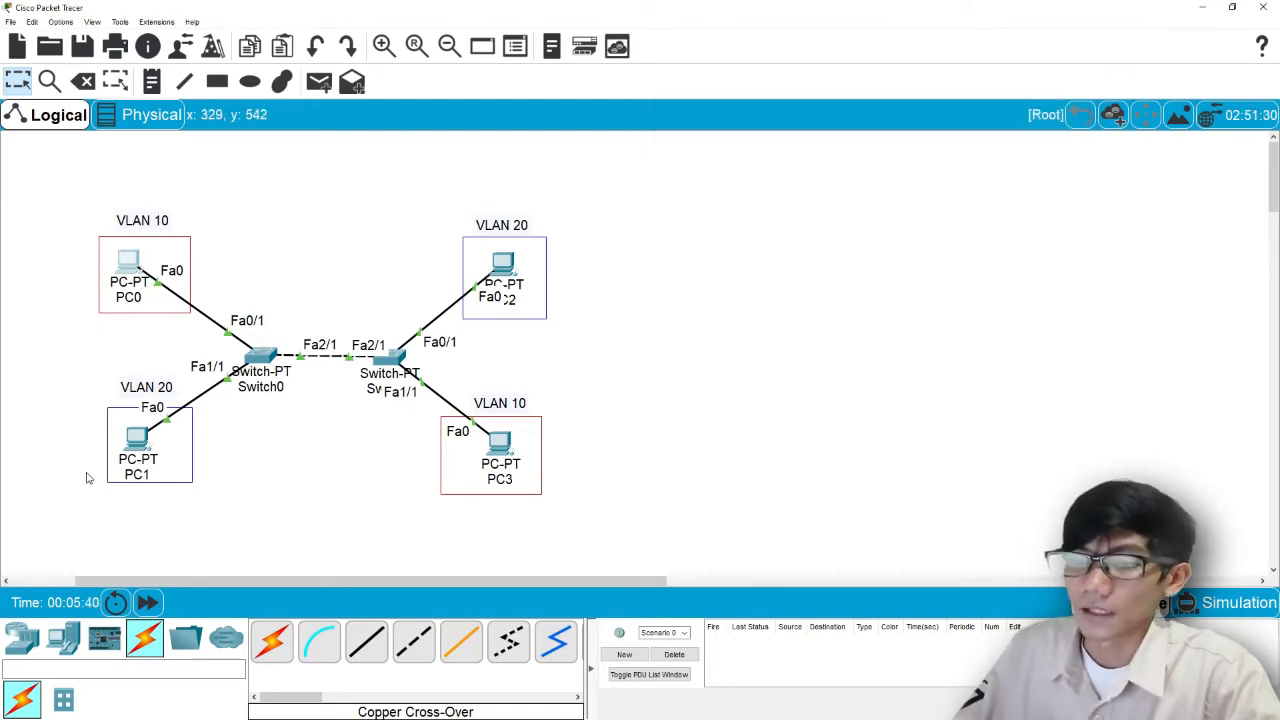
# Give PC1 the static IPv4 address 192.168.10.2 with its default subnet mask, and close its window
pyautogui.click(137, 440)
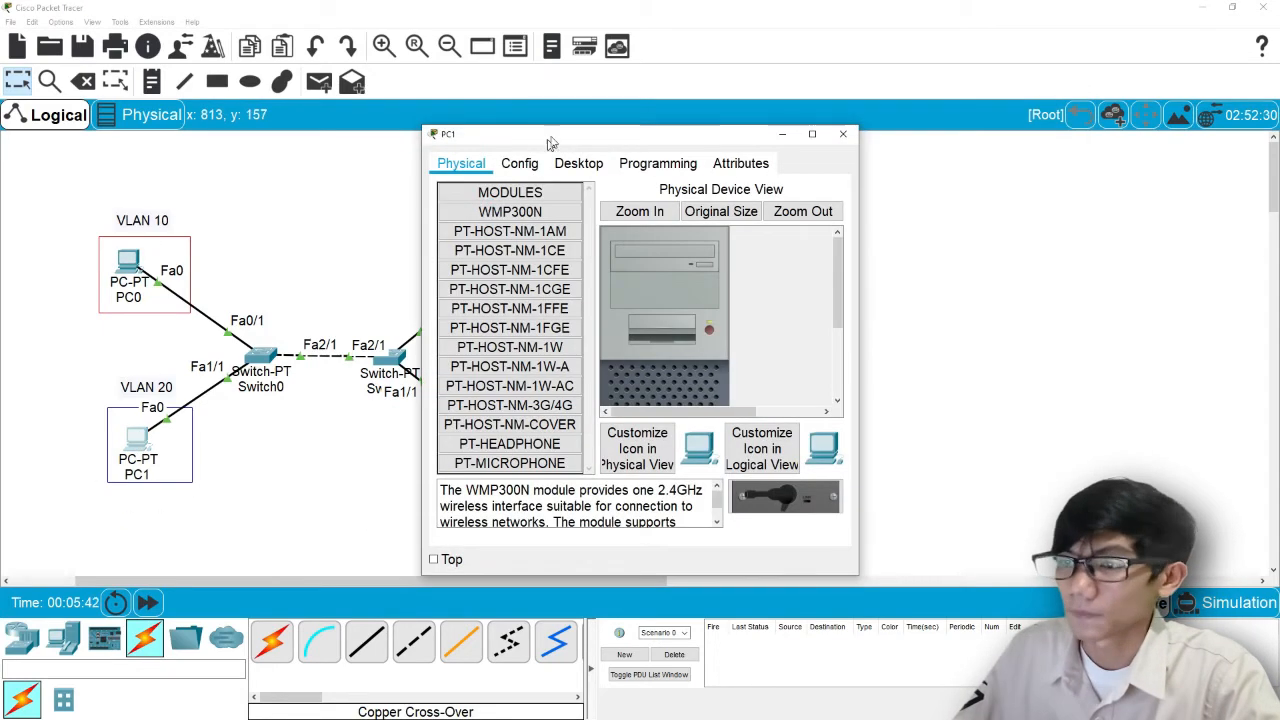
pyautogui.moveTo(601, 130); pyautogui.dragTo(788, 109)
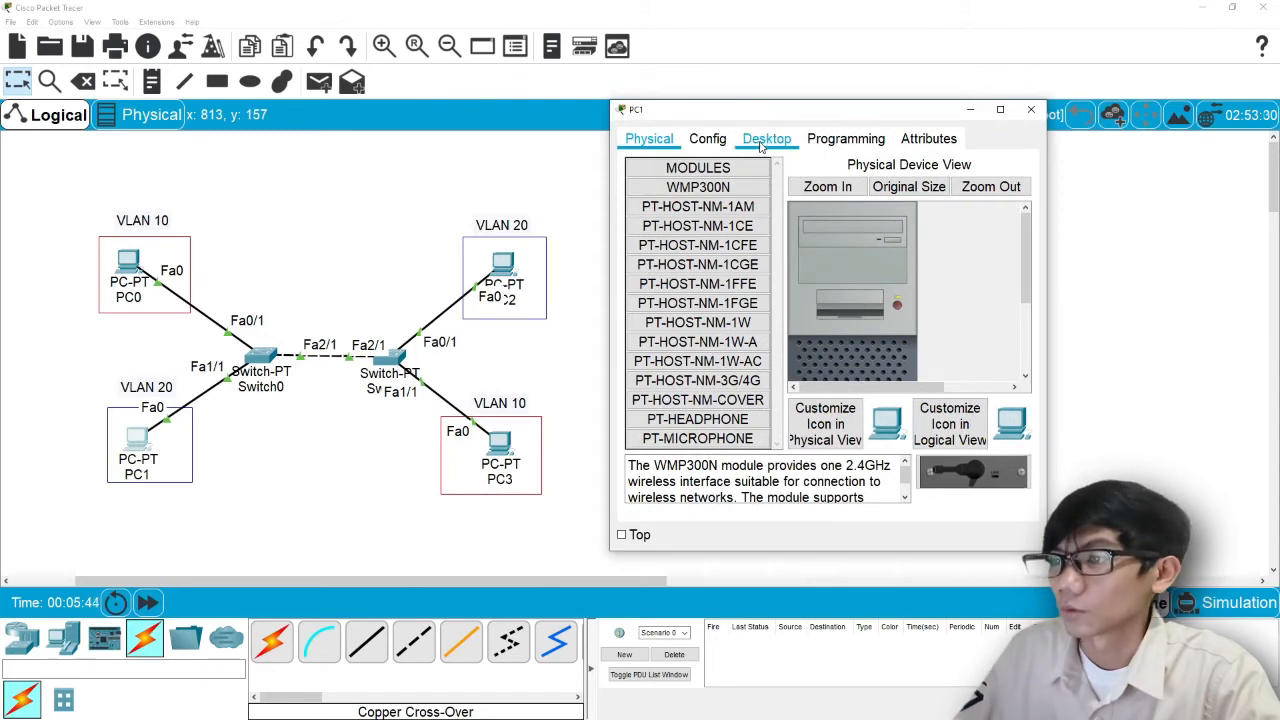
pyautogui.click(762, 146)
pyautogui.click(671, 208)
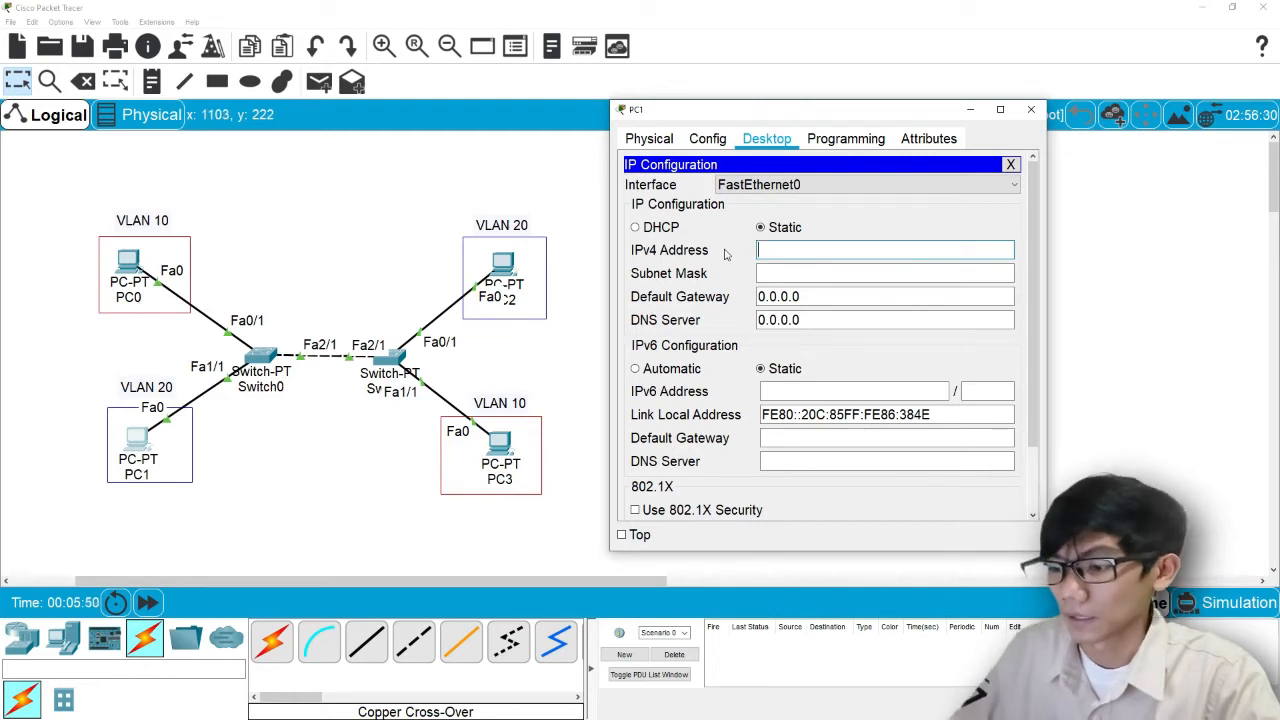
pyautogui.write('192.16')
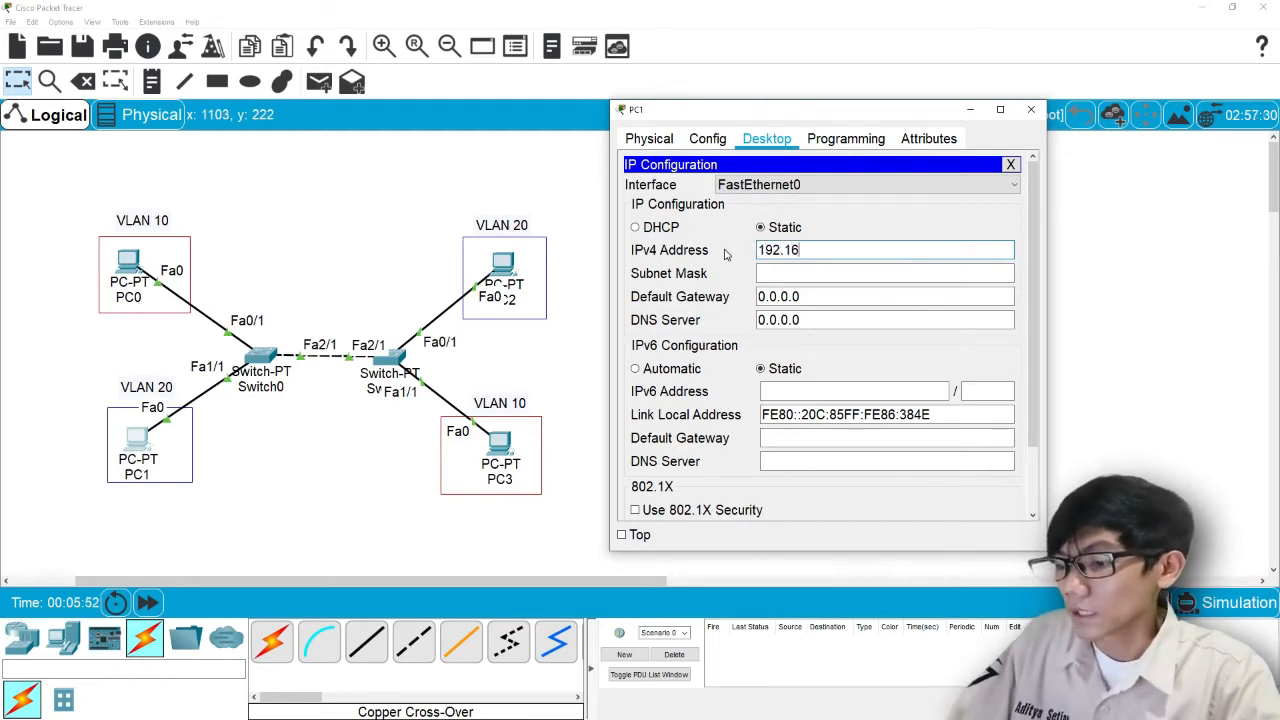
pyautogui.write('8.10.')
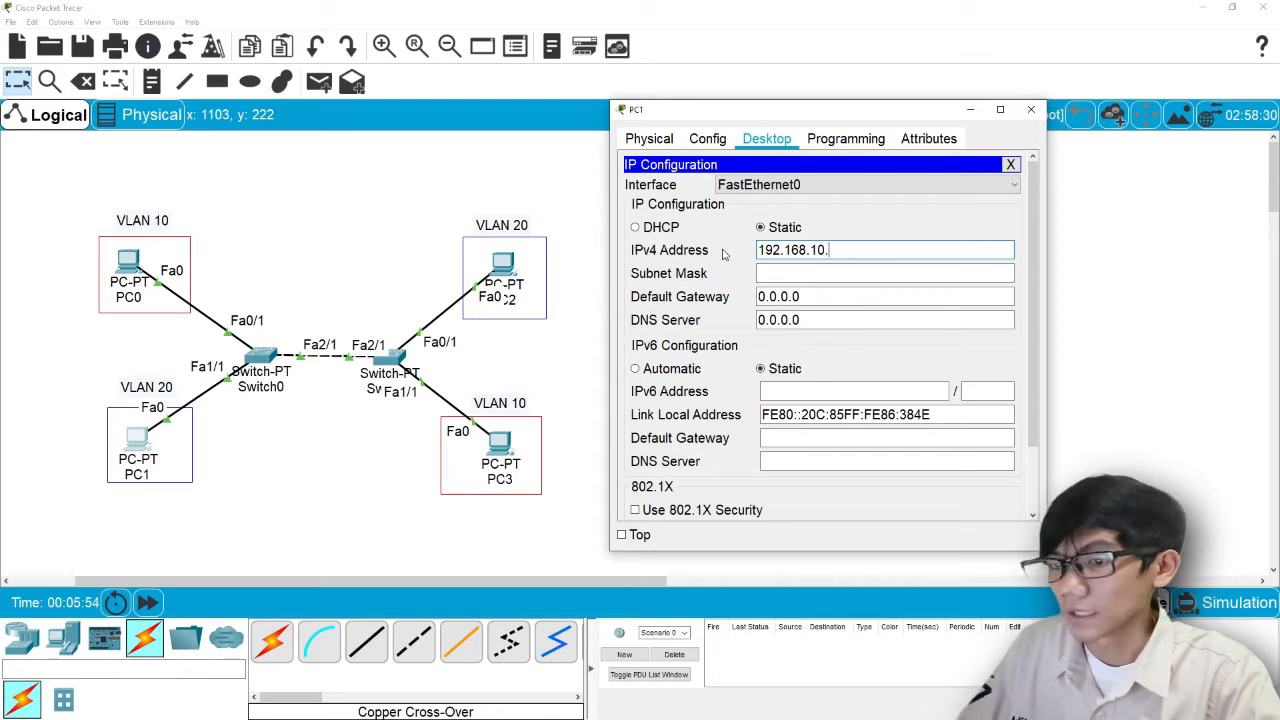
pyautogui.write('2')
pyautogui.click(864, 272)
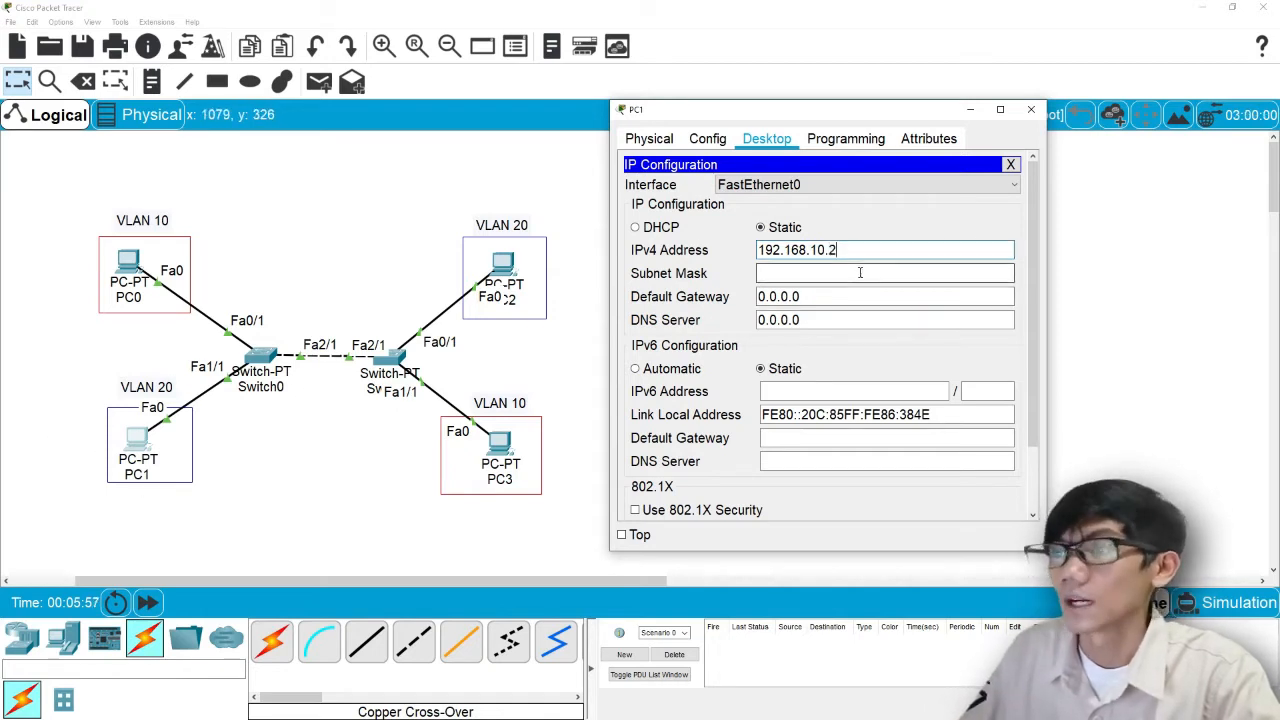
pyautogui.click(1030, 113)
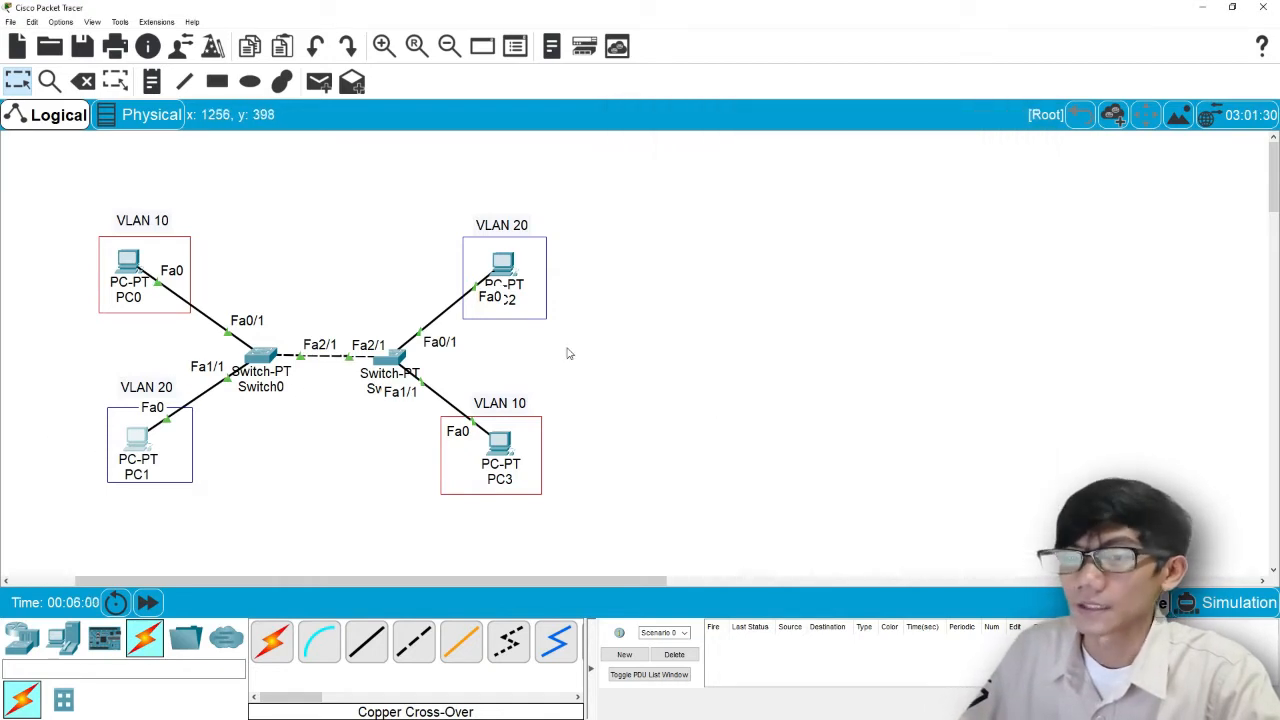
# Give PC2 the static IPv4 address 192.168.10.3 with the default subnet mask 255.255.255.0, and close its window
pyautogui.click(500, 260)
pyautogui.moveTo(689, 134); pyautogui.dragTo(864, 134)
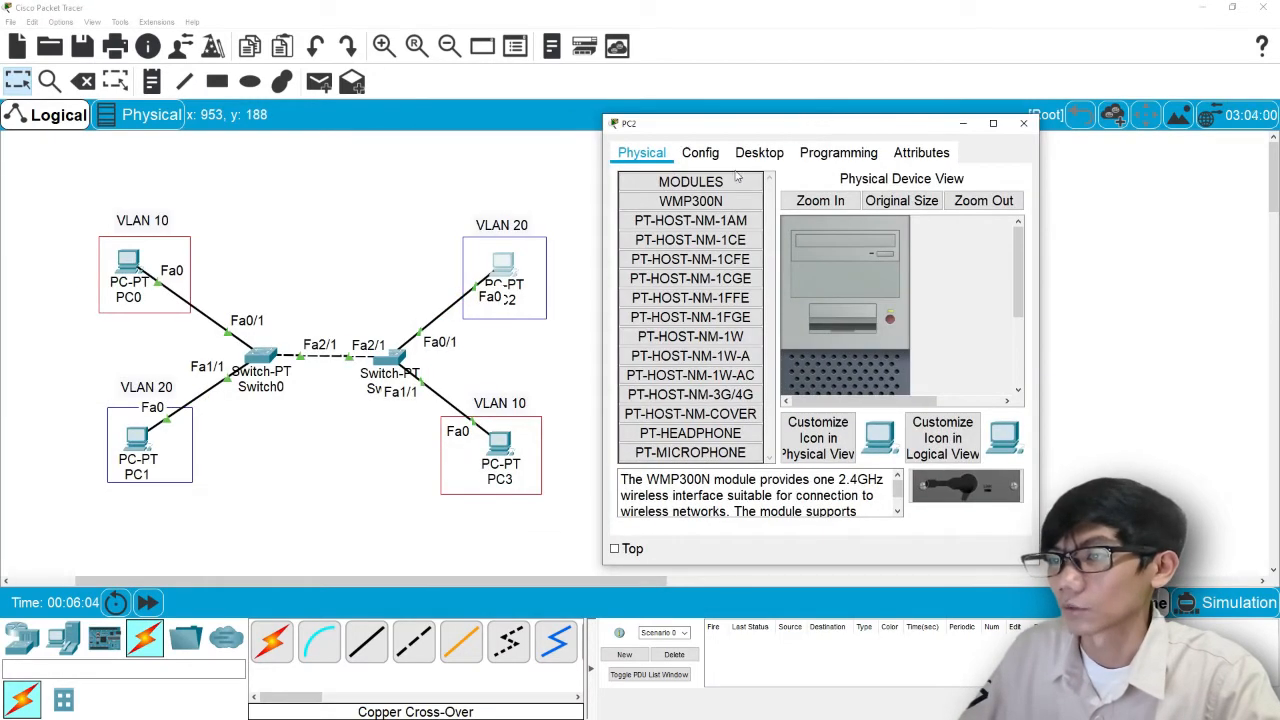
pyautogui.click(759, 152)
pyautogui.click(652, 208)
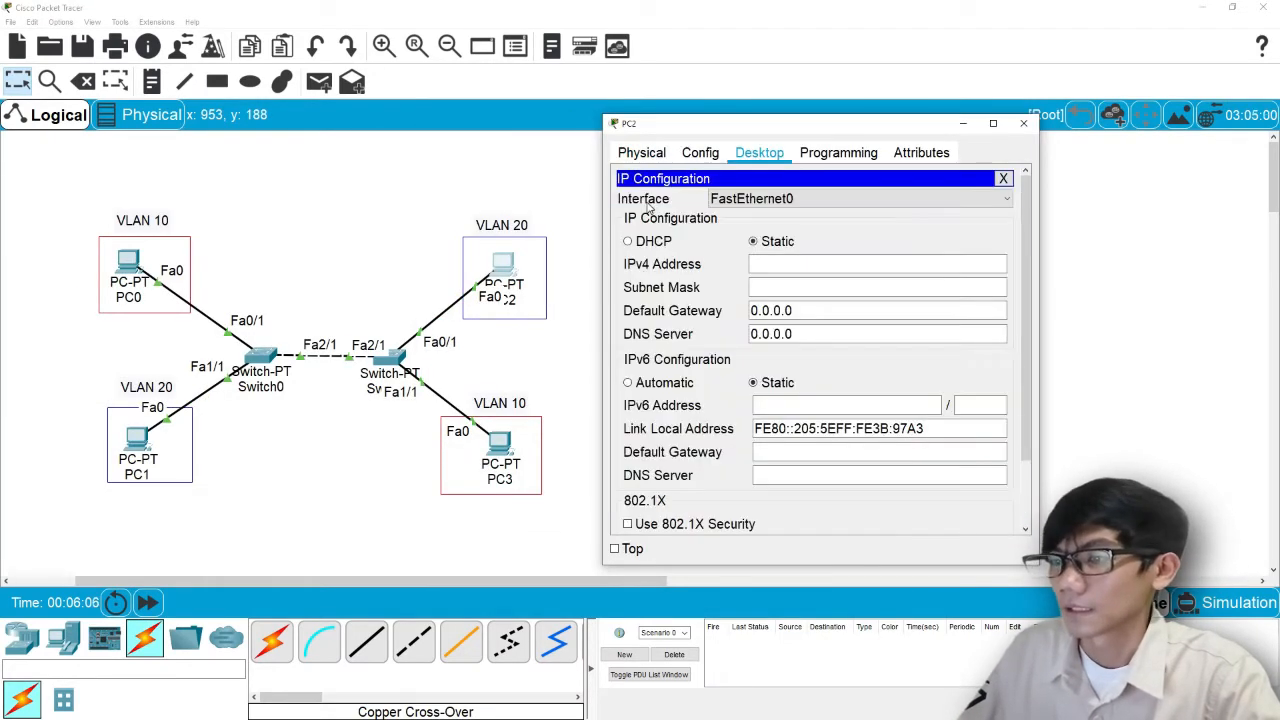
pyautogui.click(765, 264)
pyautogui.write('192')
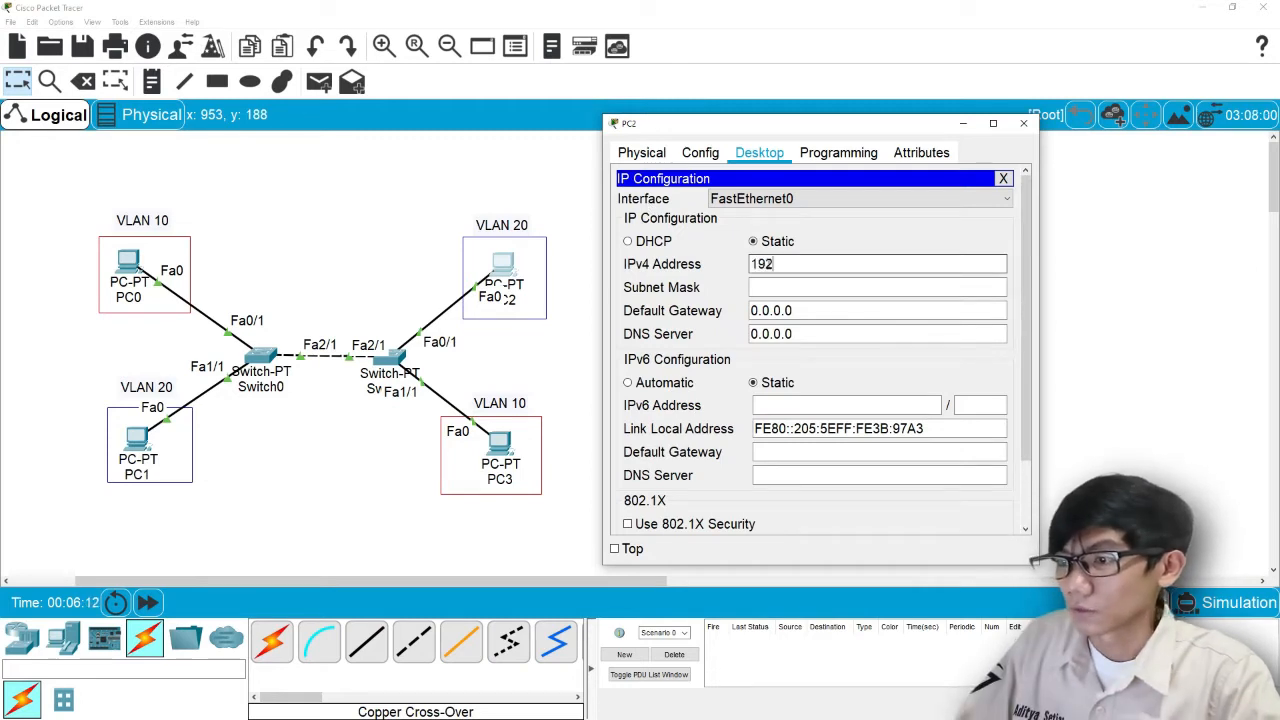
pyautogui.write('.168.10')
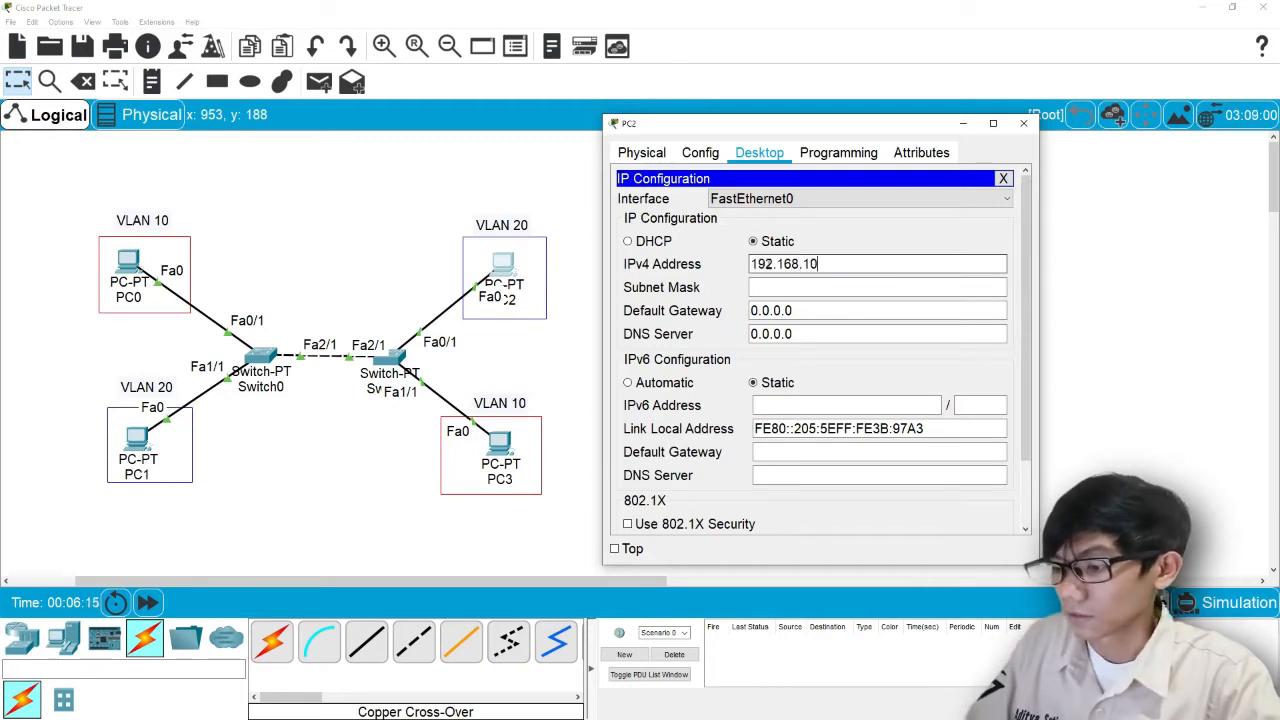
pyautogui.write('.3')
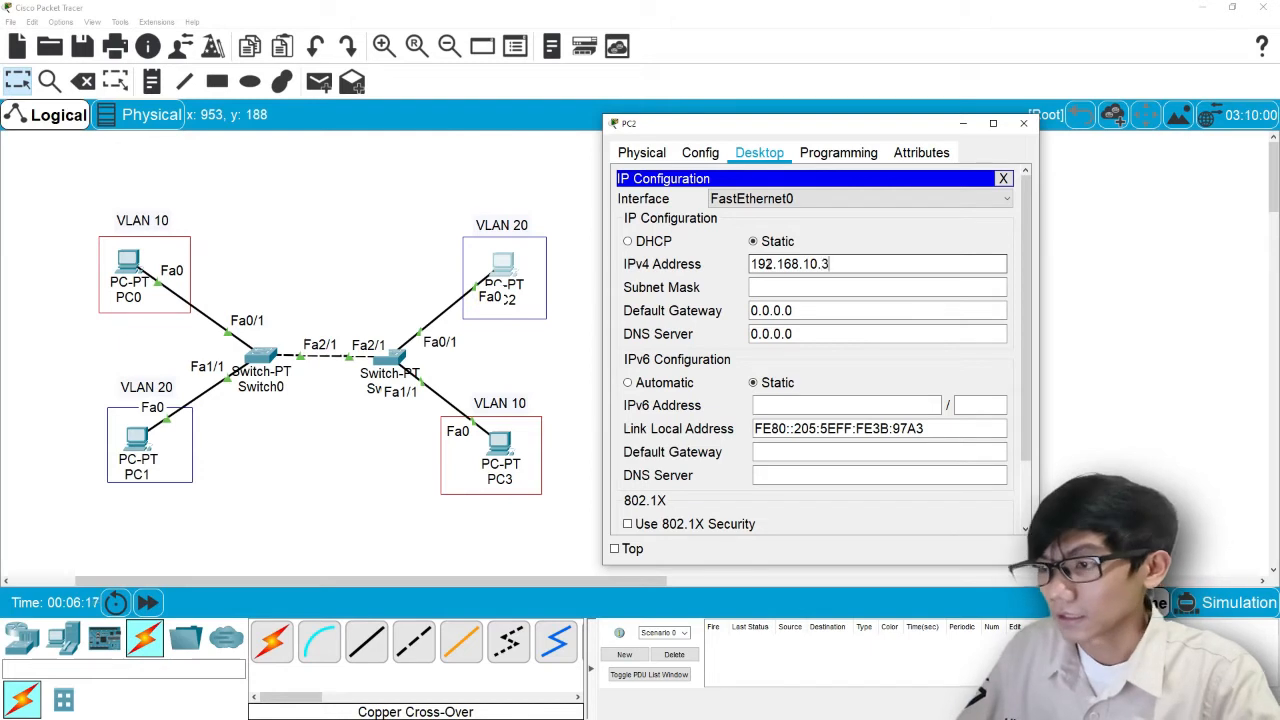
pyautogui.click(810, 290)
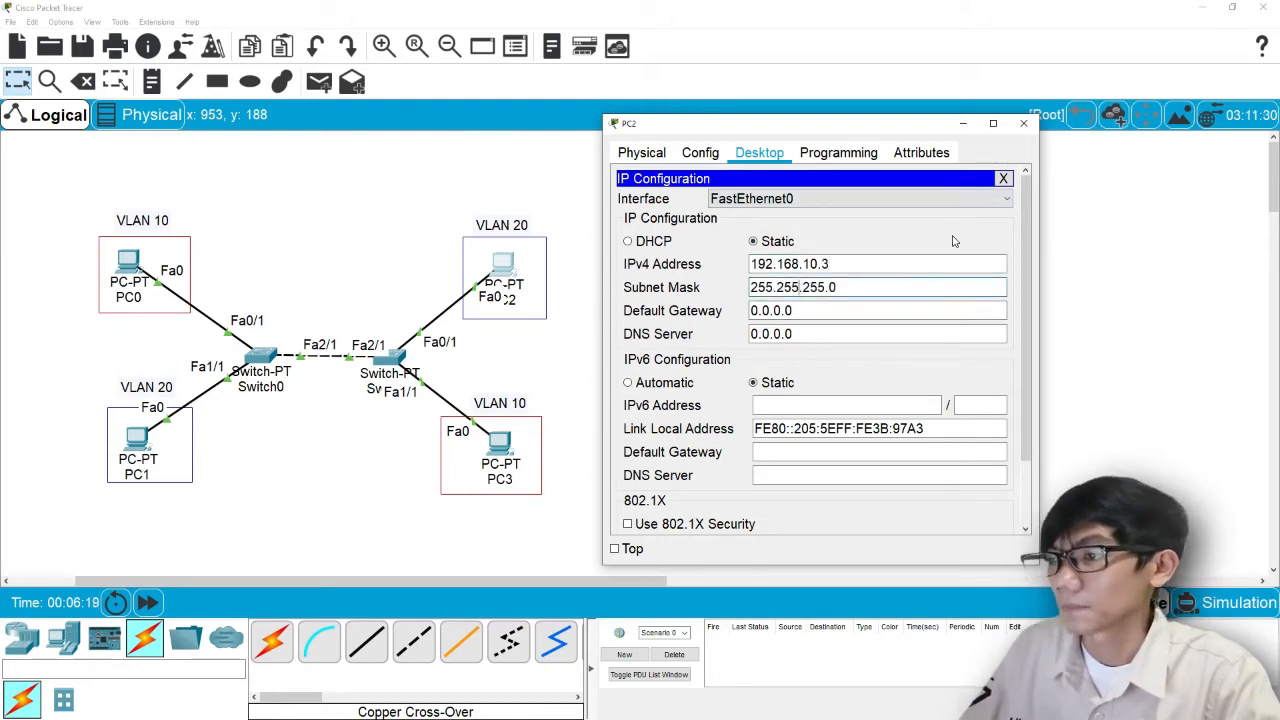
pyautogui.click(1023, 123)
# Give PC3 the static IPv4 address 192.168.10.4 with its default subnet mask, and close its window
pyautogui.click(500, 440)
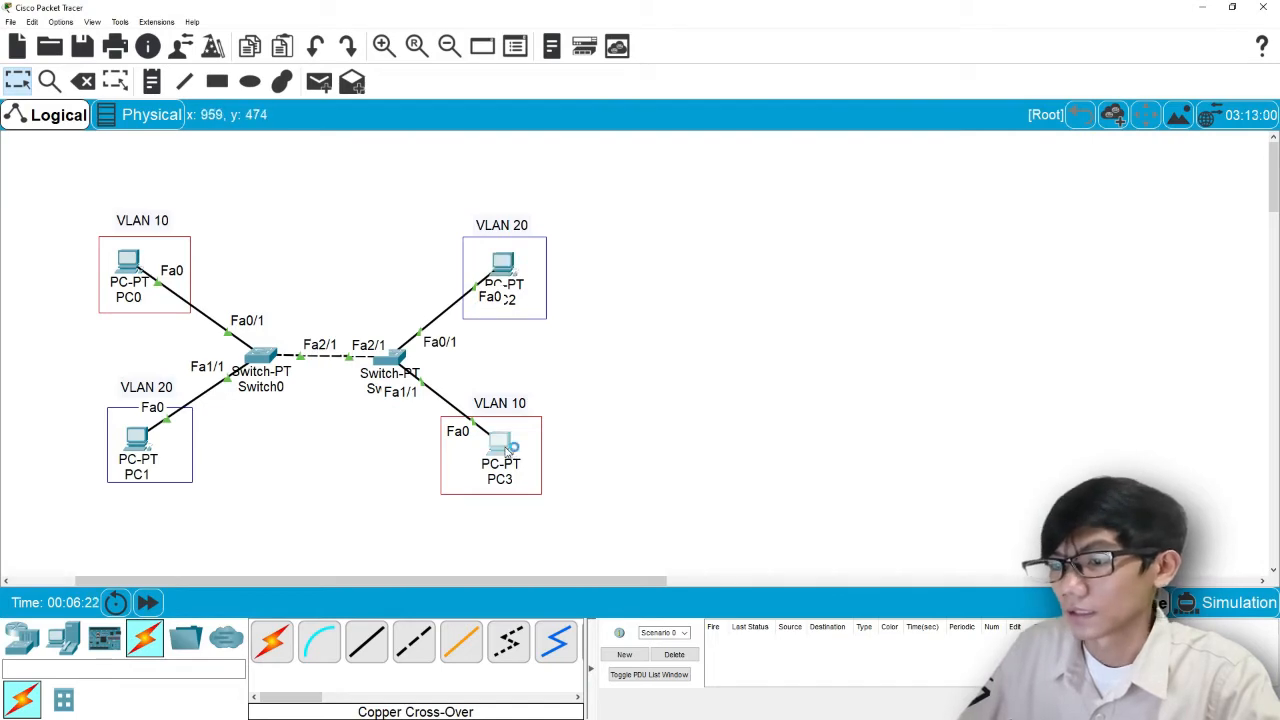
pyautogui.moveTo(632, 140); pyautogui.dragTo(803, 128)
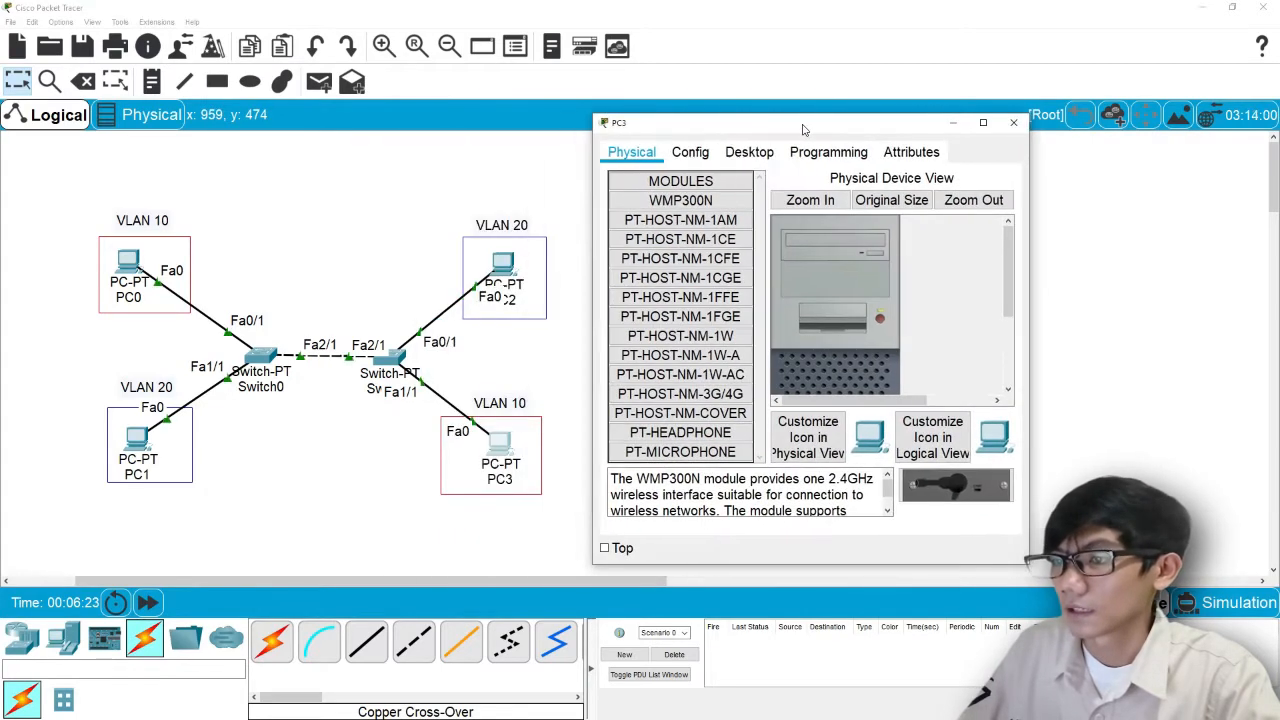
pyautogui.click(749, 152)
pyautogui.click(650, 208)
pyautogui.click(770, 264)
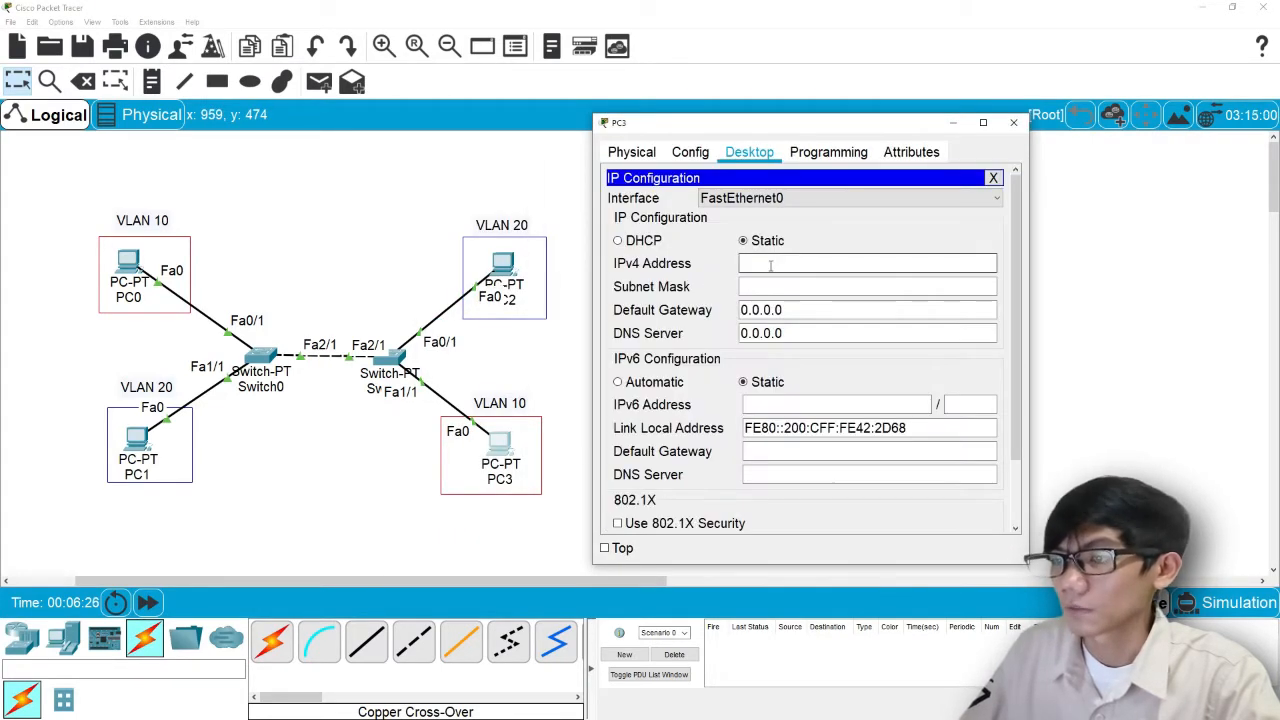
pyautogui.write('192.')
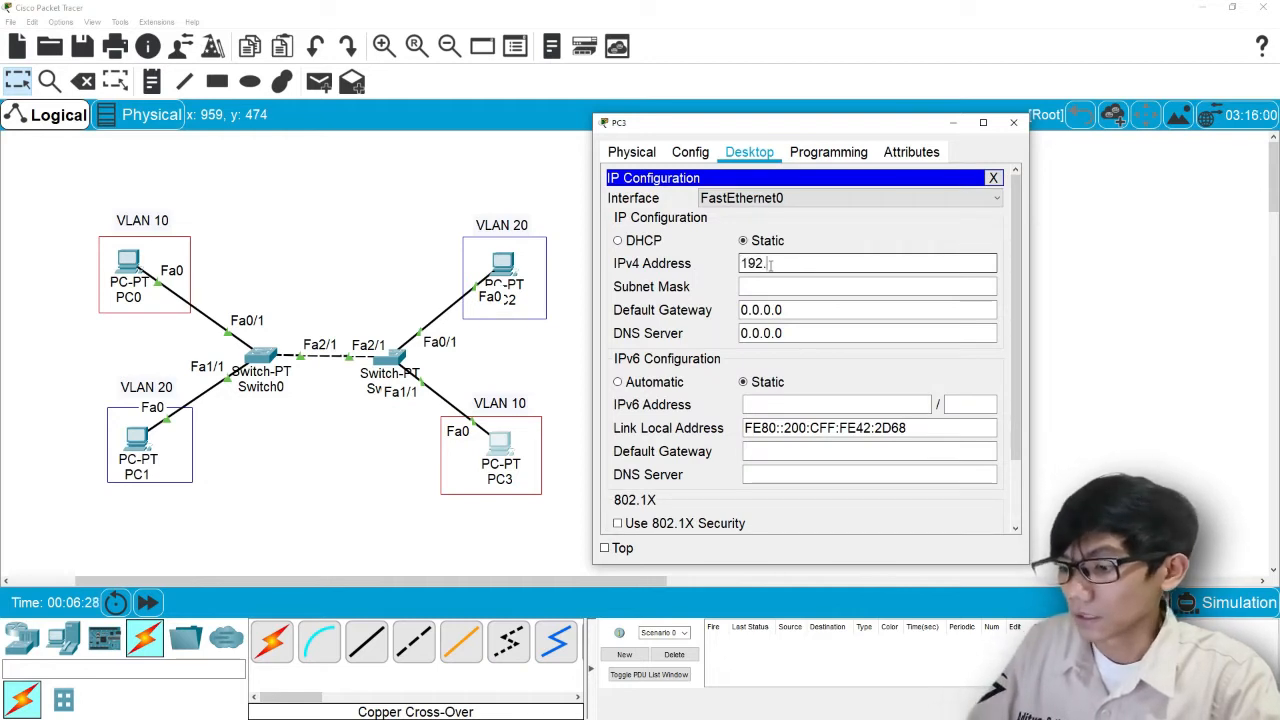
pyautogui.write('168.10')
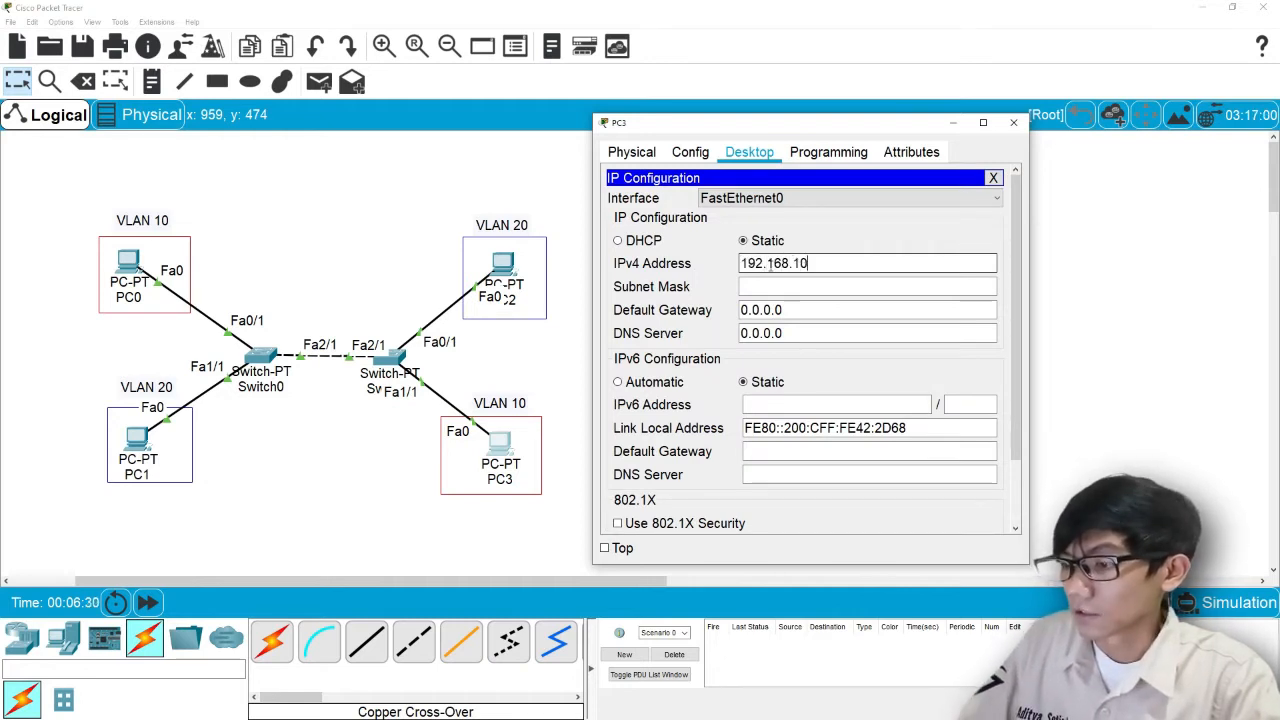
pyautogui.write('.4')
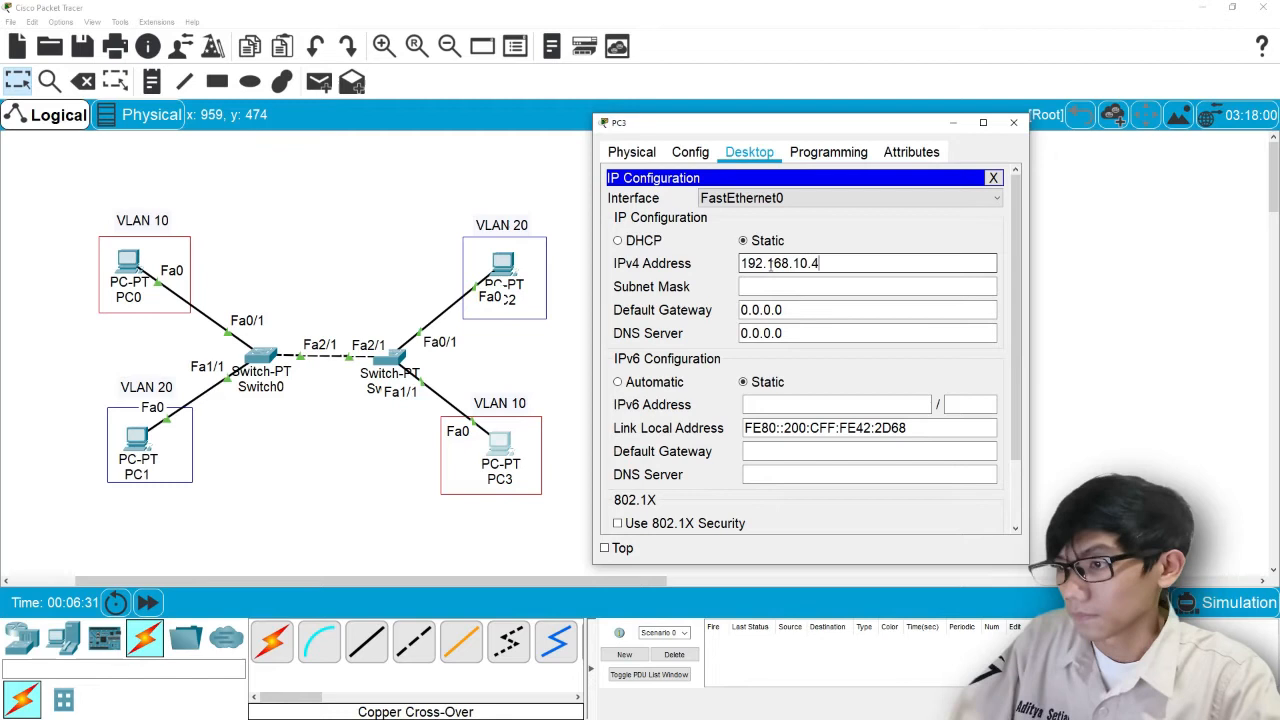
pyautogui.click(790, 286)
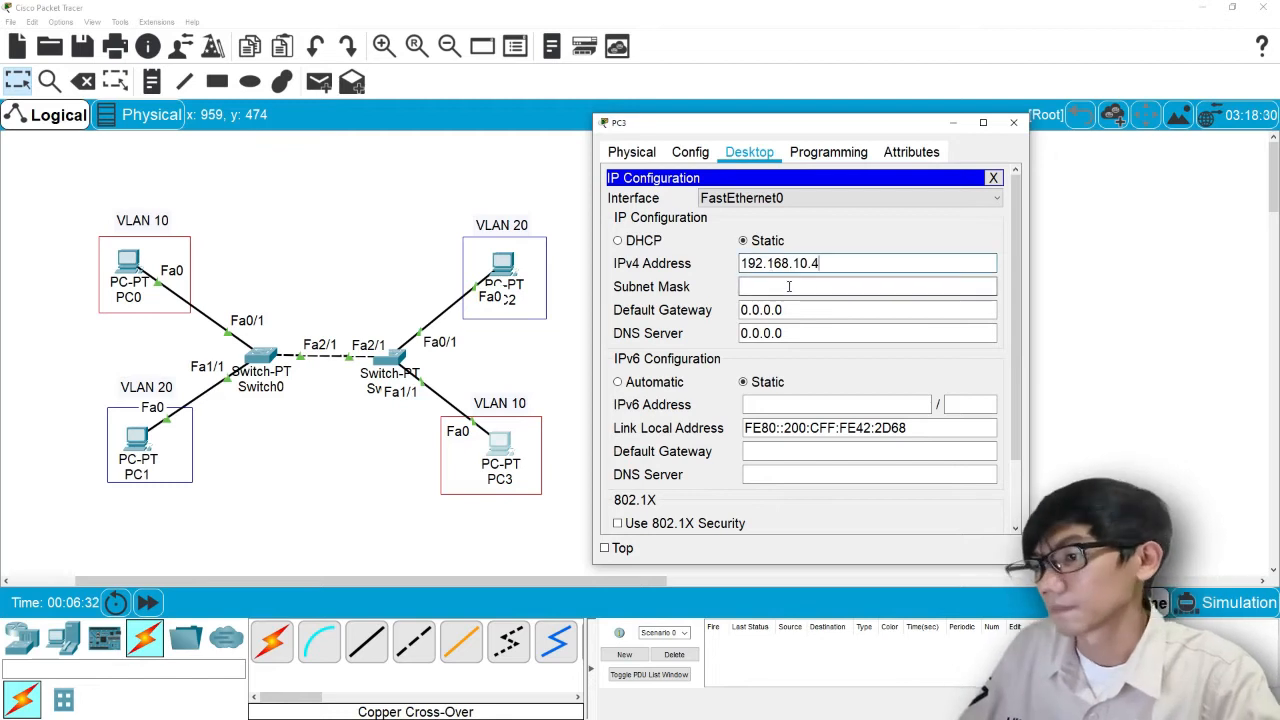
pyautogui.click(1013, 122)
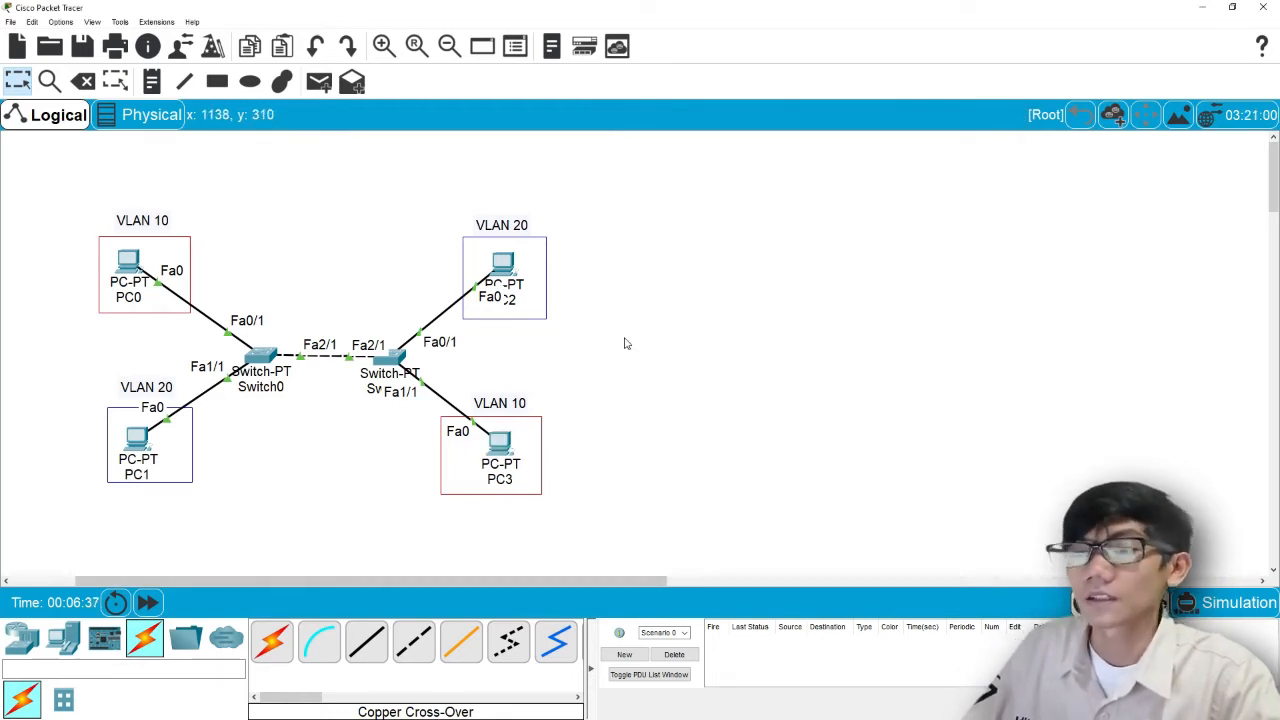
# Send a simple PDU from PC0 to PC2 and check its status in the PDU list
pyautogui.click(322, 84)
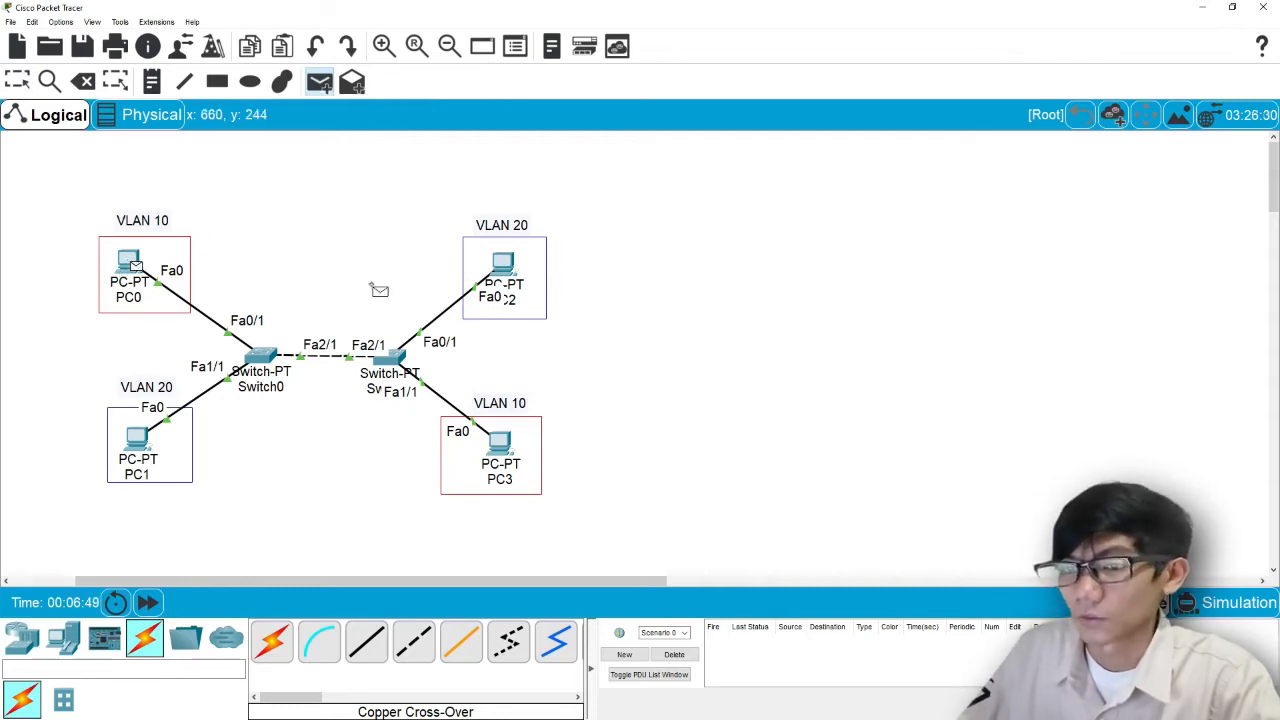
pyautogui.click(130, 264)
pyautogui.click(506, 262)
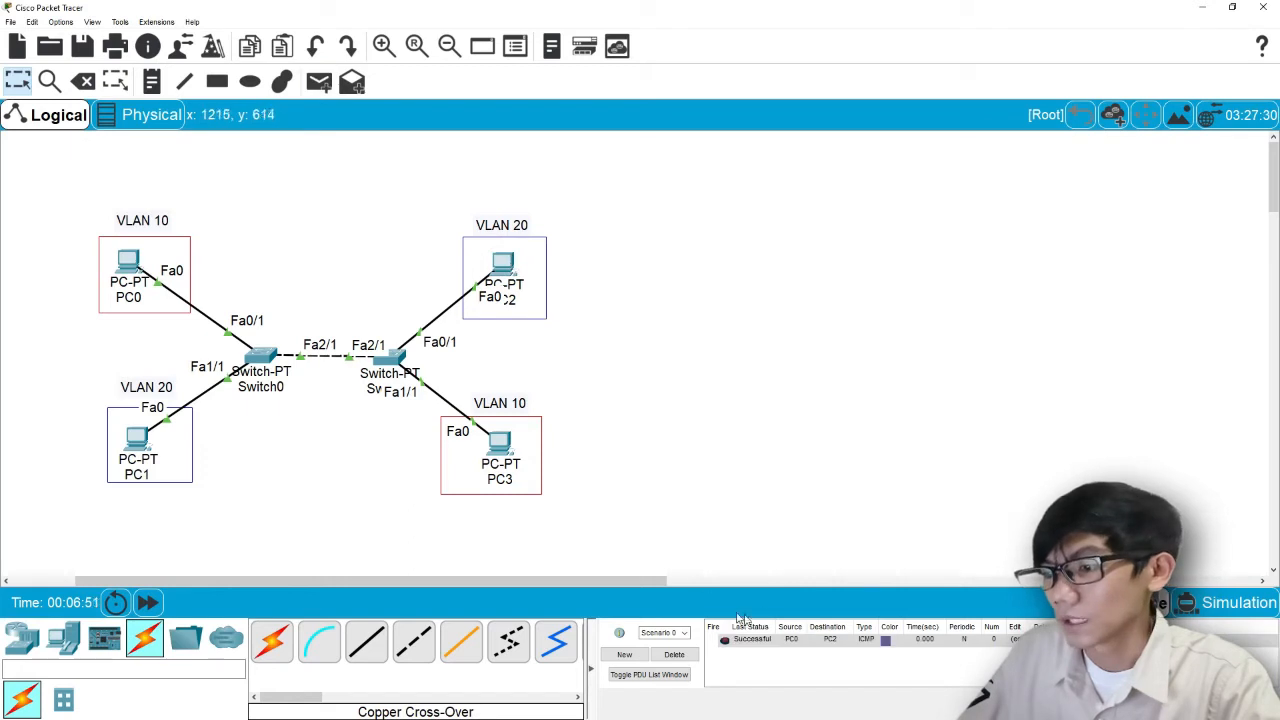
pyautogui.click(745, 645)
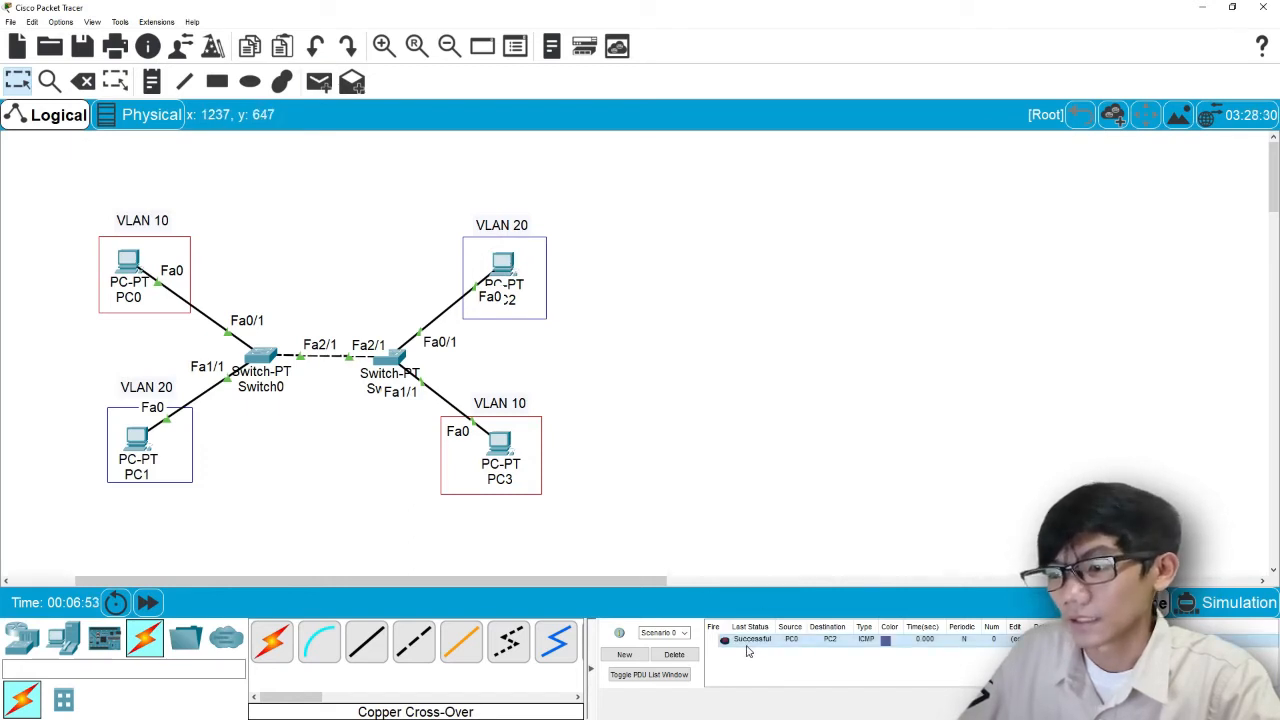
# Test connectivity with a simple PDU from PC0 to PC3, and delete the test scenario
pyautogui.press('p')
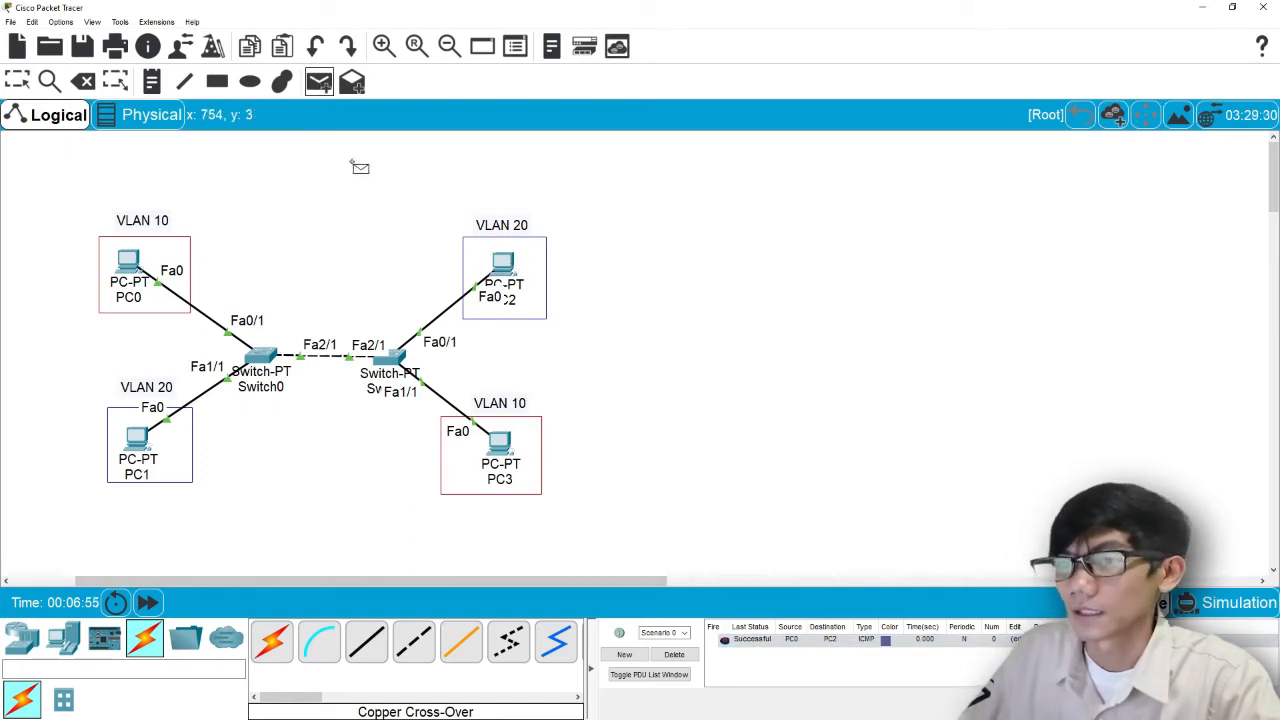
pyautogui.click(130, 263)
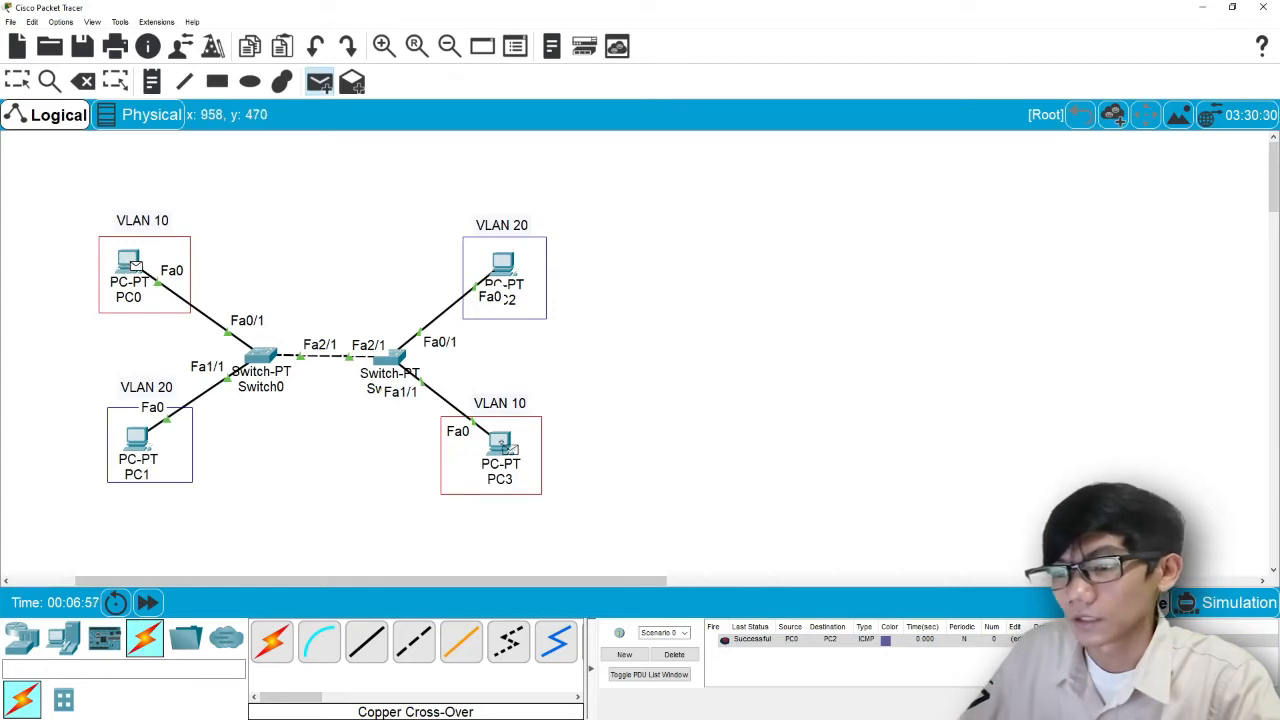
pyautogui.click(508, 450)
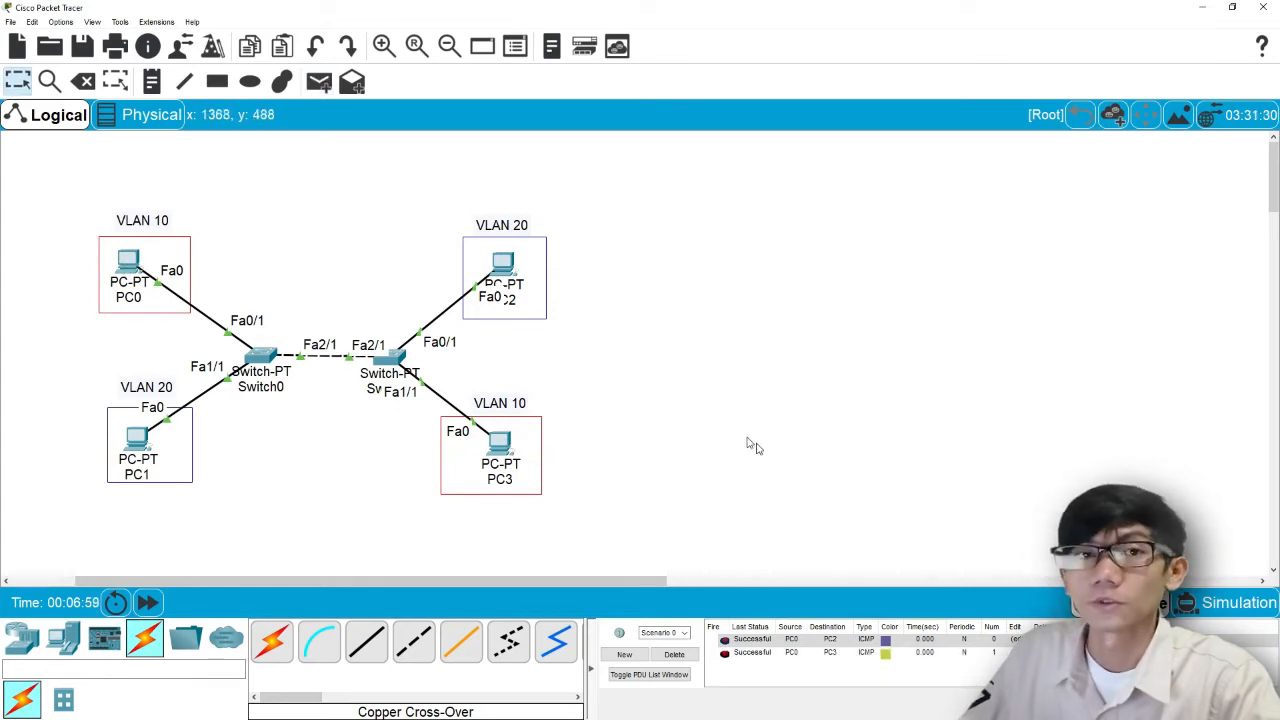
pyautogui.click(674, 654)
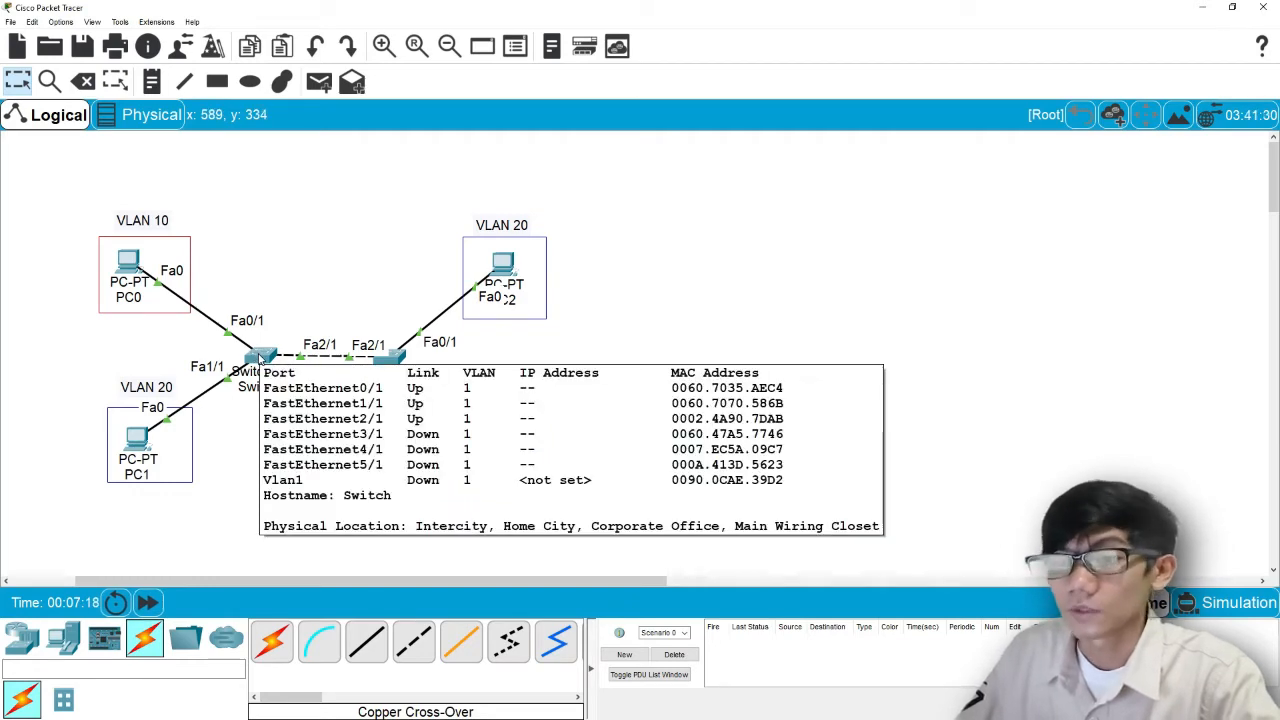
# Open Switch0's IOS command line interface and bring up its command prompt
pyautogui.click(259, 356)
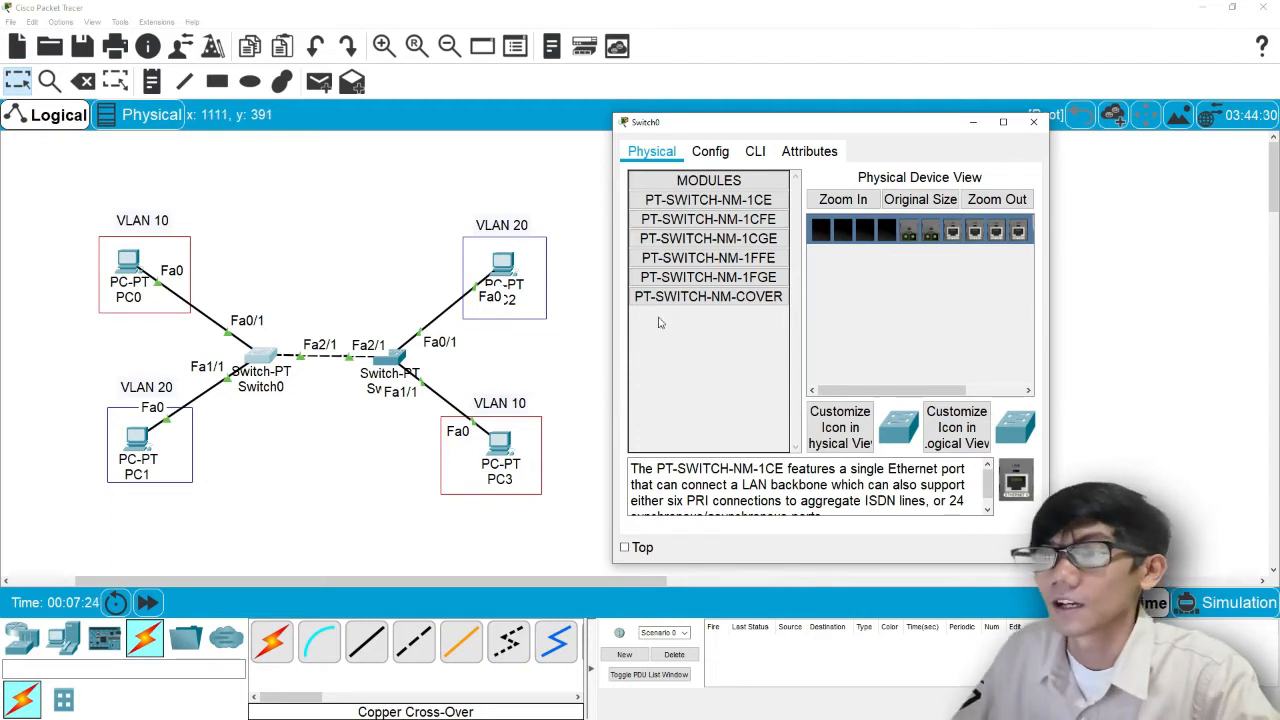
pyautogui.click(711, 153)
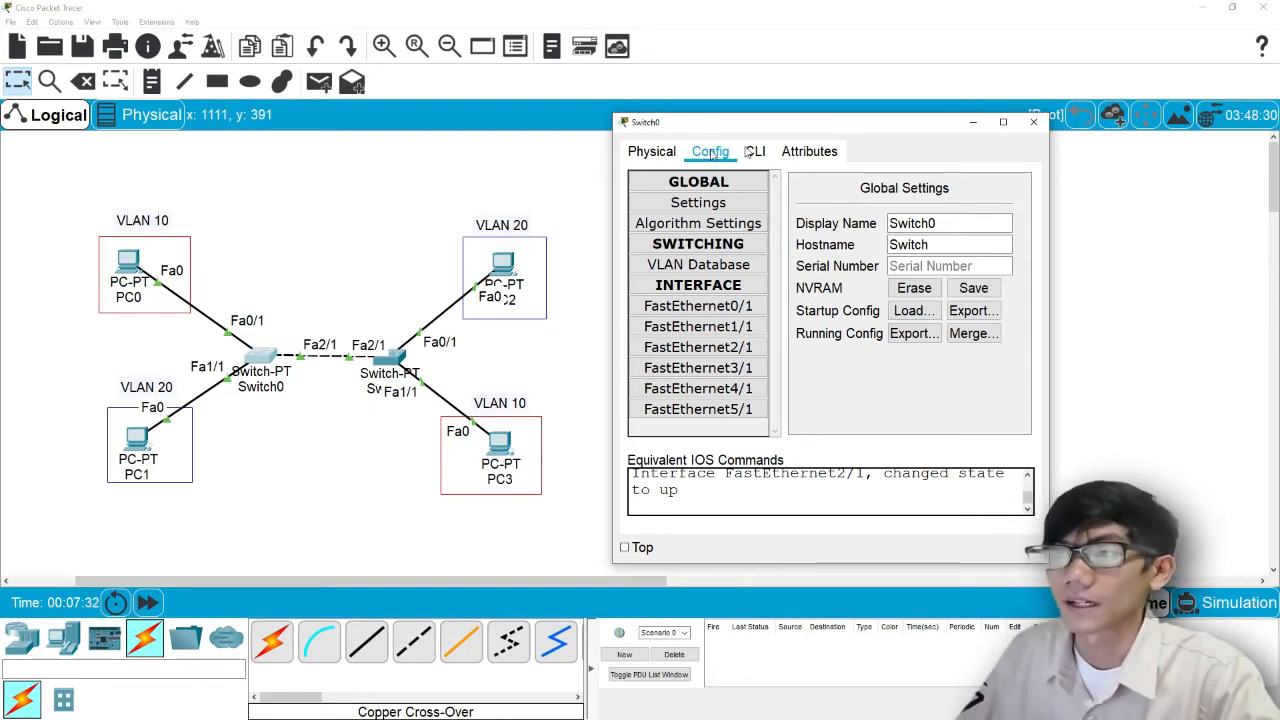
pyautogui.click(766, 155)
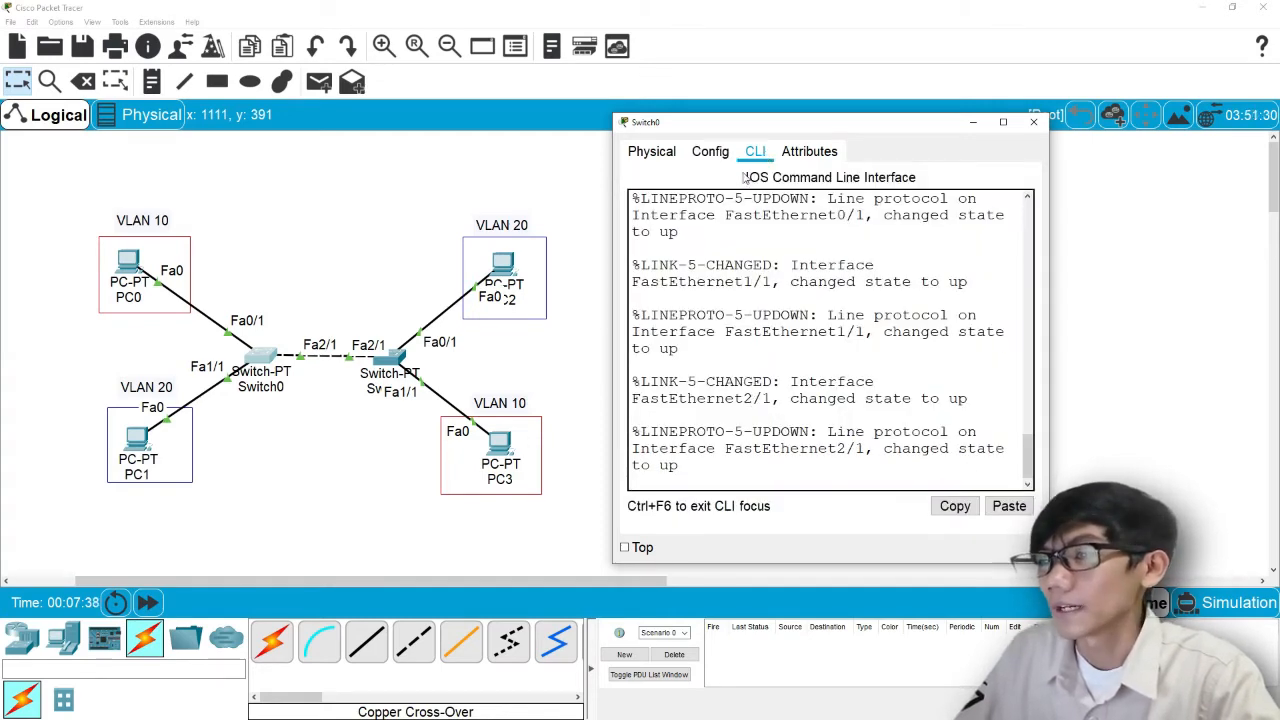
pyautogui.click(716, 158)
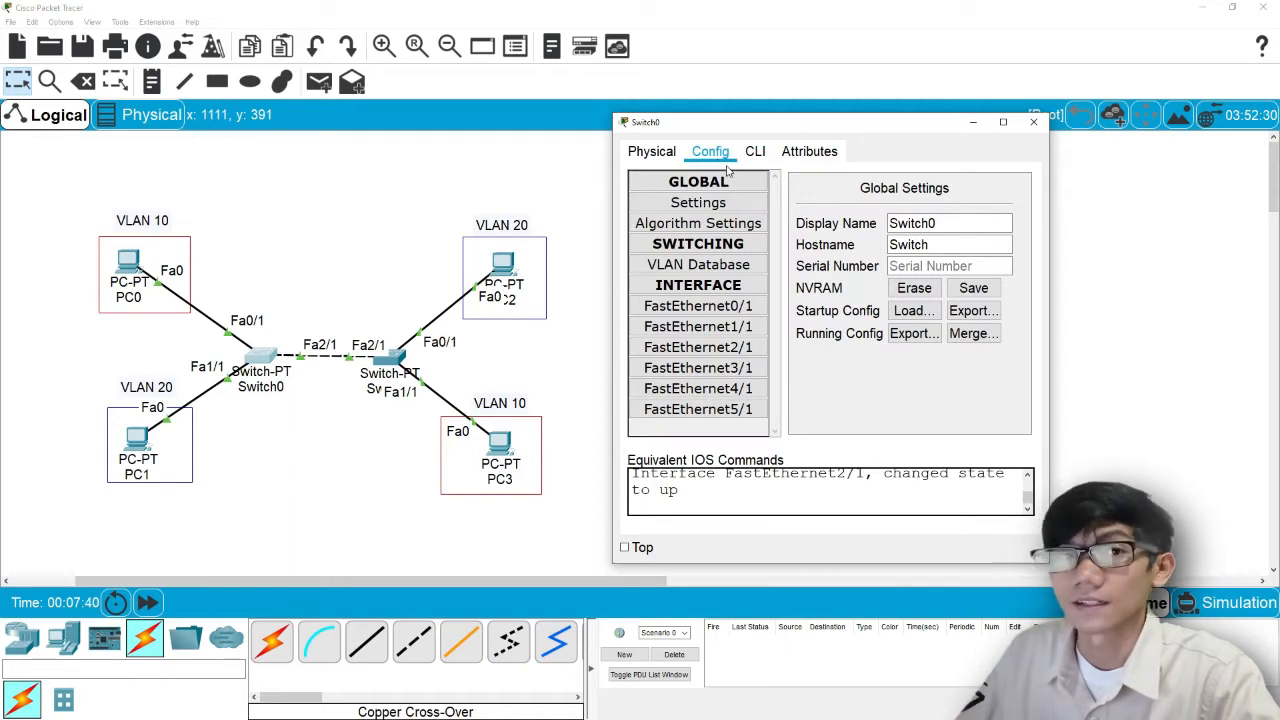
pyautogui.click(755, 154)
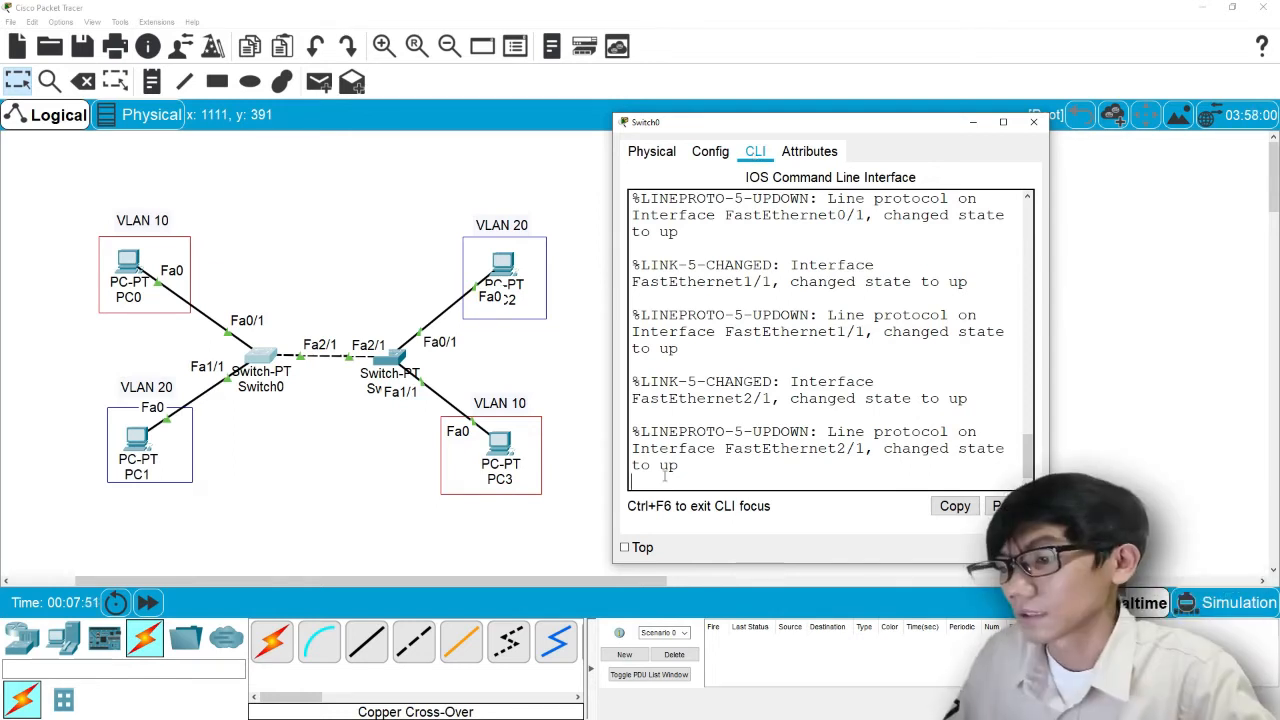
pyautogui.press('Return')
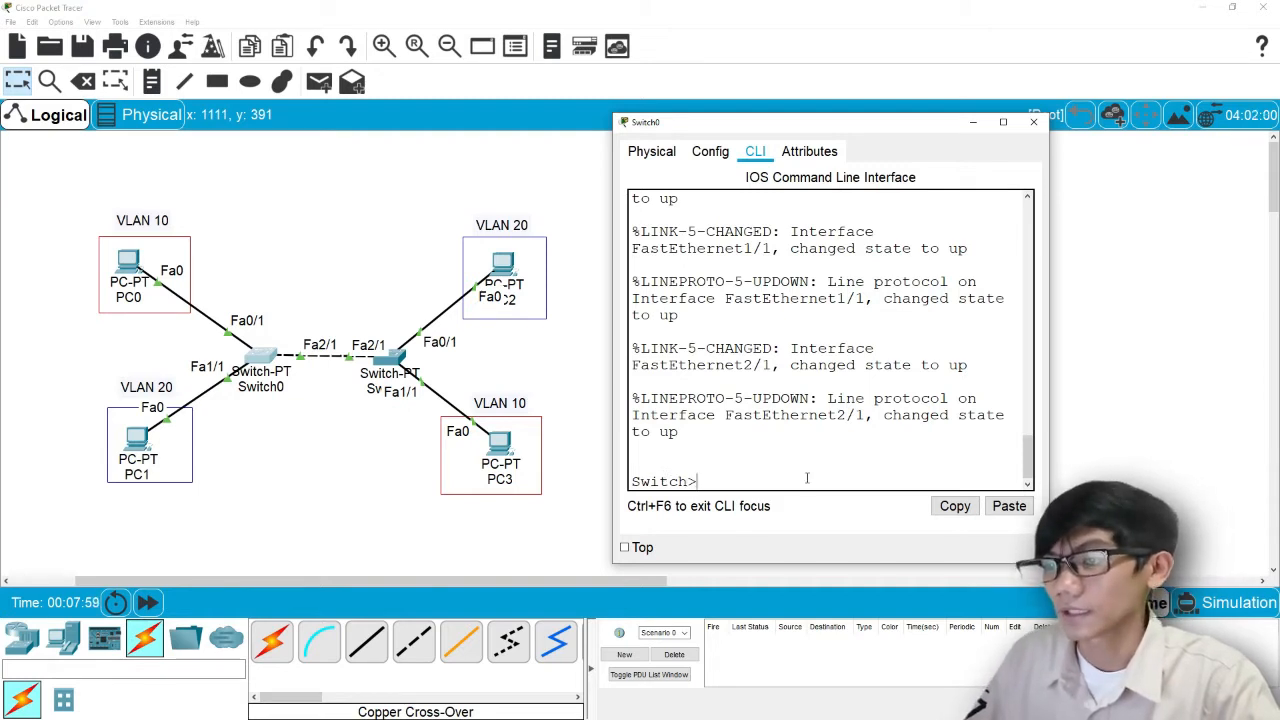
# Enter global configuration mode on Switch0 with the commands enable and configure terminal
pyautogui.write('enable')
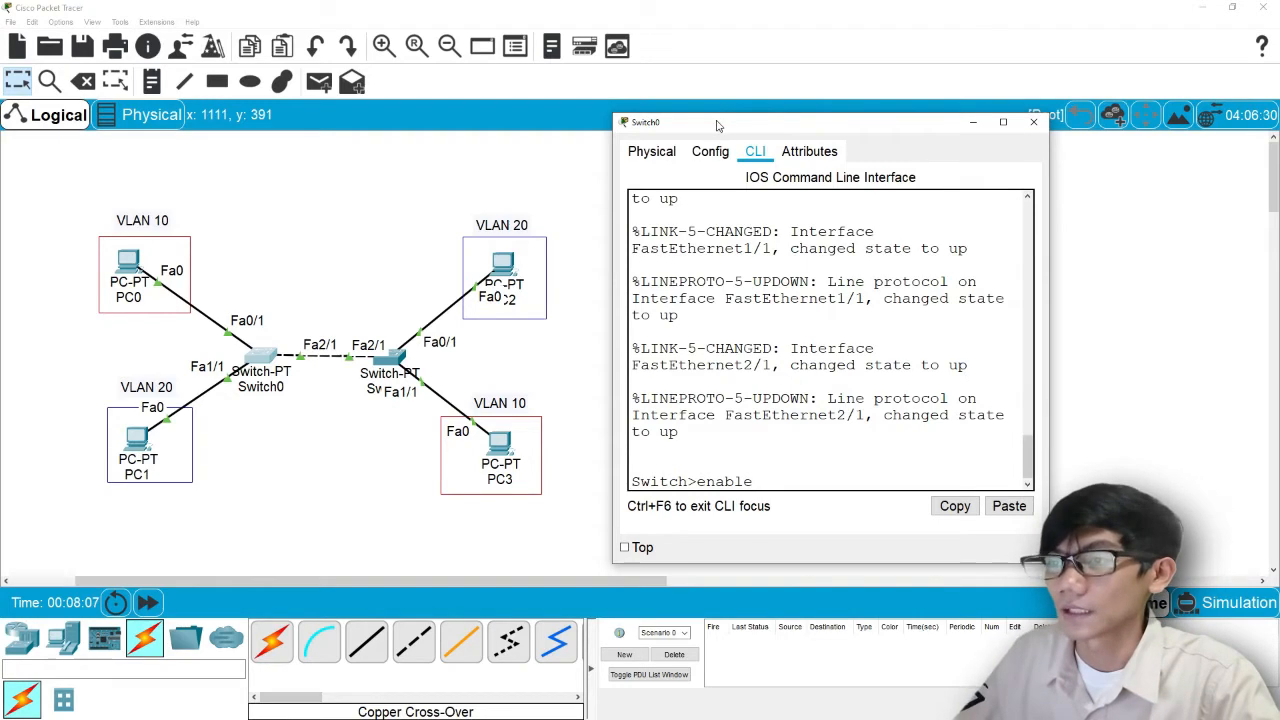
pyautogui.moveTo(723, 124); pyautogui.dragTo(691, 118)
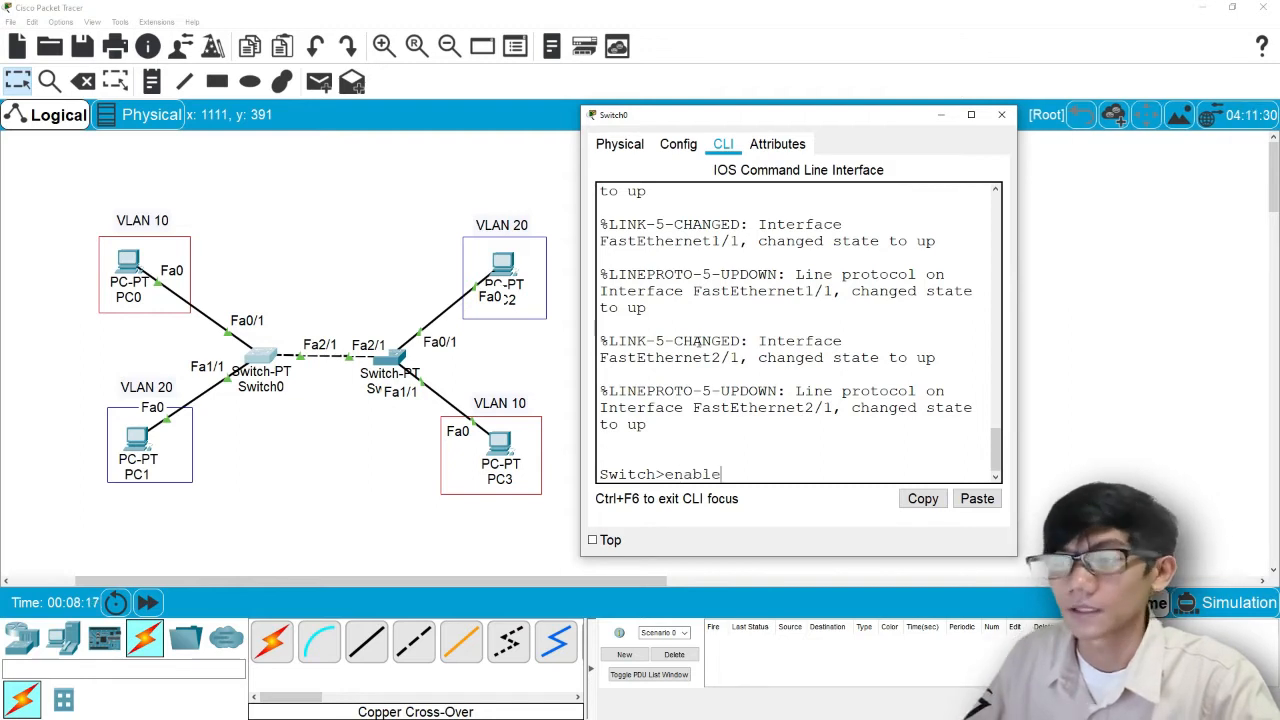
pyautogui.press('Return')
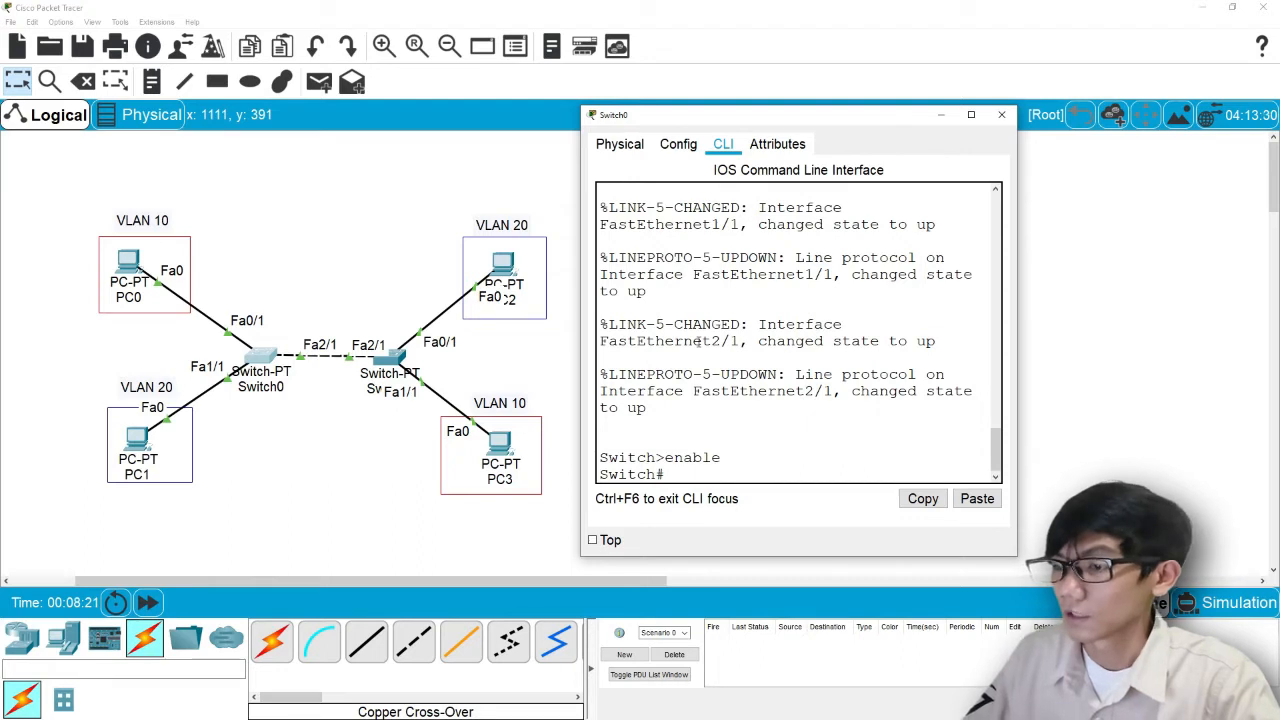
pyautogui.write('con')
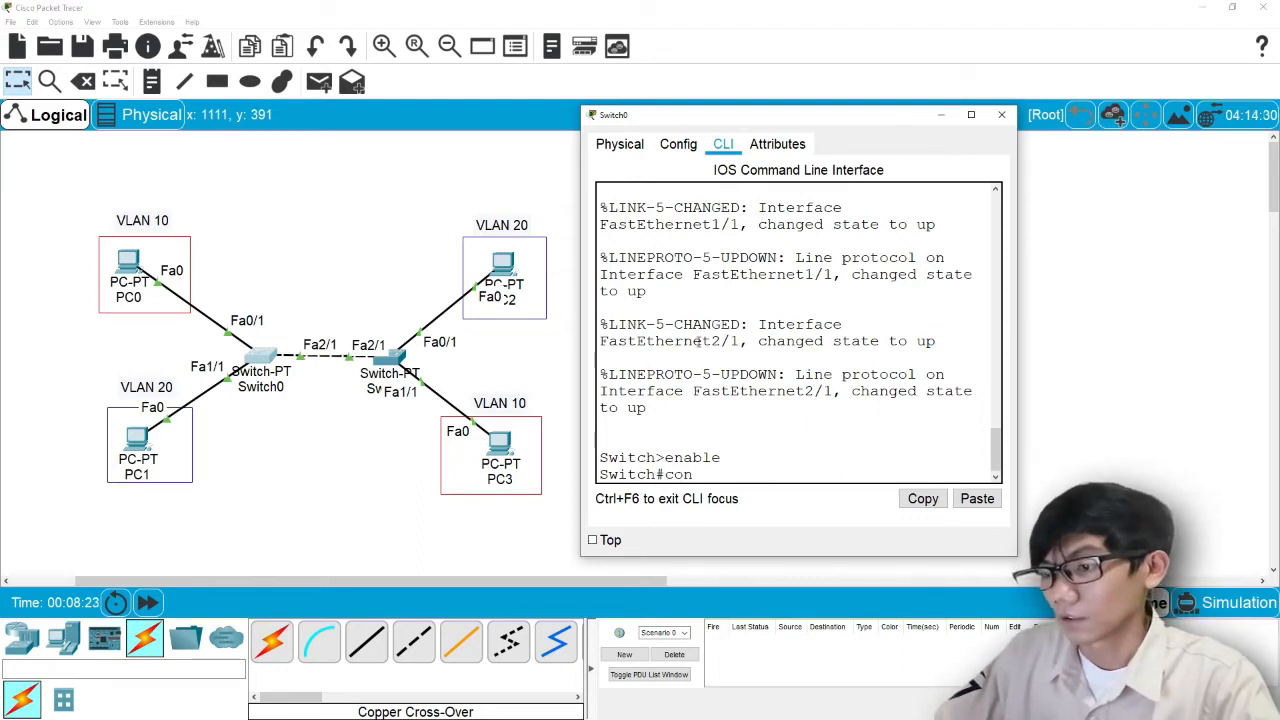
pyautogui.write('figure')
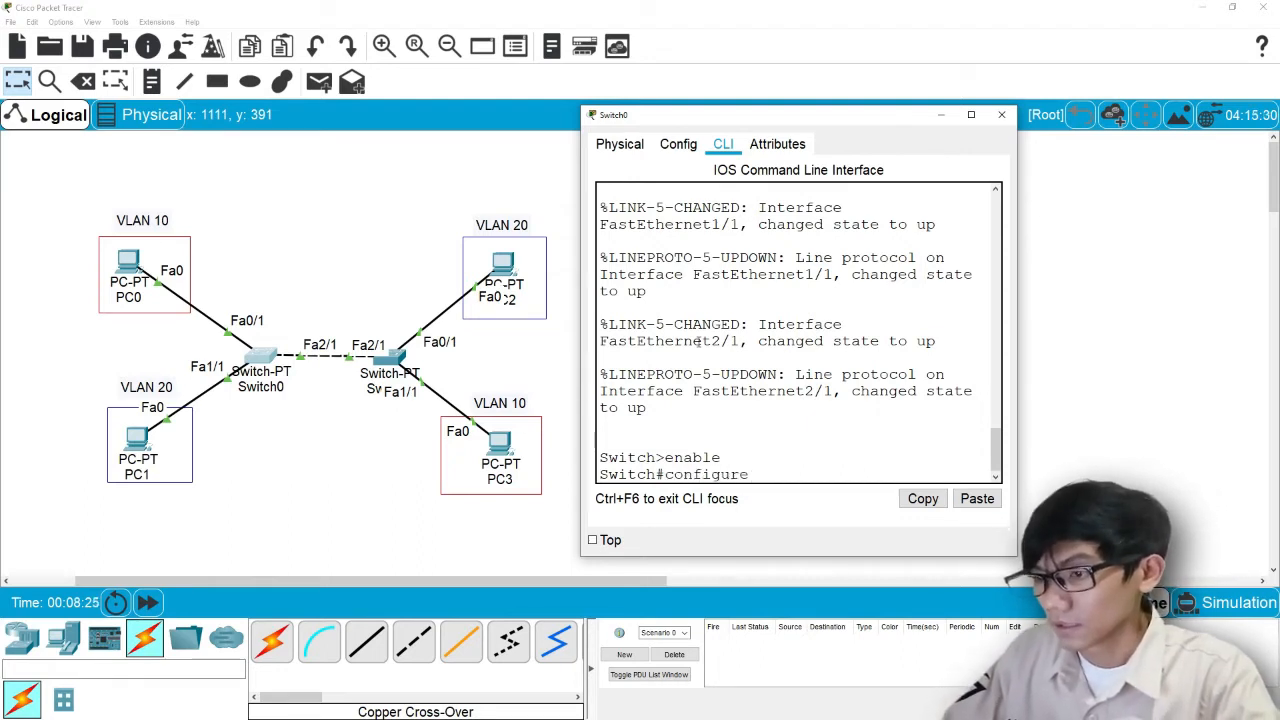
pyautogui.write(' terminal')
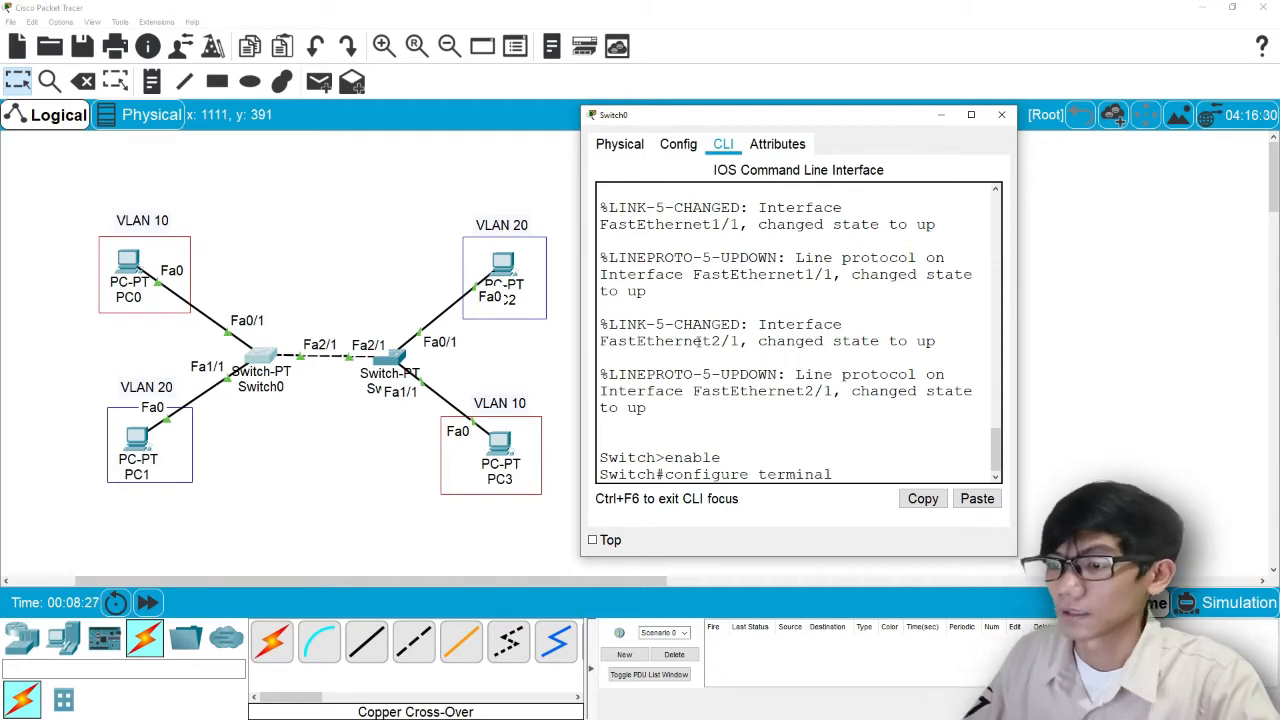
pyautogui.press('Return')
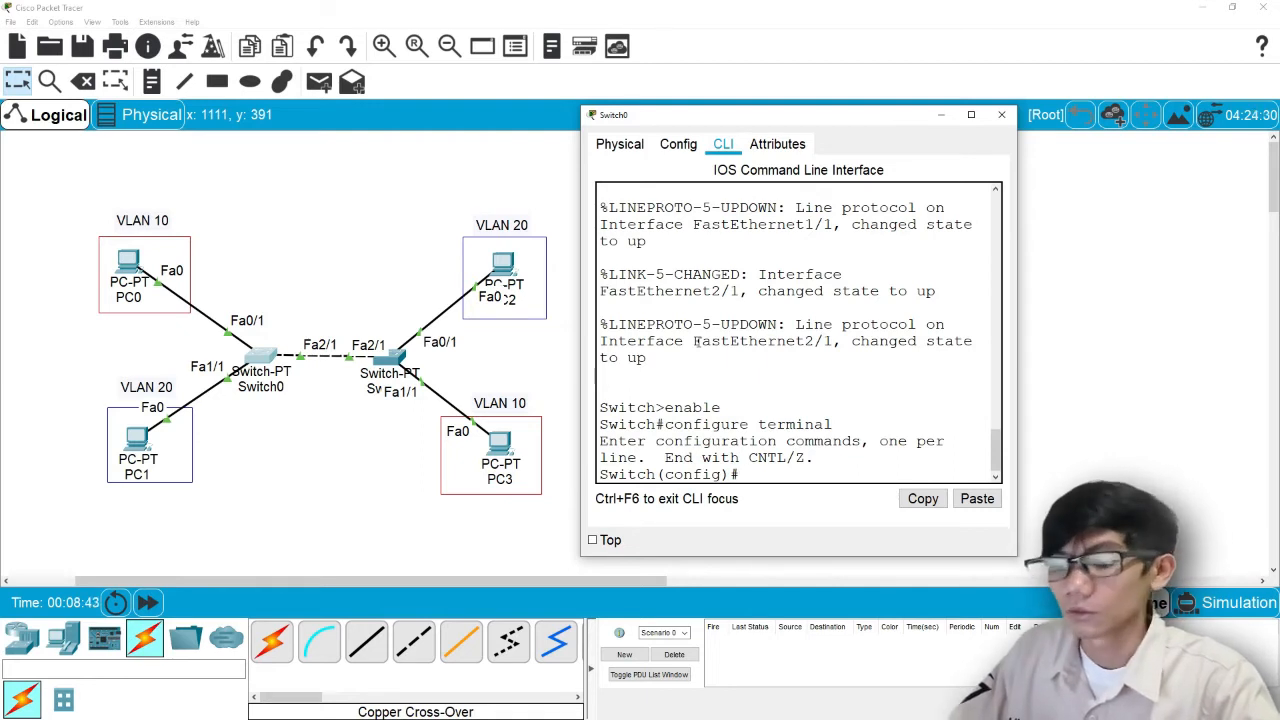
# Create VLAN 10 on Switch0, name it merah, and exit its VLAN configuration mode
pyautogui.write('vlan')
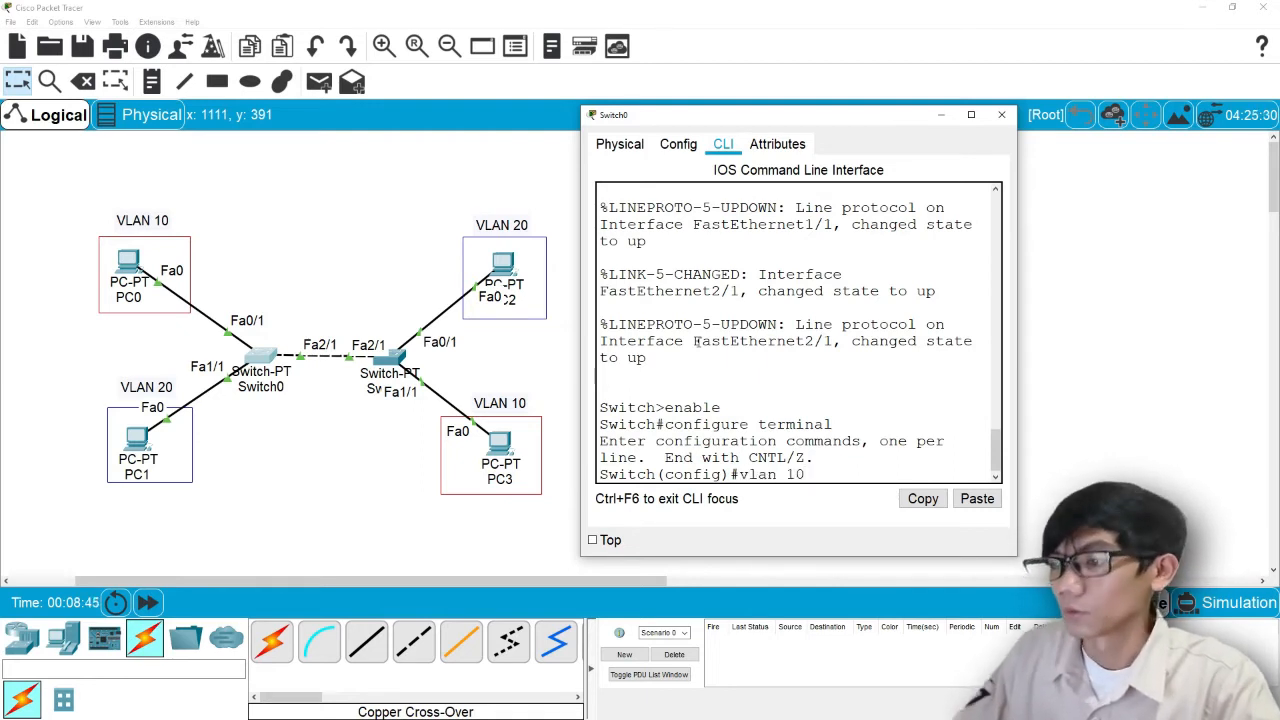
pyautogui.write(' 10')
pyautogui.press('Return')
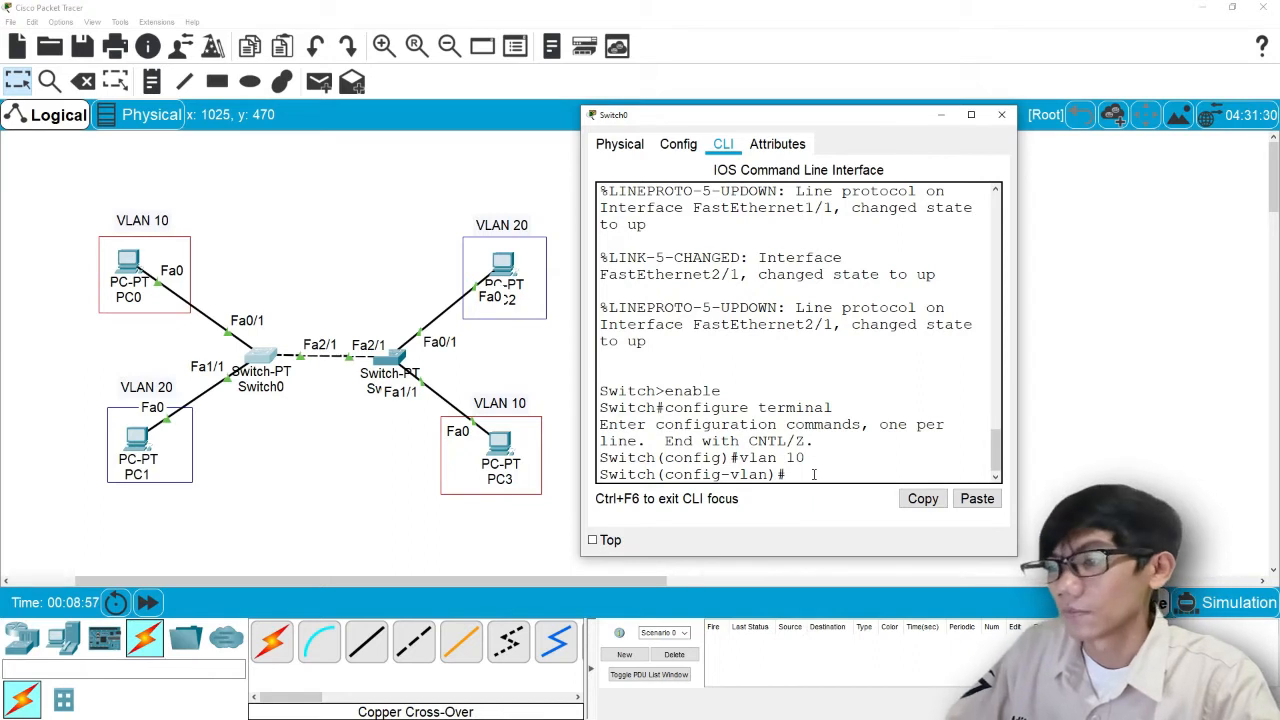
pyautogui.write('ame ')
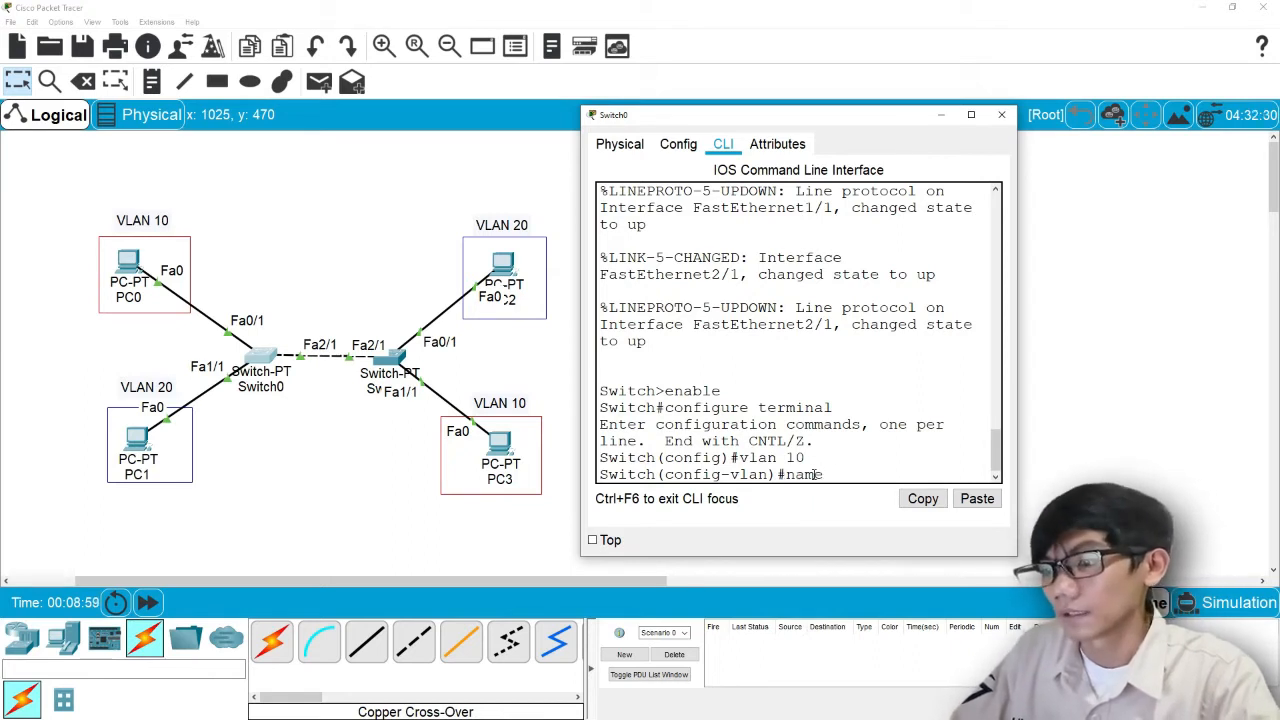
pyautogui.write('m')
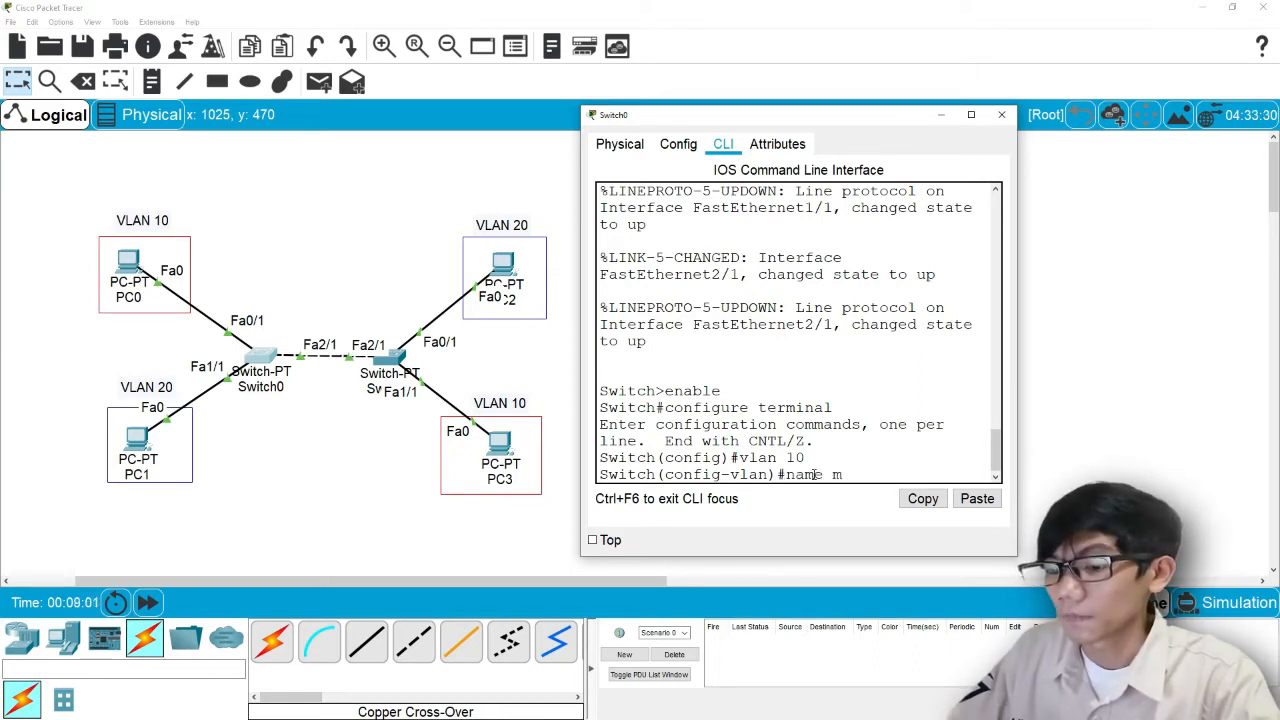
pyautogui.write('erah')
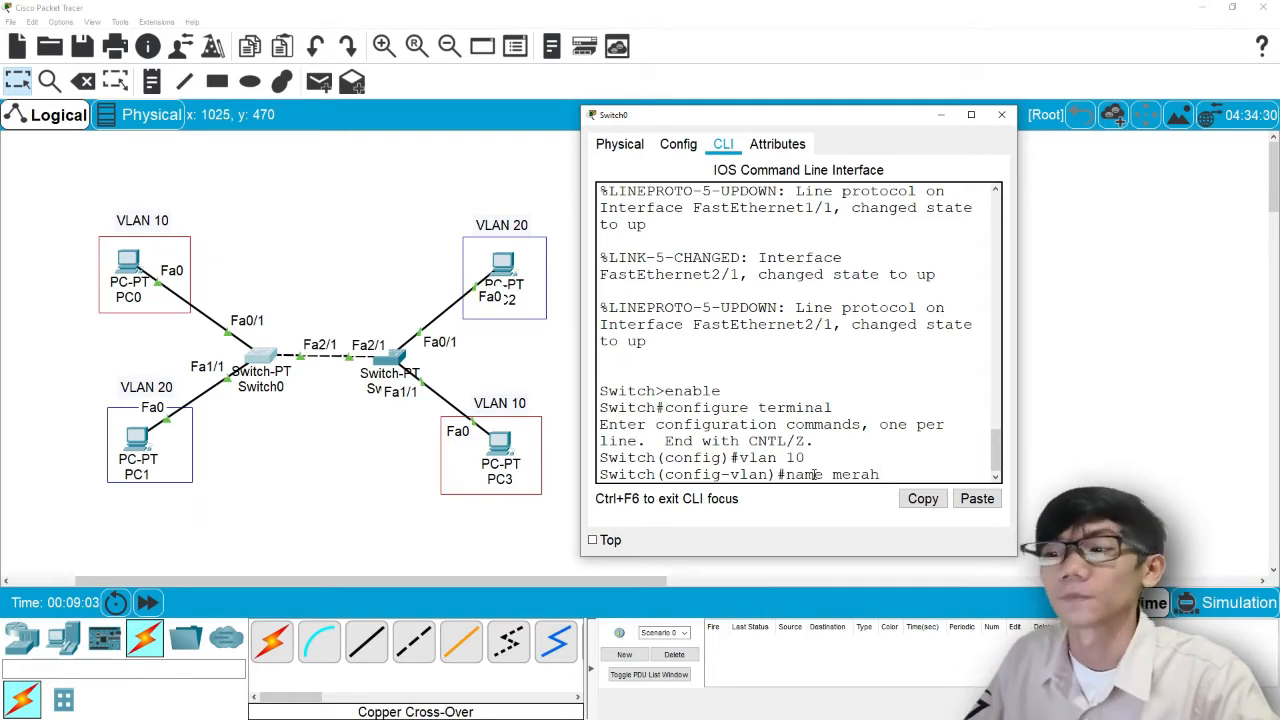
pyautogui.press('Return')
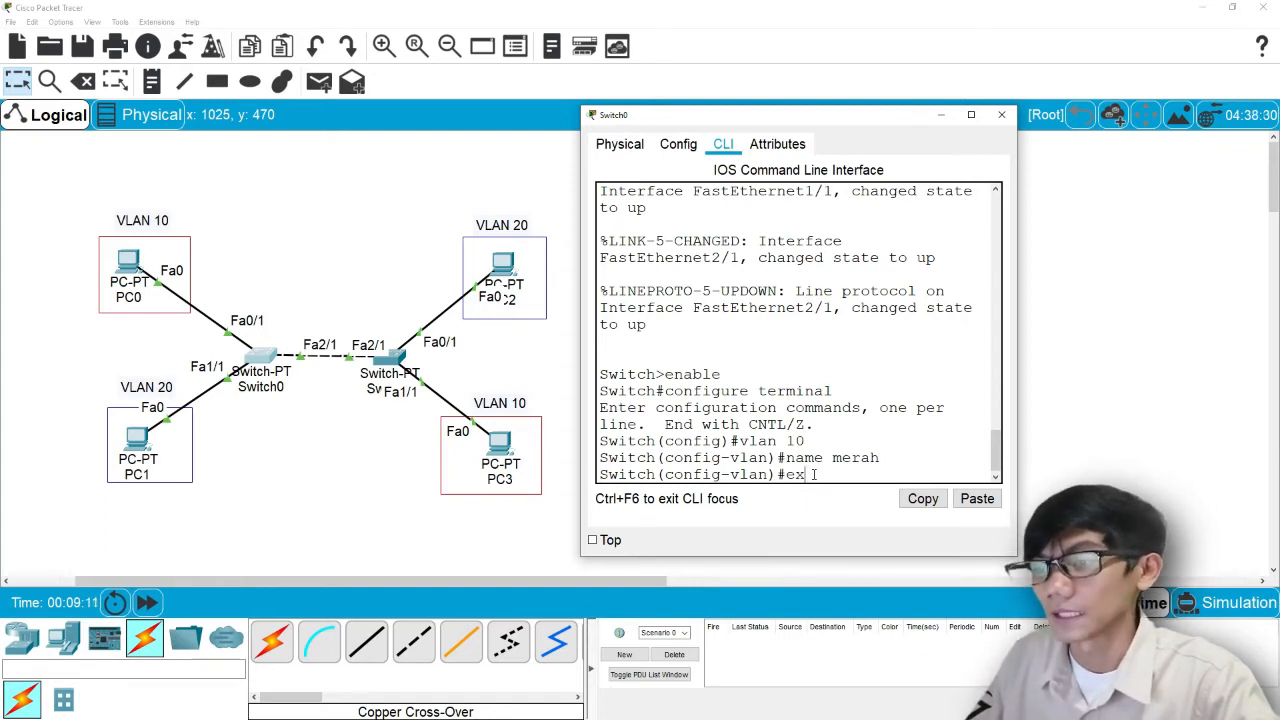
pyautogui.press('Return')
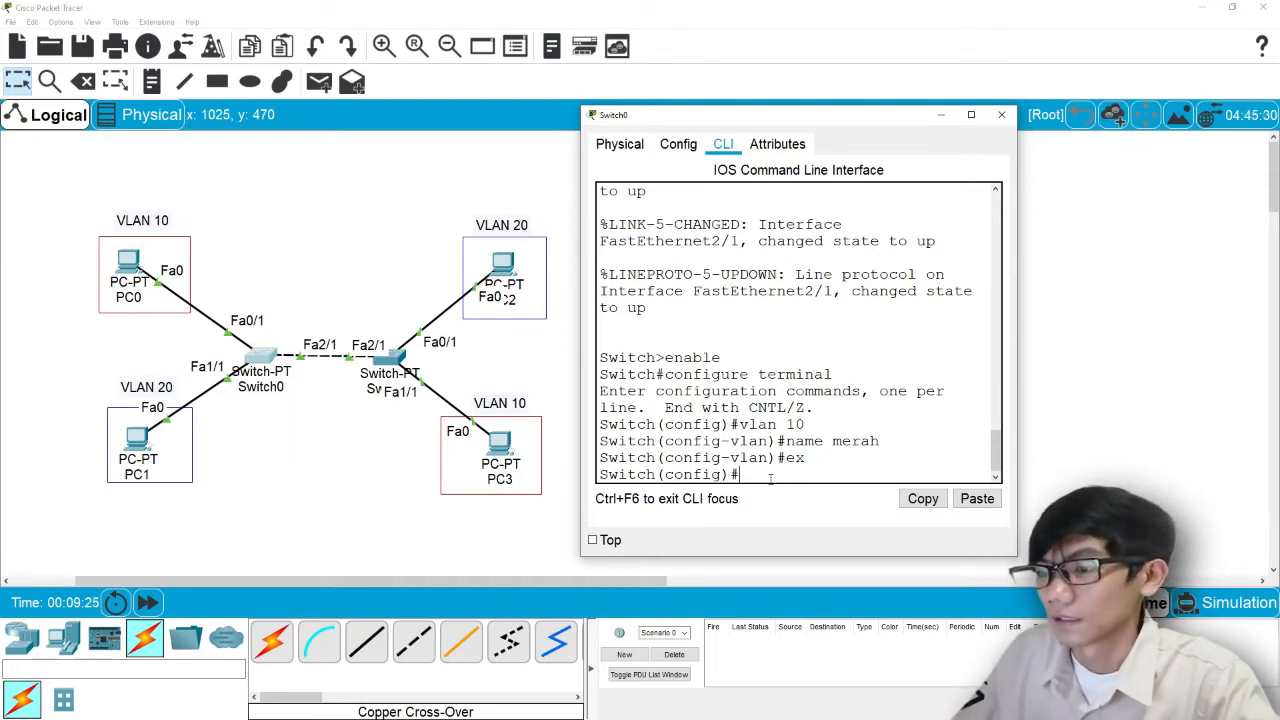
# Create VLAN 20 on Switch0 with the name biru, and return to global configuration mode
pyautogui.write('v')
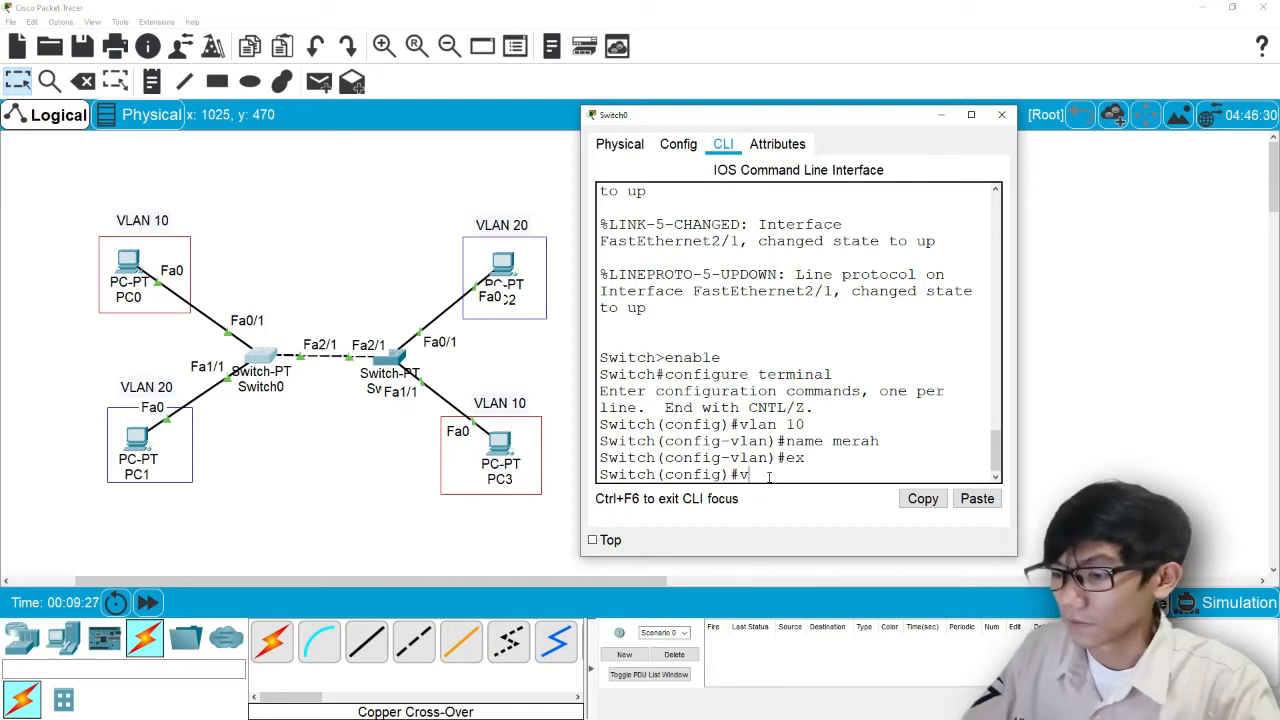
pyautogui.write('lan 20')
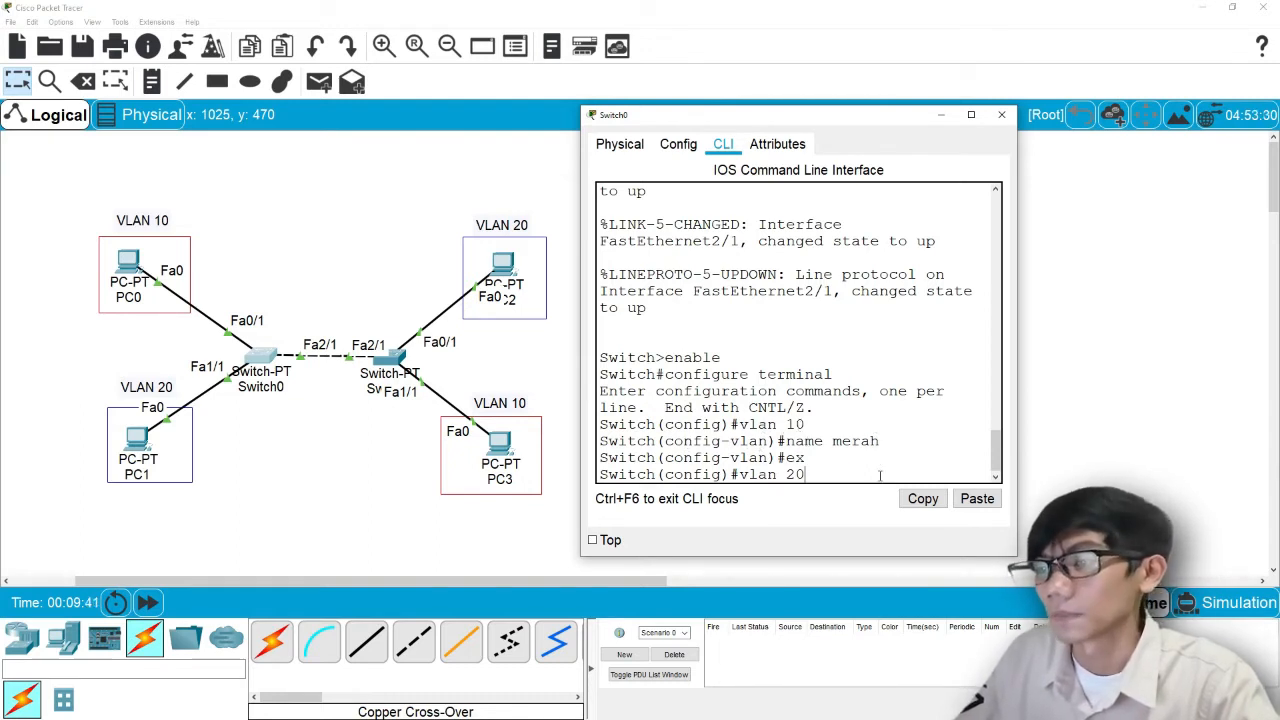
pyautogui.press('Return')
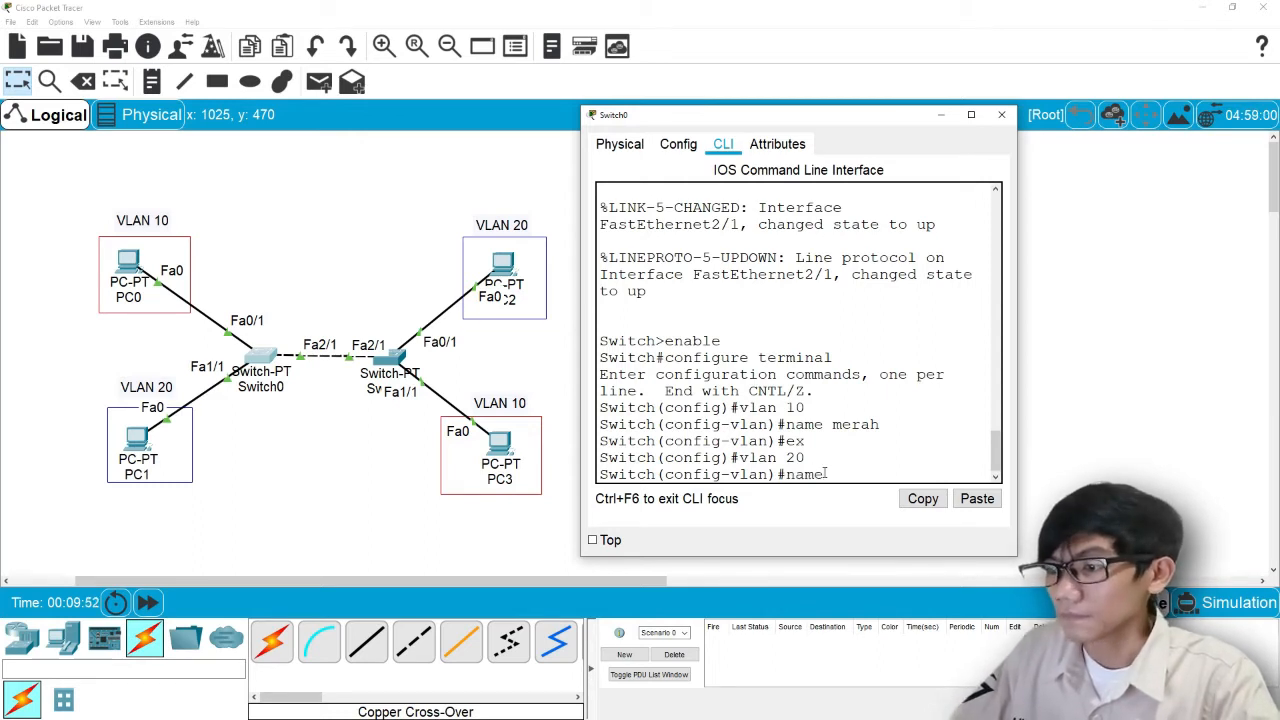
pyautogui.write('iru')
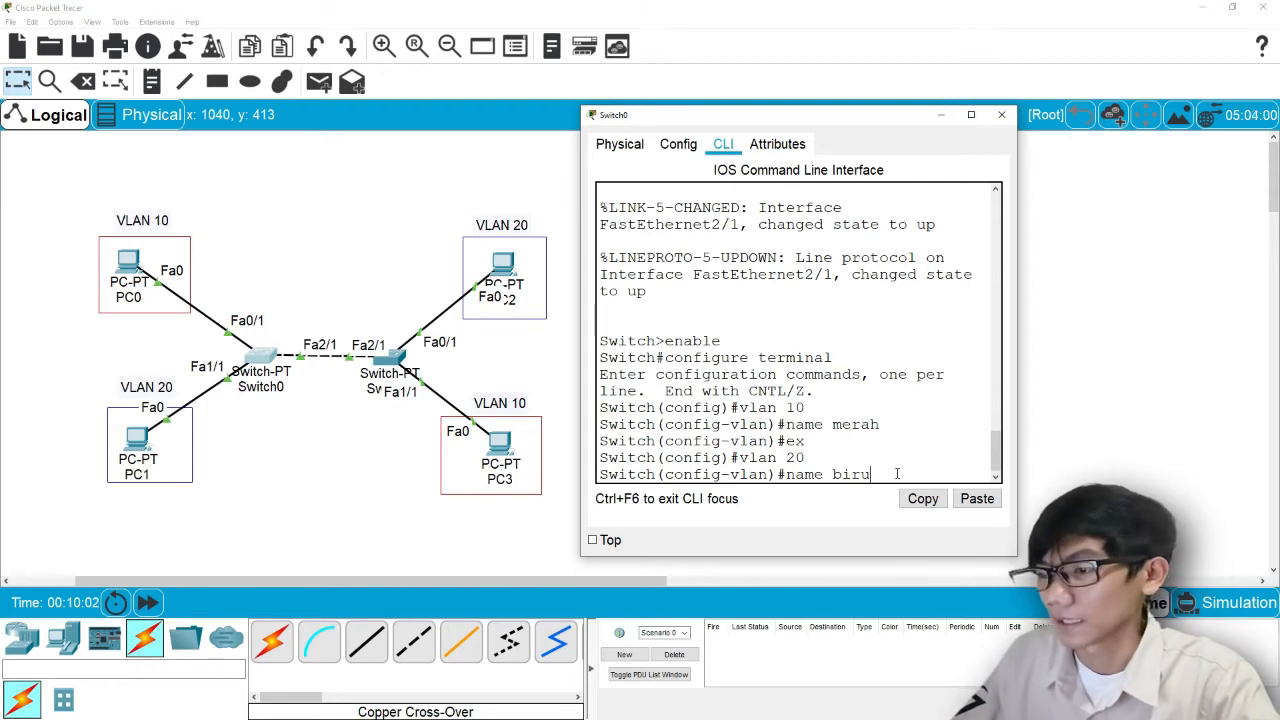
pyautogui.press('Return')
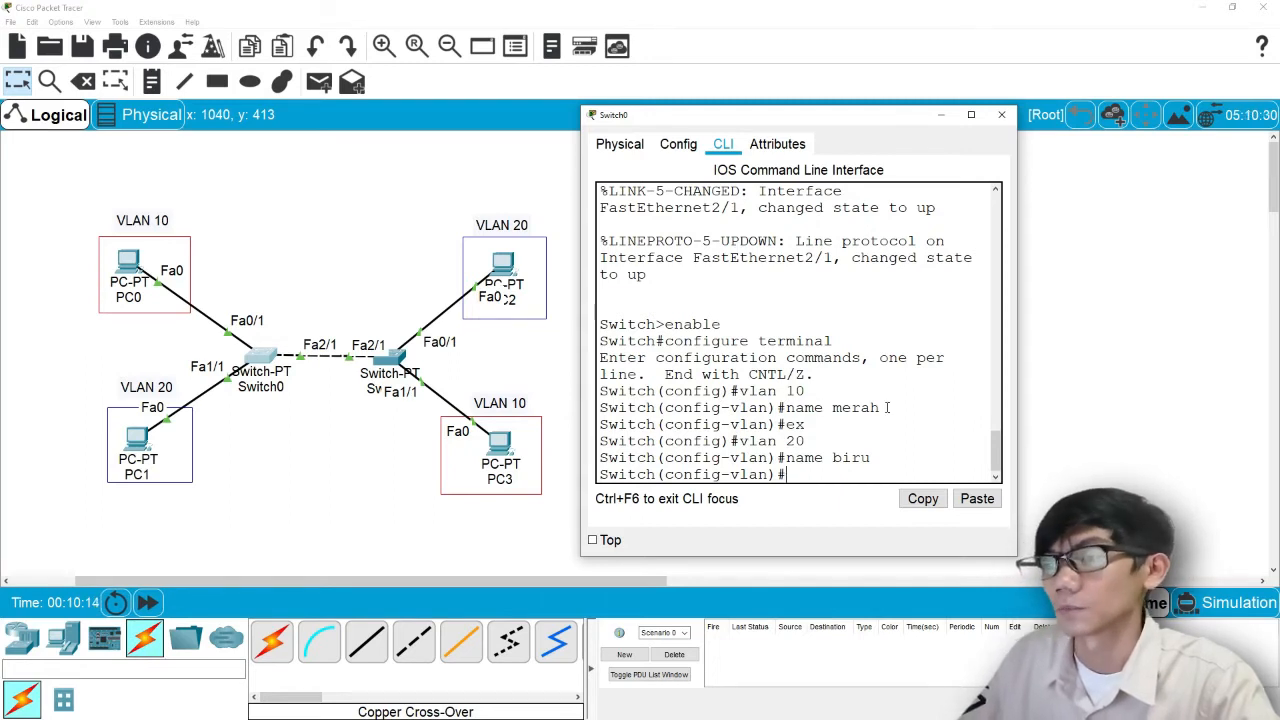
pyautogui.write('ex')
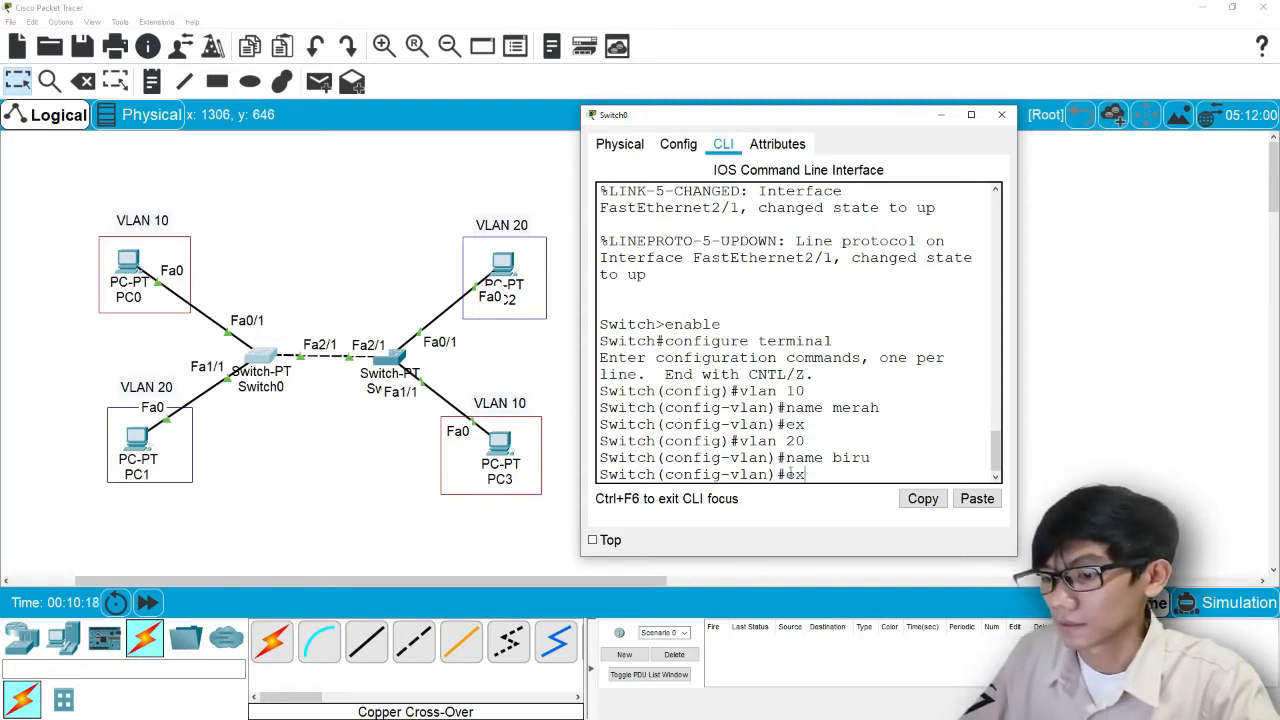
pyautogui.write('it')
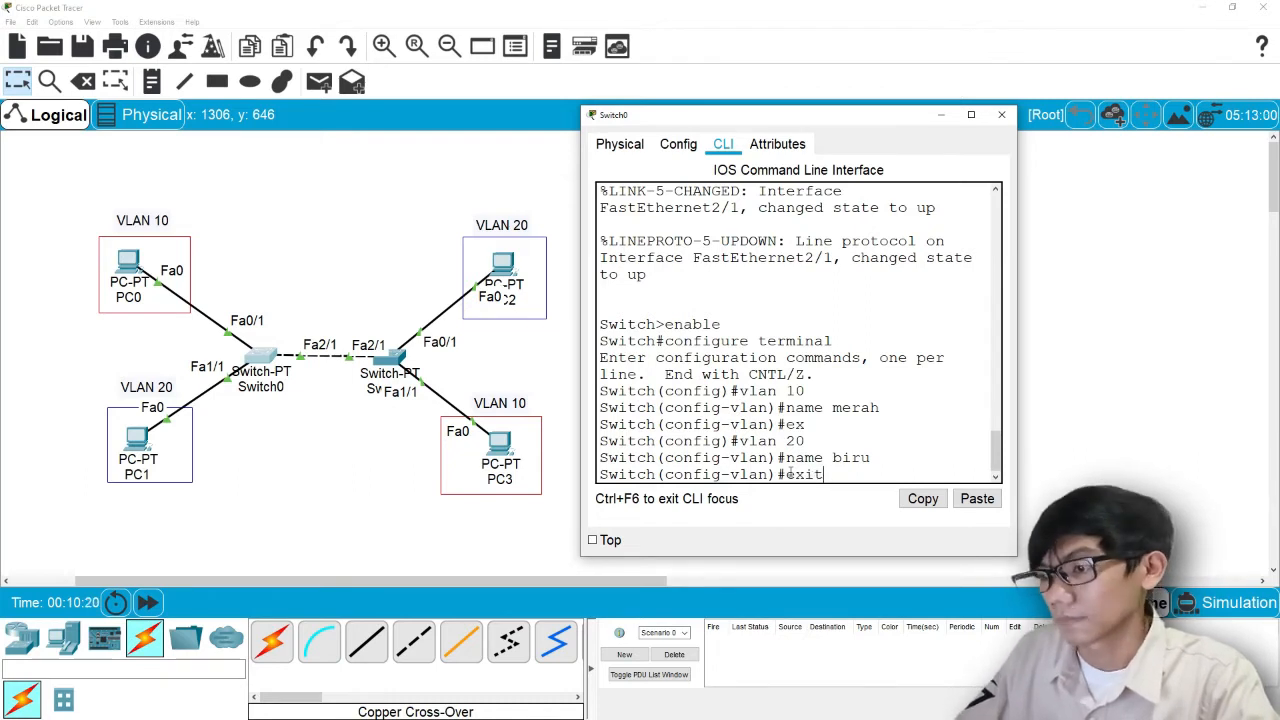
pyautogui.press('Return')
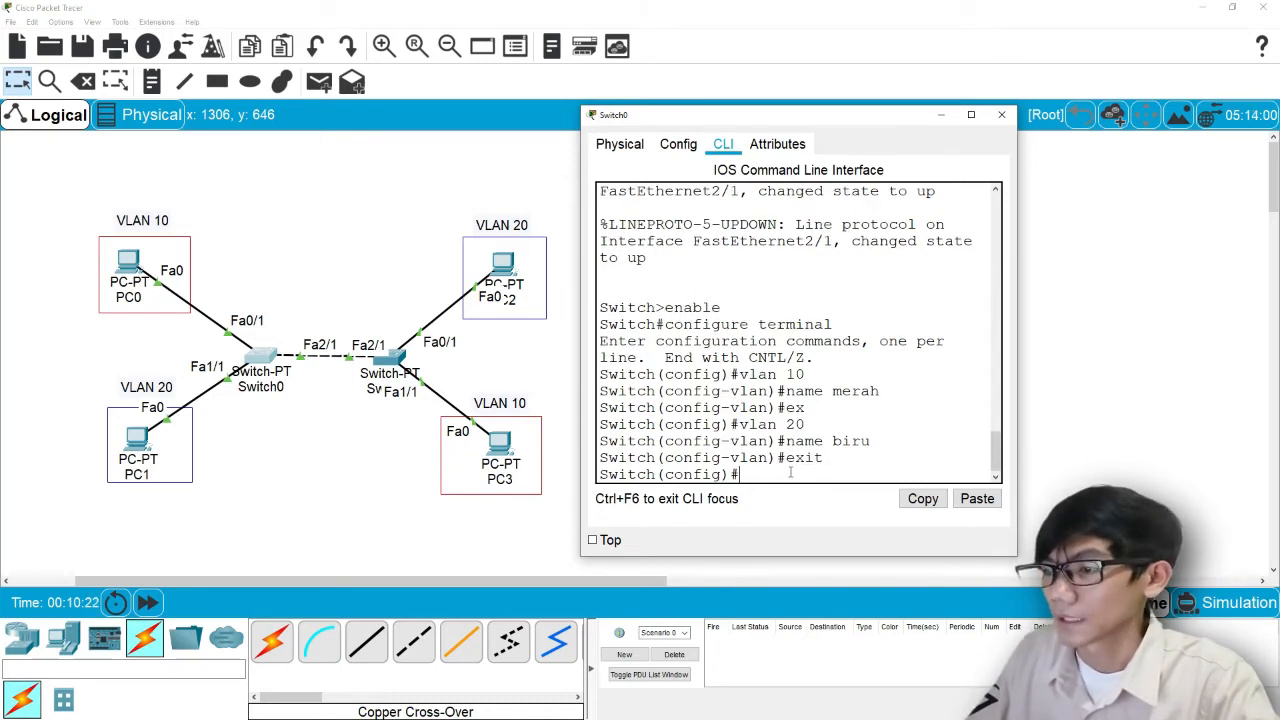
# Exit global configuration mode on Switch0 and list its VLANs with the command show vlan
pyautogui.write('exit')
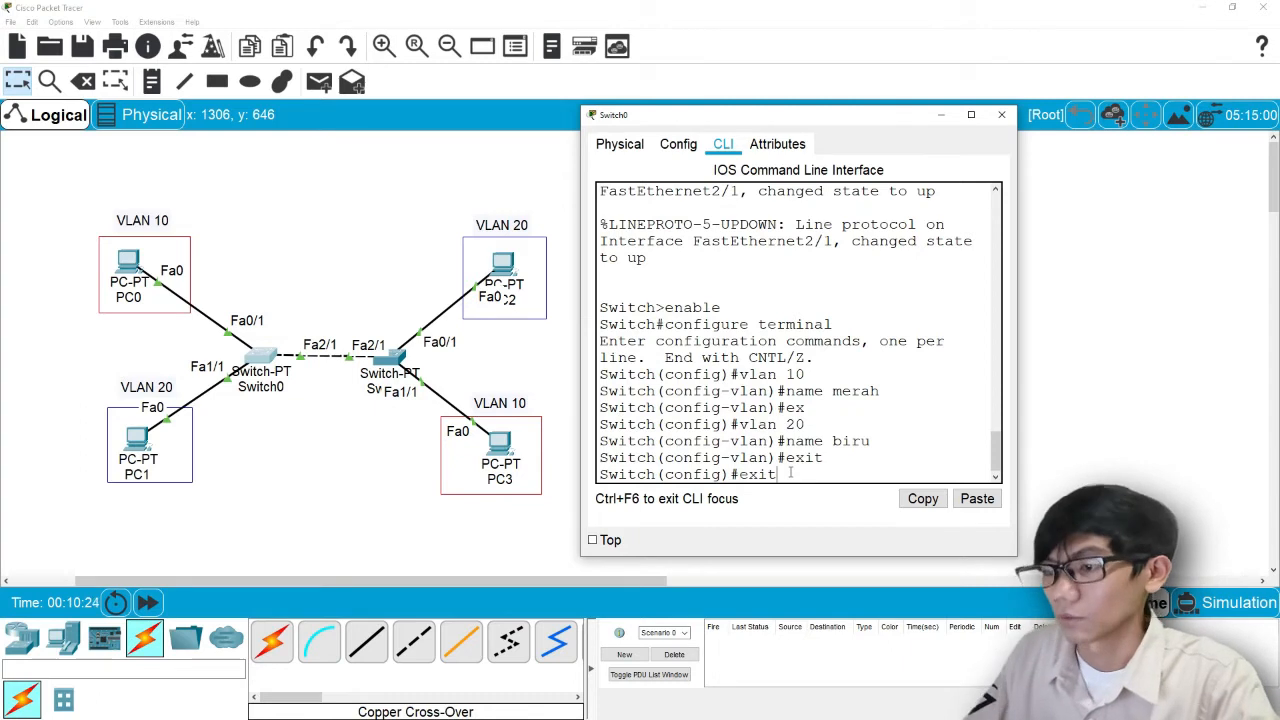
pyautogui.press('Return')
pyautogui.press('Return')
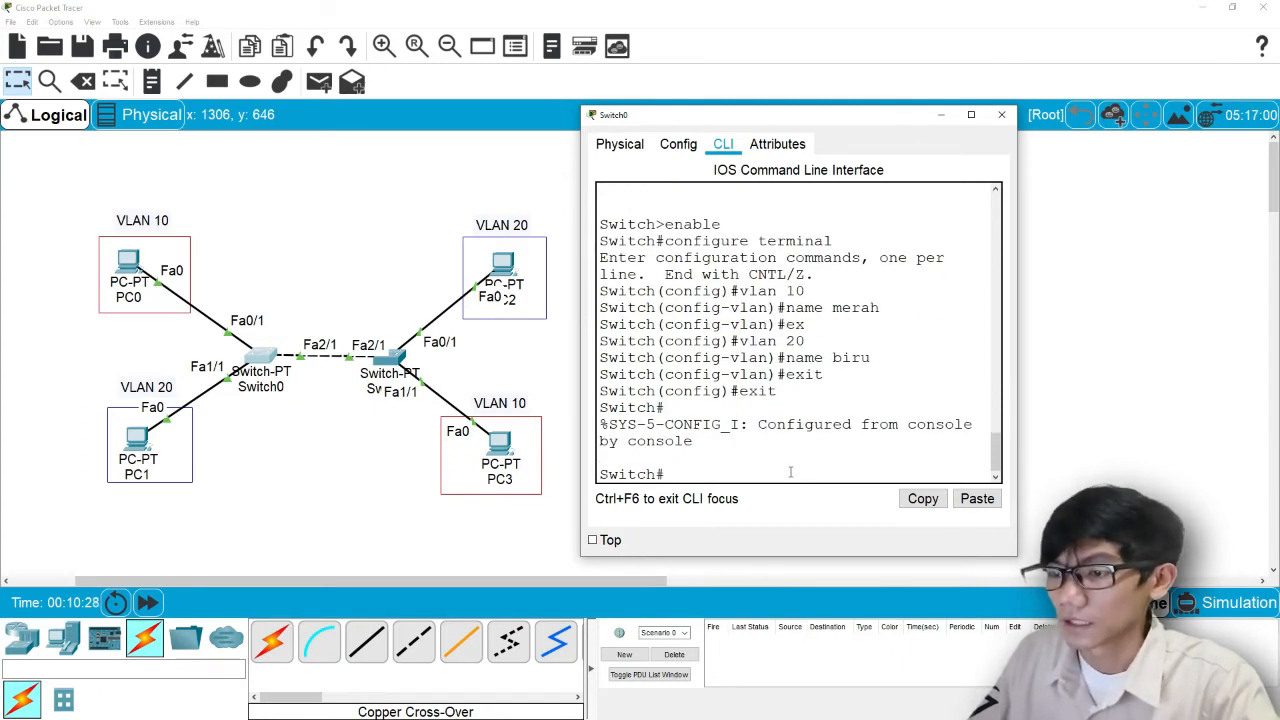
pyautogui.write('show v')
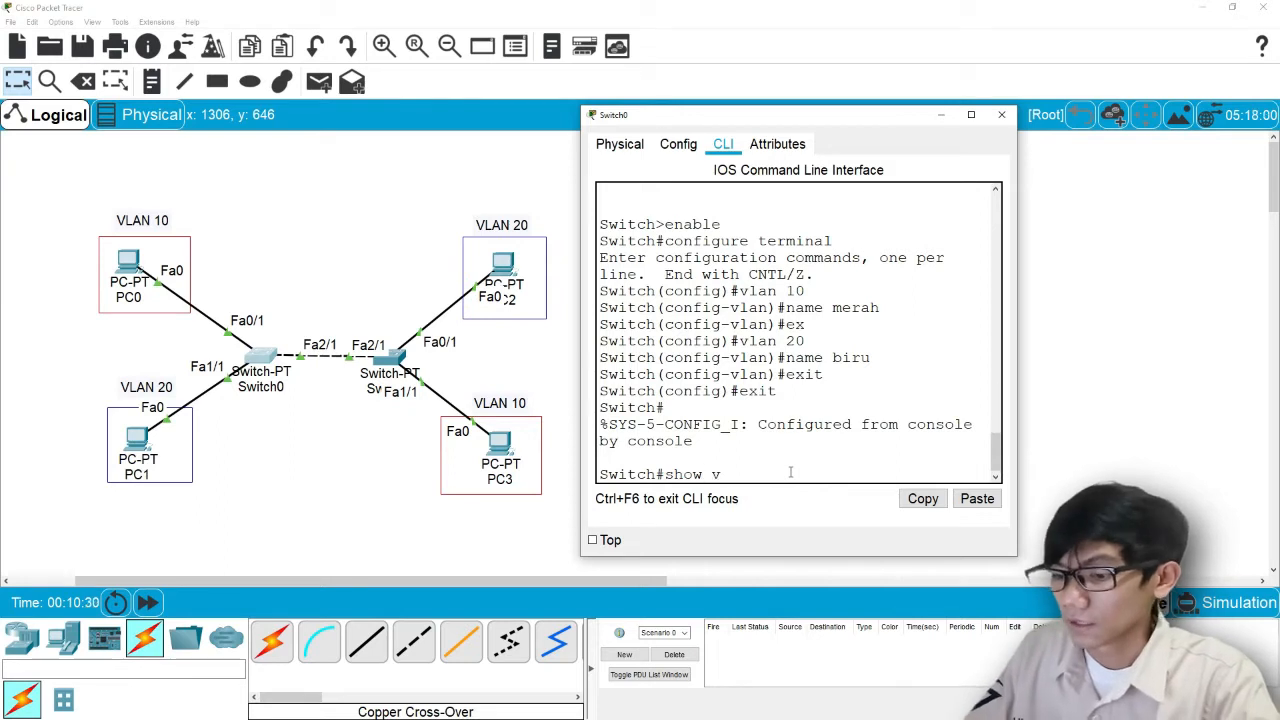
pyautogui.write('lan')
pyautogui.press('Return')
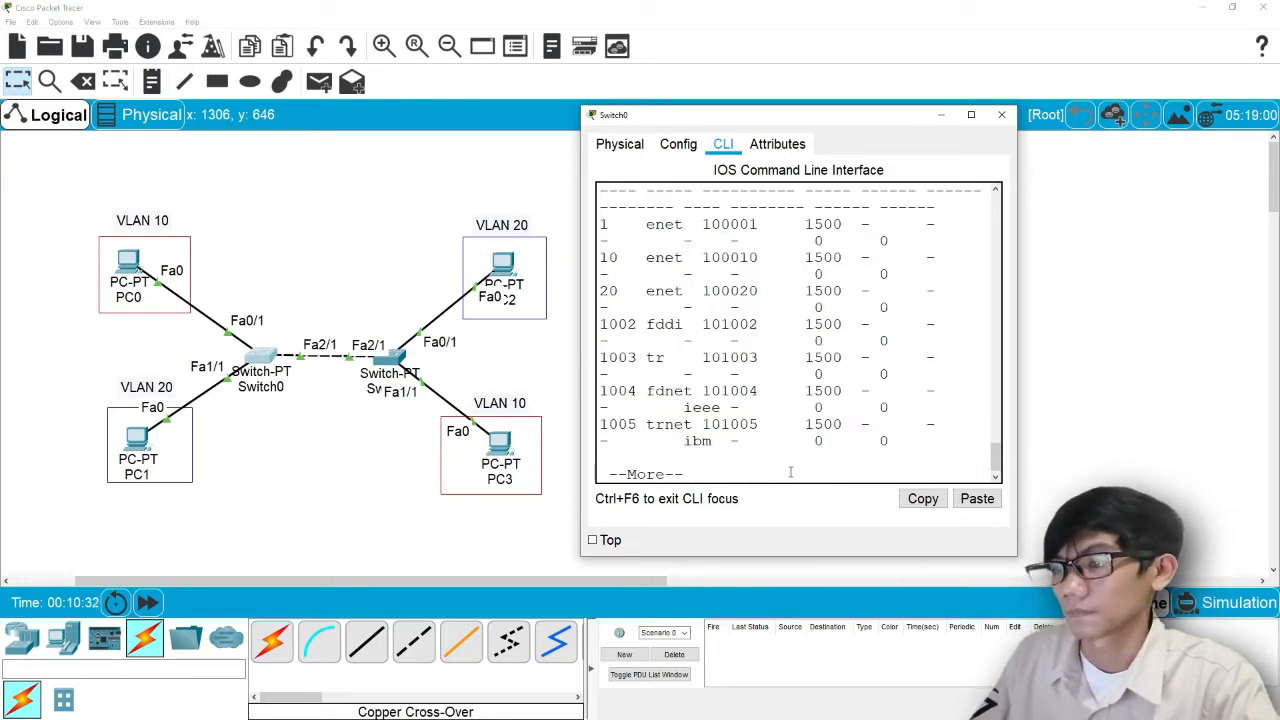
# Widen the Switch0 window, examine the entries for VLANs 10 and 20 in the VLAN table, and quit the paged listing
pyautogui.scroll(4, 916, 321)
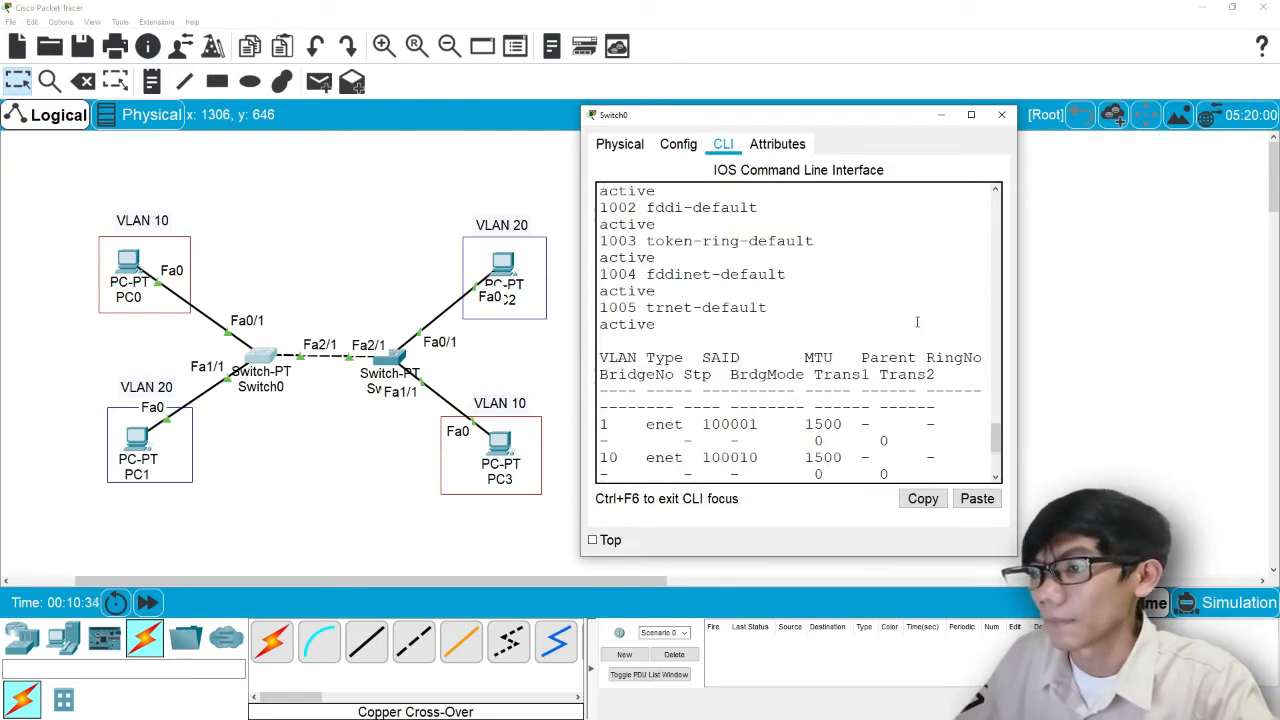
pyautogui.moveTo(1018, 299); pyautogui.dragTo(1103, 299)
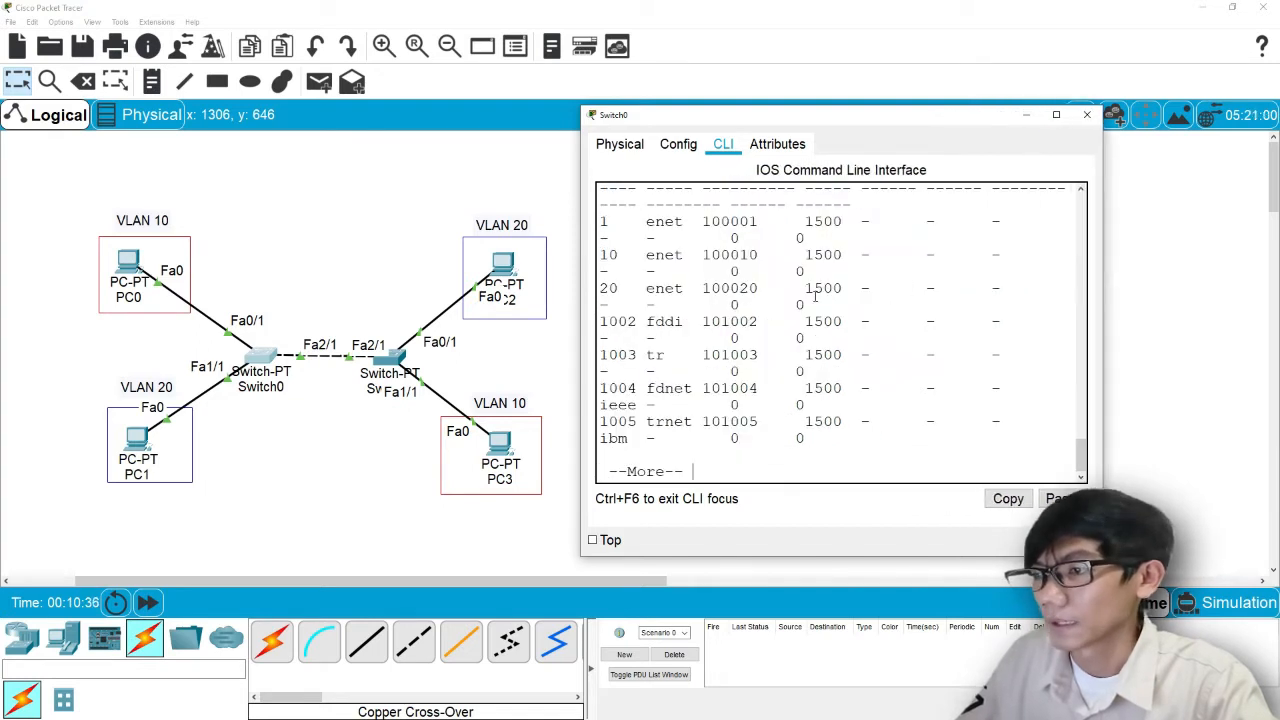
pyautogui.scroll(3, 815, 297)
pyautogui.scroll(2, 815, 297)
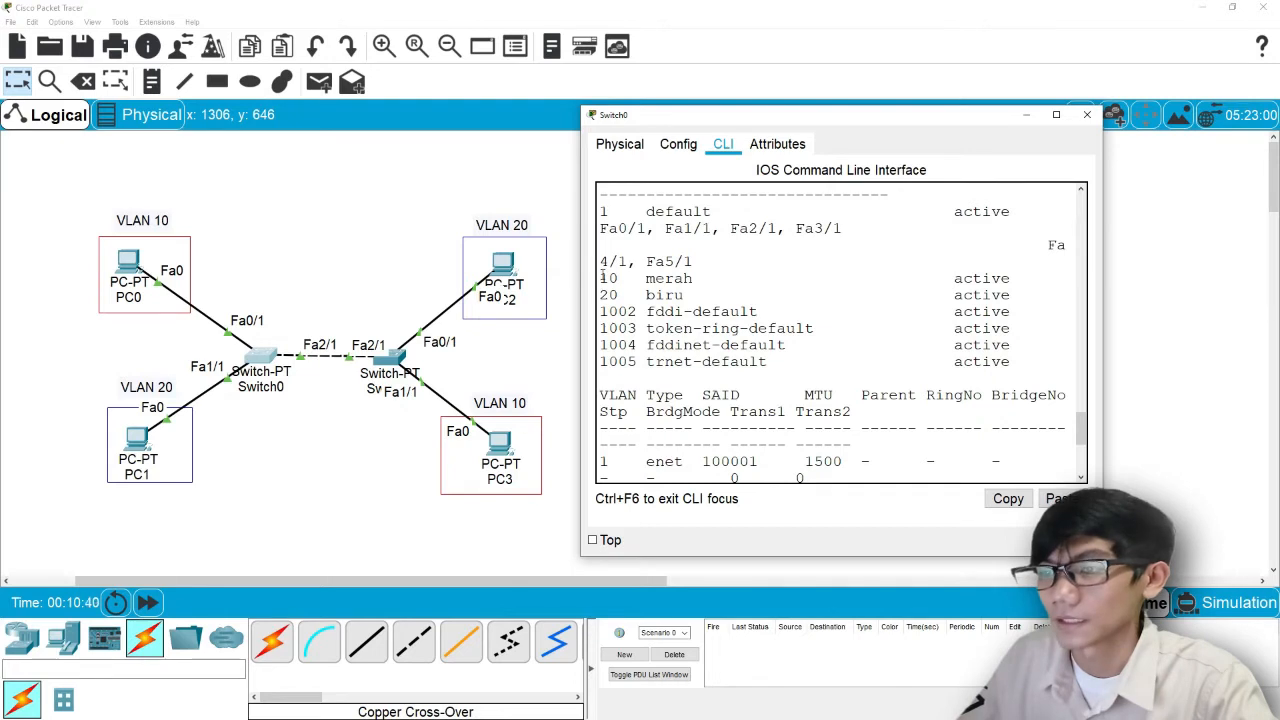
pyautogui.moveTo(601, 278); pyautogui.dragTo(609, 279)
pyautogui.scroll(1, 663, 280)
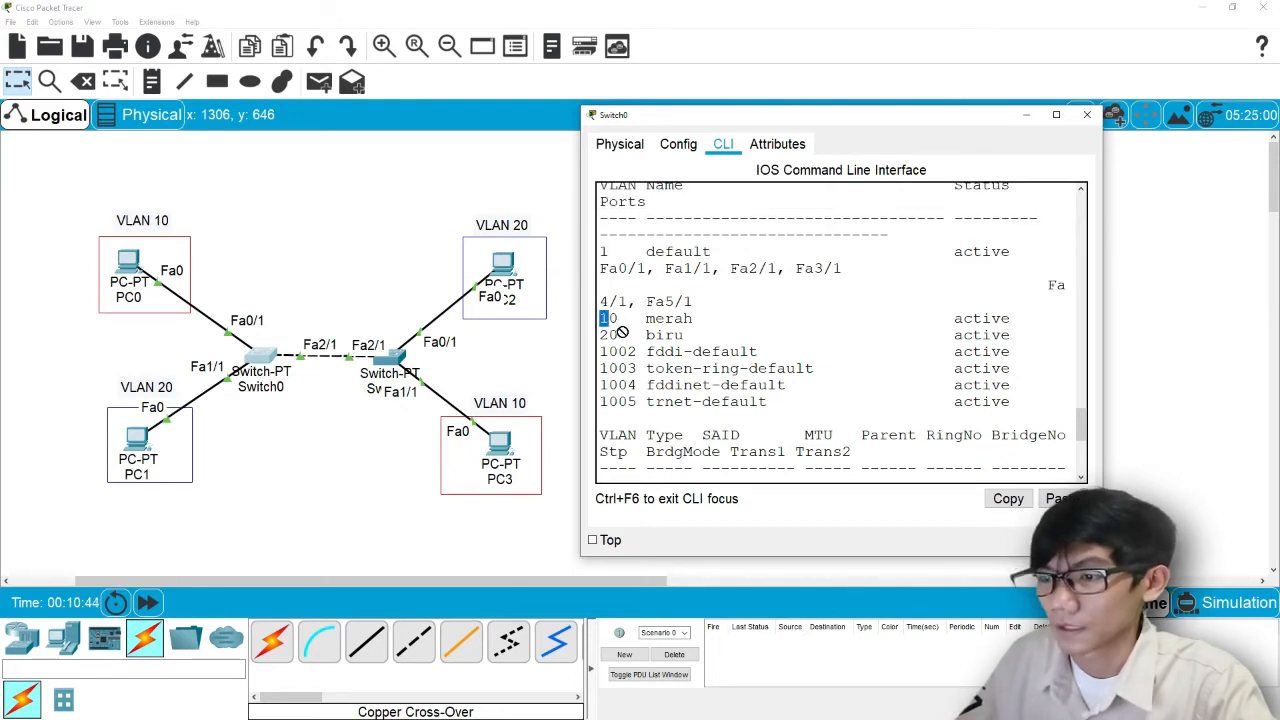
pyautogui.click(699, 315)
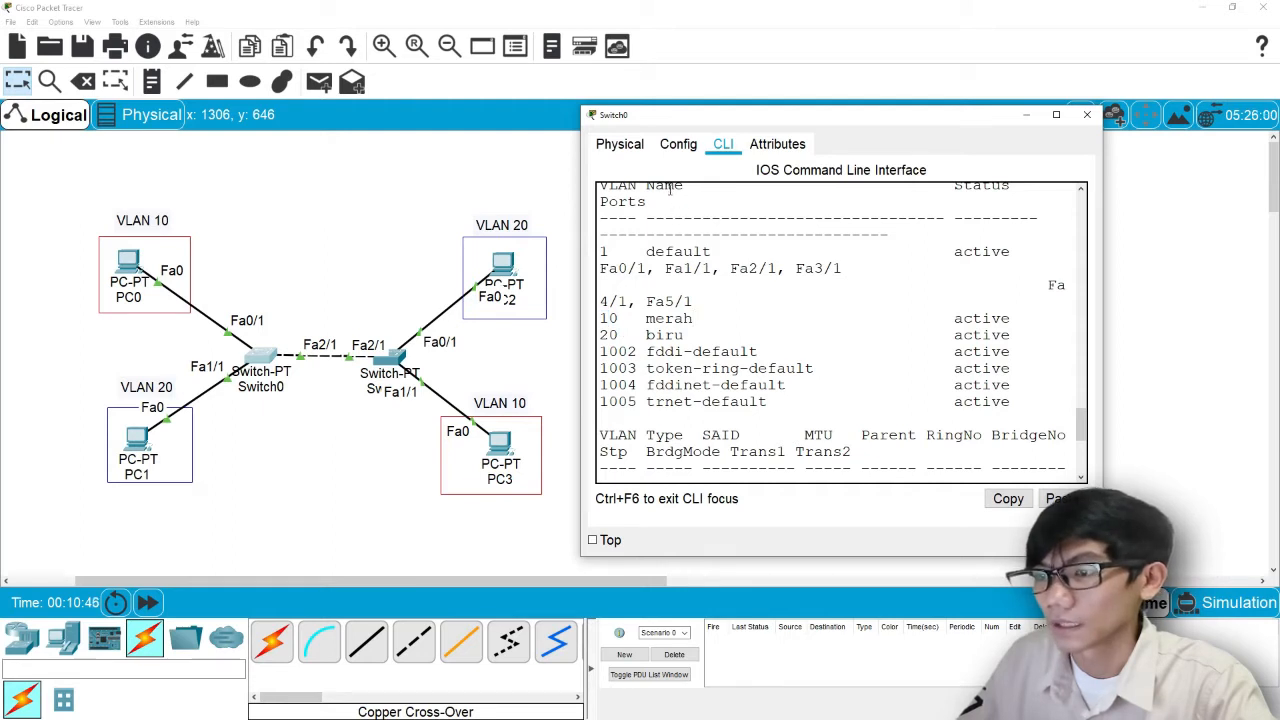
pyautogui.scroll(1, 678, 210)
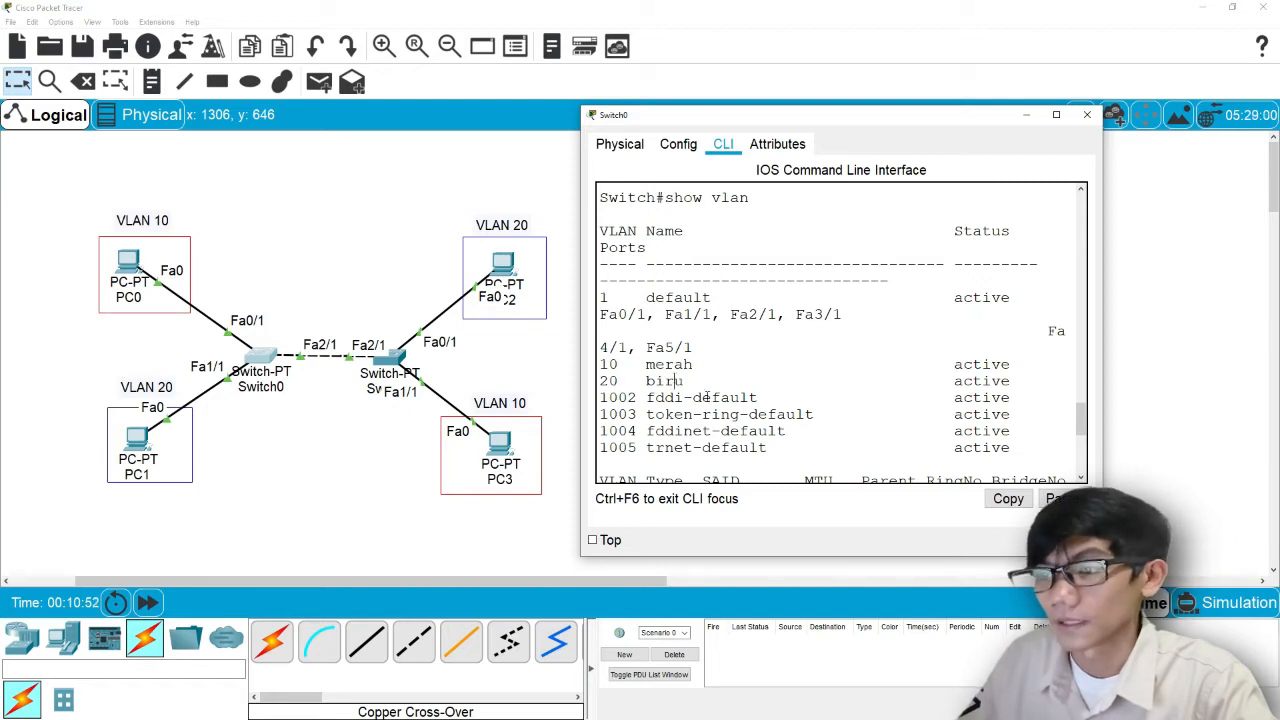
pyautogui.scroll(-7, 705, 385)
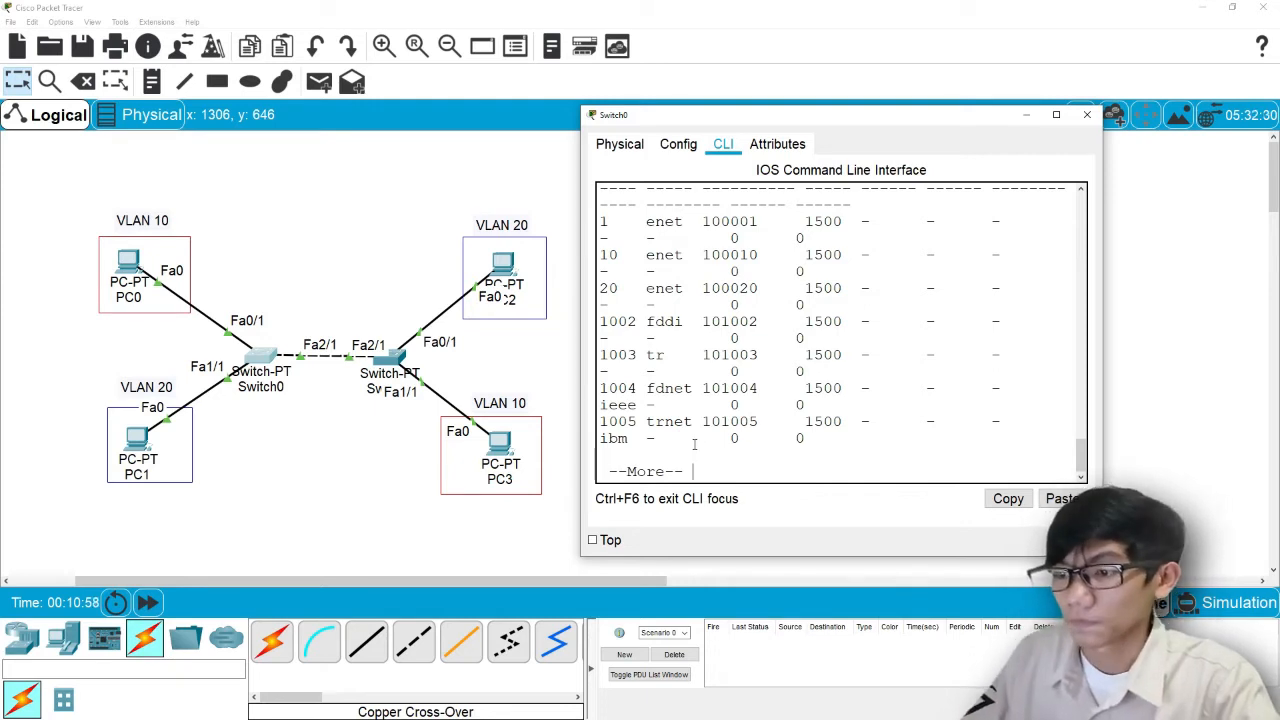
pyautogui.press('q')
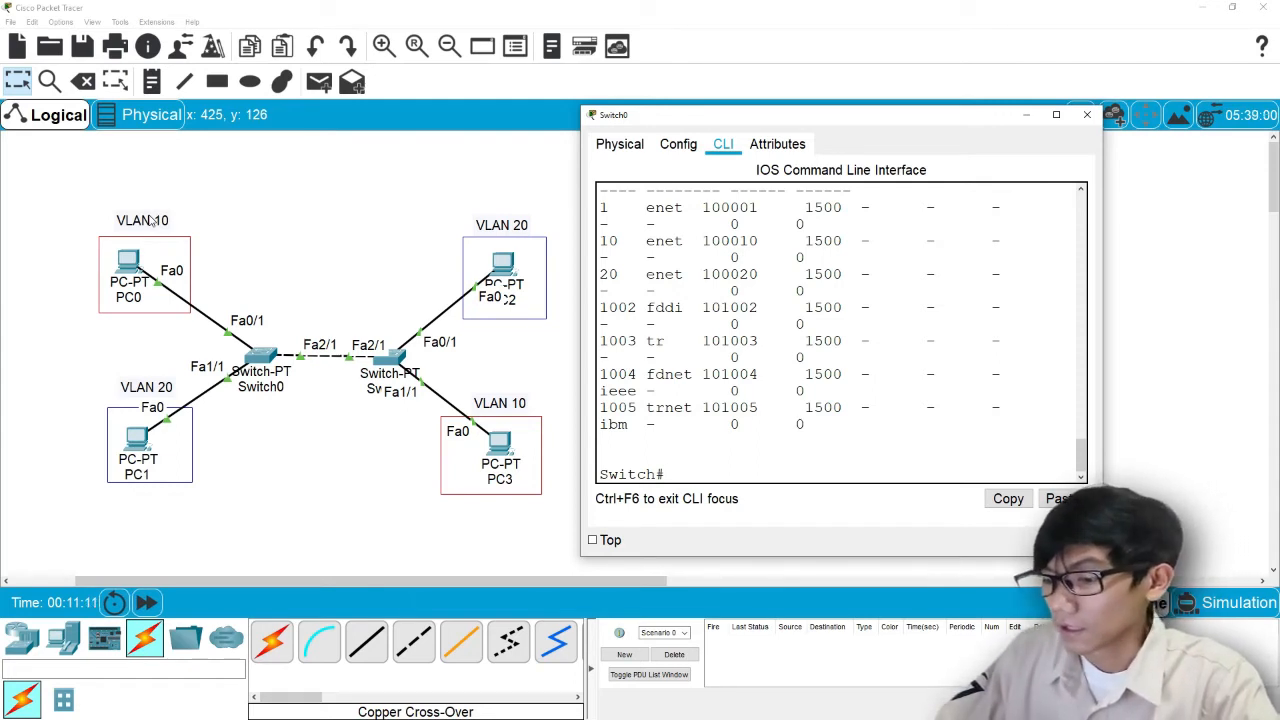
# Re-enter global configuration mode on Switch0 with the command conf t
pyautogui.write('con')
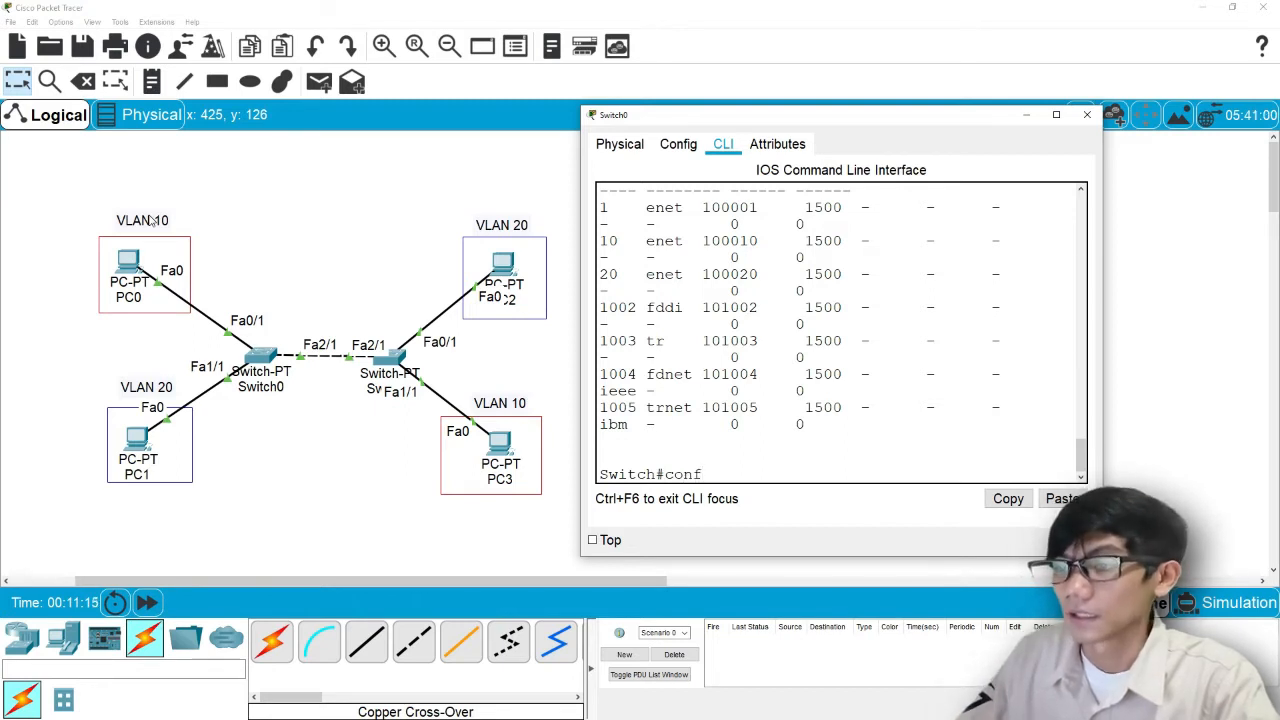
pyautogui.write('f')
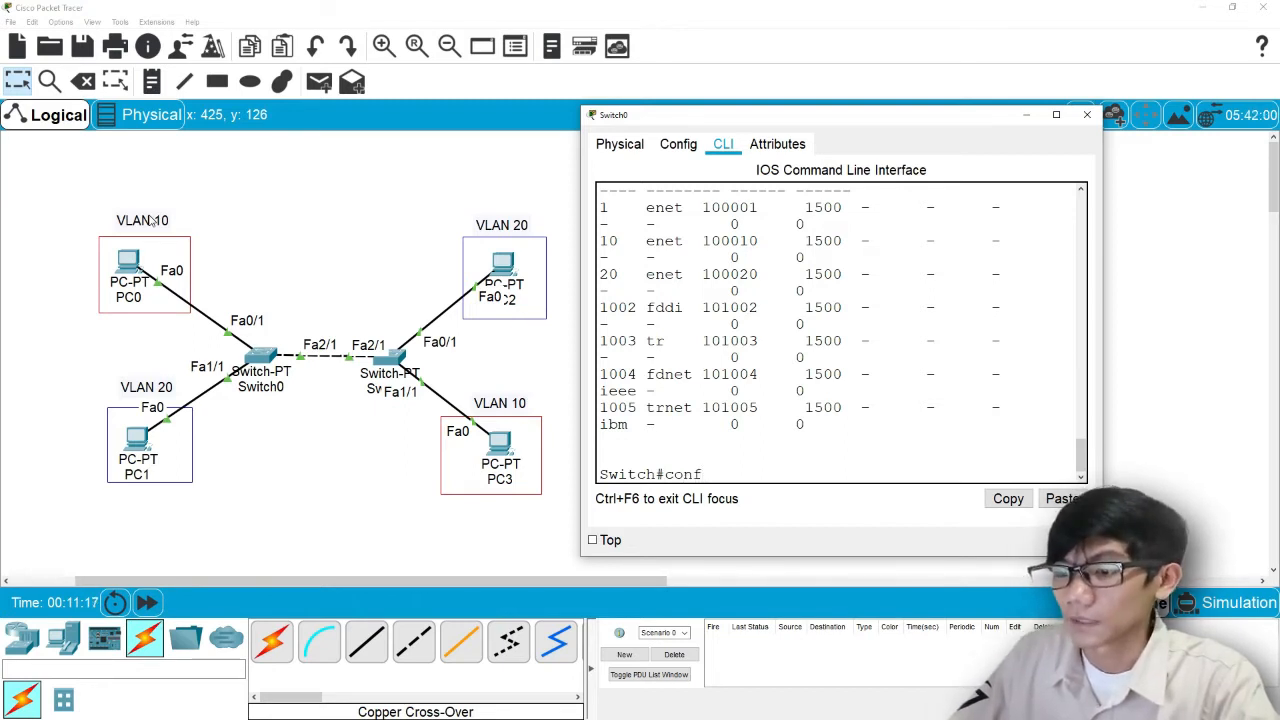
pyautogui.write('t')
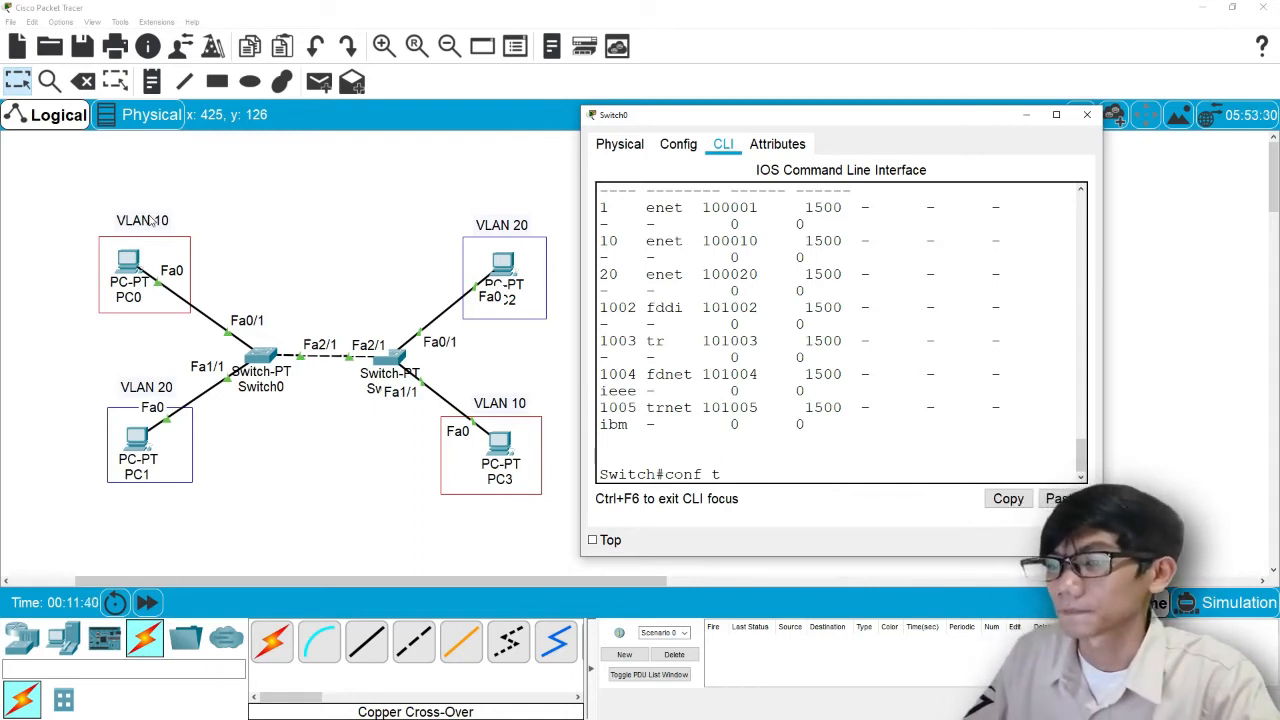
pyautogui.press('Return')
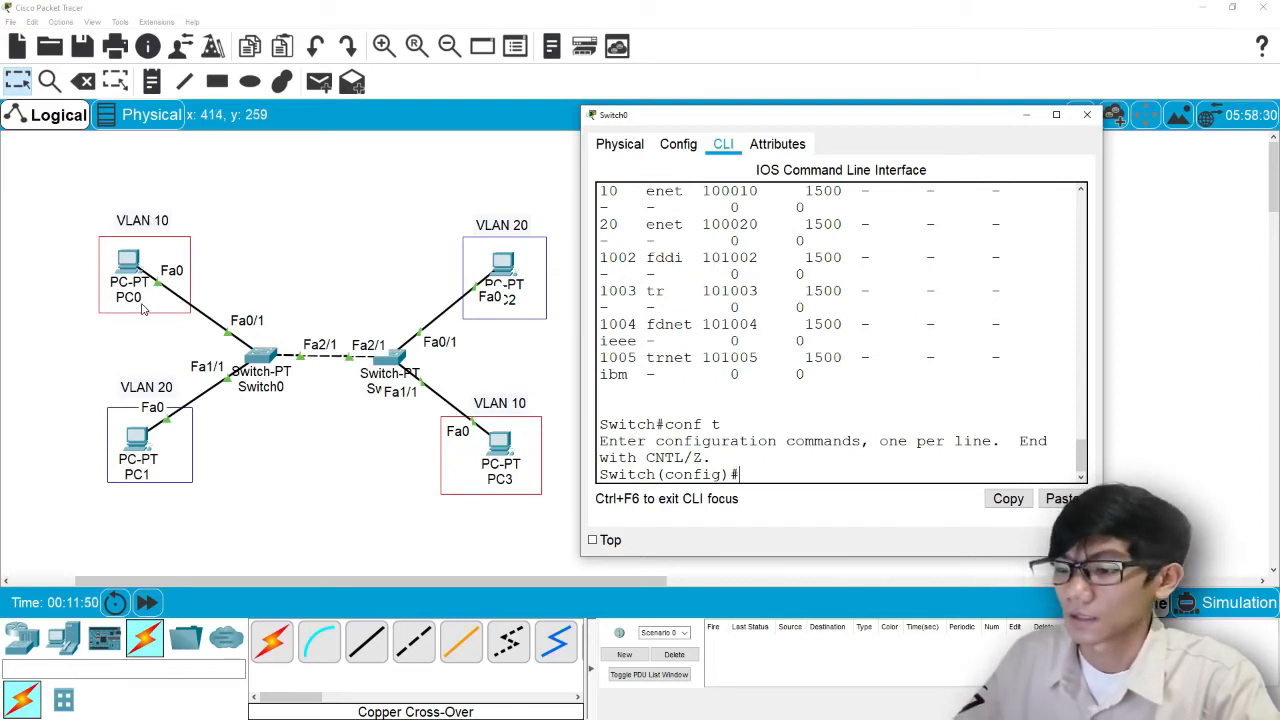
# Enter interface configuration mode for port fa0/1 on Switch0 with the command interface fa0/1
pyautogui.write('inter')
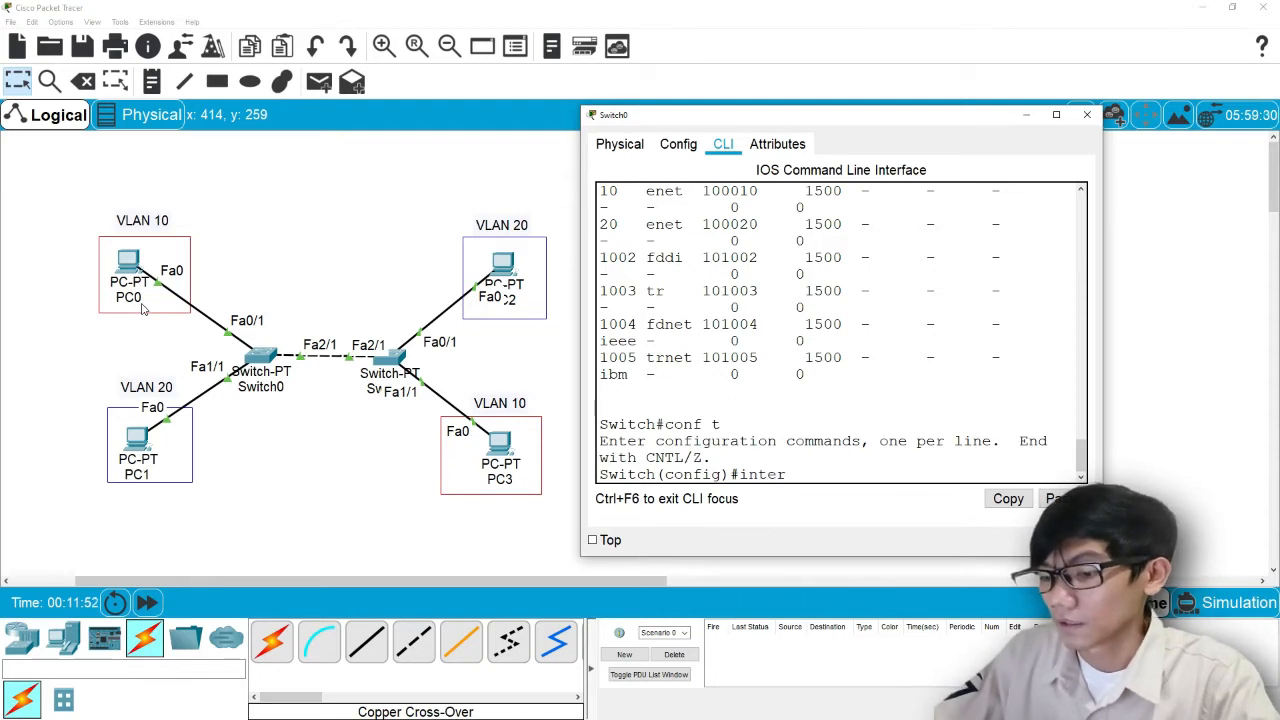
pyautogui.write('face')
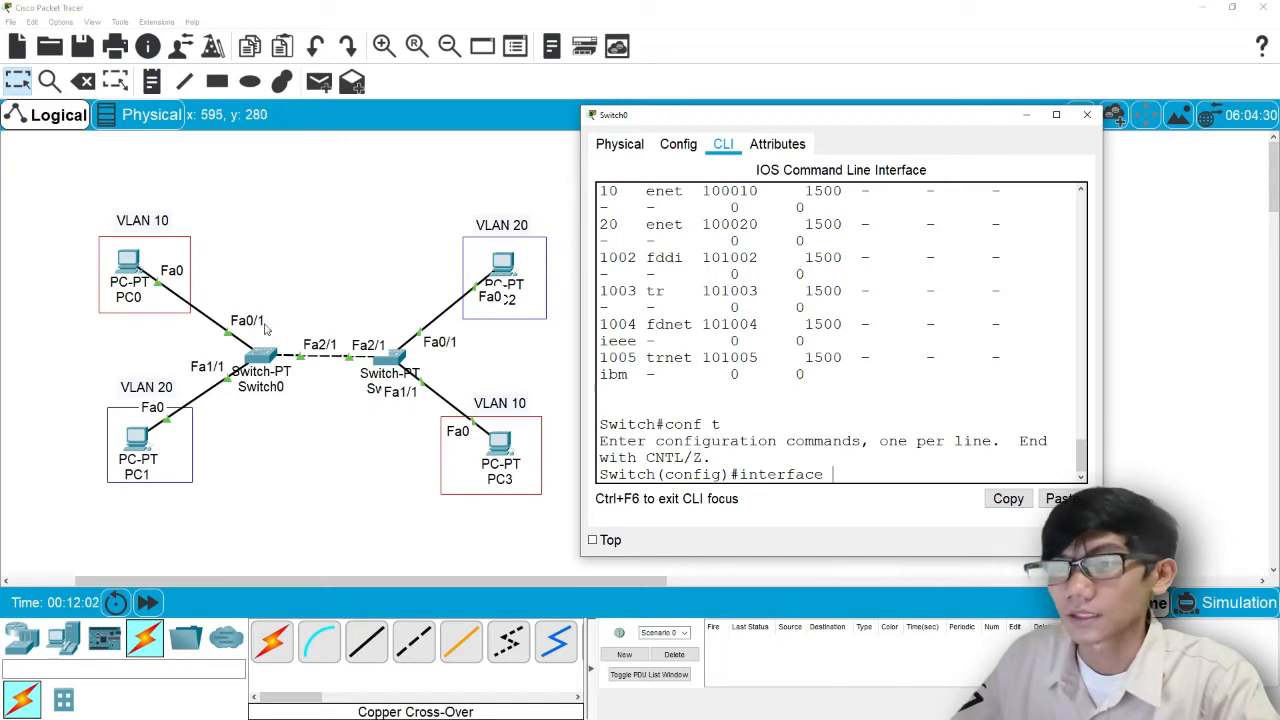
pyautogui.write('fa')
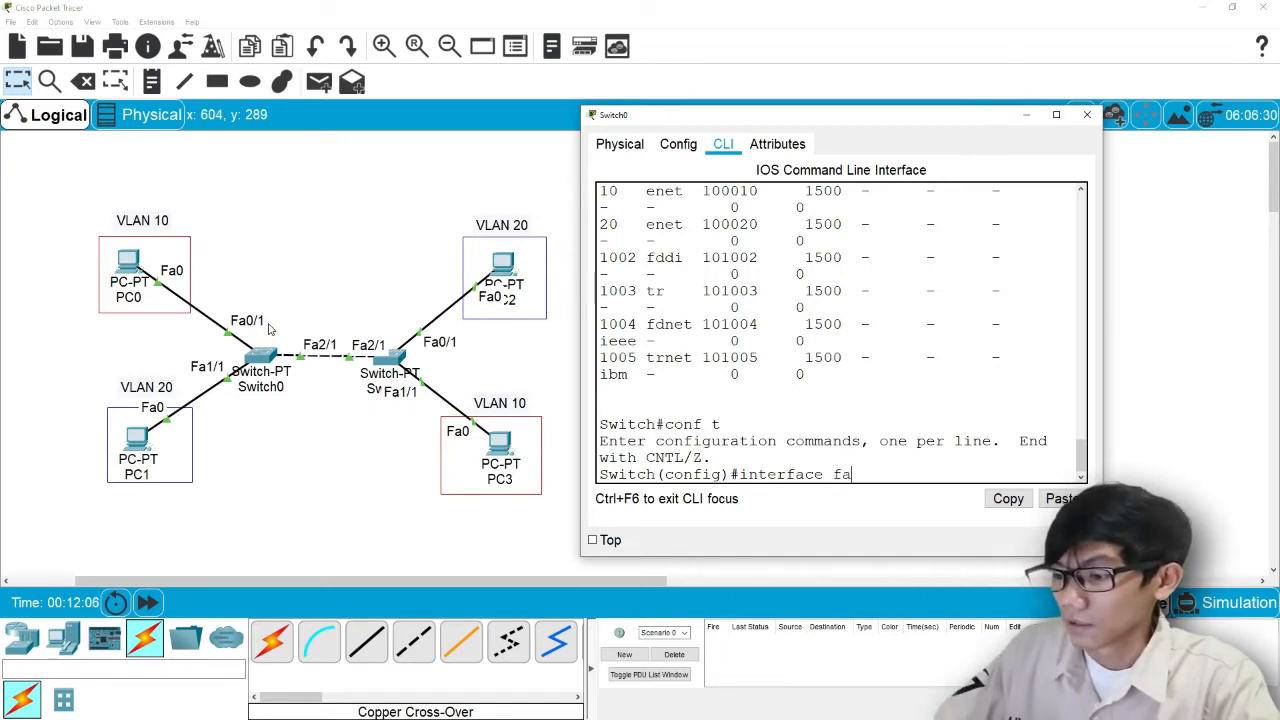
pyautogui.write('0/1')
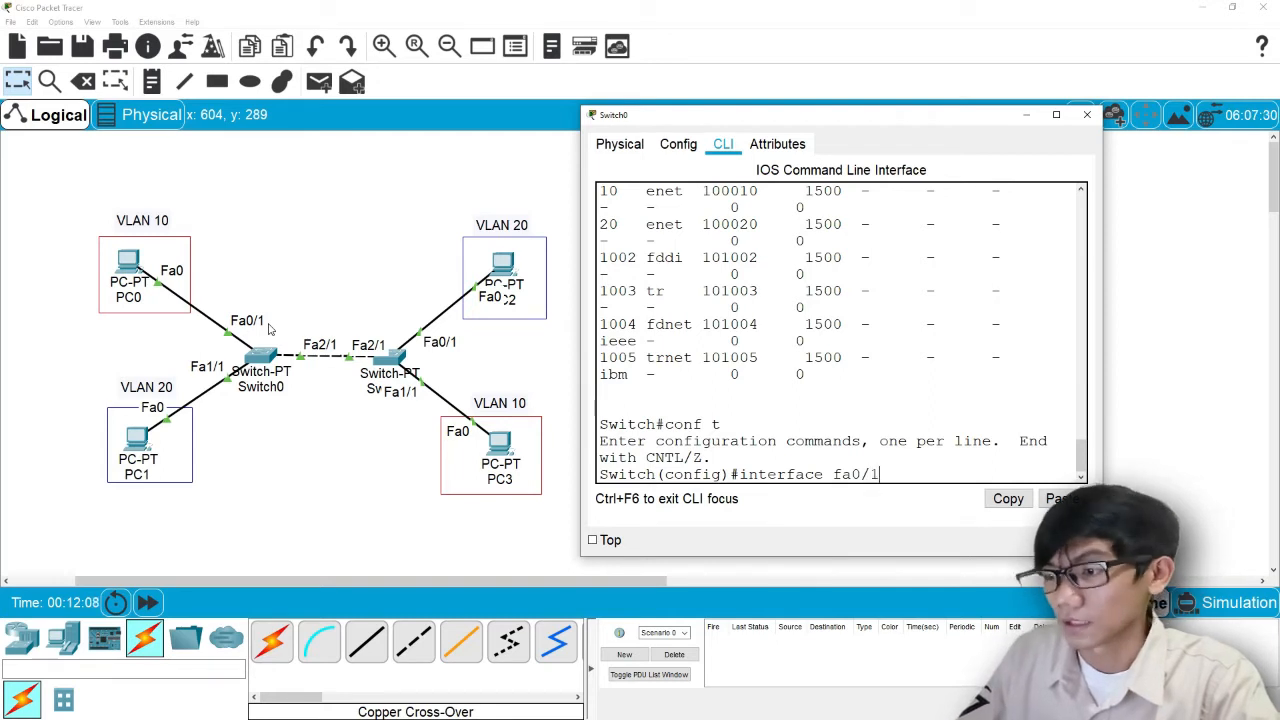
pyautogui.press('Return')
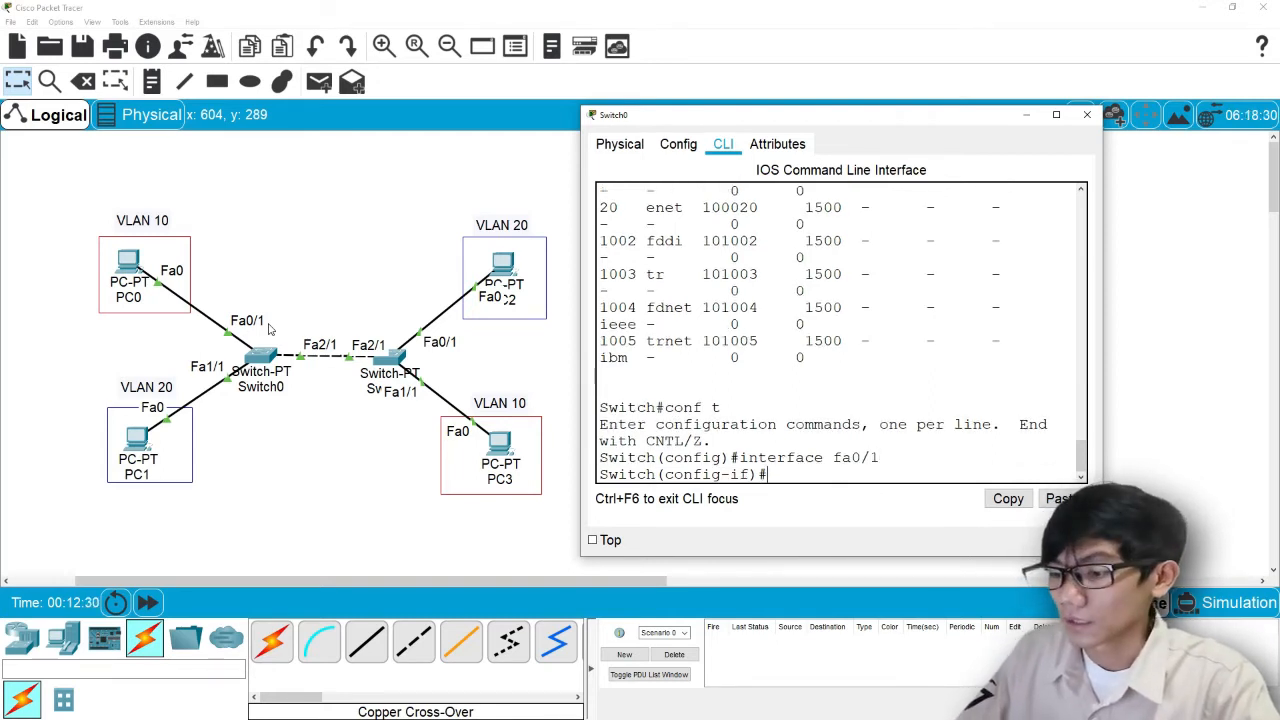
# Set Switch0's port fa0/1 to access mode with the command switchport mode access
pyautogui.write('switch')
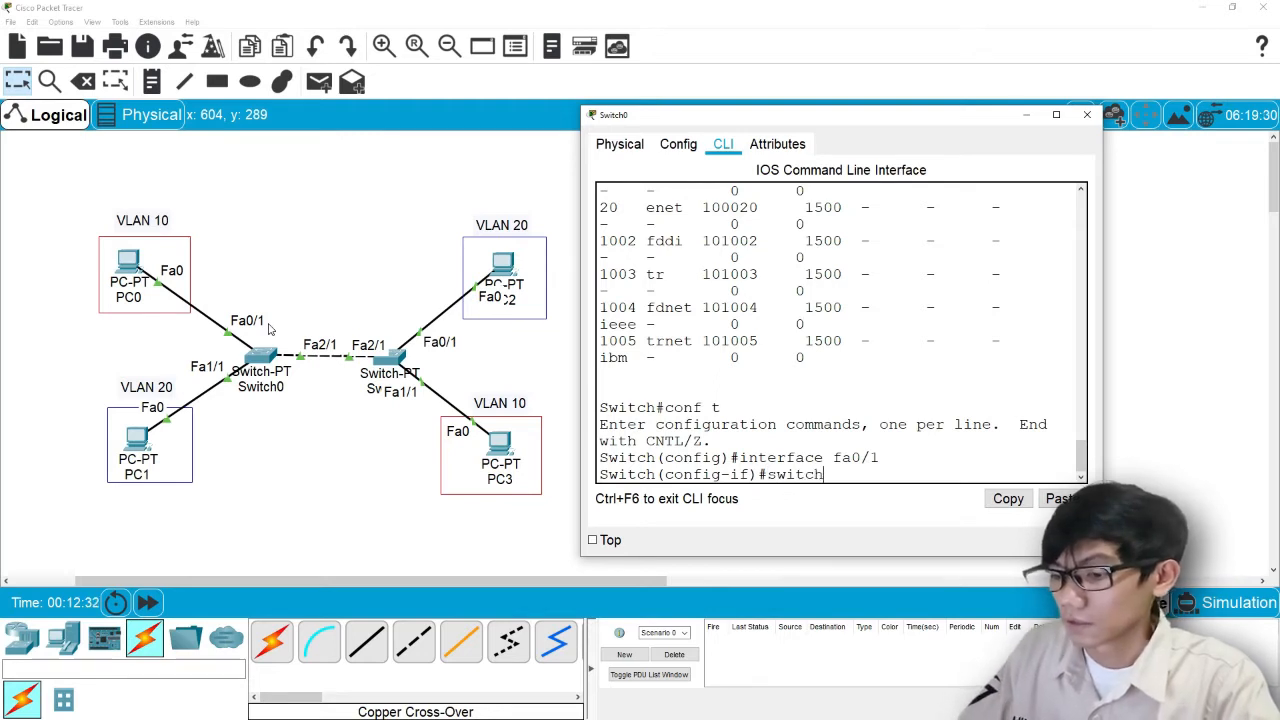
pyautogui.write('port')
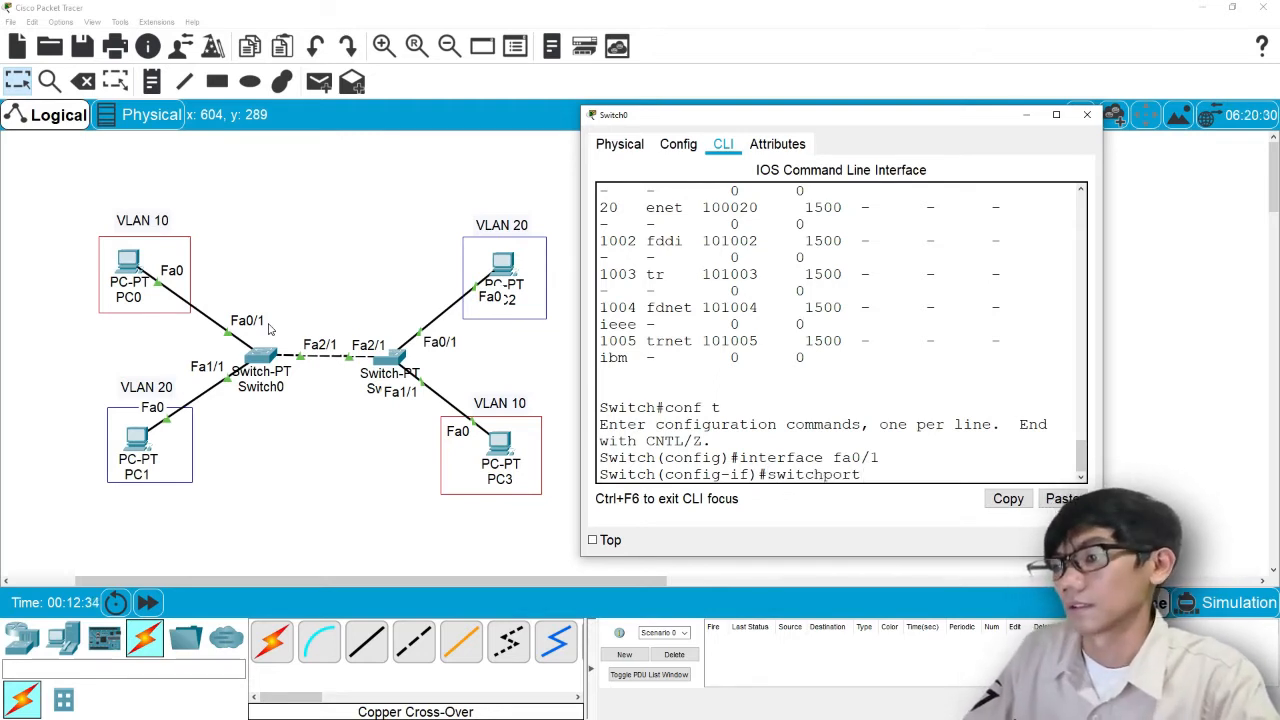
pyautogui.write(' mode')
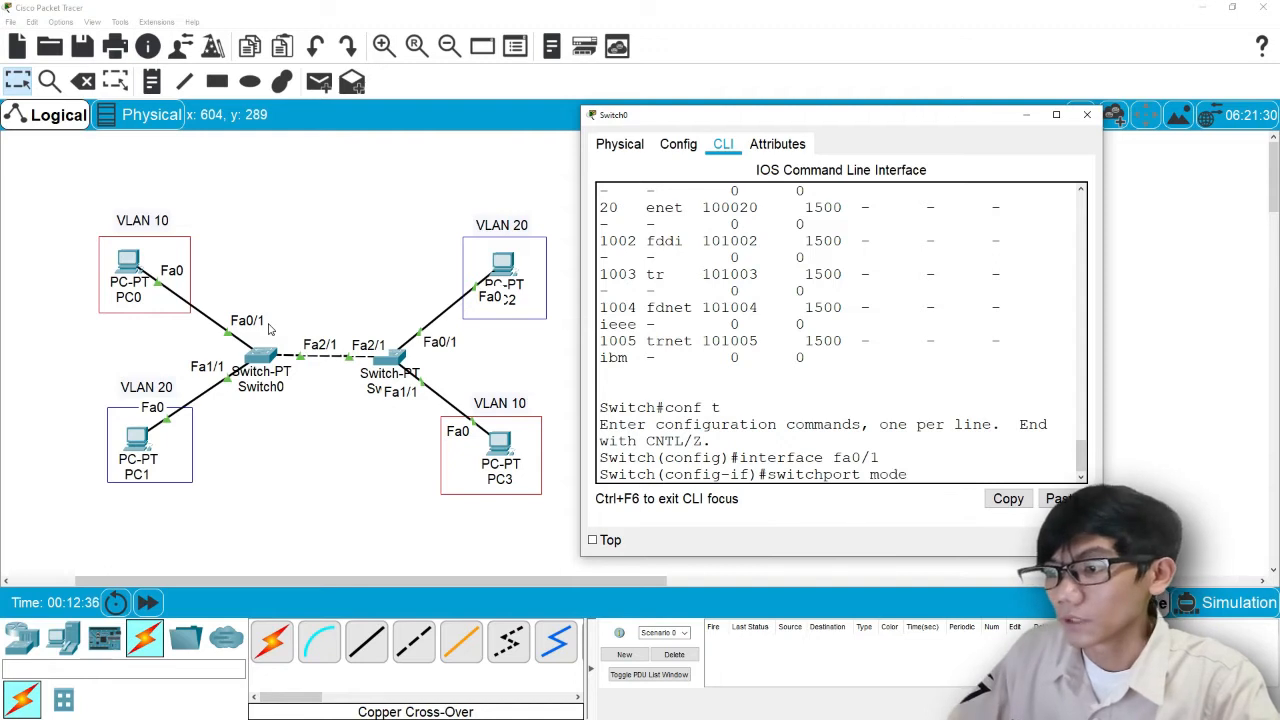
pyautogui.write(' access')
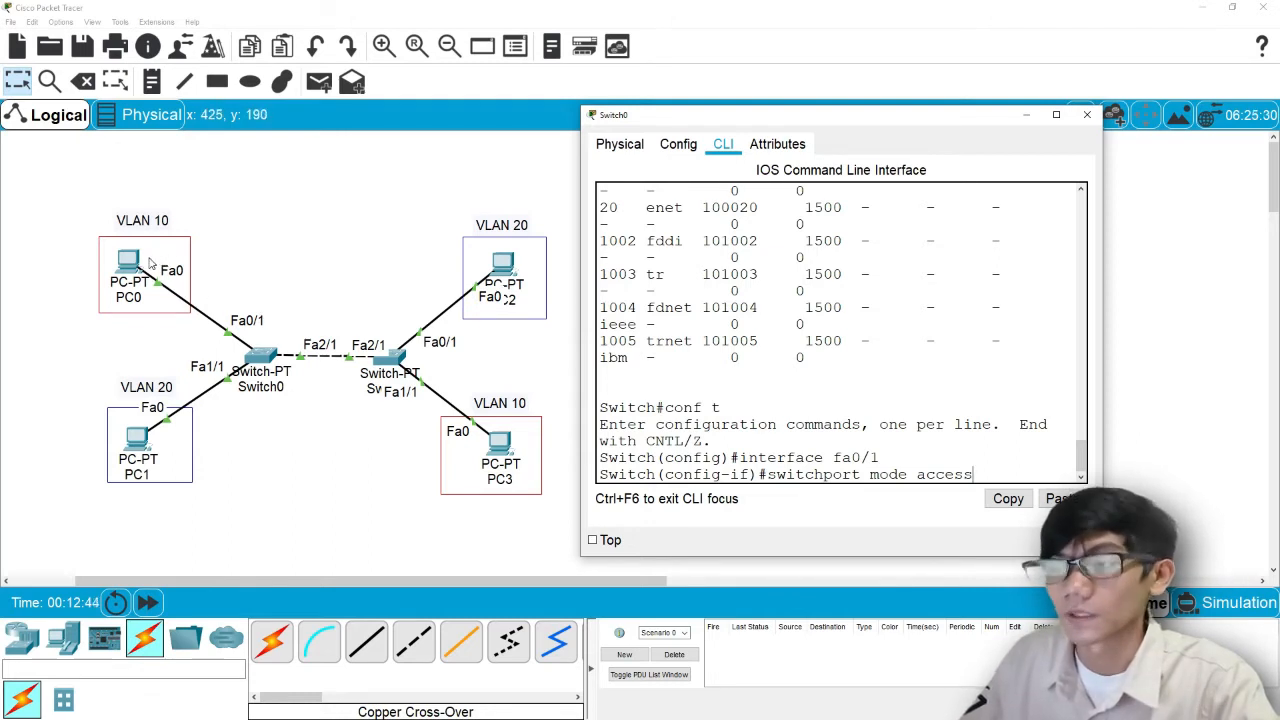
pyautogui.press('Return')
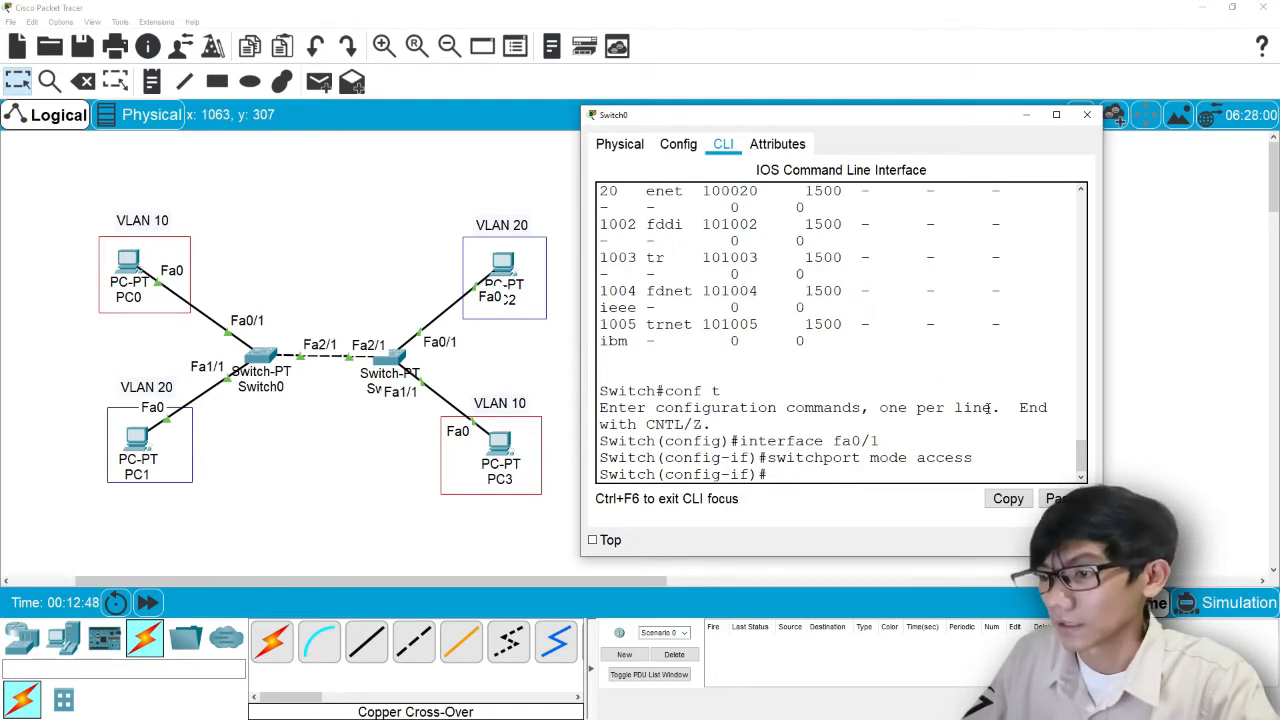
# Assign Switch0's port fa0/1 to VLAN 10 with switchport access vlan 10, and return to global configuration mode
pyautogui.write('switchport access')
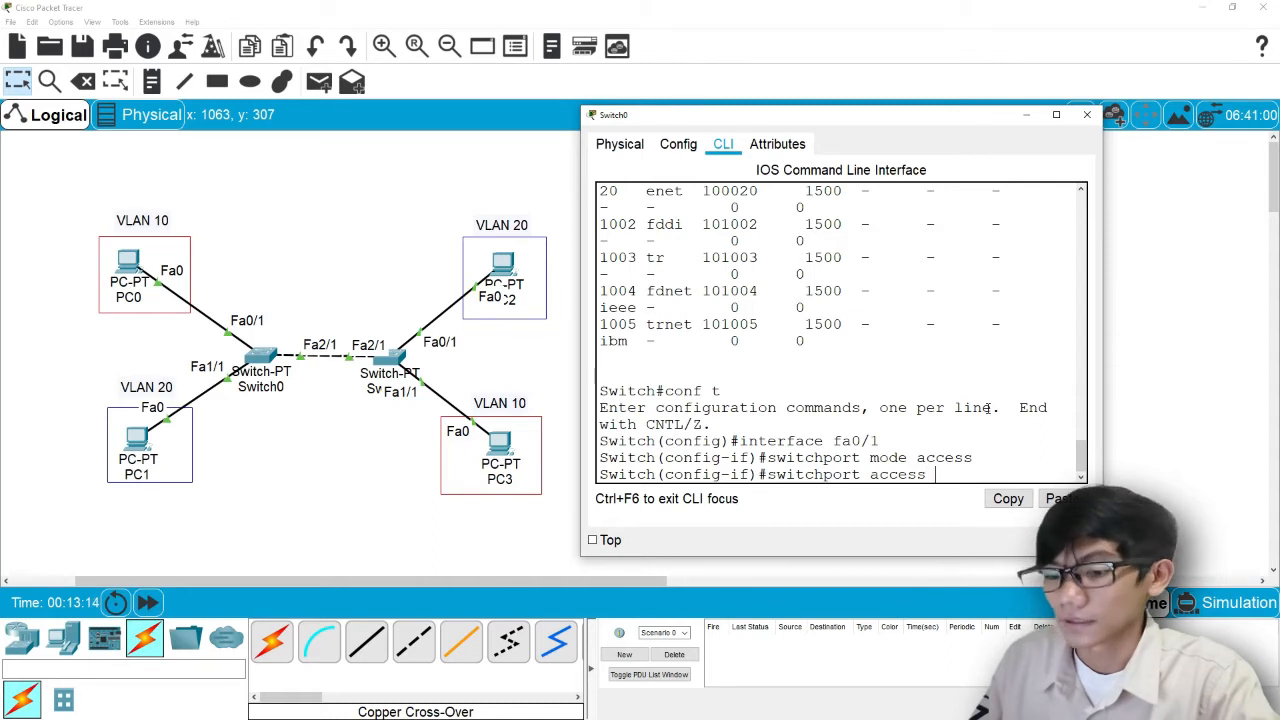
pyautogui.write(' vlan')
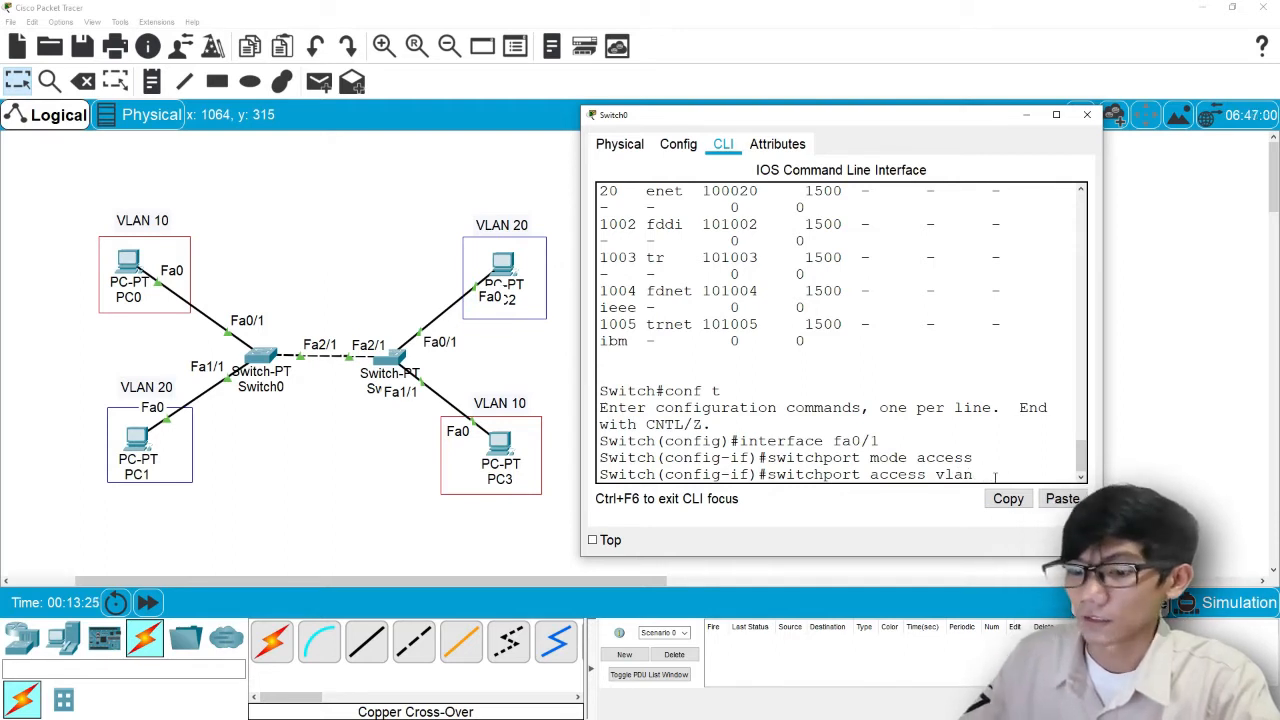
pyautogui.write('10')
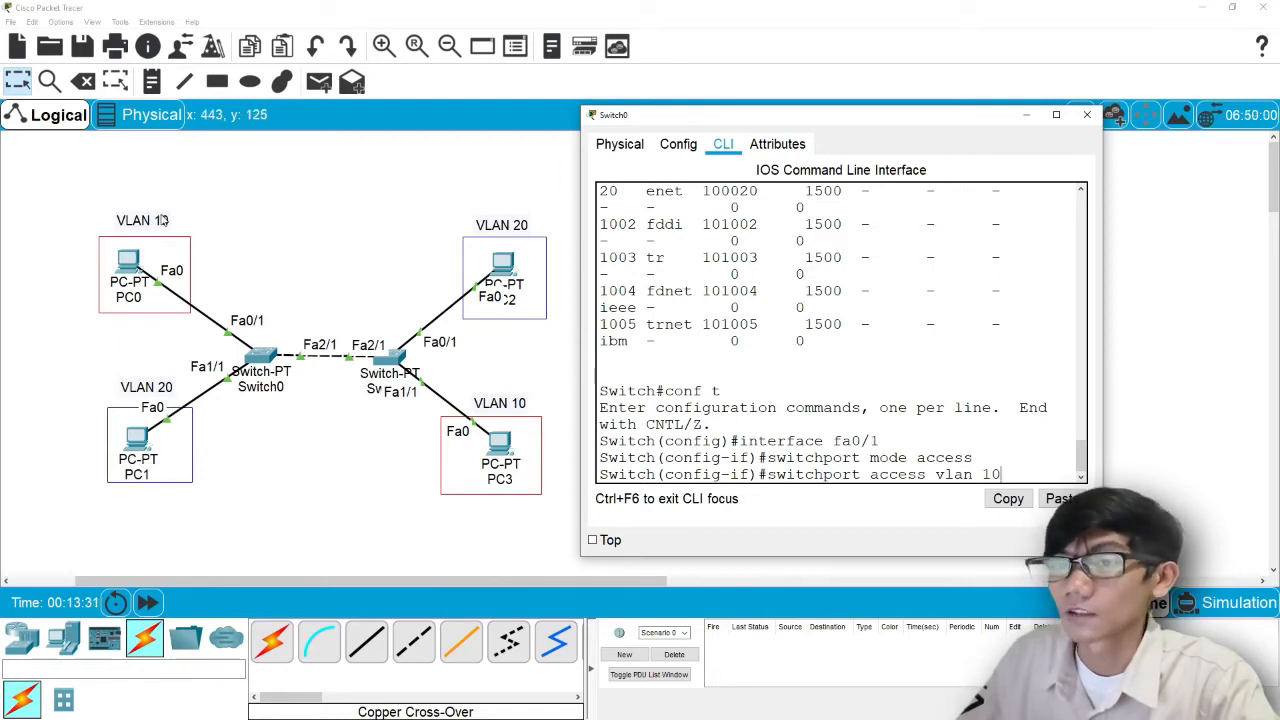
pyautogui.press('Return')
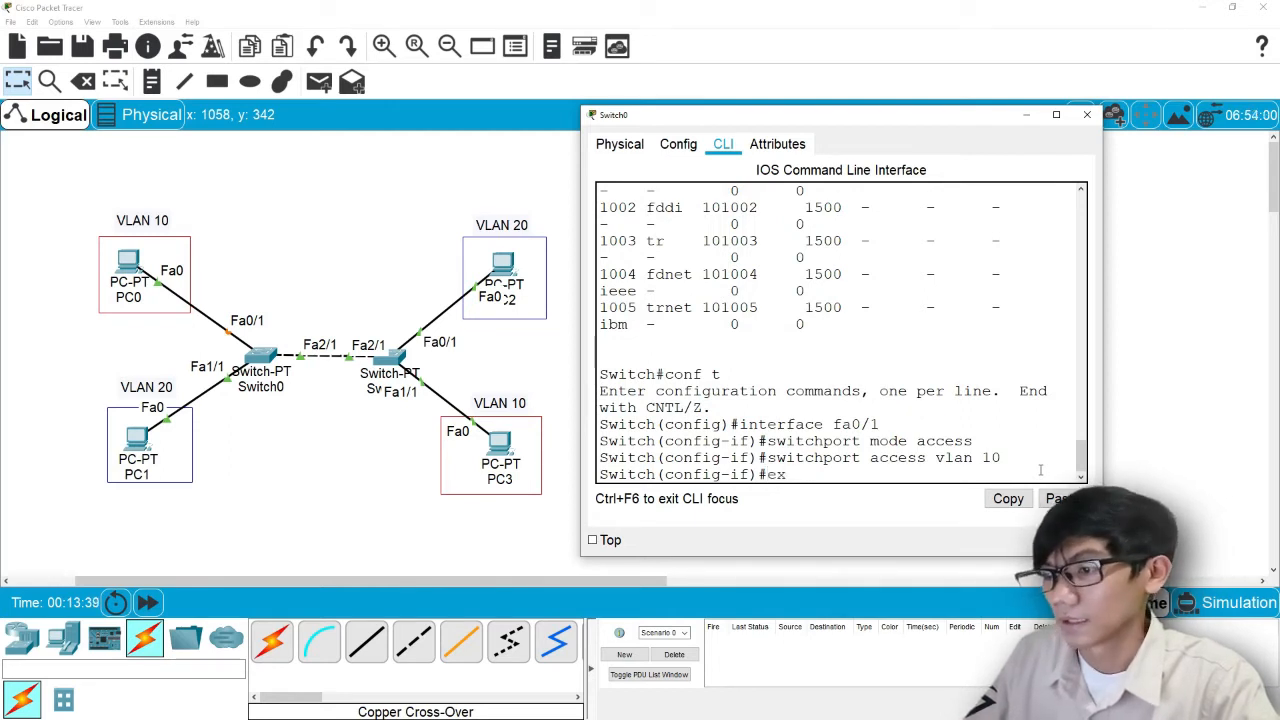
pyautogui.write('ex')
pyautogui.press('Return')
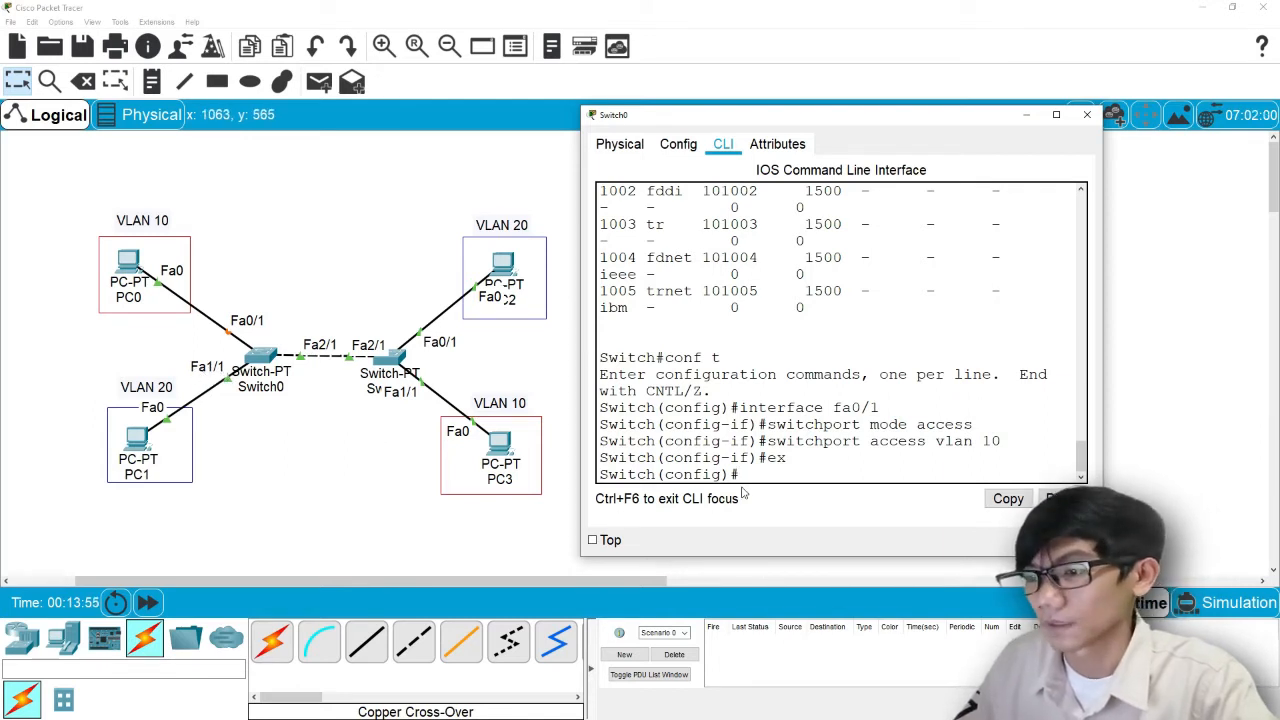
# Enter interface configuration mode for port fa1/1 on Switch0 with the command int fa1/1
pyautogui.write('interfa')
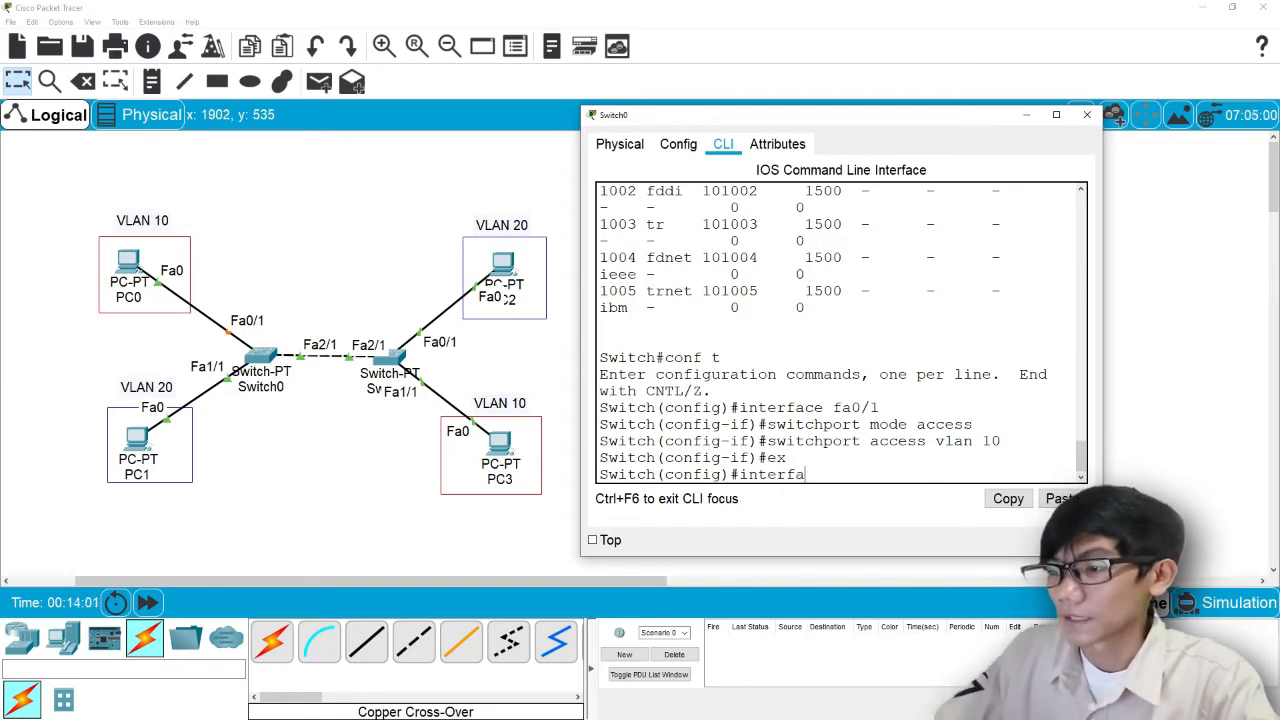
pyautogui.press('BackSpace')
pyautogui.press('BackSpace')
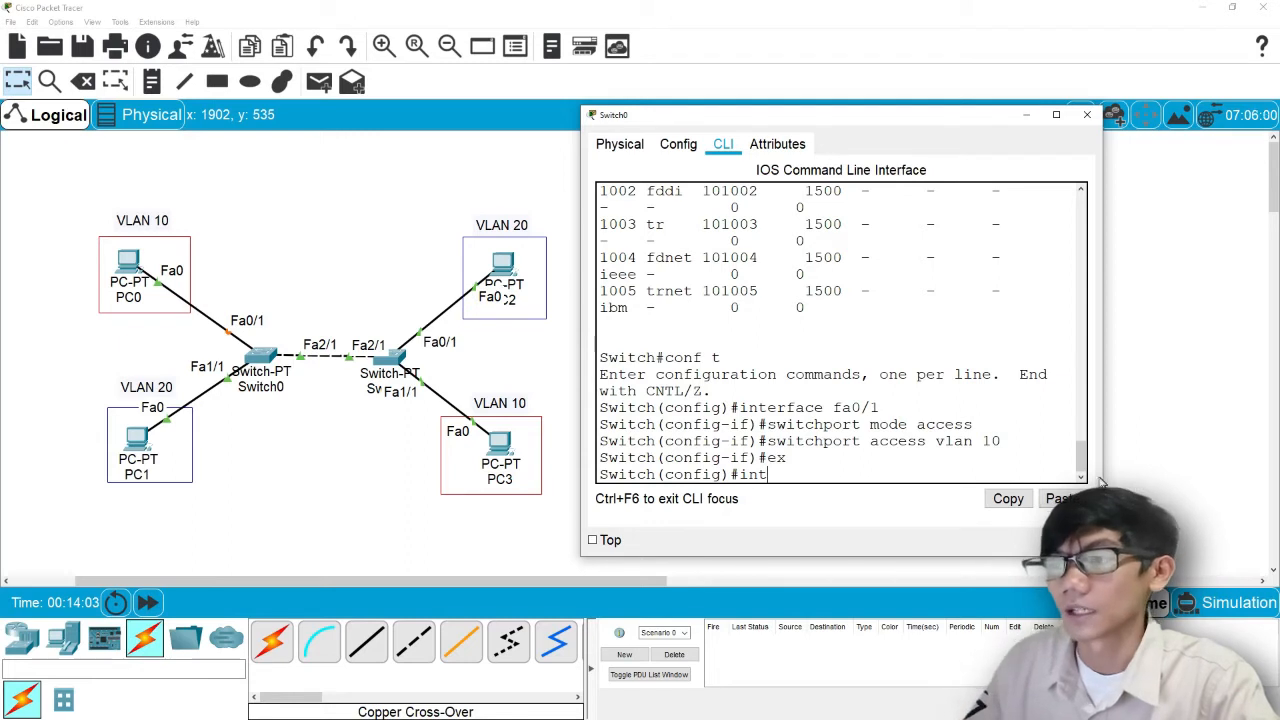
pyautogui.write('fa1/1')
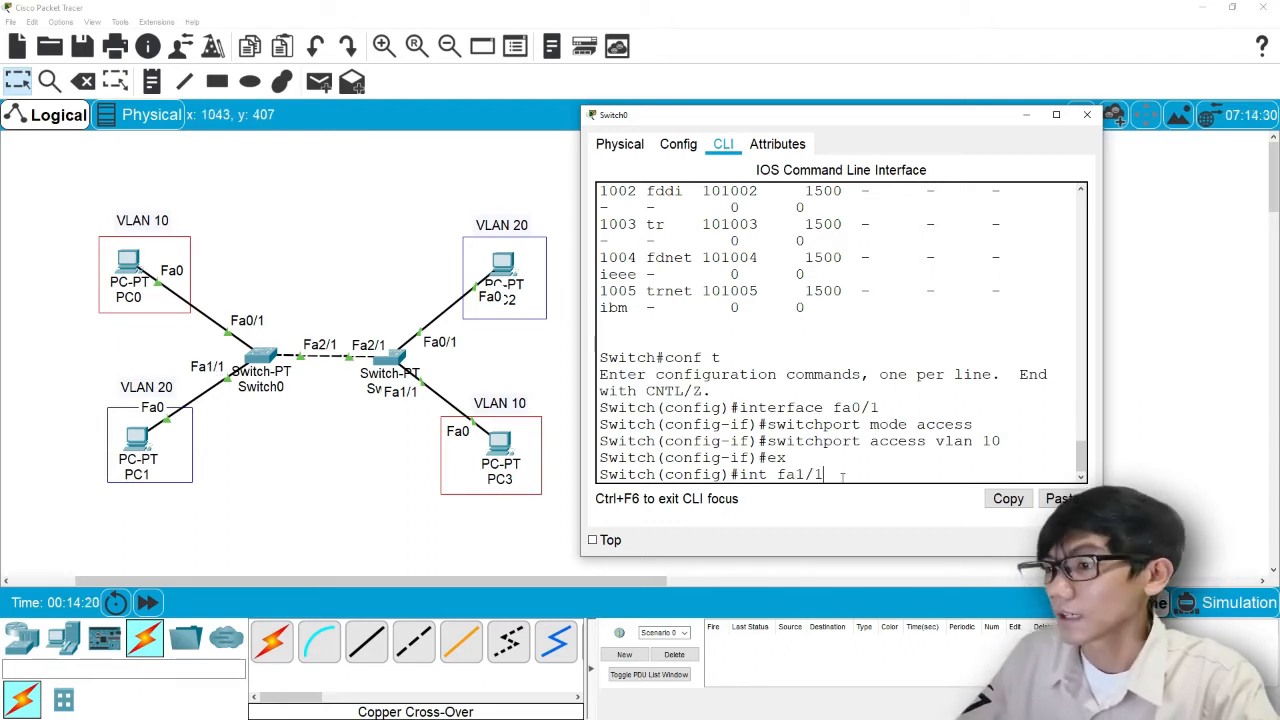
pyautogui.press('Return')
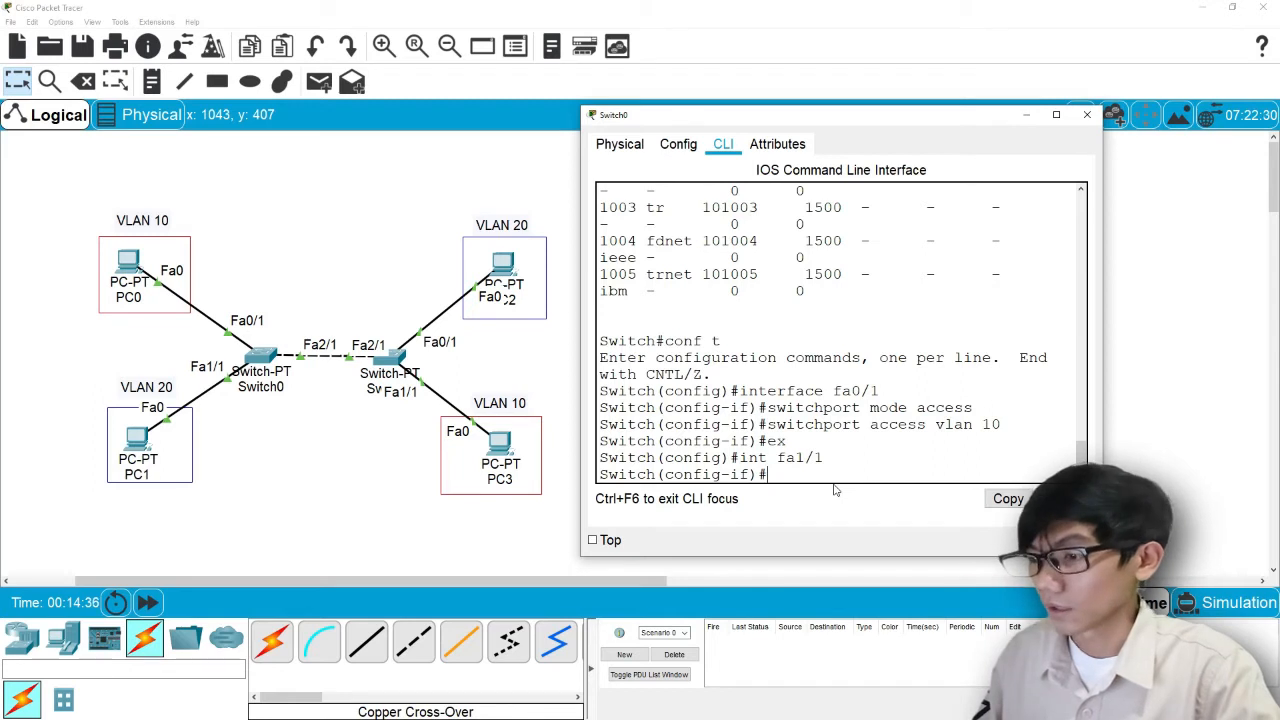
# Recall the earlier switchport mode access command and apply it to Switch0's port fa1/1
pyautogui.press('Up')
pyautogui.press('Up')
pyautogui.press('Up')
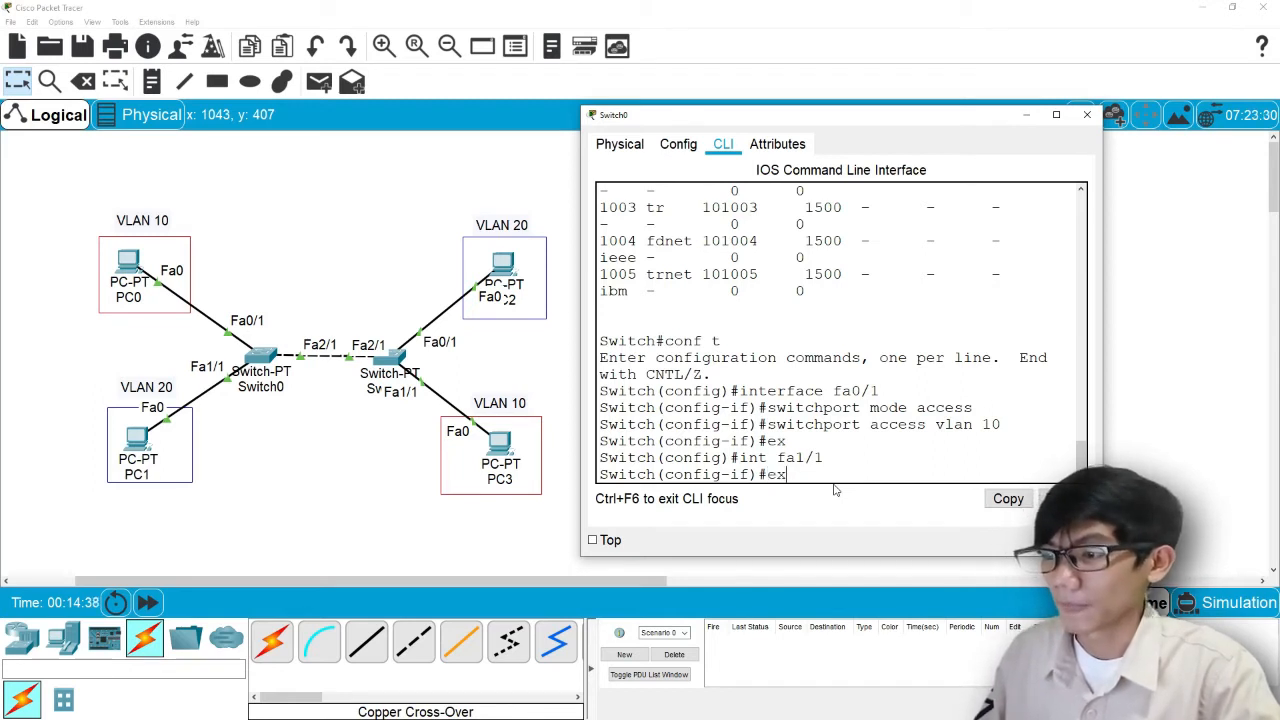
pyautogui.press('Up')
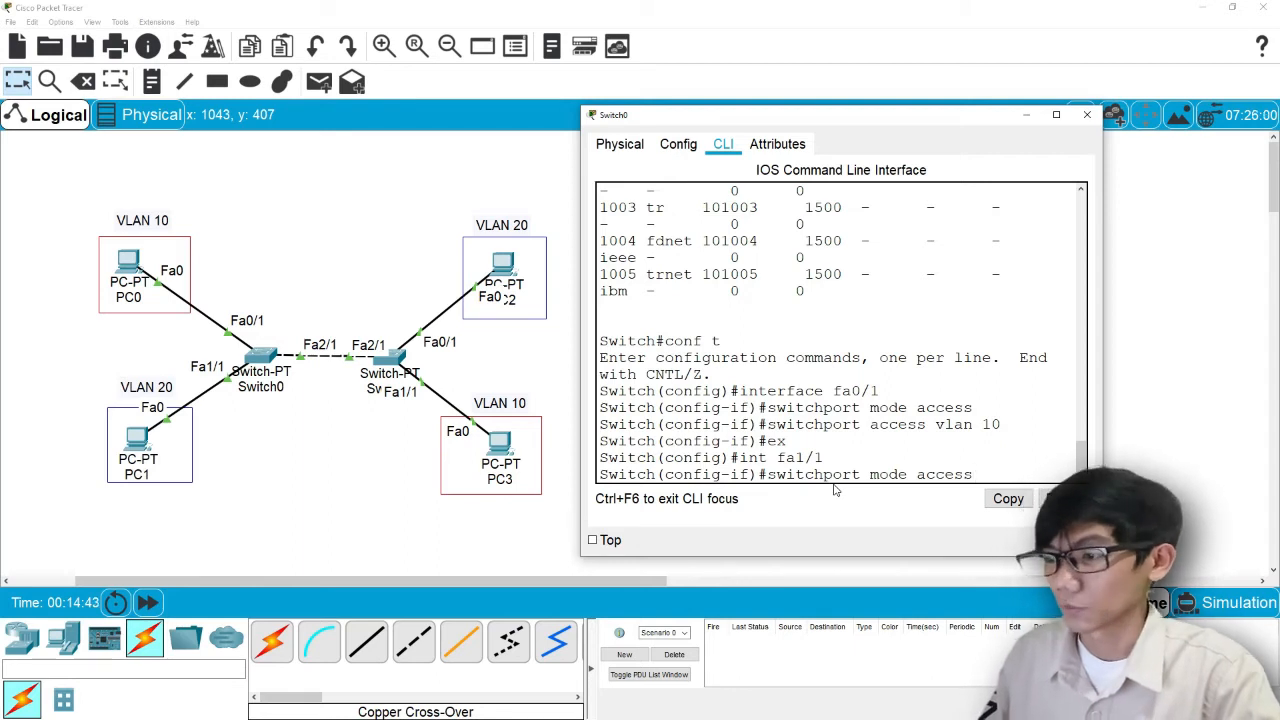
pyautogui.press('Return')
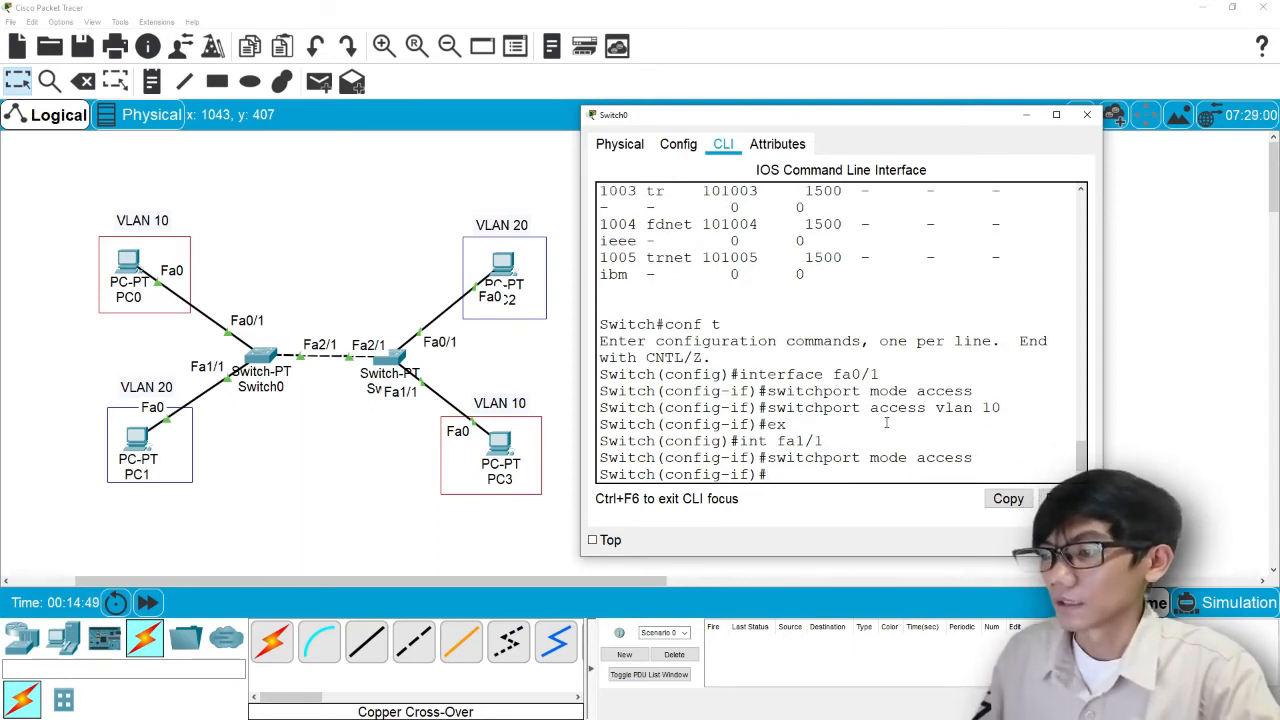
# Assign Switch0's port fa1/1 to VLAN 20 with switchport access vlan 20, and exit to the privileged prompt
pyautogui.press('Up')
pyautogui.press('Up')
pyautogui.press('Up')
pyautogui.press('Up')
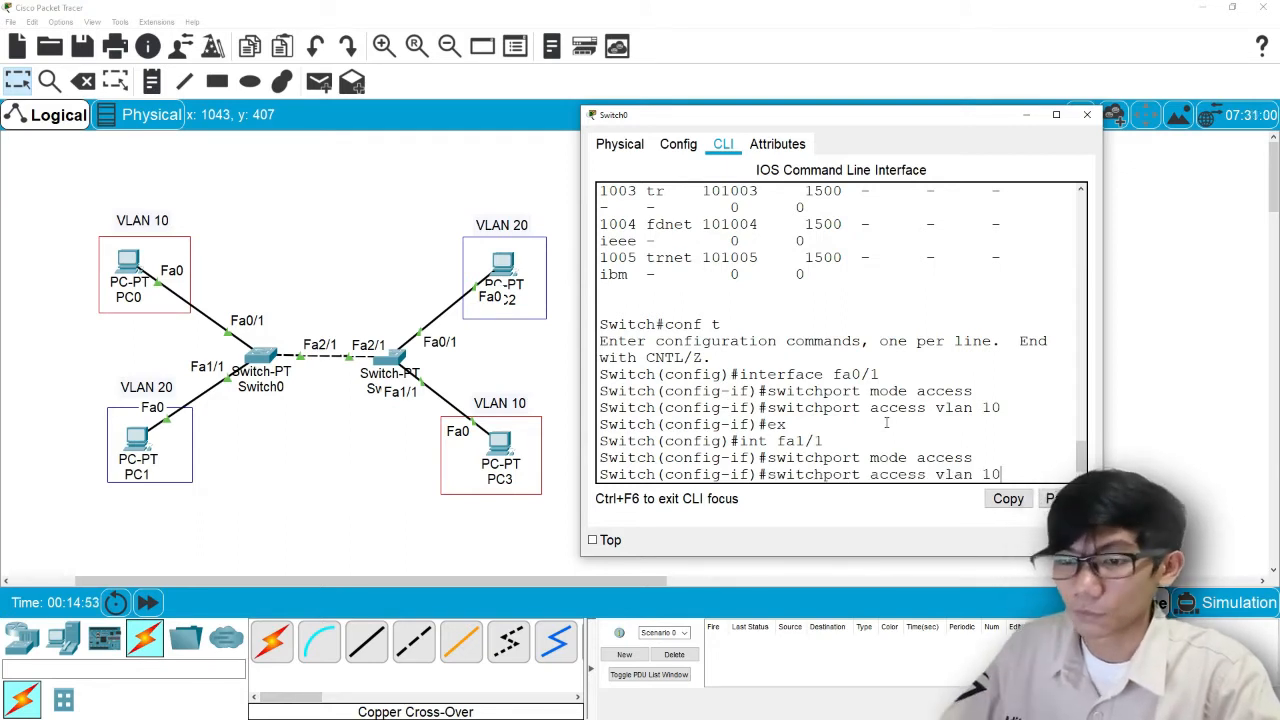
pyautogui.press('BackSpace')
pyautogui.press('BackSpace')
pyautogui.write('20')
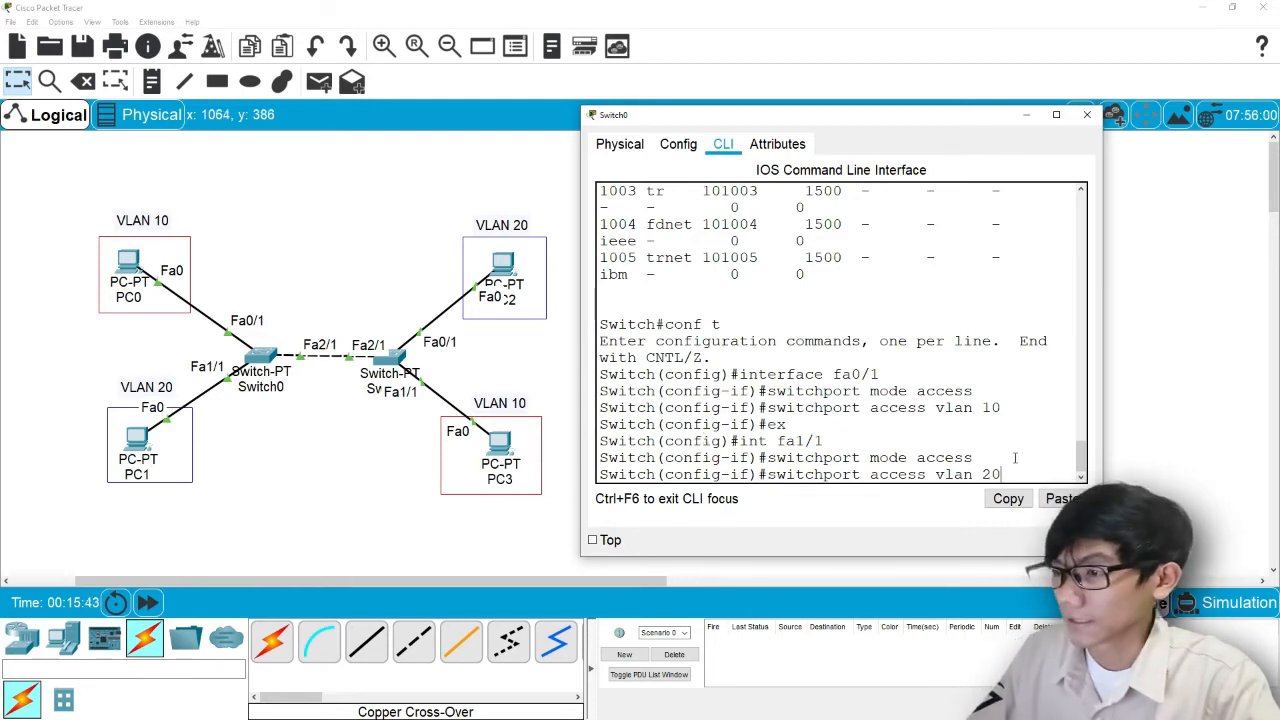
pyautogui.press('Return')
pyautogui.write('ex')
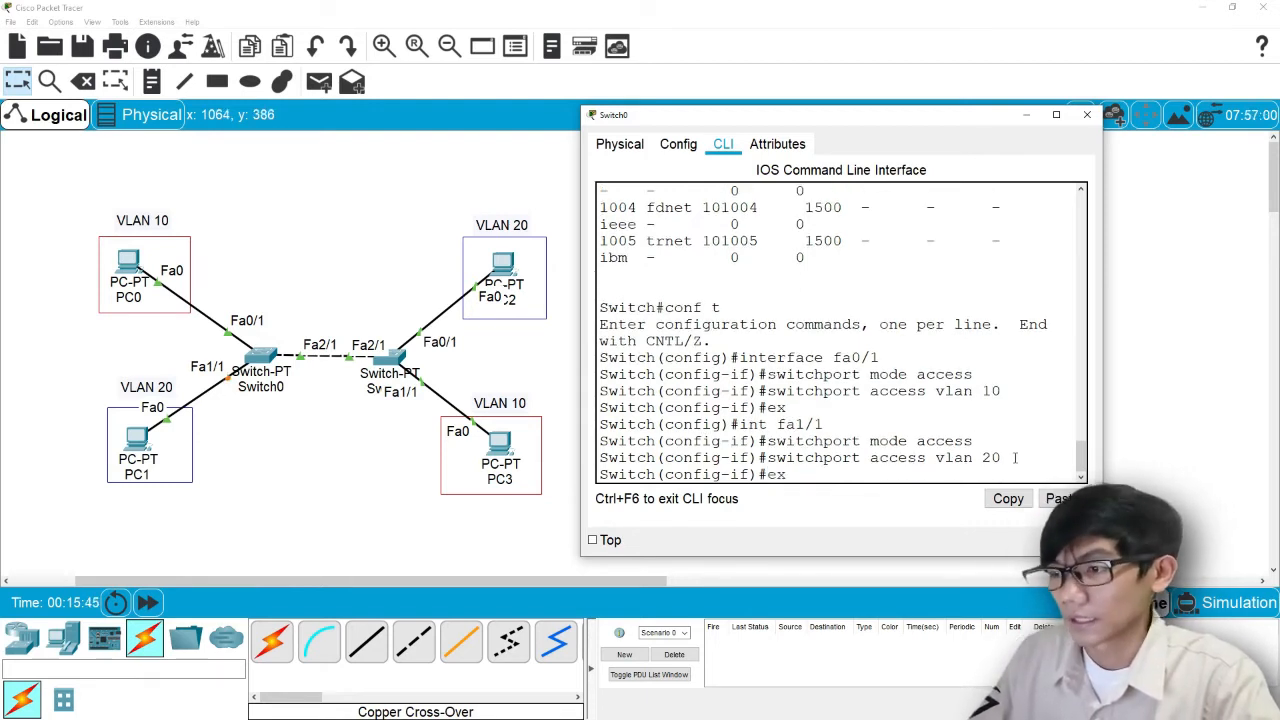
pyautogui.press('Return')
pyautogui.write('ex')
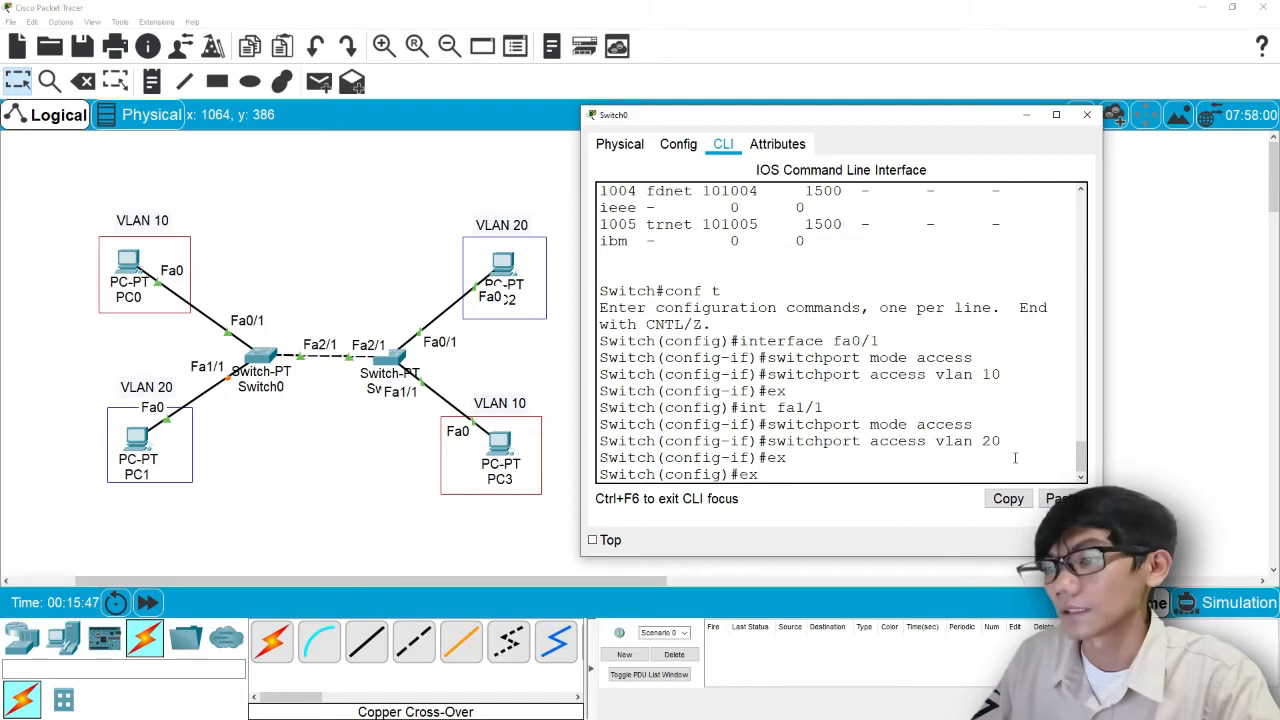
pyautogui.press('Return')
pyautogui.press('Return')
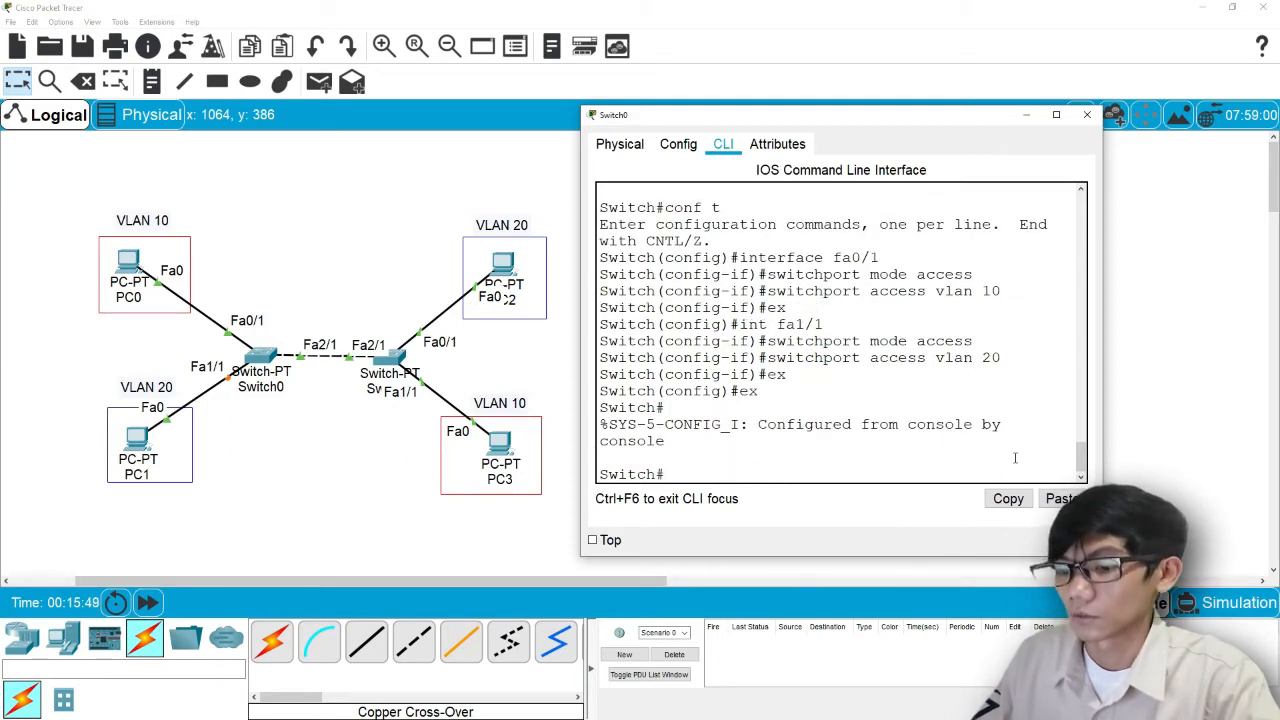
# List Switch0's VLANs with show vlan, examine the ports assigned to merah and biru, and close the switch window
pyautogui.write('show vlan')
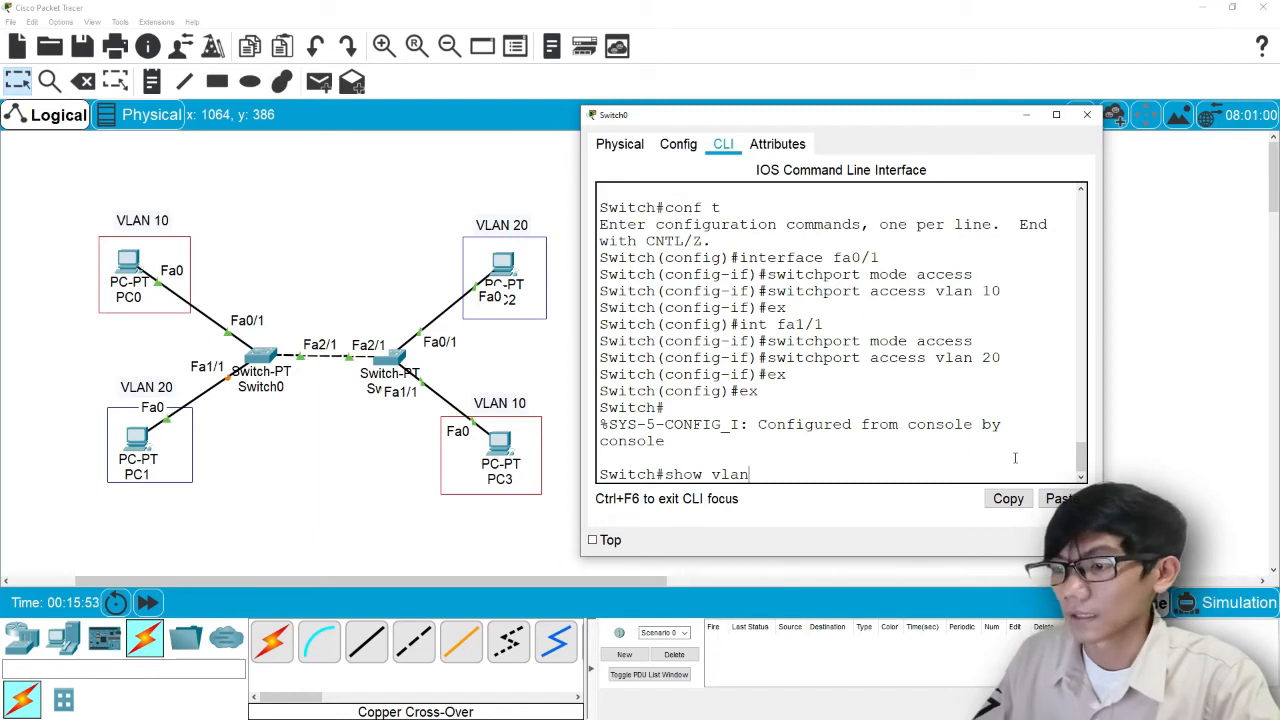
pyautogui.press('Return')
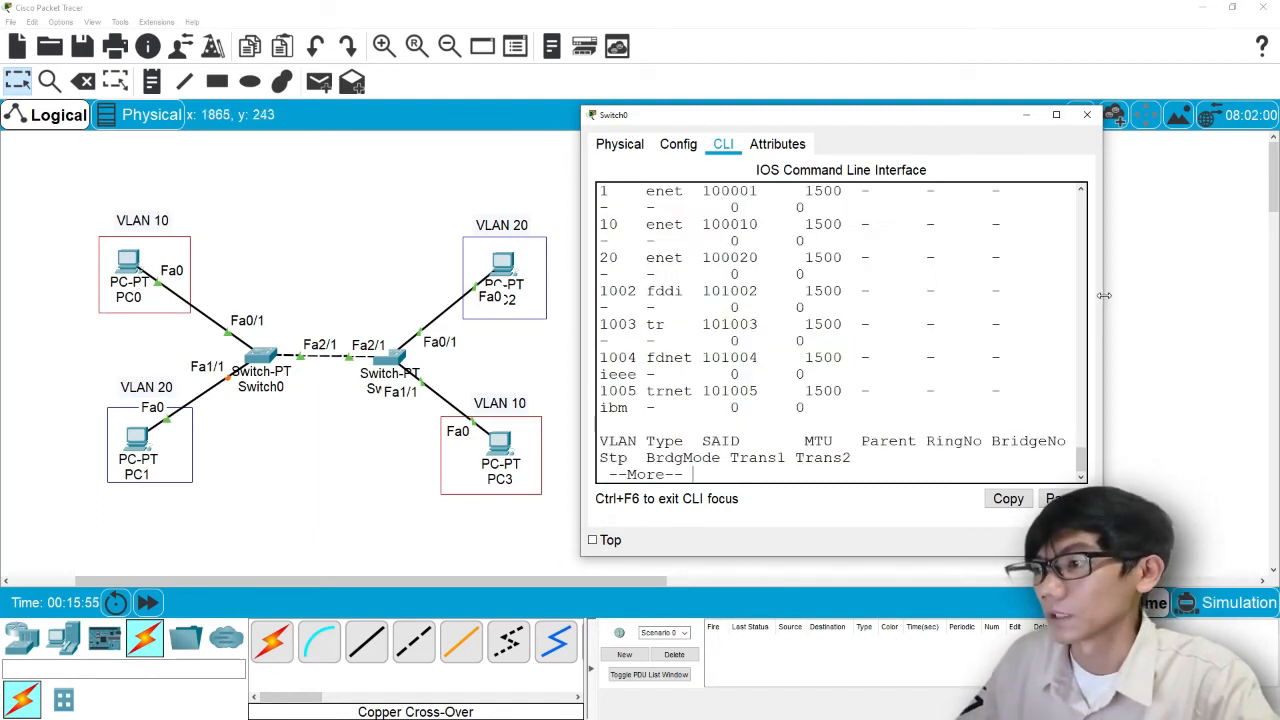
pyautogui.moveTo(1101, 298); pyautogui.dragTo(1206, 282)
pyautogui.scroll(6, 978, 291)
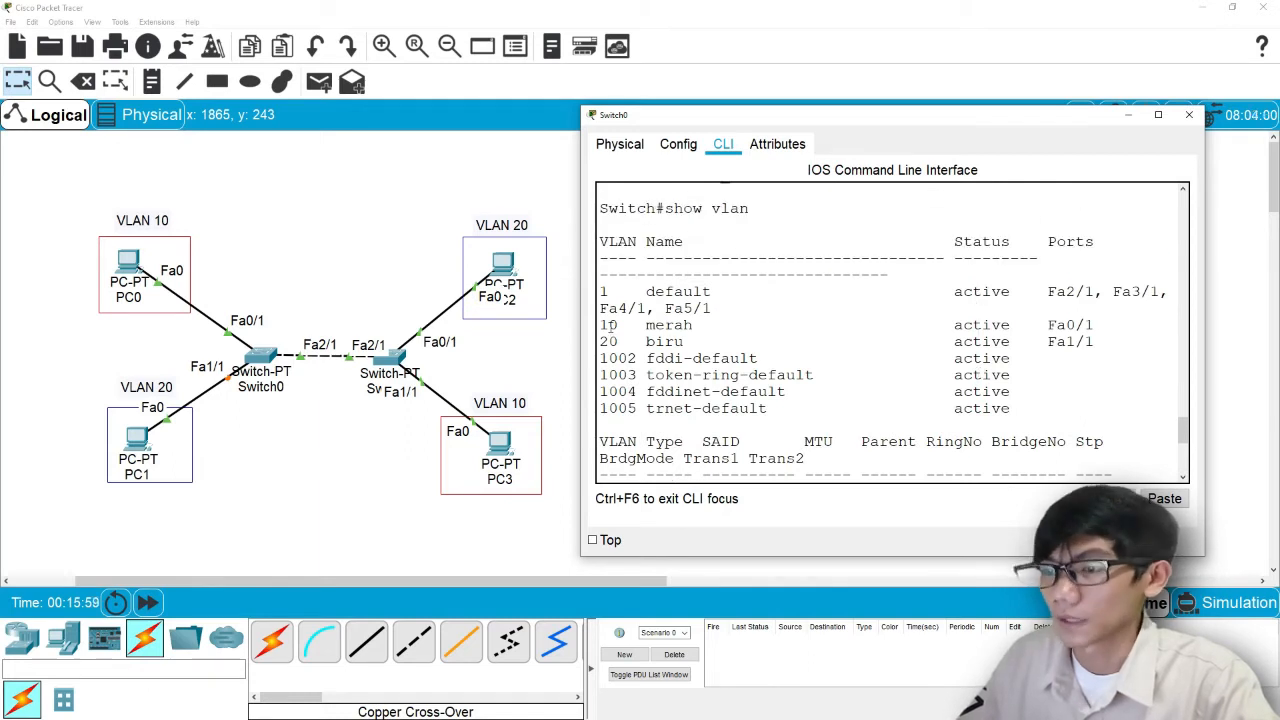
pyautogui.moveTo(601, 320); pyautogui.dragTo(1097, 345)
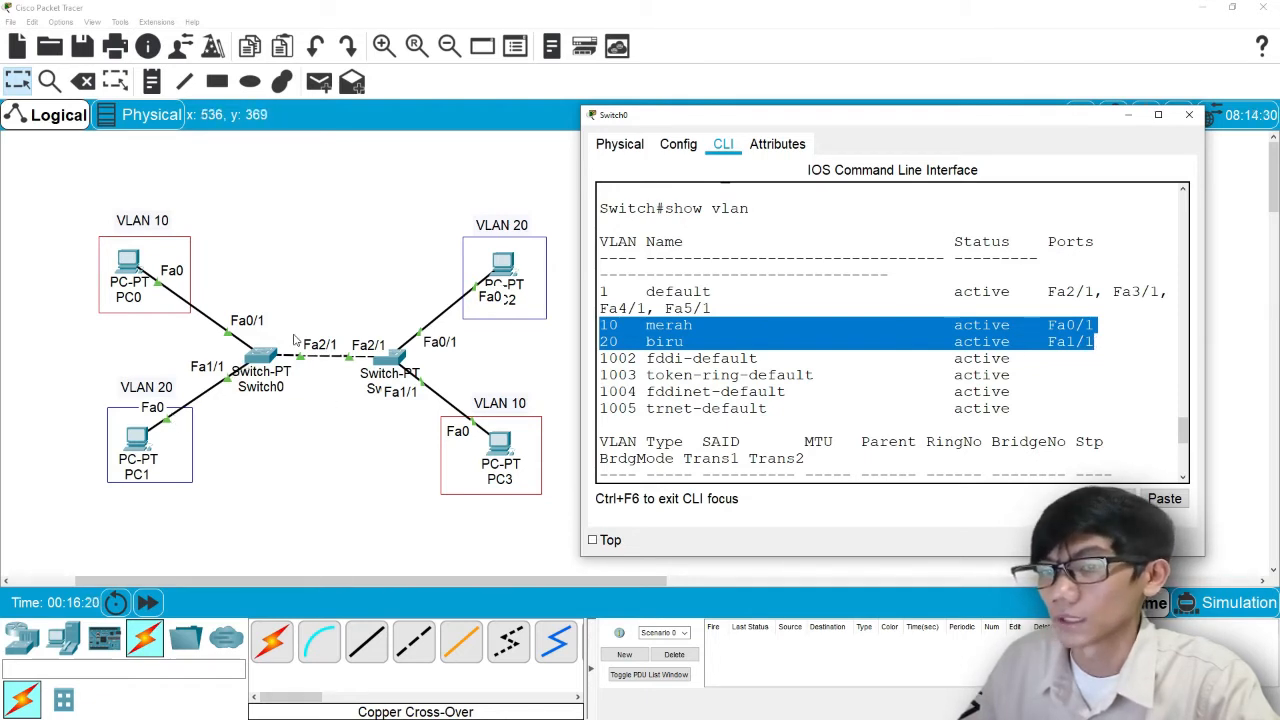
pyautogui.click(1188, 117)
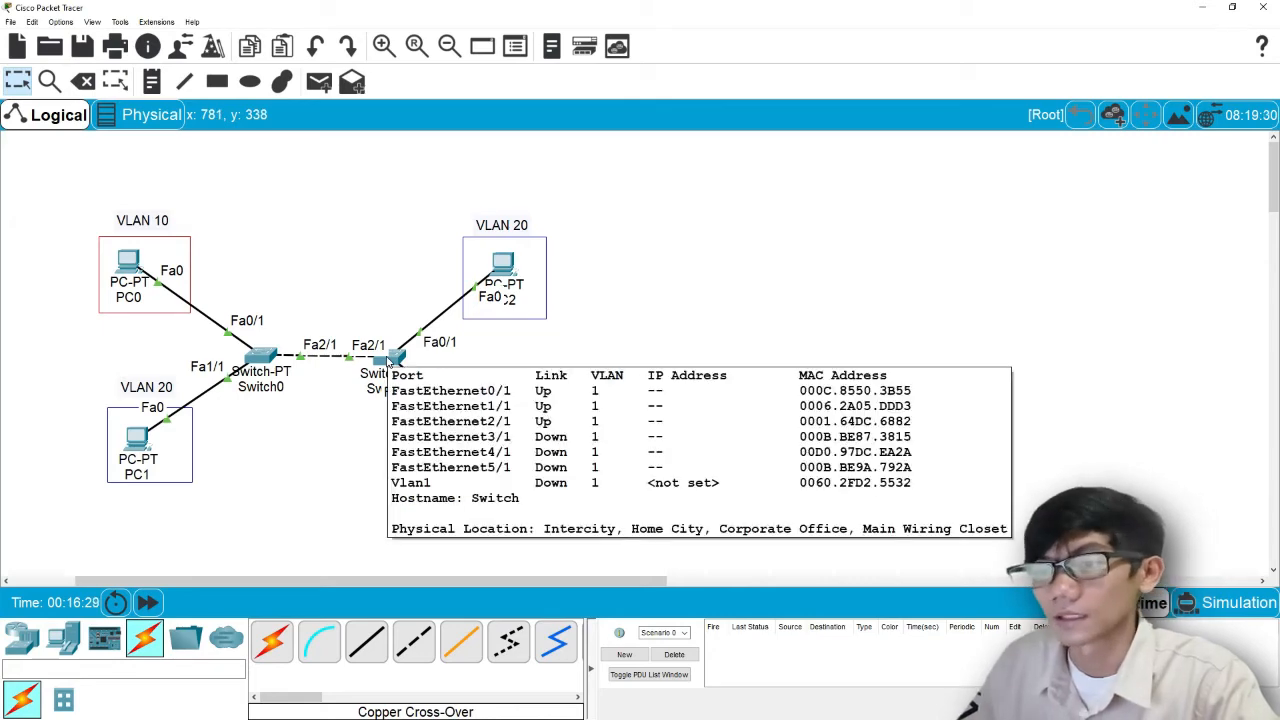
# Open Switch1's command-line interface beside the topology and bring up its command prompt
pyautogui.click(390, 360)
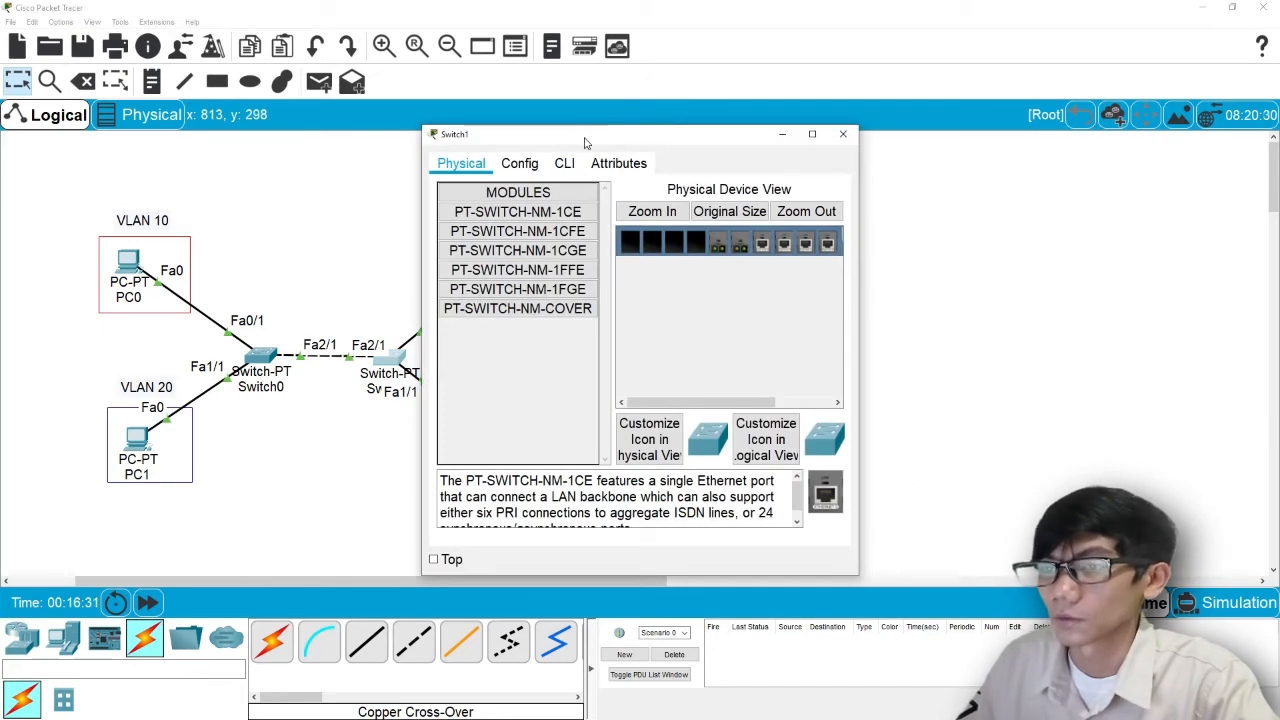
pyautogui.moveTo(596, 130); pyautogui.dragTo(743, 119)
pyautogui.click(712, 152)
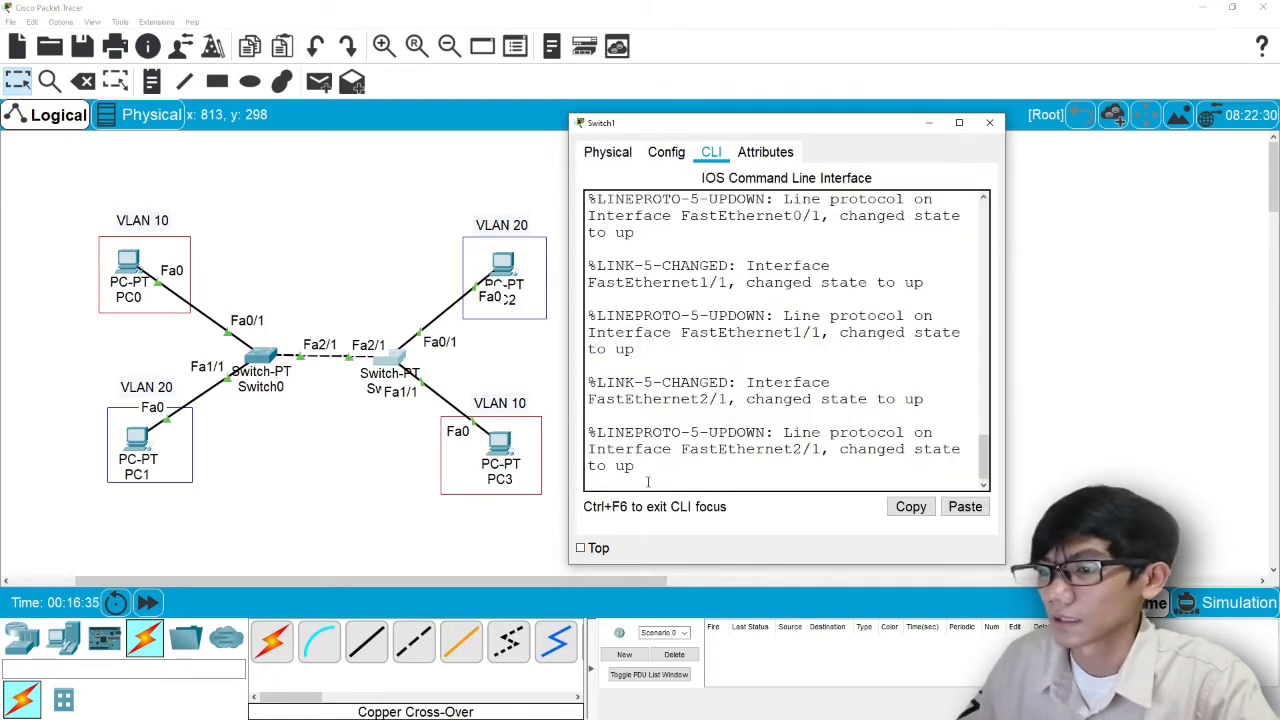
pyautogui.press('Return')
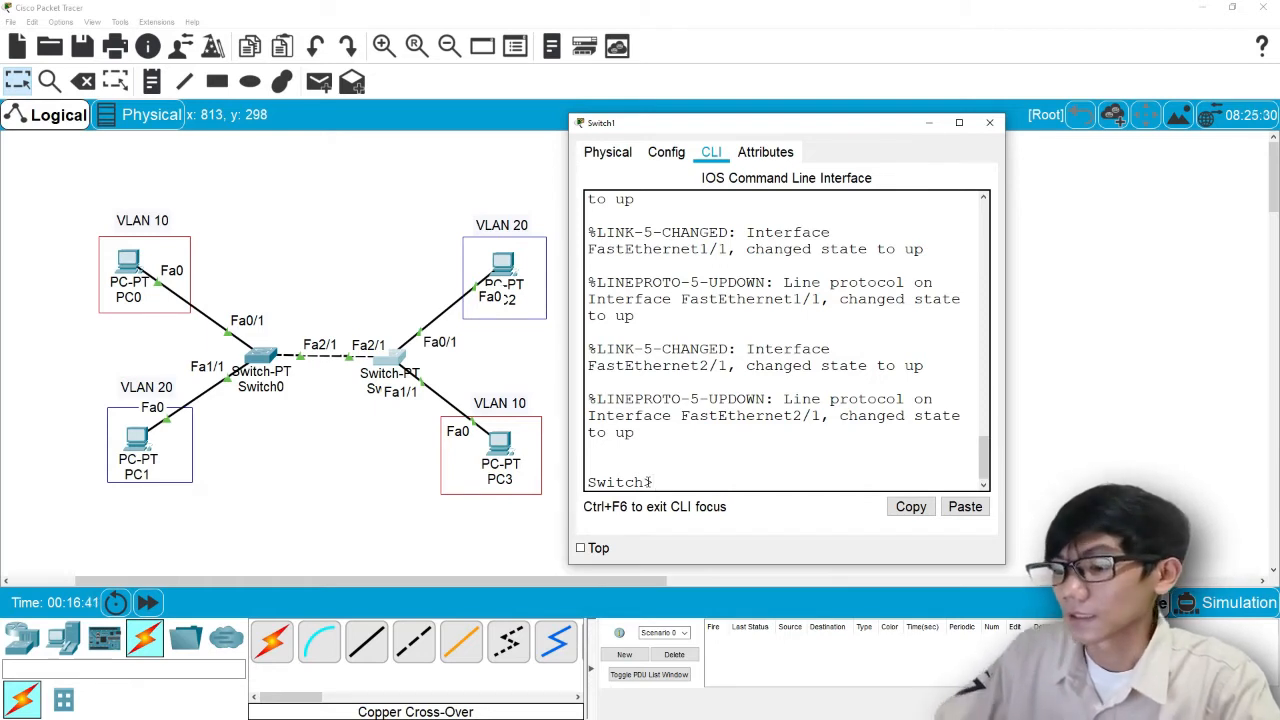
# Enter privileged mode and global configuration mode on Switch1 with en and conf t
pyautogui.write('en')
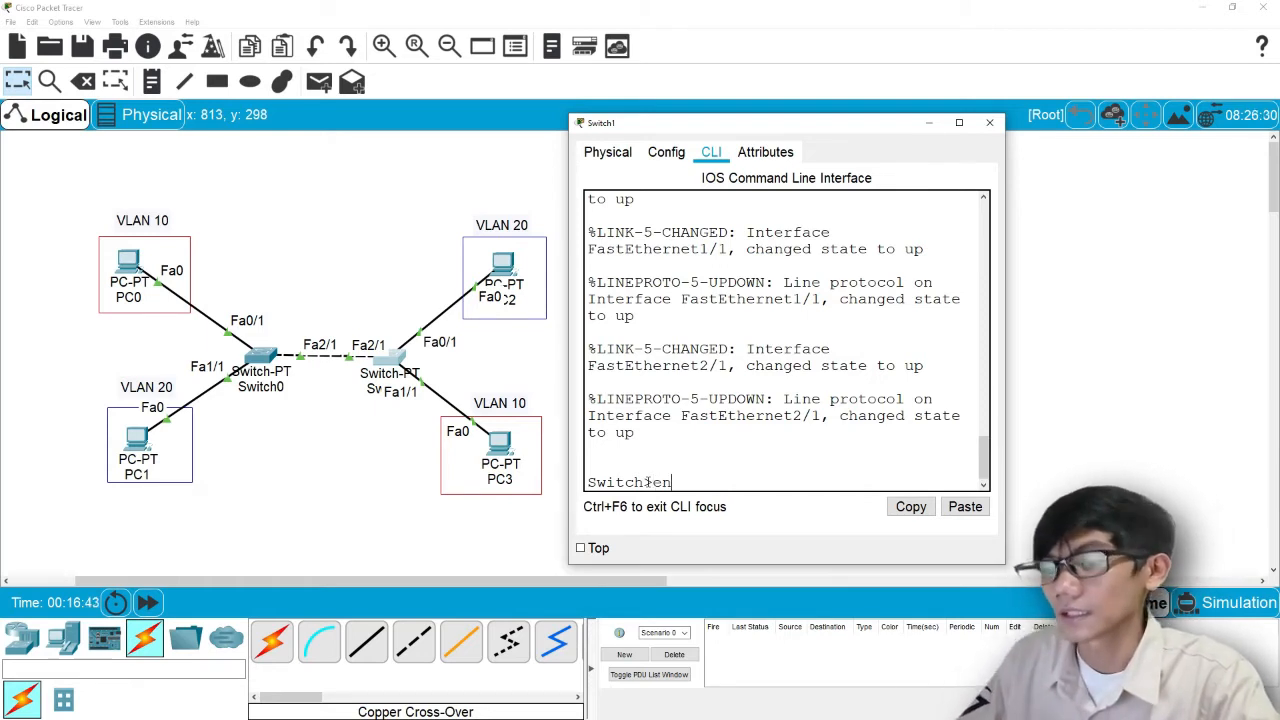
pyautogui.press('Return')
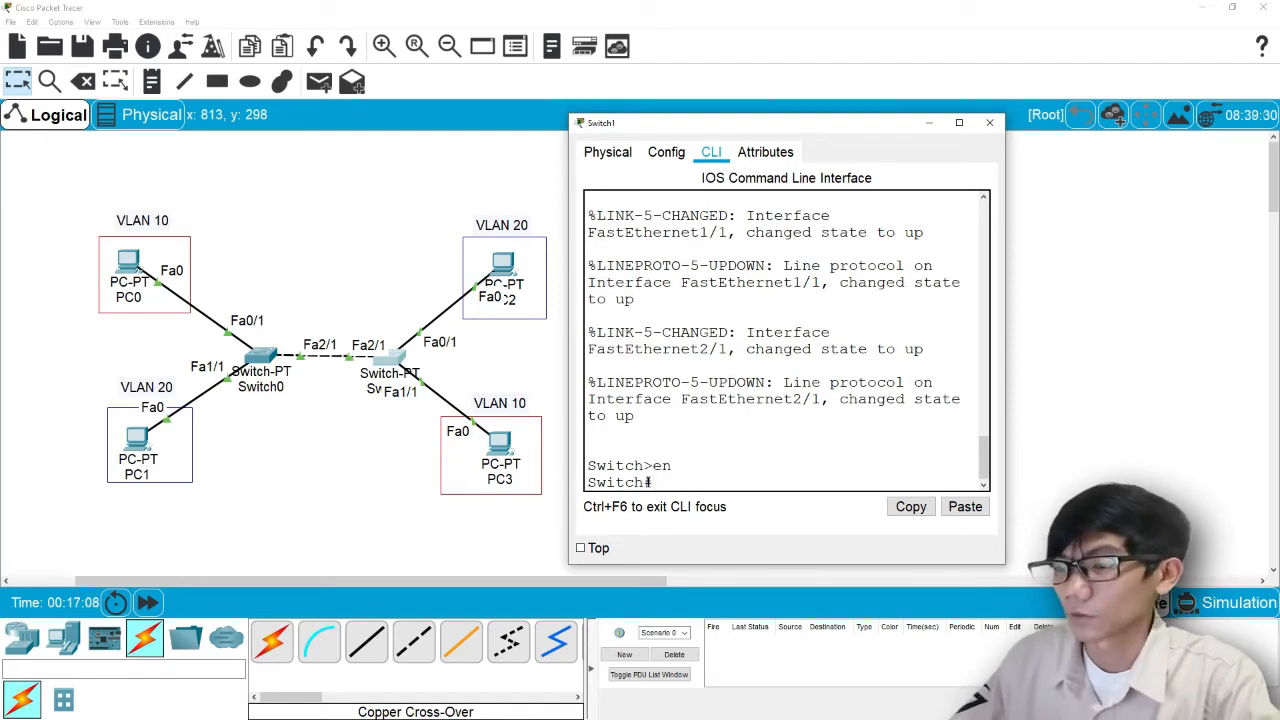
pyautogui.write('conf')
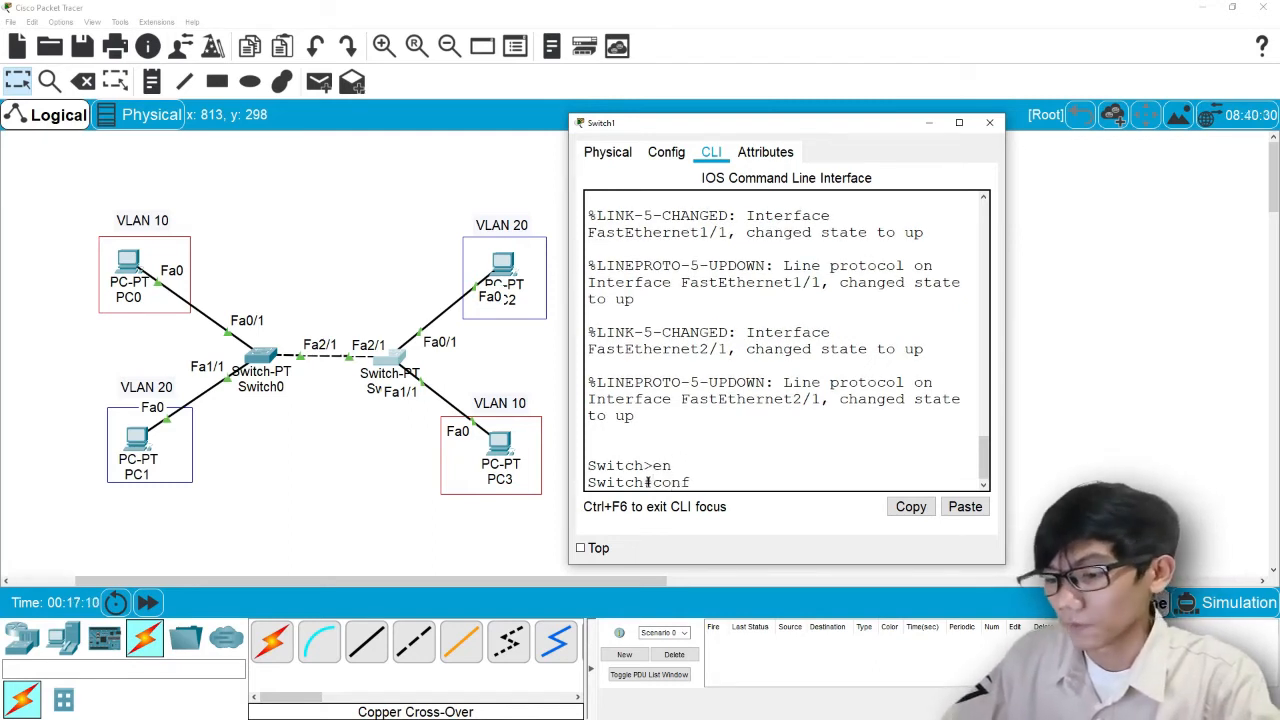
pyautogui.write(' t')
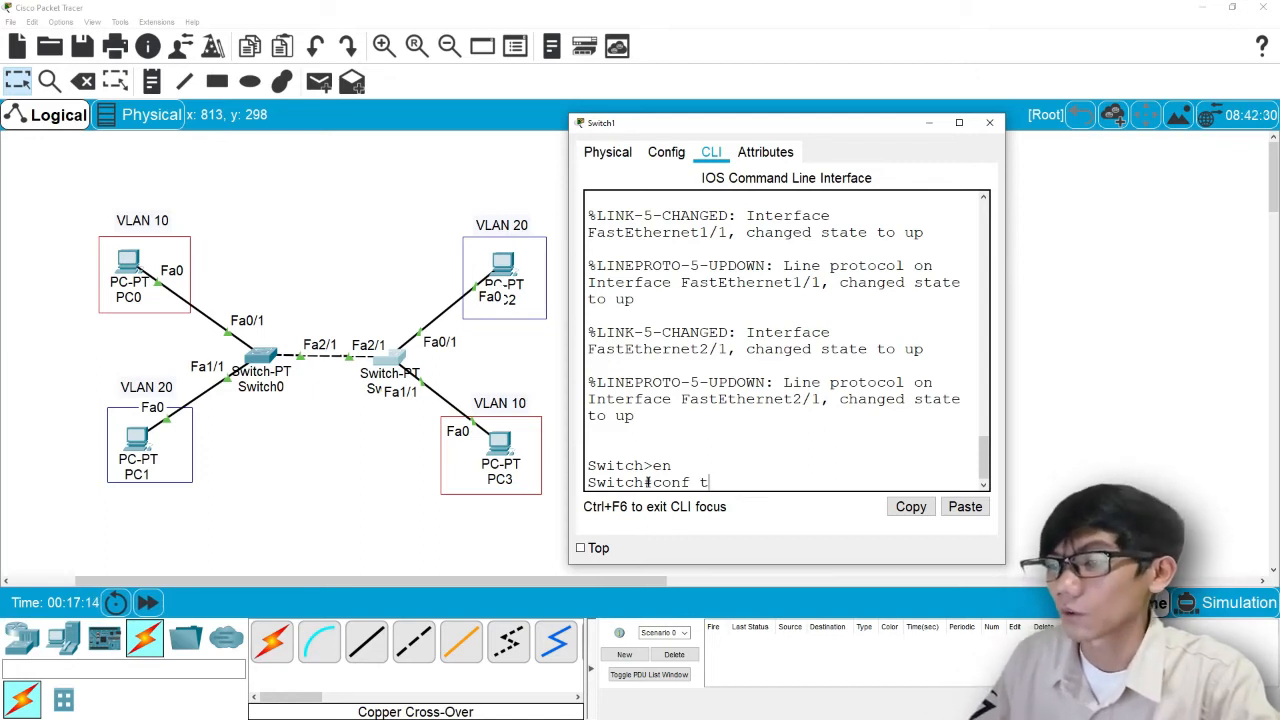
pyautogui.press('Return')
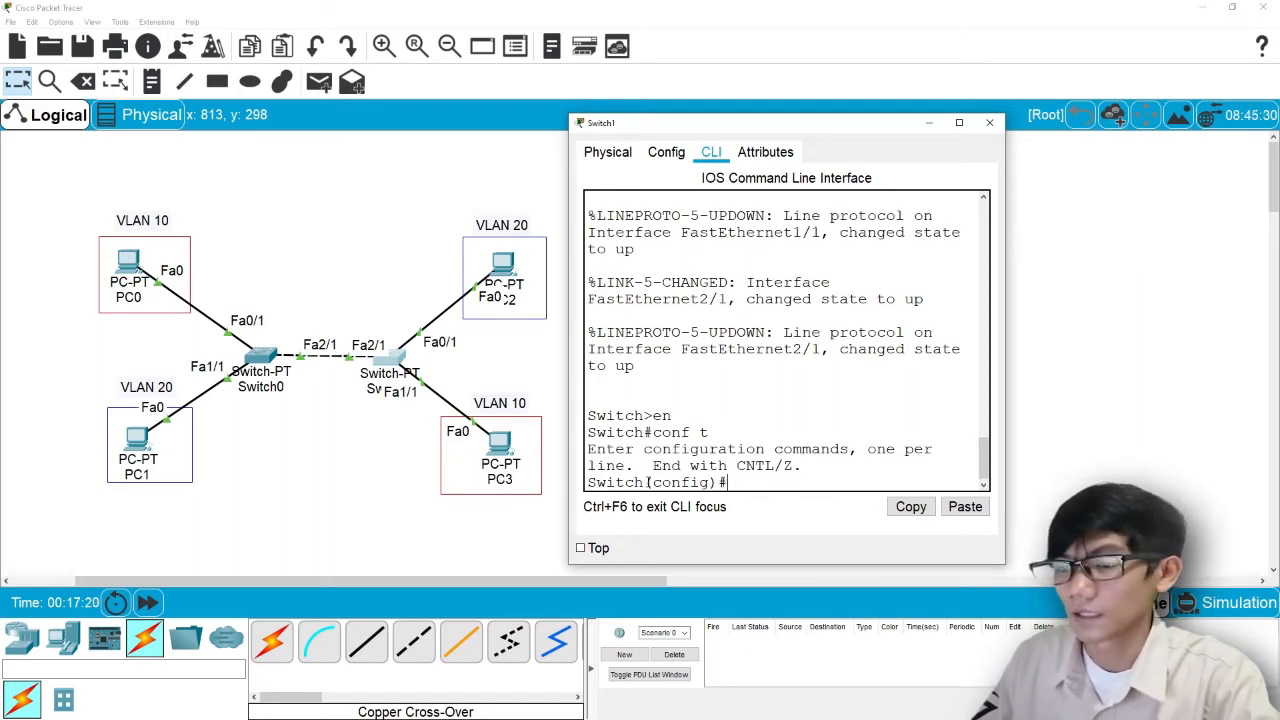
# Create VLAN 10 on Switch1, name it merah, and exit to global configuration mode
pyautogui.write('vlan')
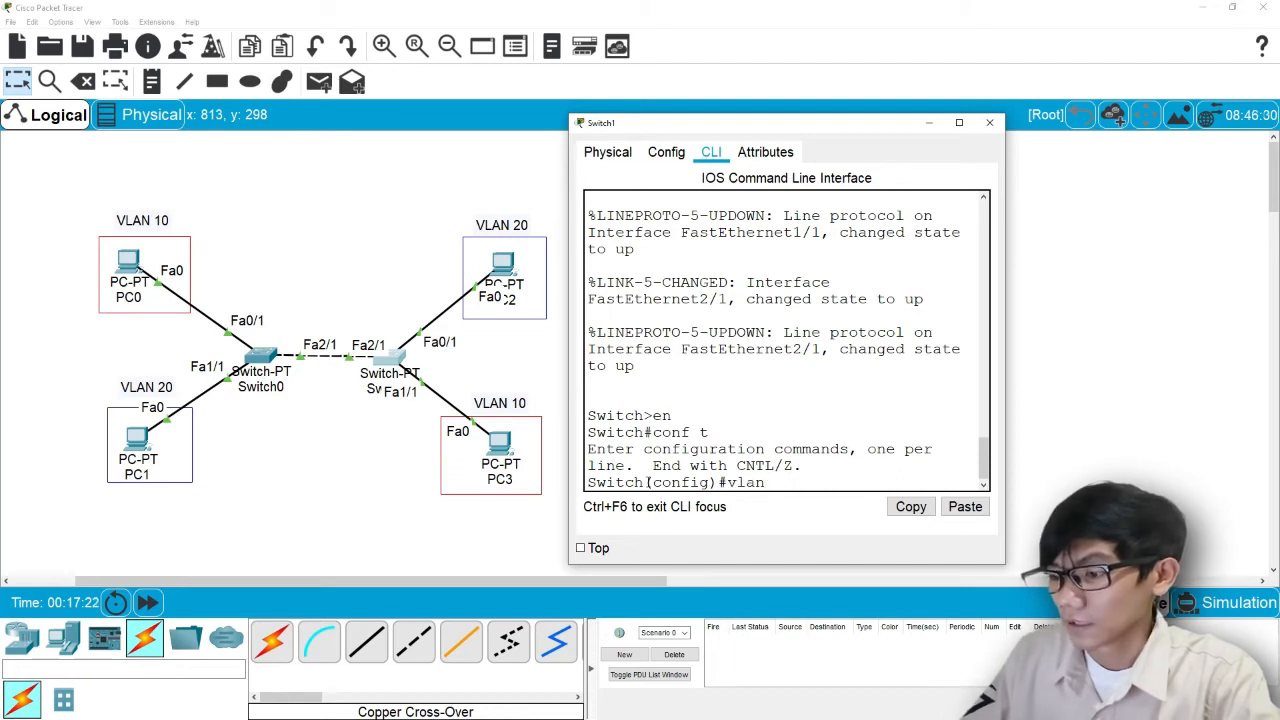
pyautogui.write(' 10')
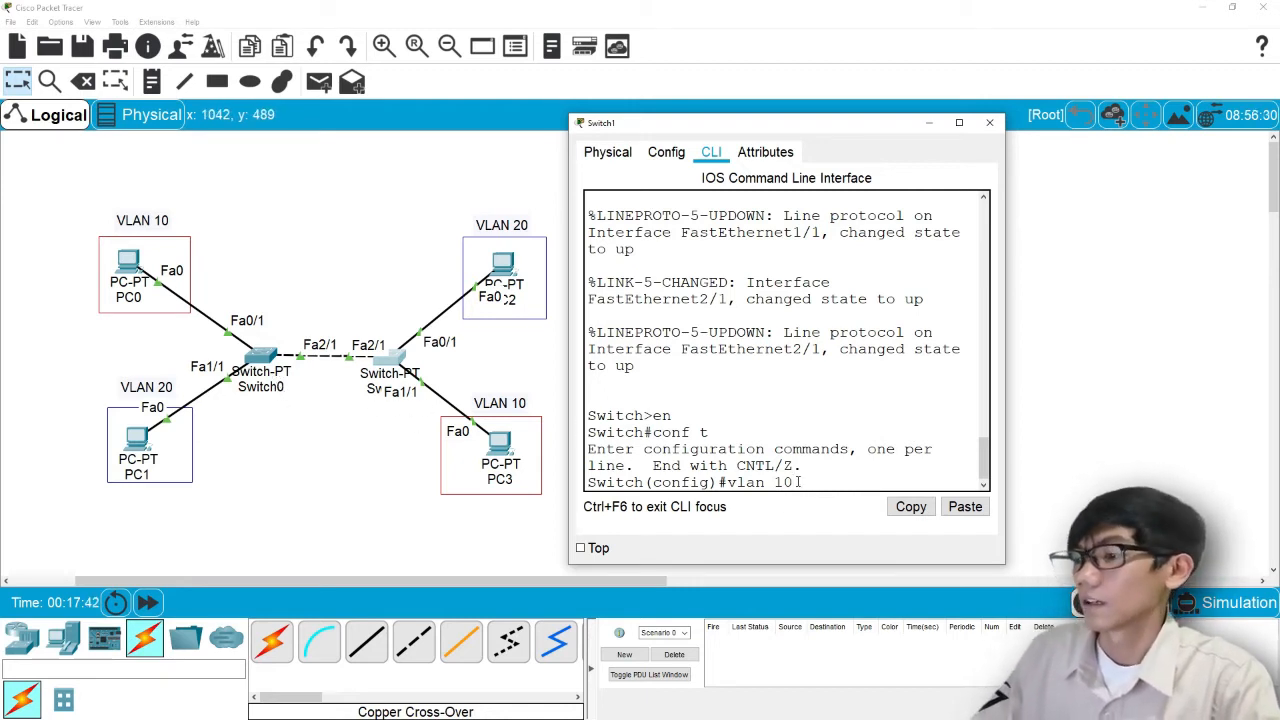
pyautogui.press('Return')
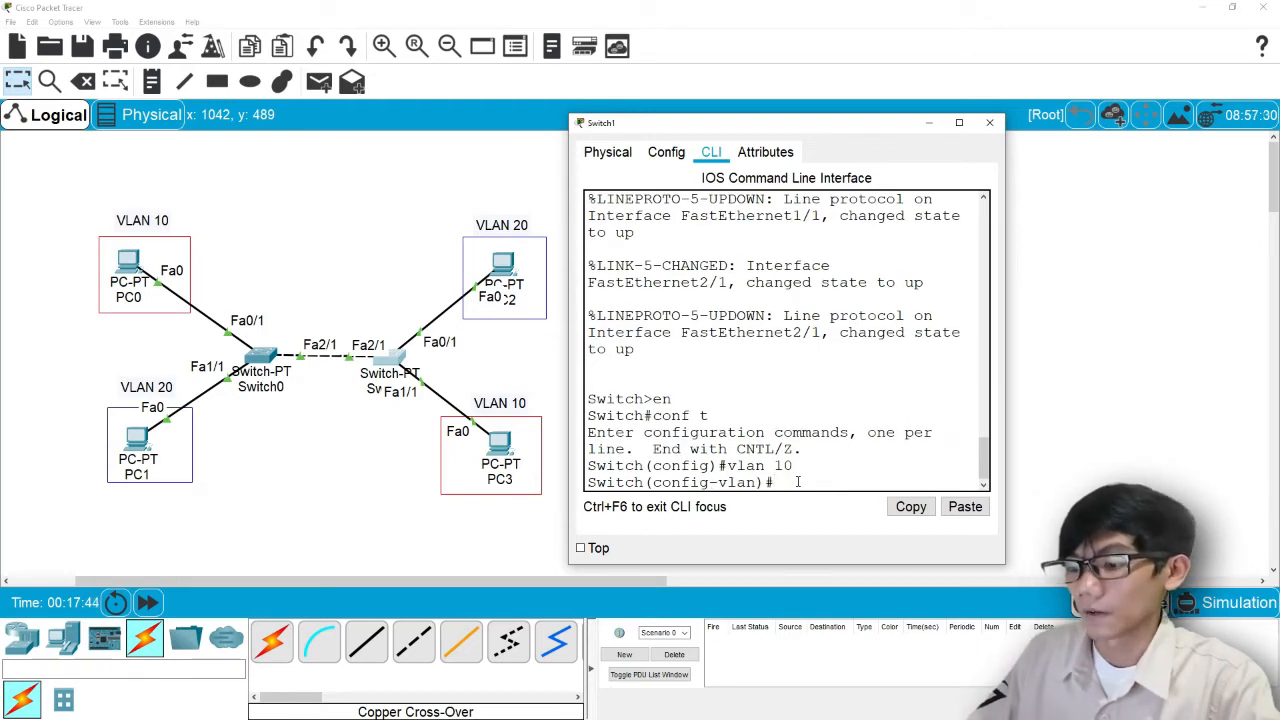
pyautogui.write('name')
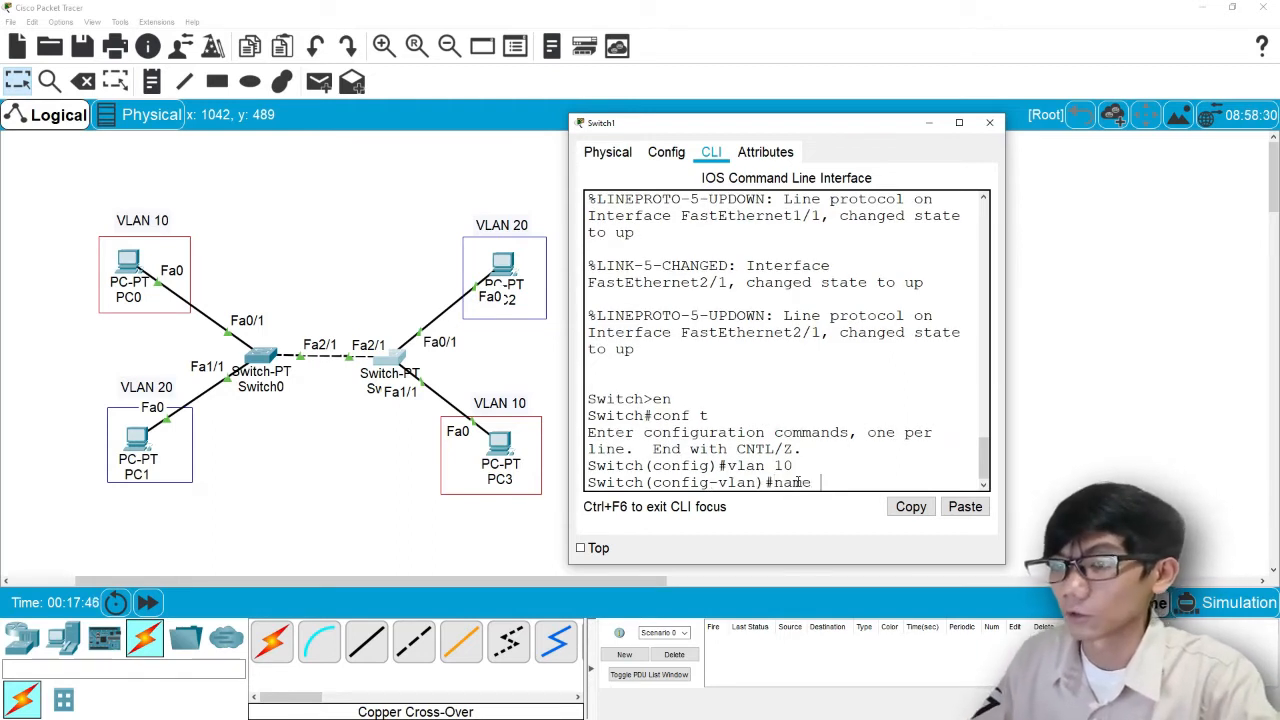
pyautogui.write(' merha')
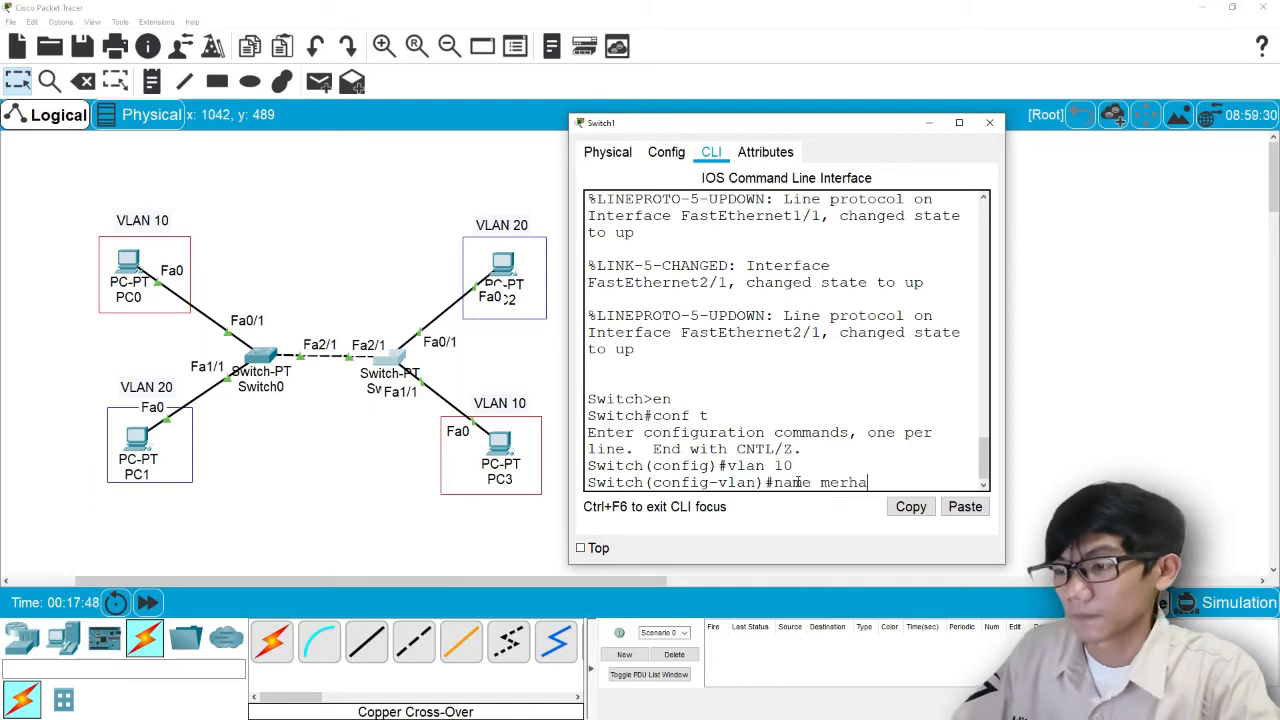
pyautogui.press('BackSpace')
pyautogui.press('BackSpace')
pyautogui.write('ah')
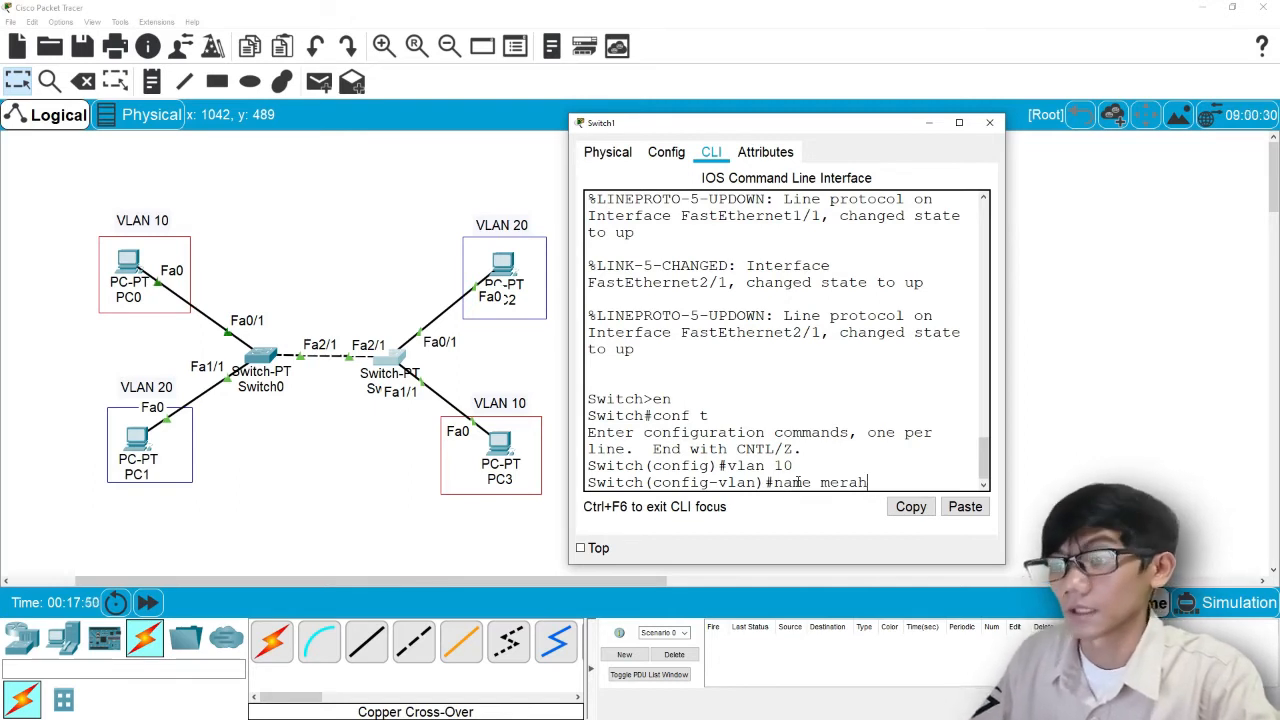
pyautogui.press('Return')
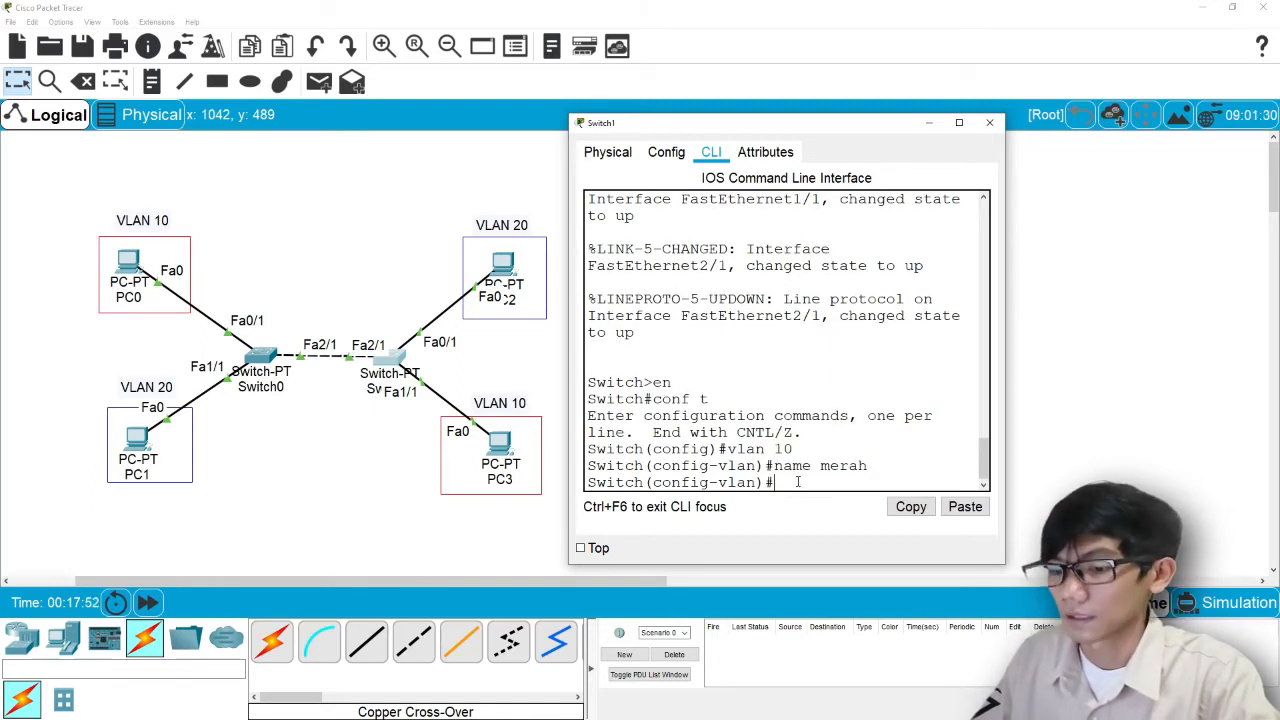
pyautogui.write('ex')
pyautogui.press('Return')
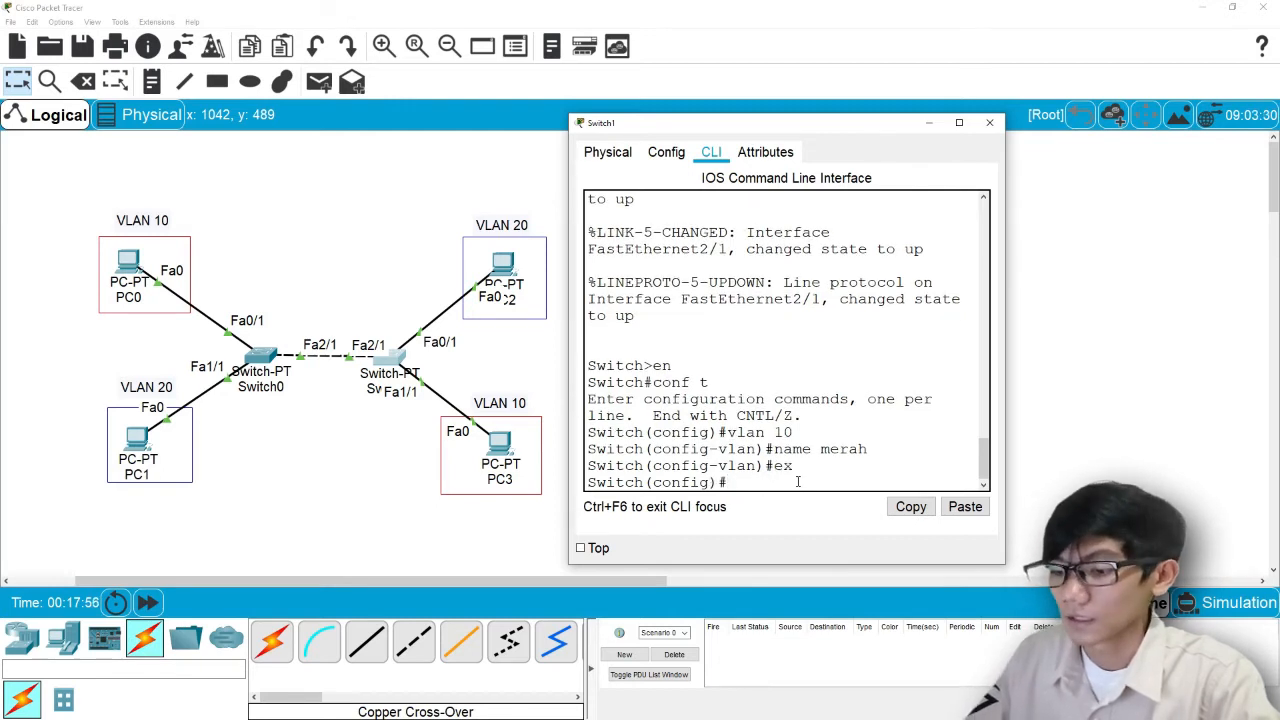
# Create VLAN 20 on Switch1 and name it biru
pyautogui.write('vlan')
pyautogui.press('BackSpace')
pyautogui.press('BackSpace')
pyautogui.press('BackSpace')
pyautogui.write('lan')
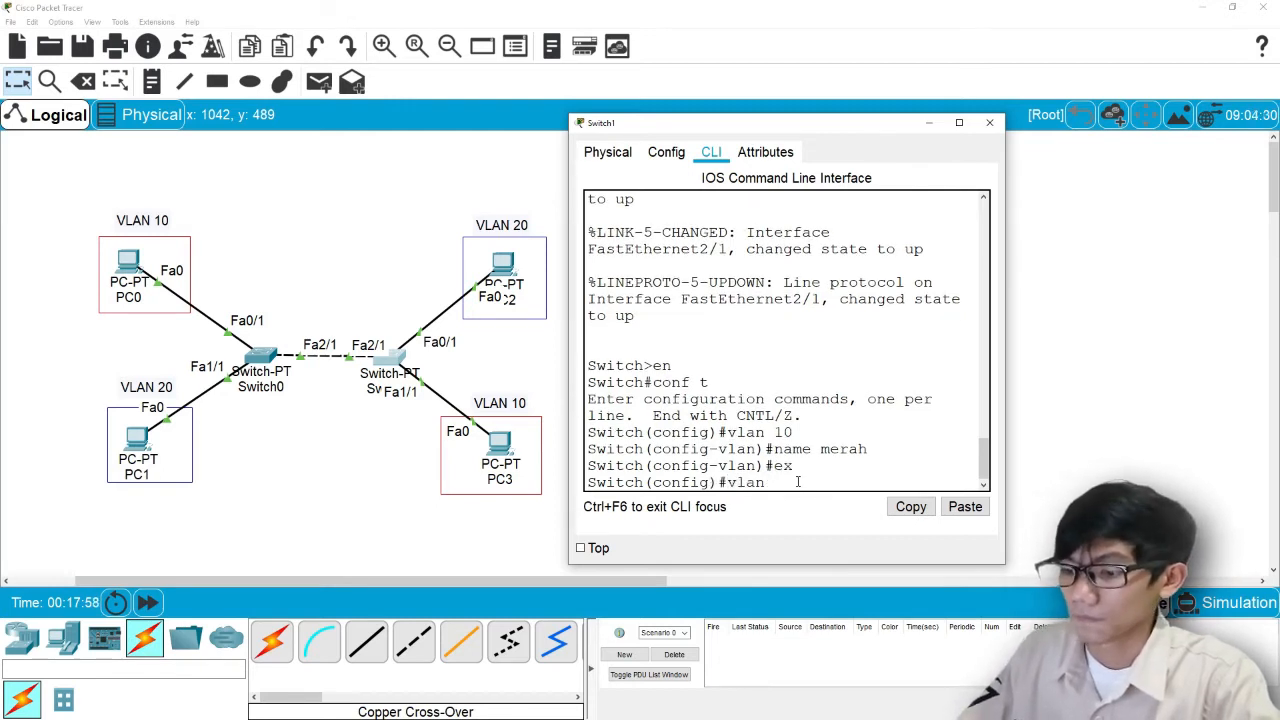
pyautogui.write(' 20')
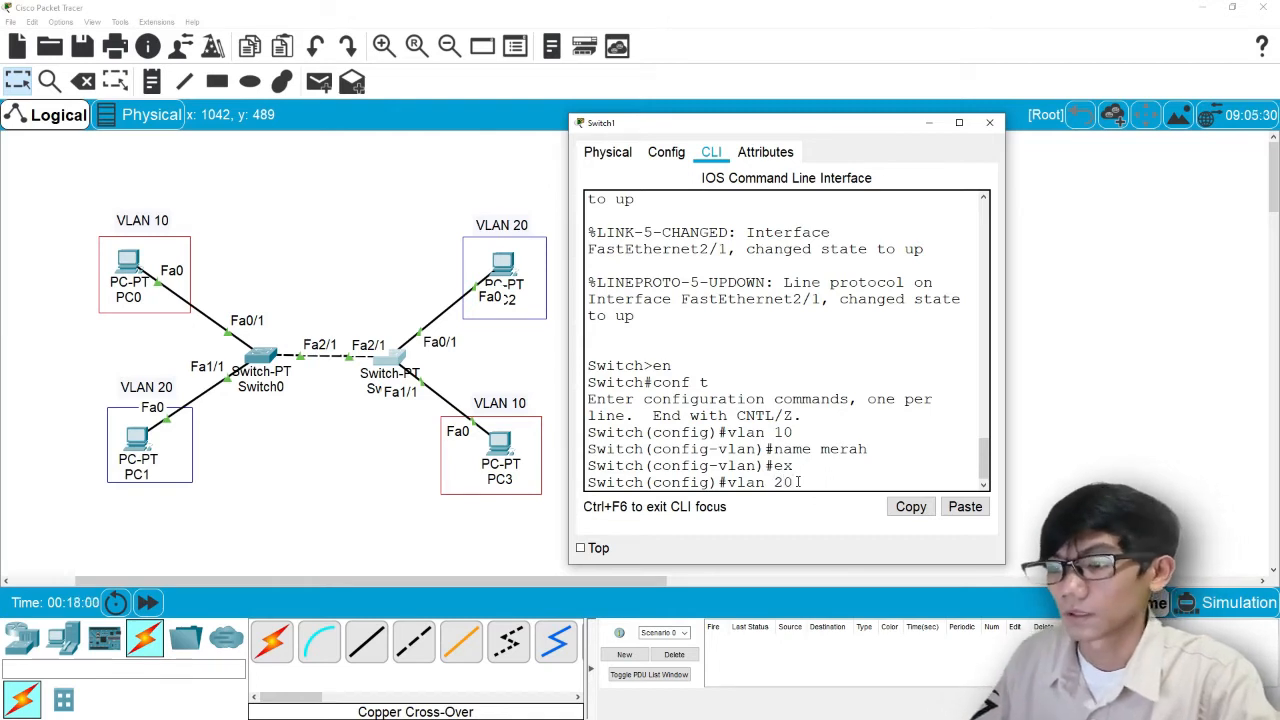
pyautogui.press('Return')
pyautogui.write('name')
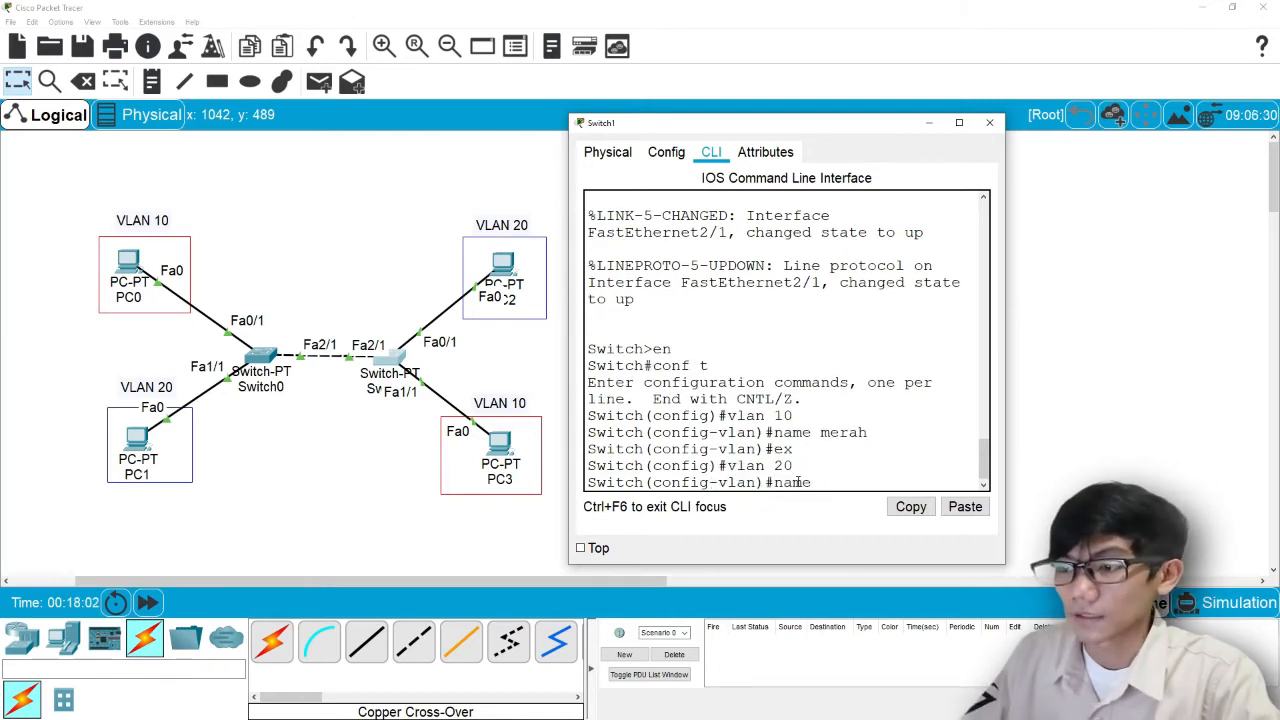
pyautogui.write(' biru')
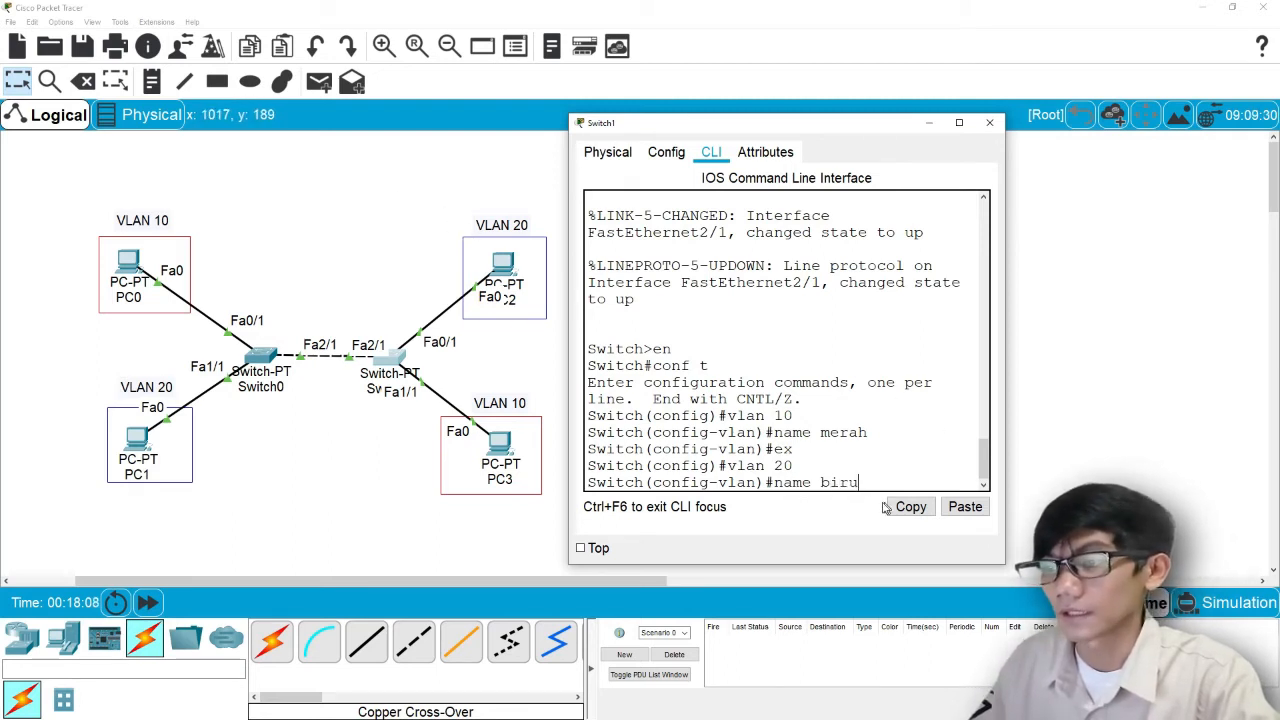
pyautogui.press('Return')
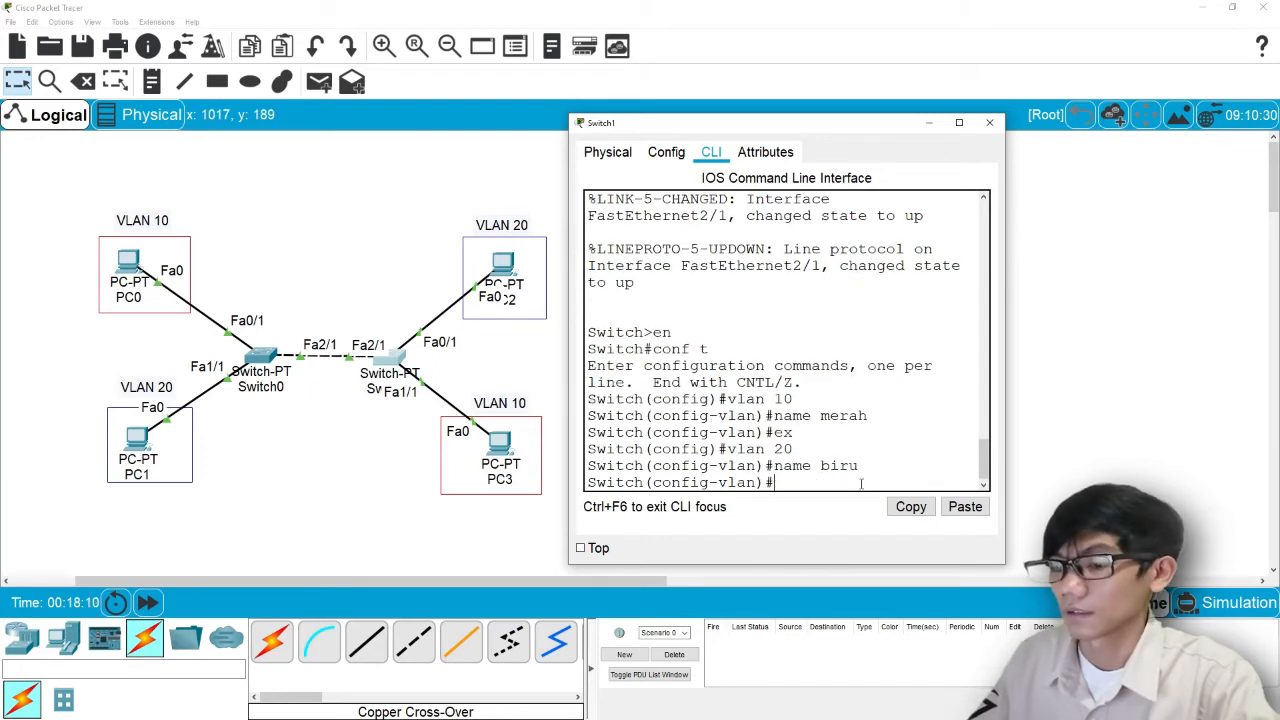
# Exit Switch1's VLAN and global configuration modes with ex, back to the privileged prompt
pyautogui.write('ex')
pyautogui.press('Return')
pyautogui.write('ex')
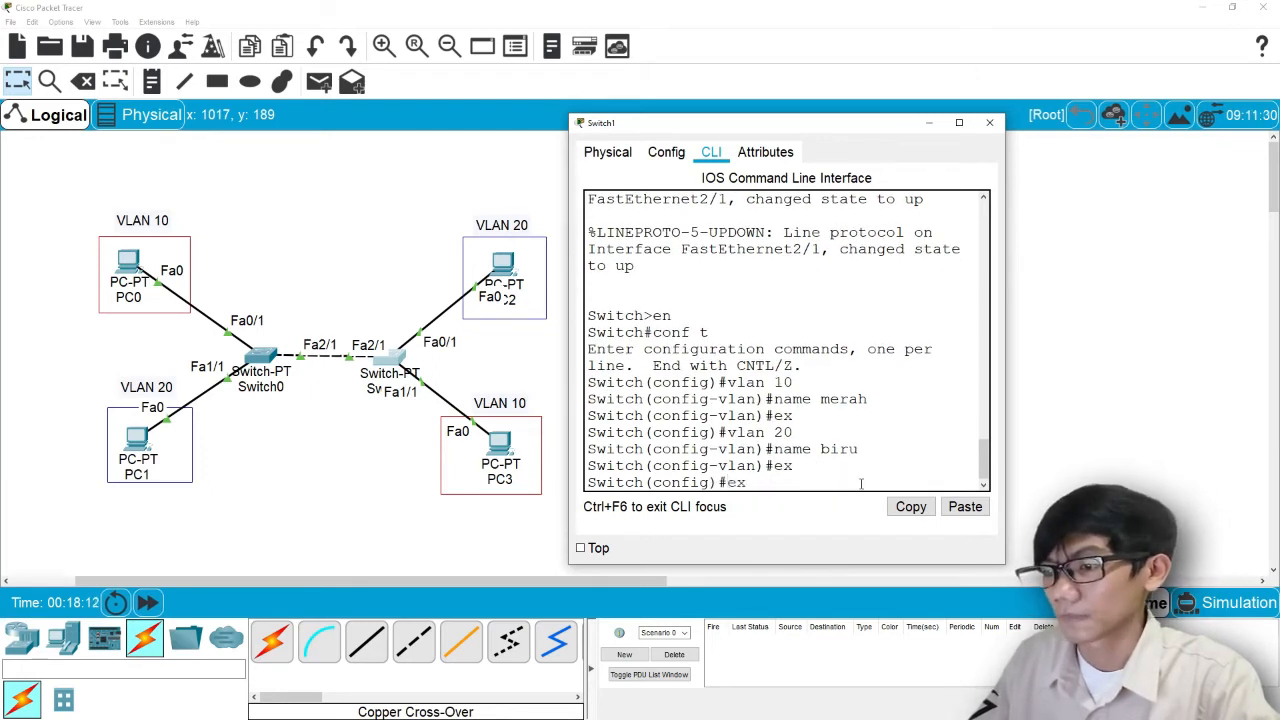
pyautogui.press('Return')
pyautogui.press('Return')
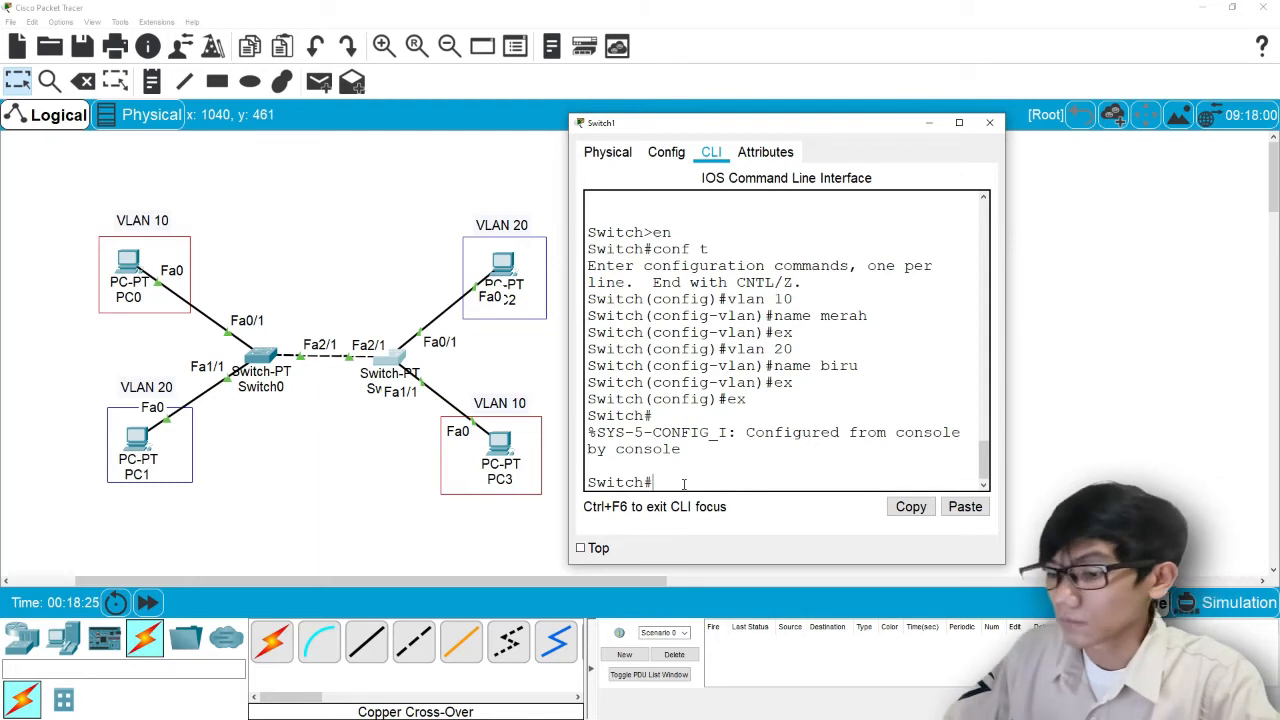
# Reenter global configuration with conf t and set Switch1's port fa0/1 to access mode with switchport mode access
pyautogui.write('conf t')
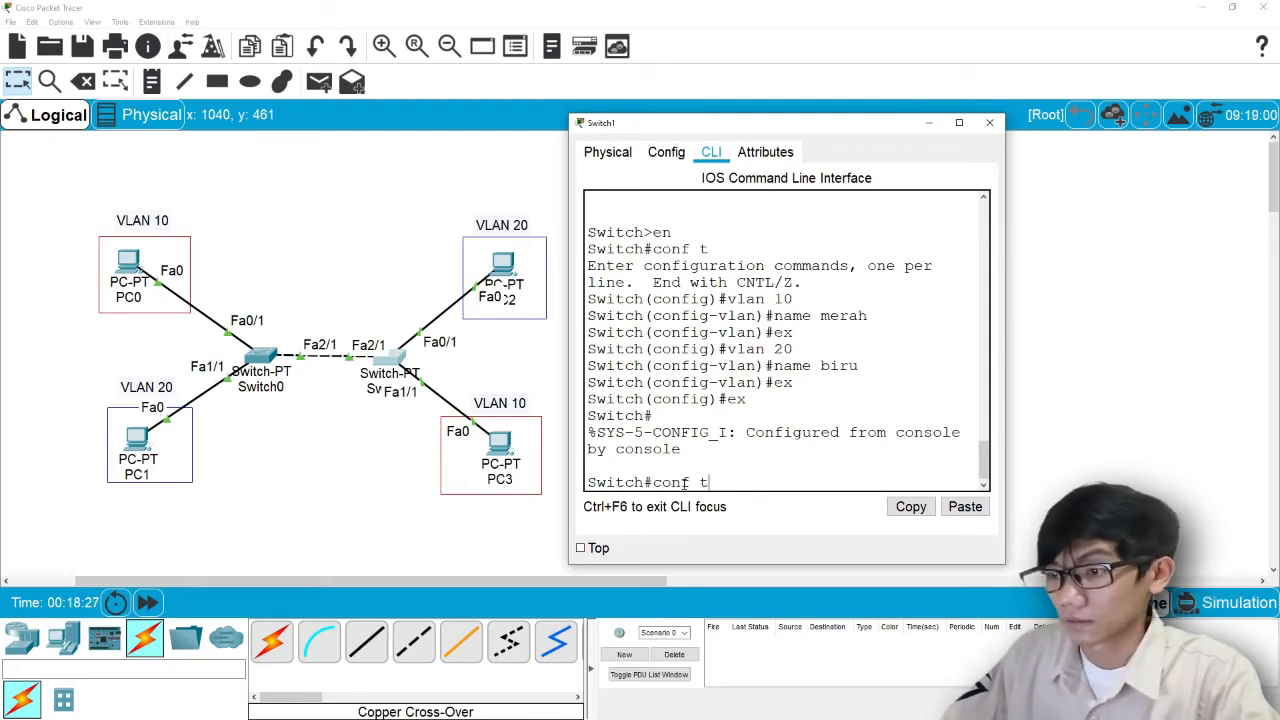
pyautogui.press('Return')
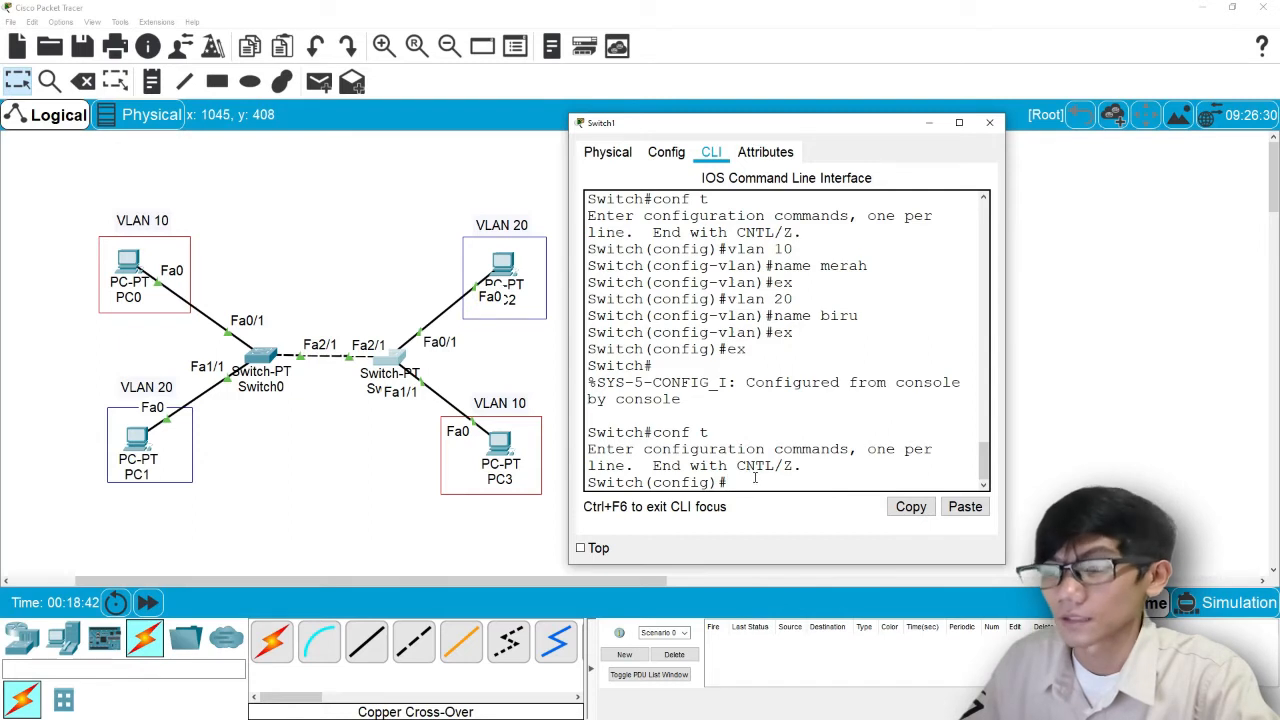
pyautogui.write('int ')
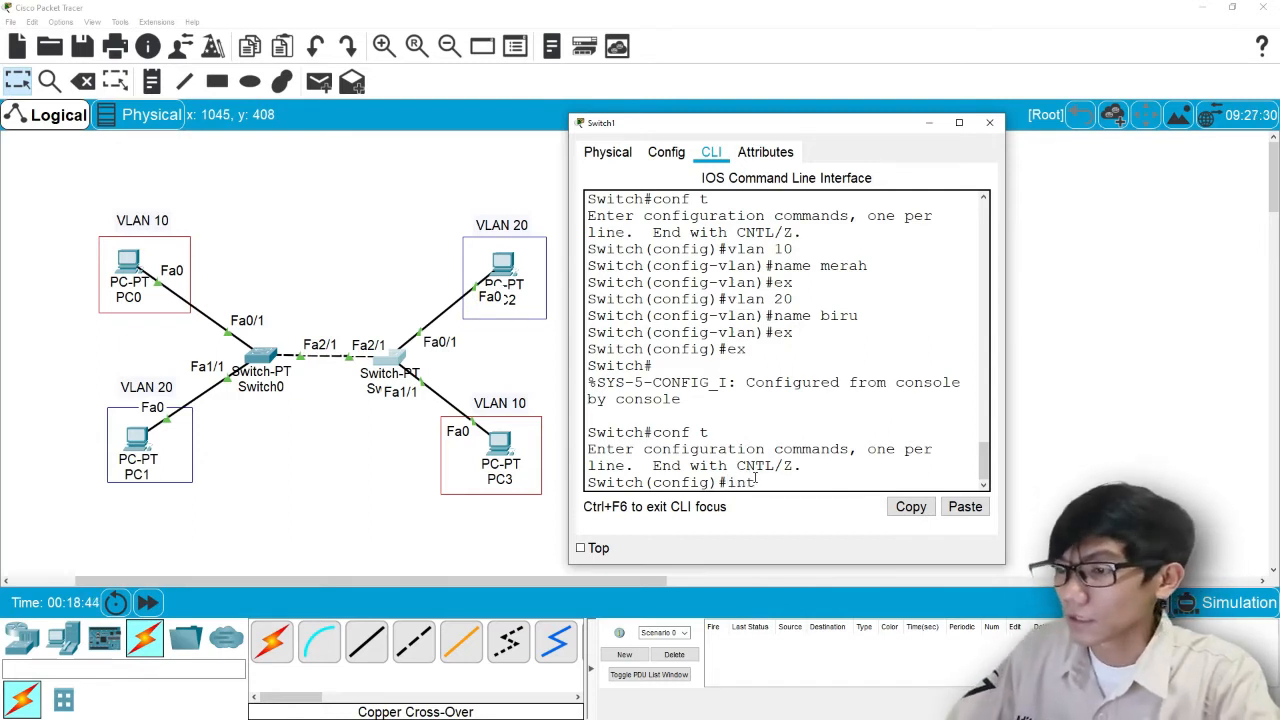
pyautogui.write('fa')
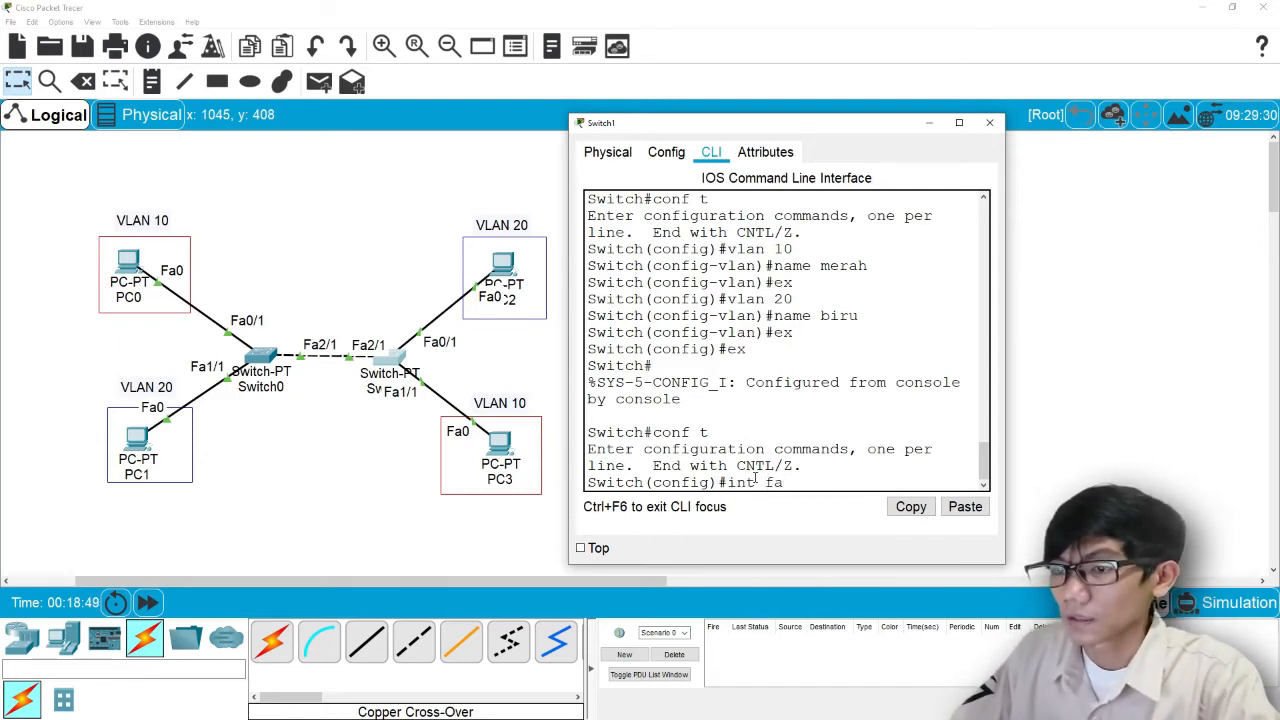
pyautogui.write('0/1')
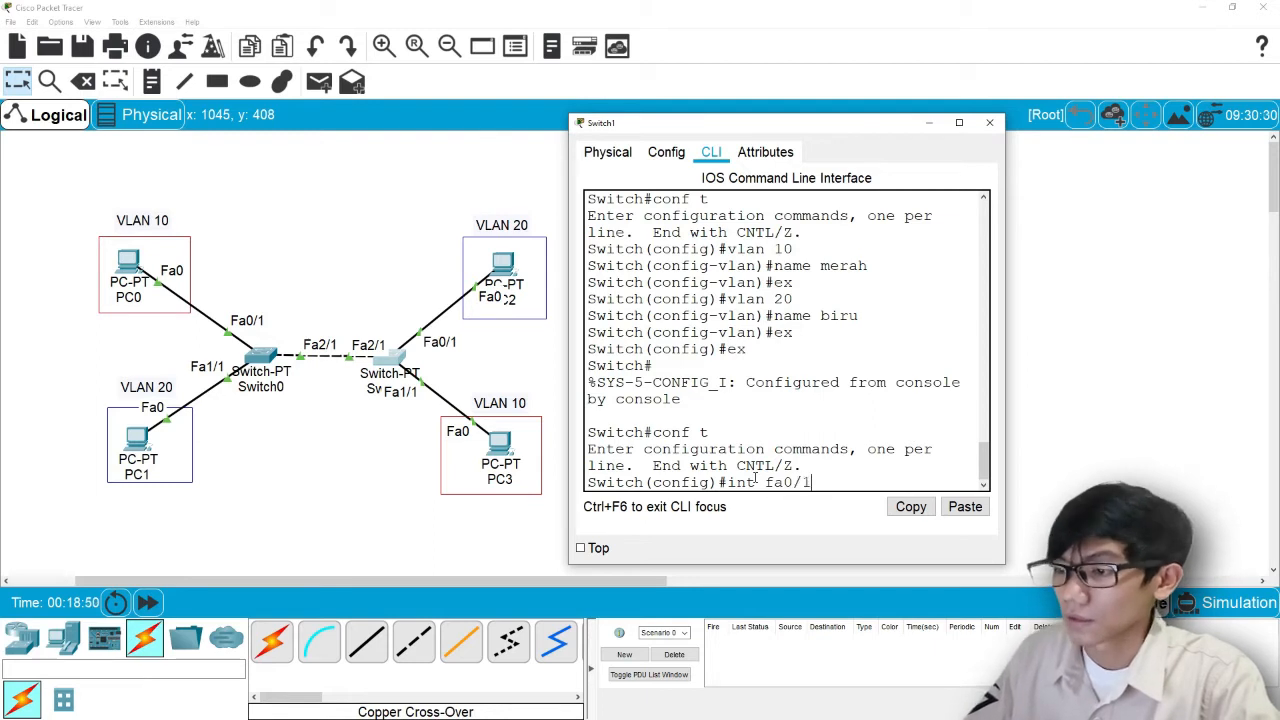
pyautogui.press('Return')
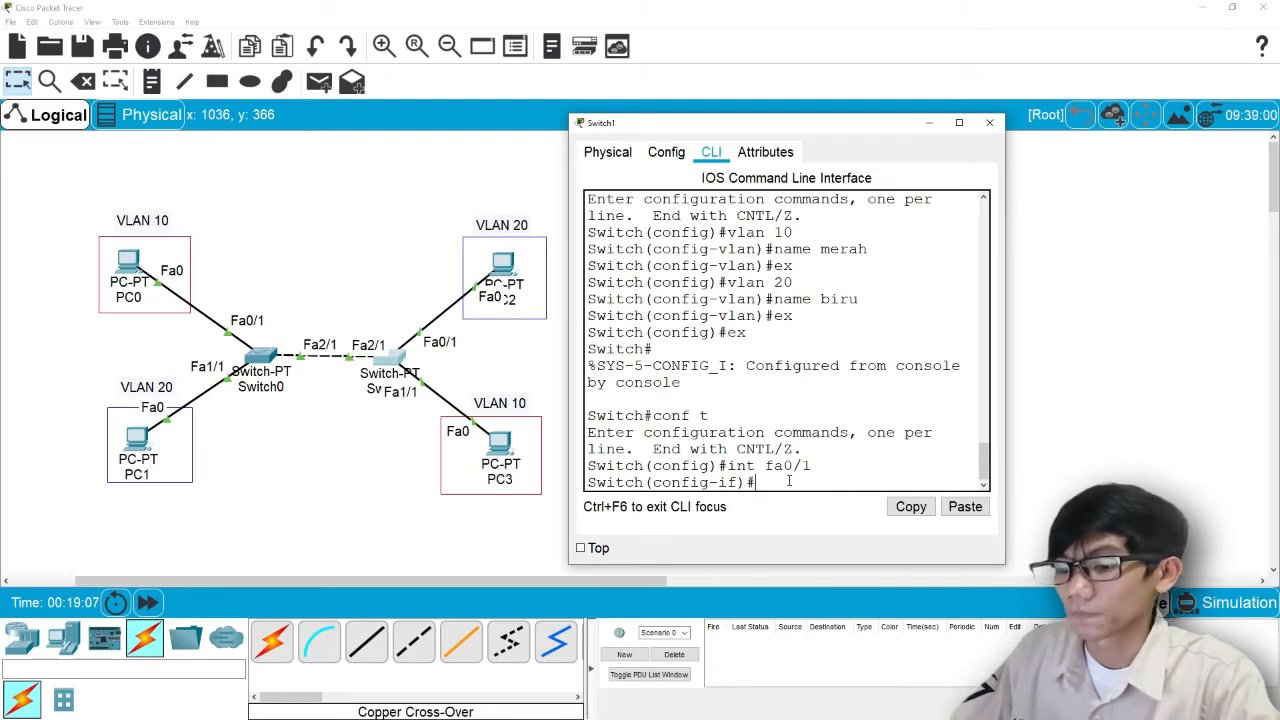
pyautogui.write('switchport mode')
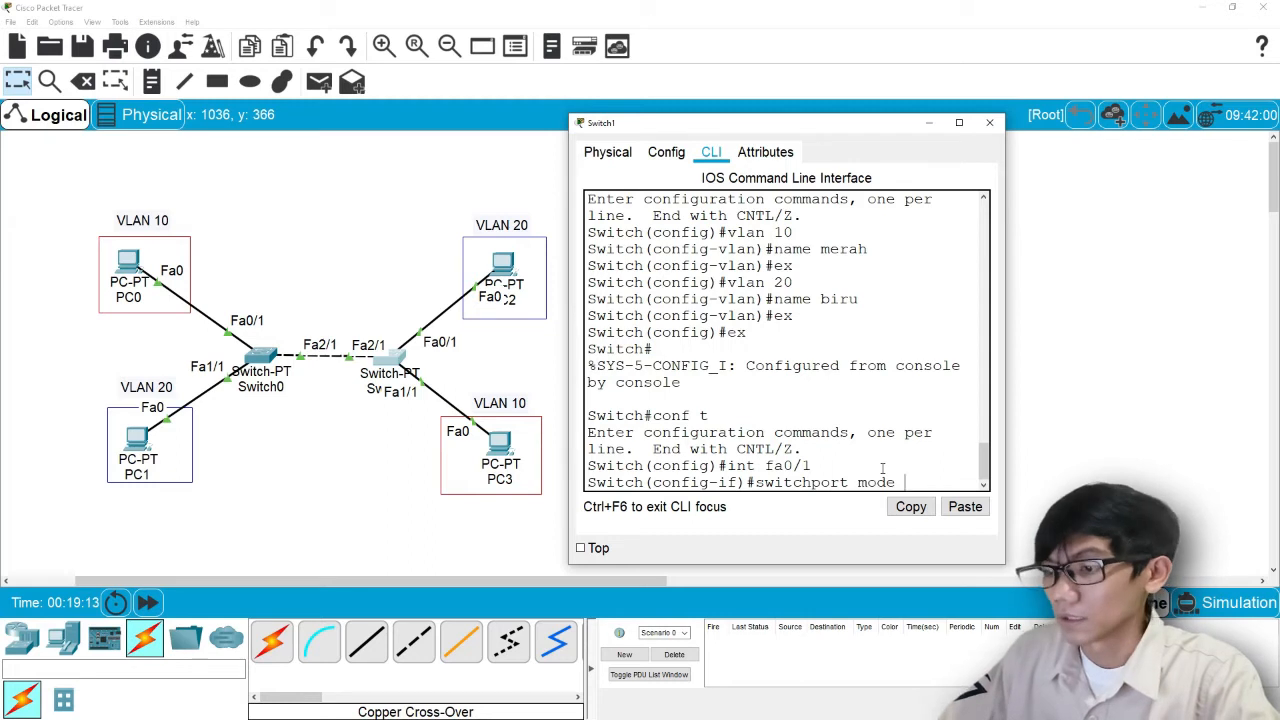
pyautogui.write('access')
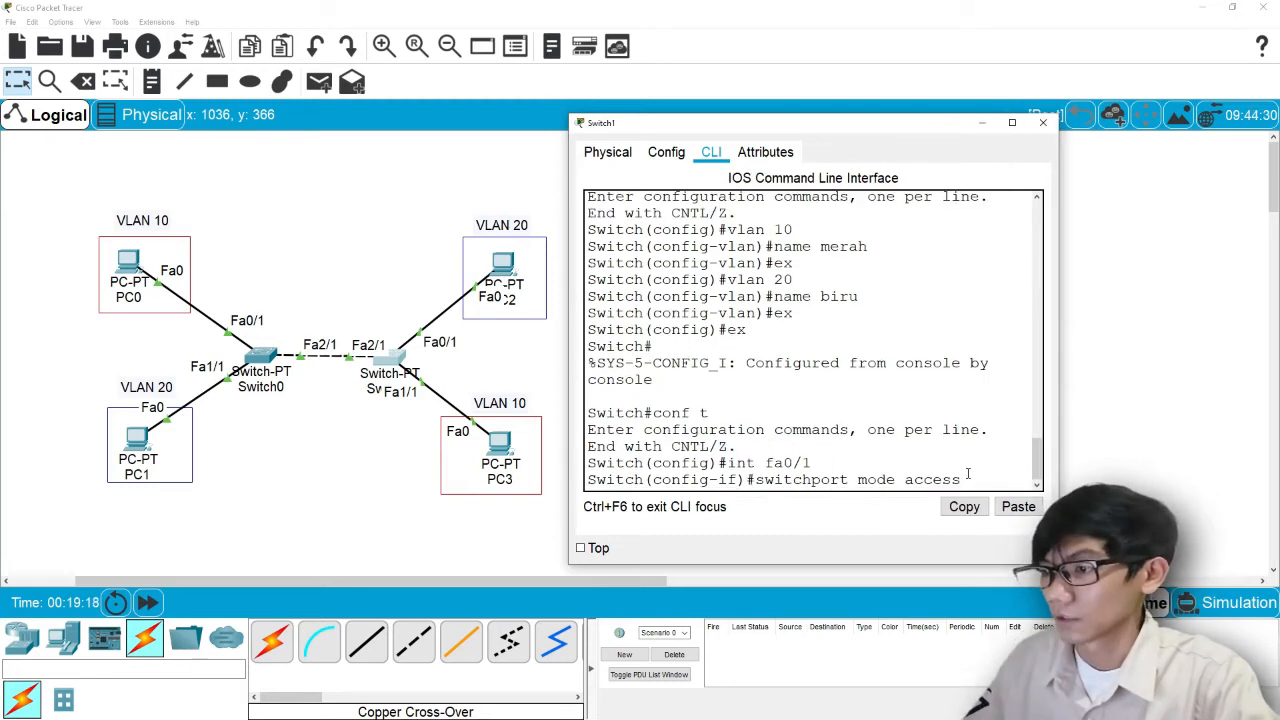
pyautogui.press('Return')
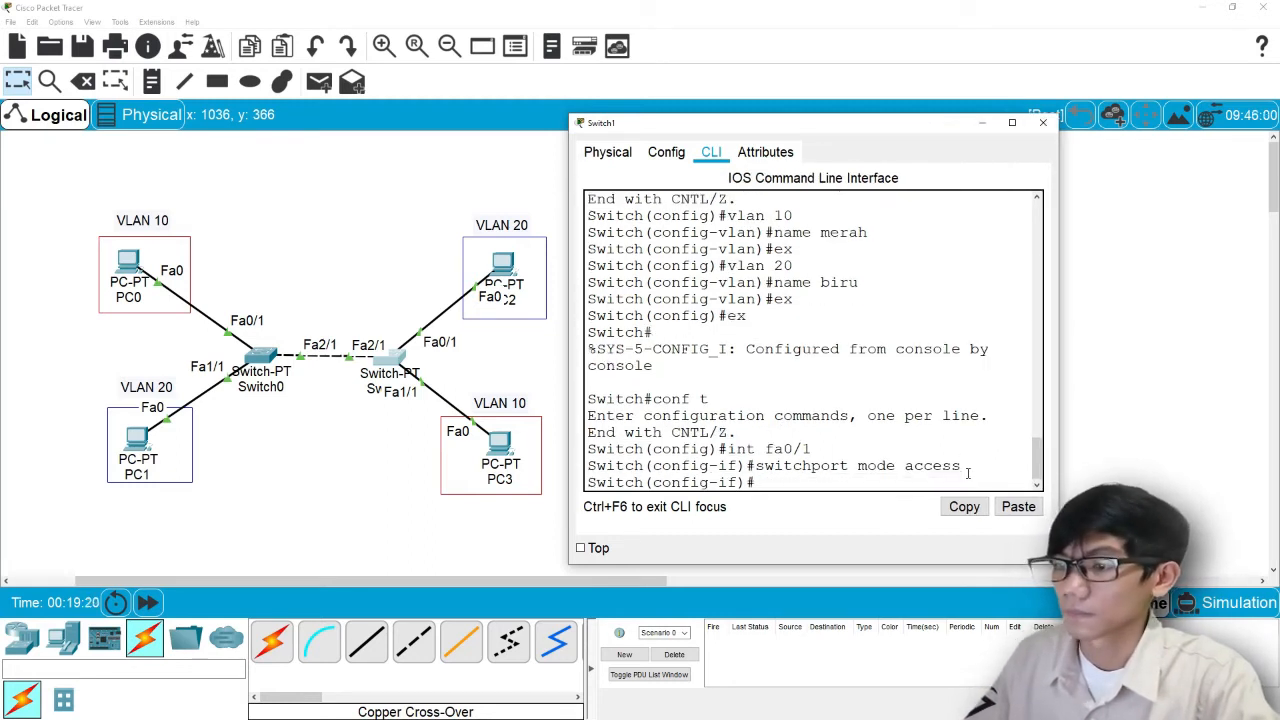
# Recall the previous switchport command and edit it to switchport access vlan 20, assigning Switch1's port fa0/1 to VLAN 20
pyautogui.moveTo(814, 124); pyautogui.dragTo(808, 92)
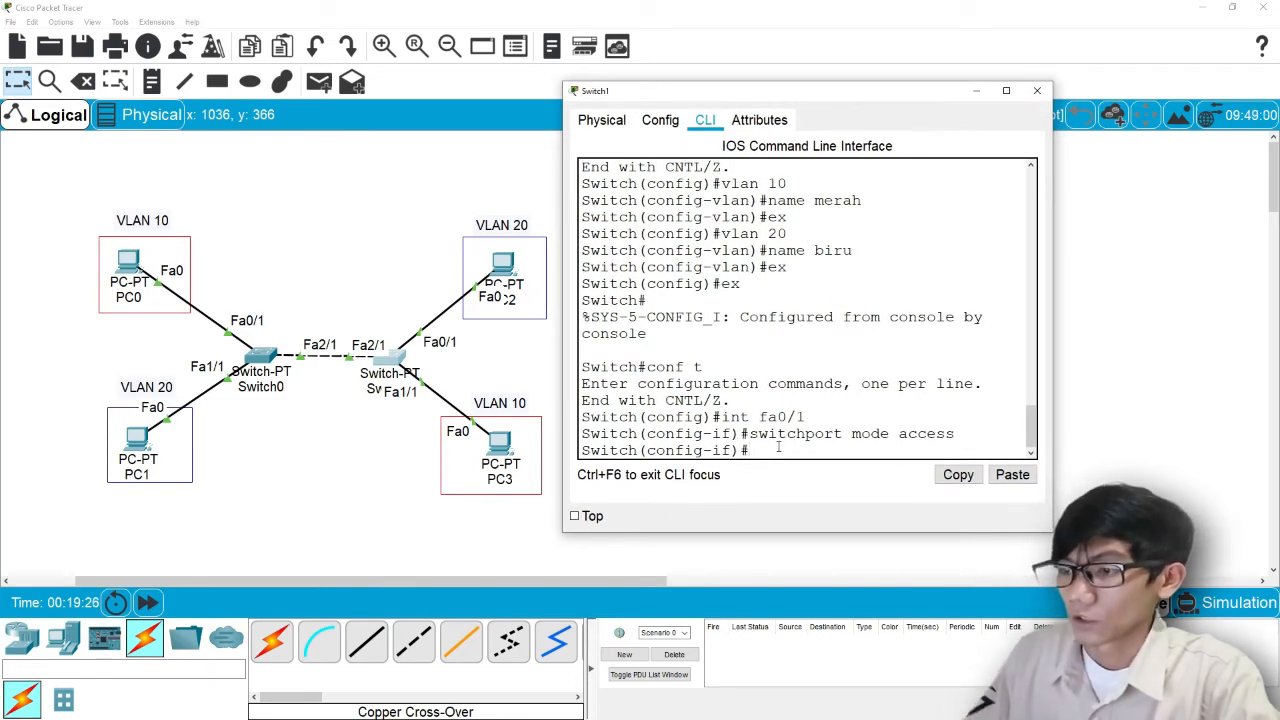
pyautogui.press('Up')
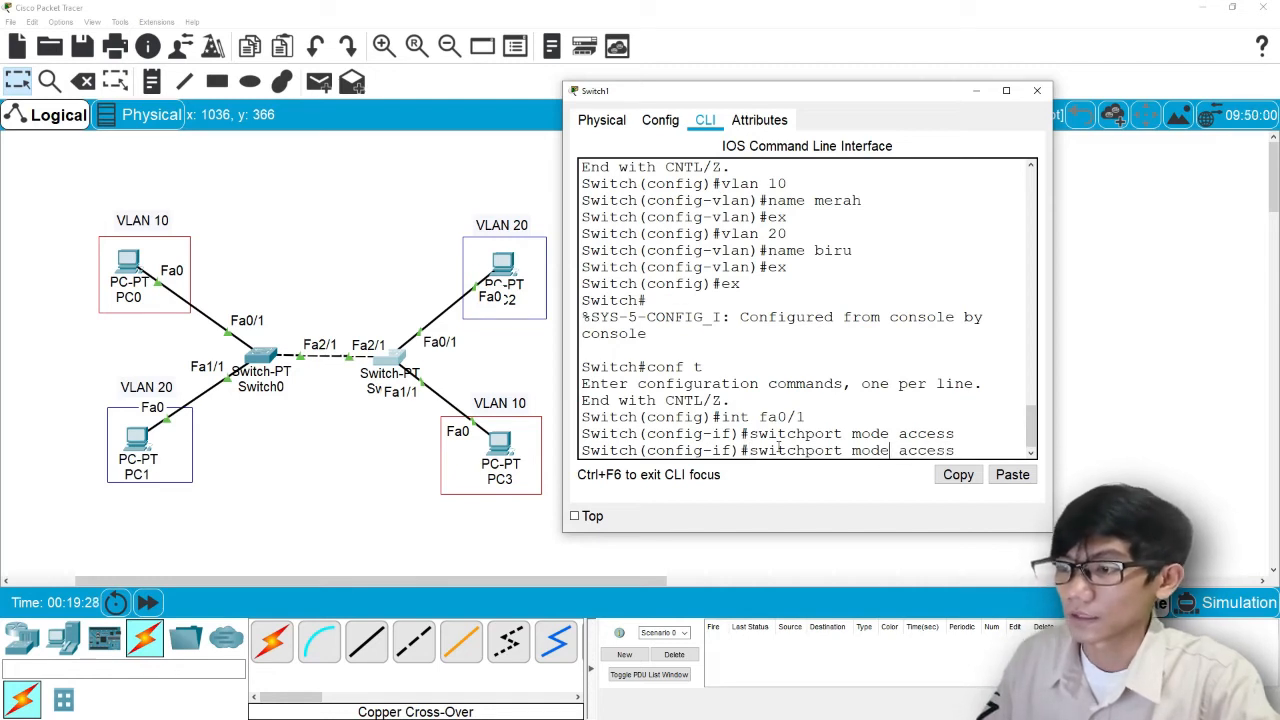
pyautogui.press('BackSpace')
pyautogui.press('BackSpace')
pyautogui.press('BackSpace')
pyautogui.press('BackSpace')
pyautogui.press('BackSpace')
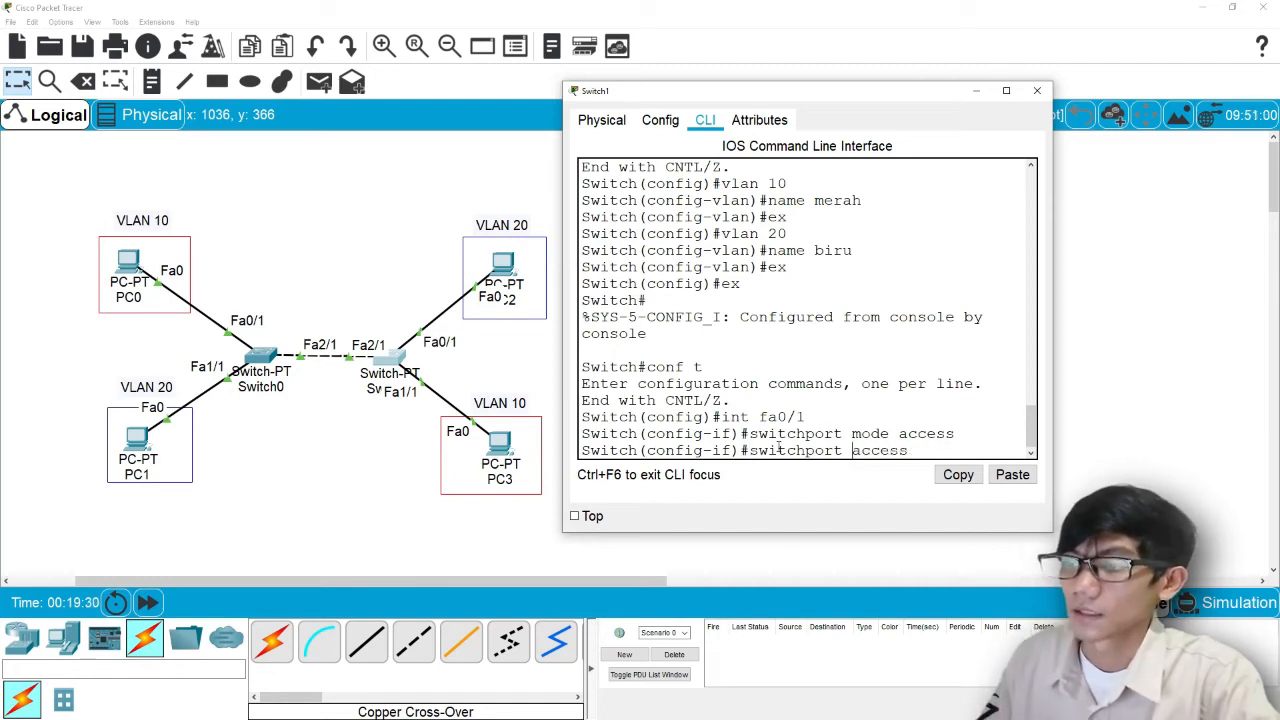
pyautogui.write('vlan')
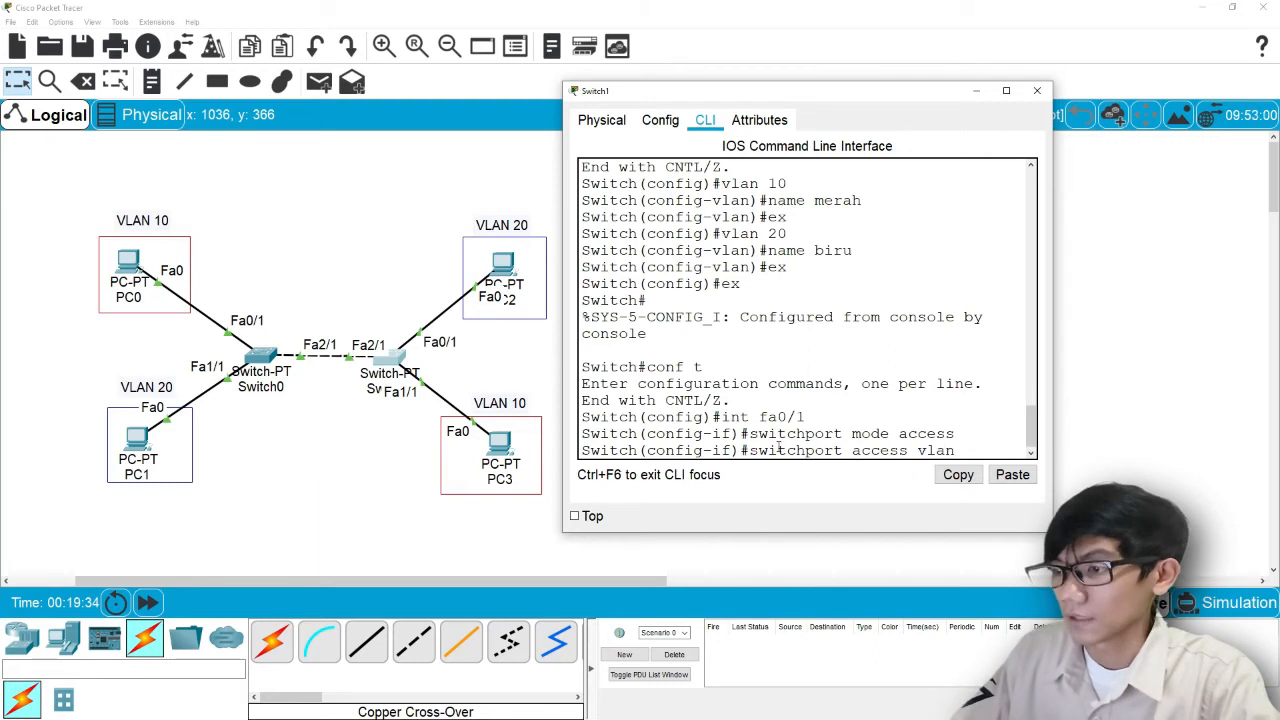
pyautogui.write(' 20')
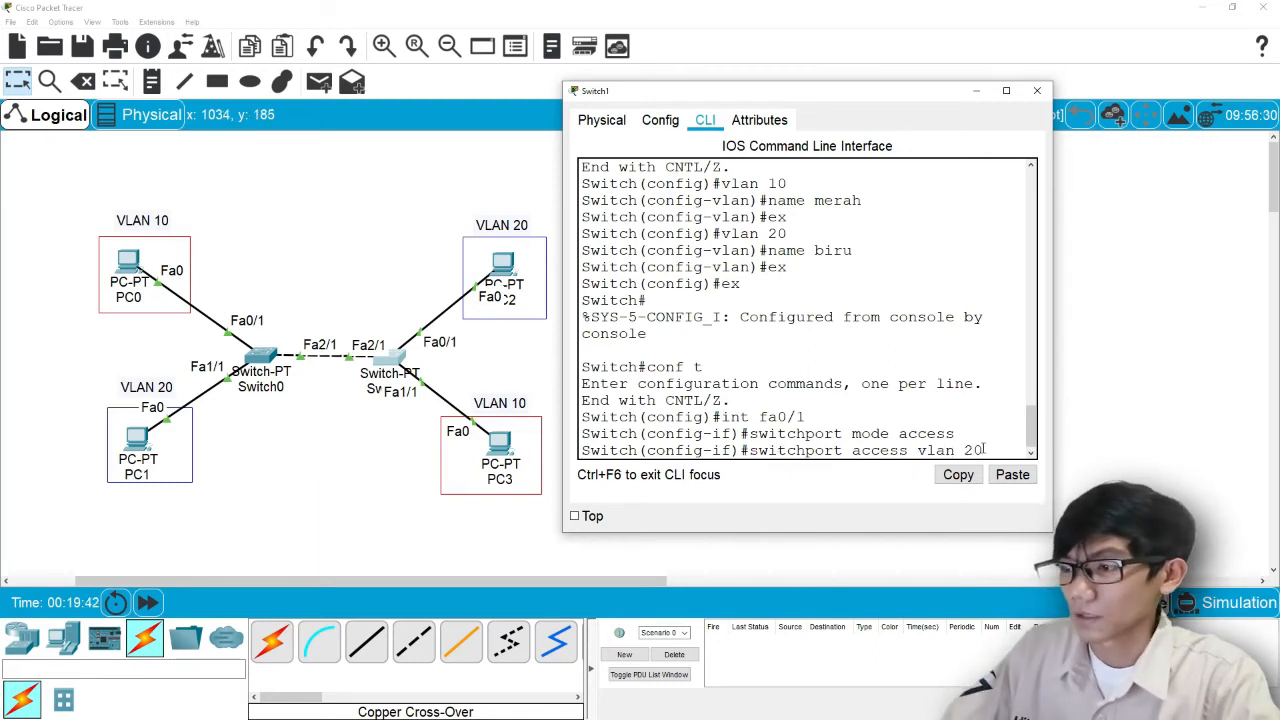
pyautogui.press('Return')
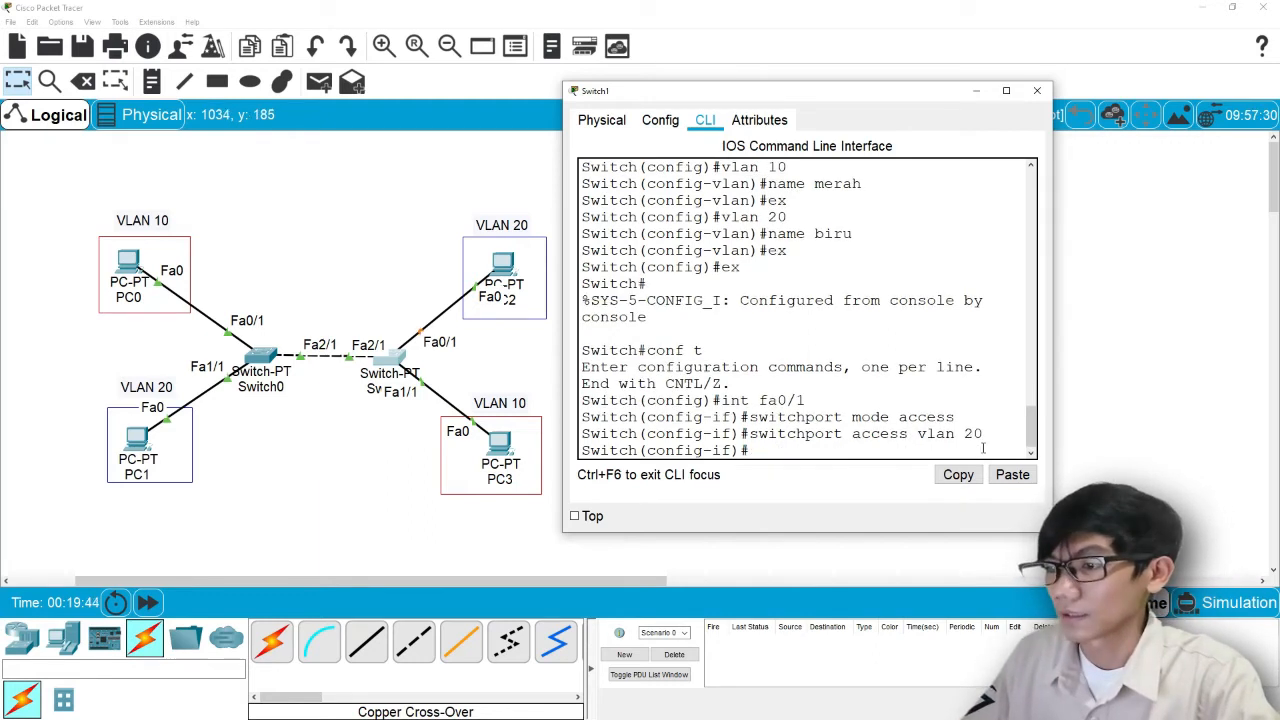
# Leave Switch1's fa0/1 configuration, enter interface fa1/1, and set that port to access mode with switchport mode access
pyautogui.write('ex')
pyautogui.press('Return')
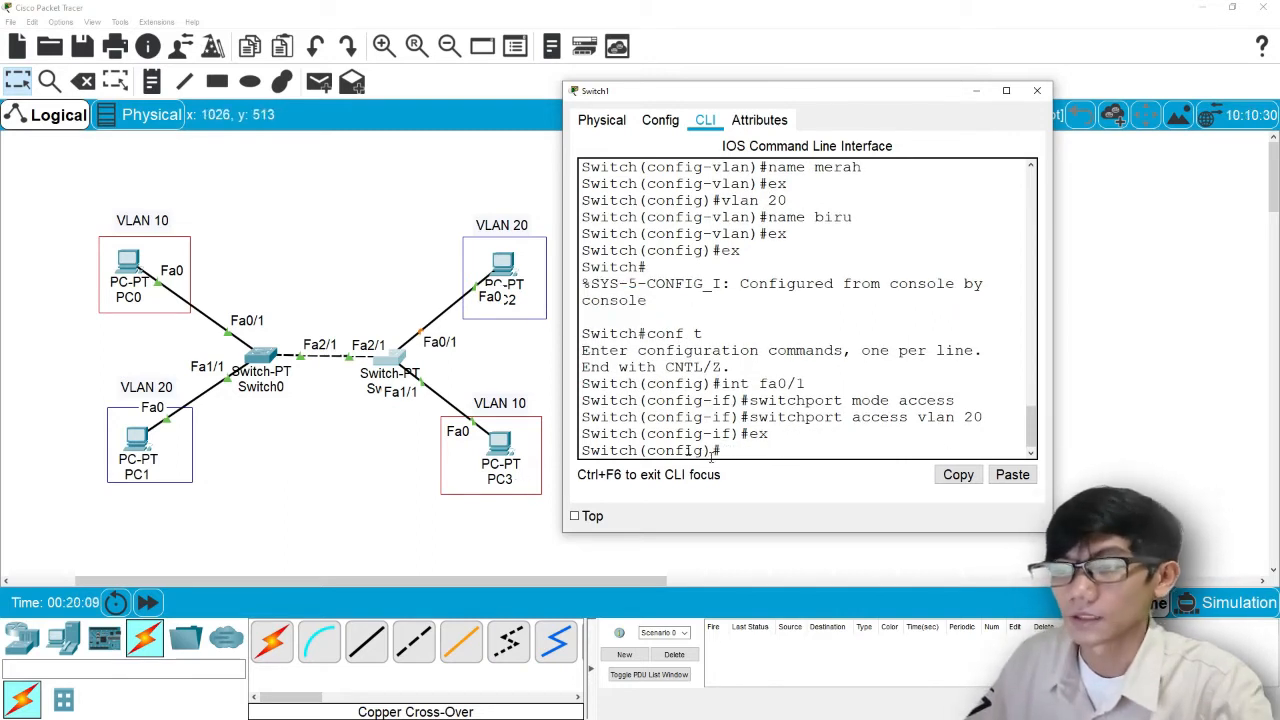
pyautogui.write('int')
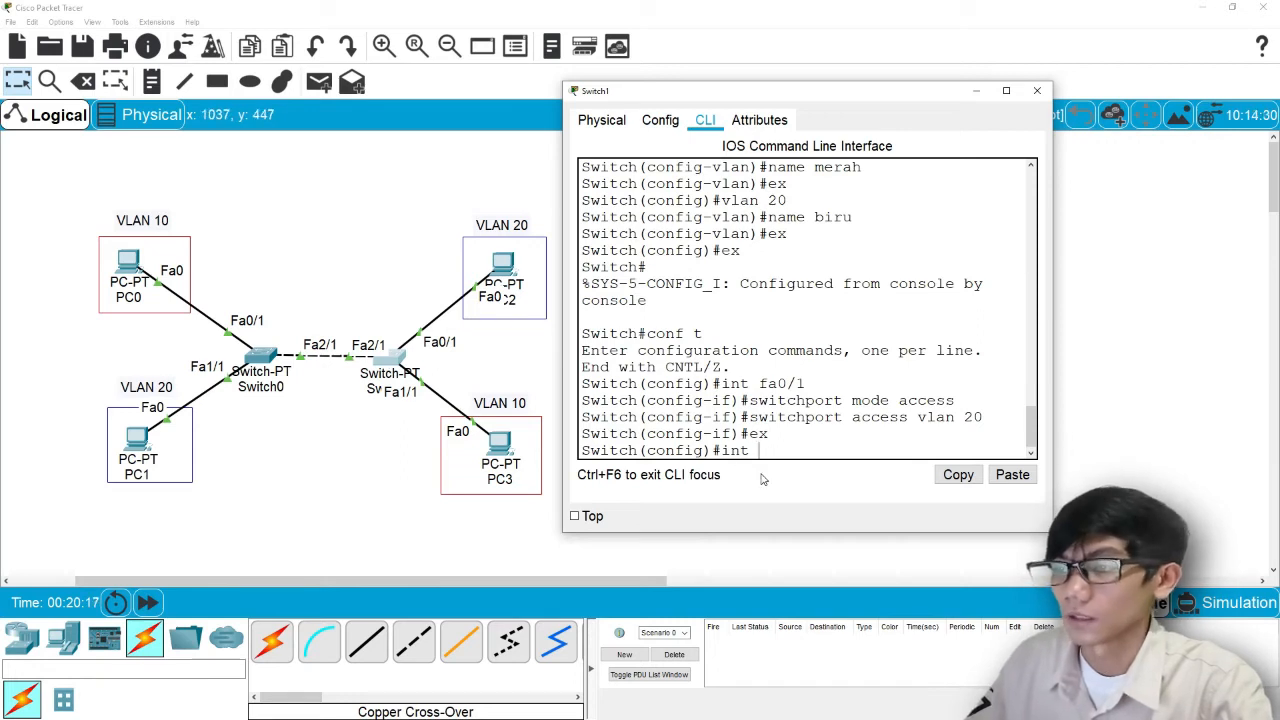
pyautogui.write(' fa1/1')
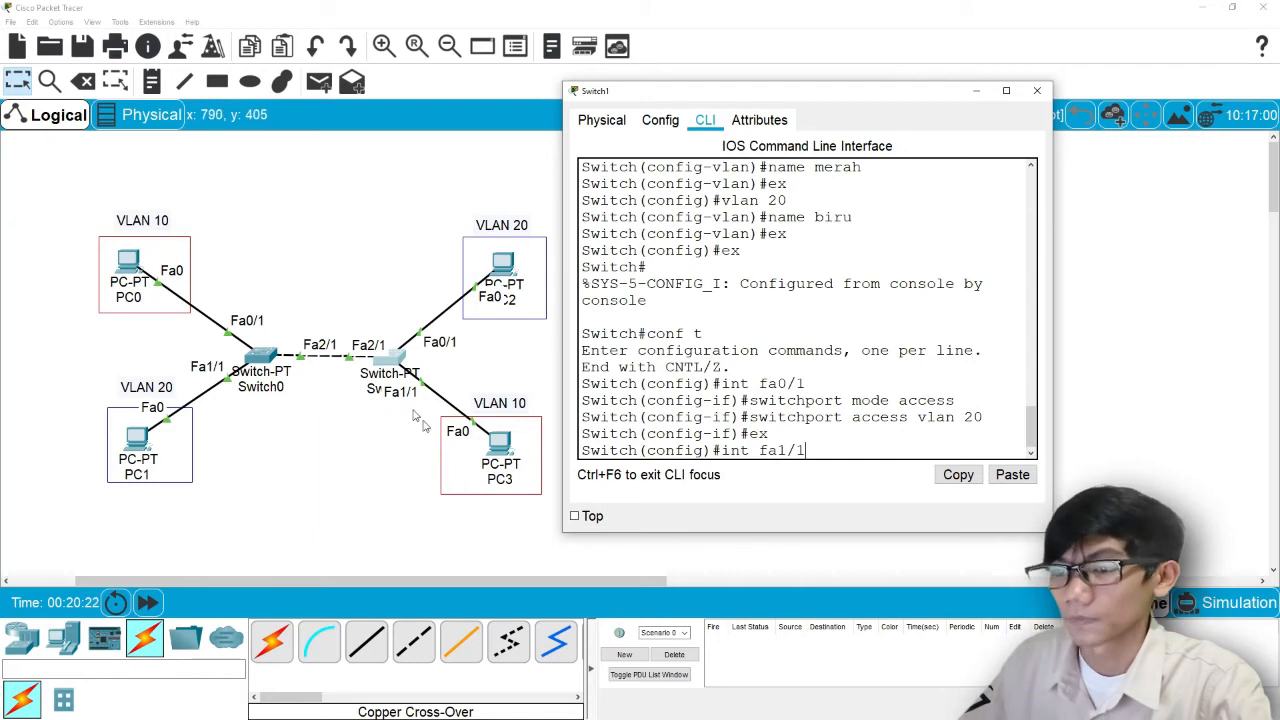
pyautogui.press('Return')
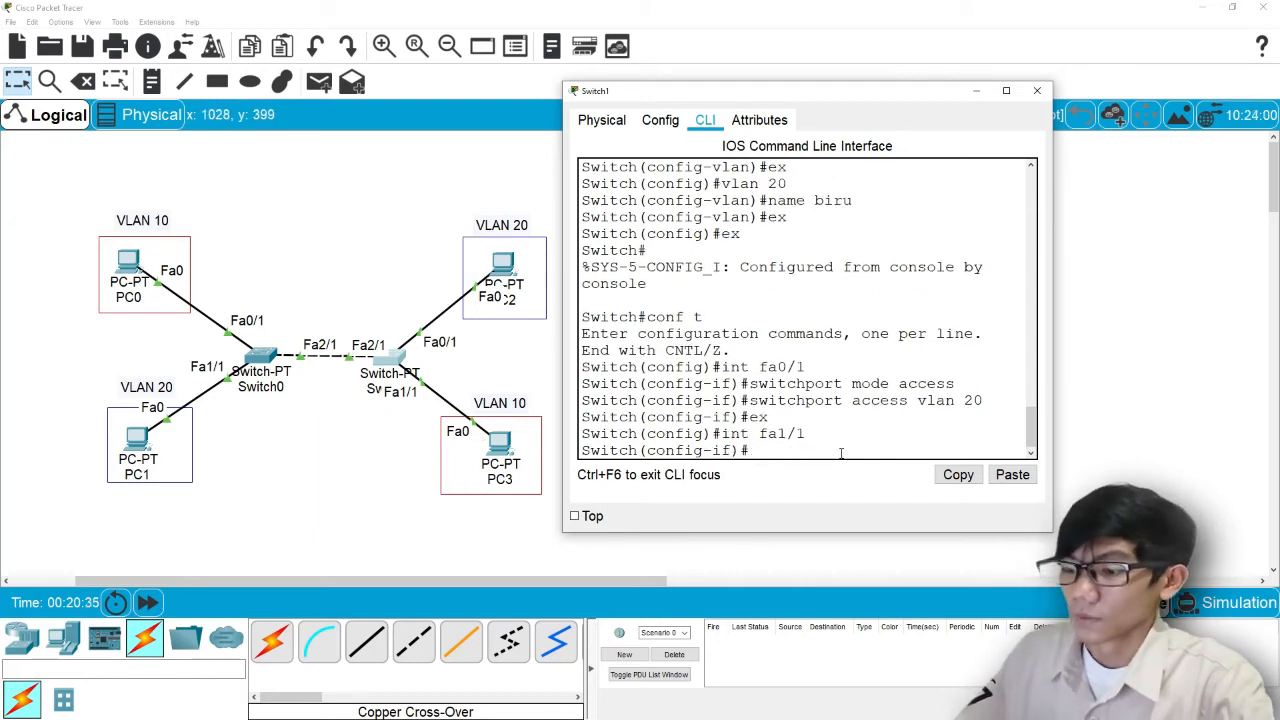
pyautogui.press('Up')
pyautogui.press('Up')
pyautogui.press('Up')
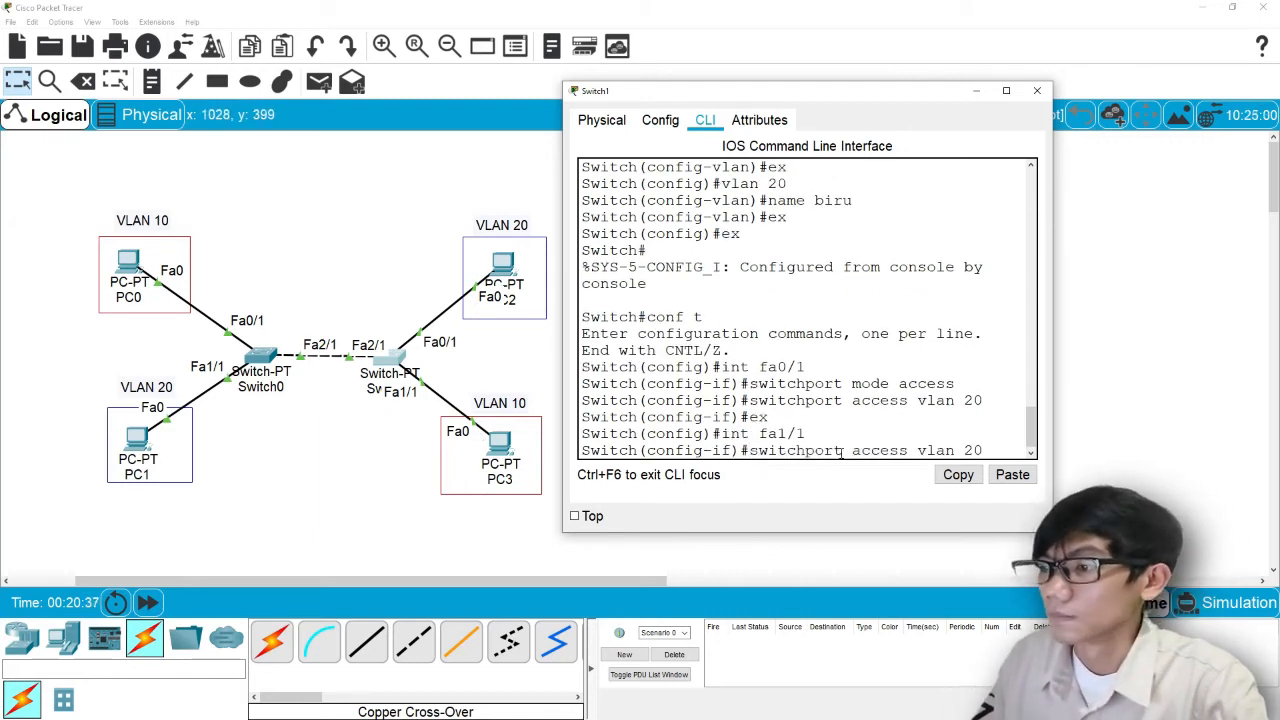
pyautogui.press('Up')
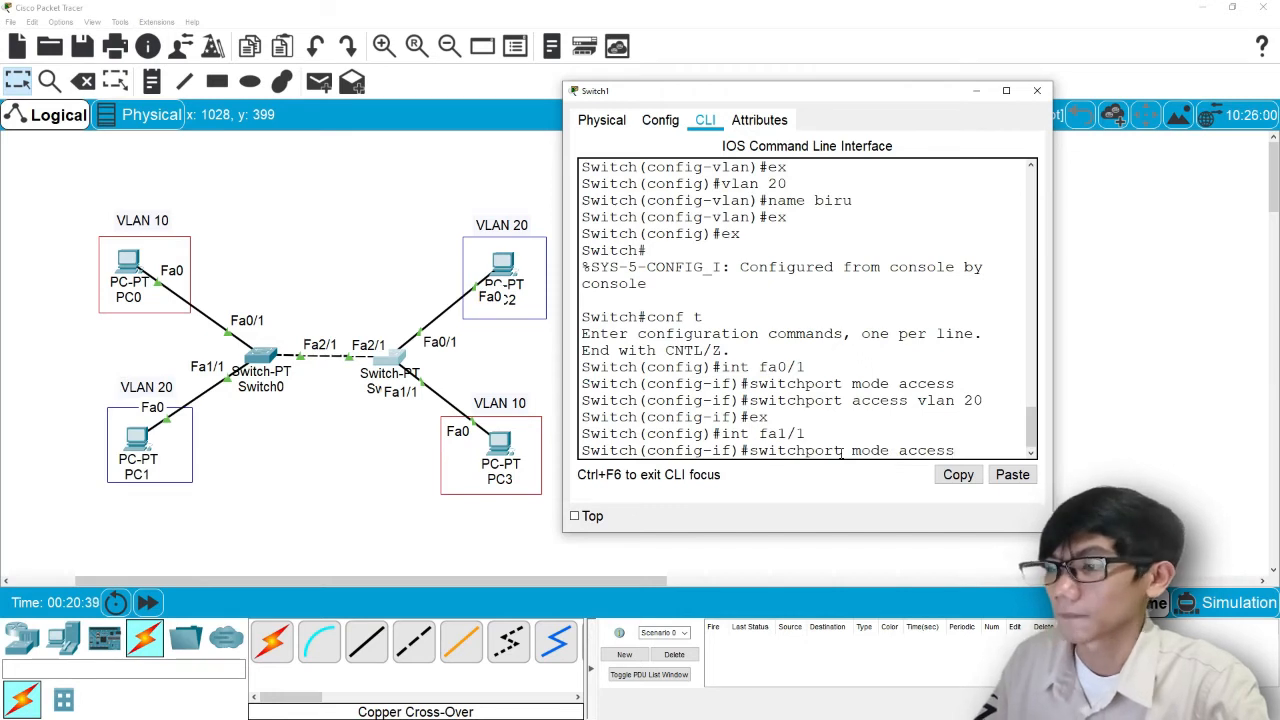
pyautogui.press('Return')
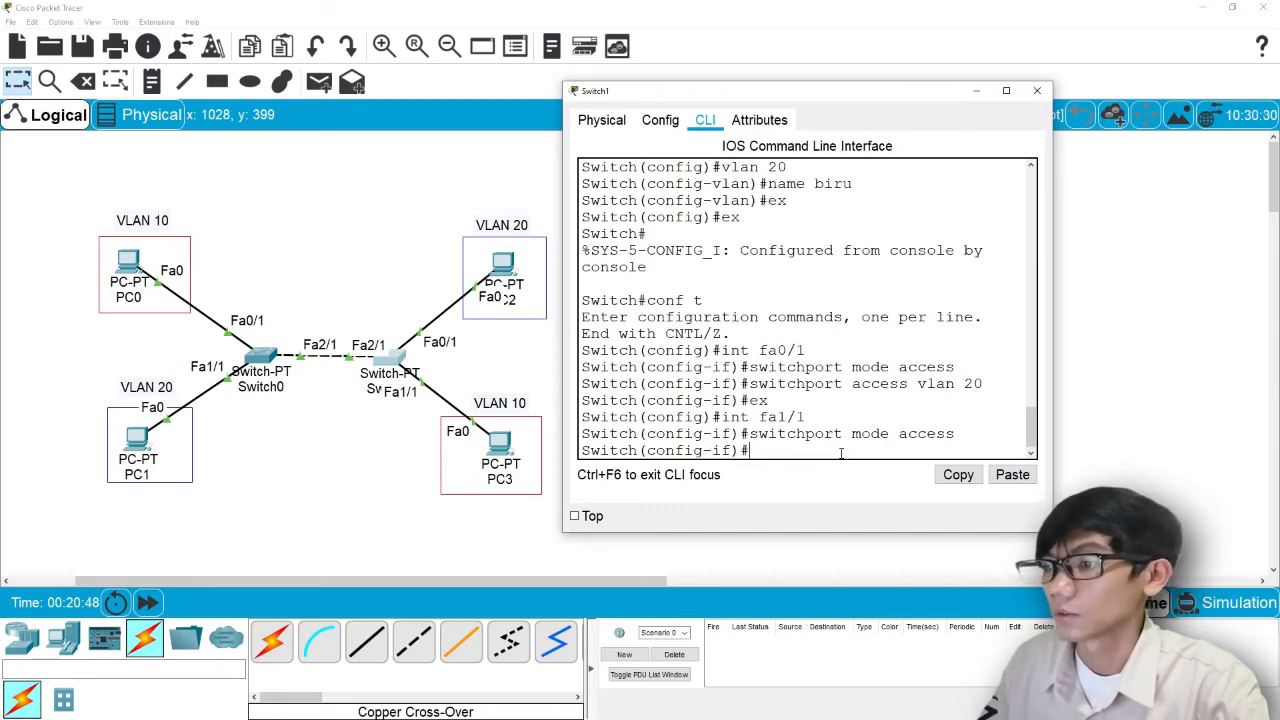
# Recall the earlier VLAN assignment command and edit it to switchport access vlan 10 for Switch1's port fa1/1
pyautogui.press('Up')
pyautogui.press('Up')
pyautogui.press('Up')
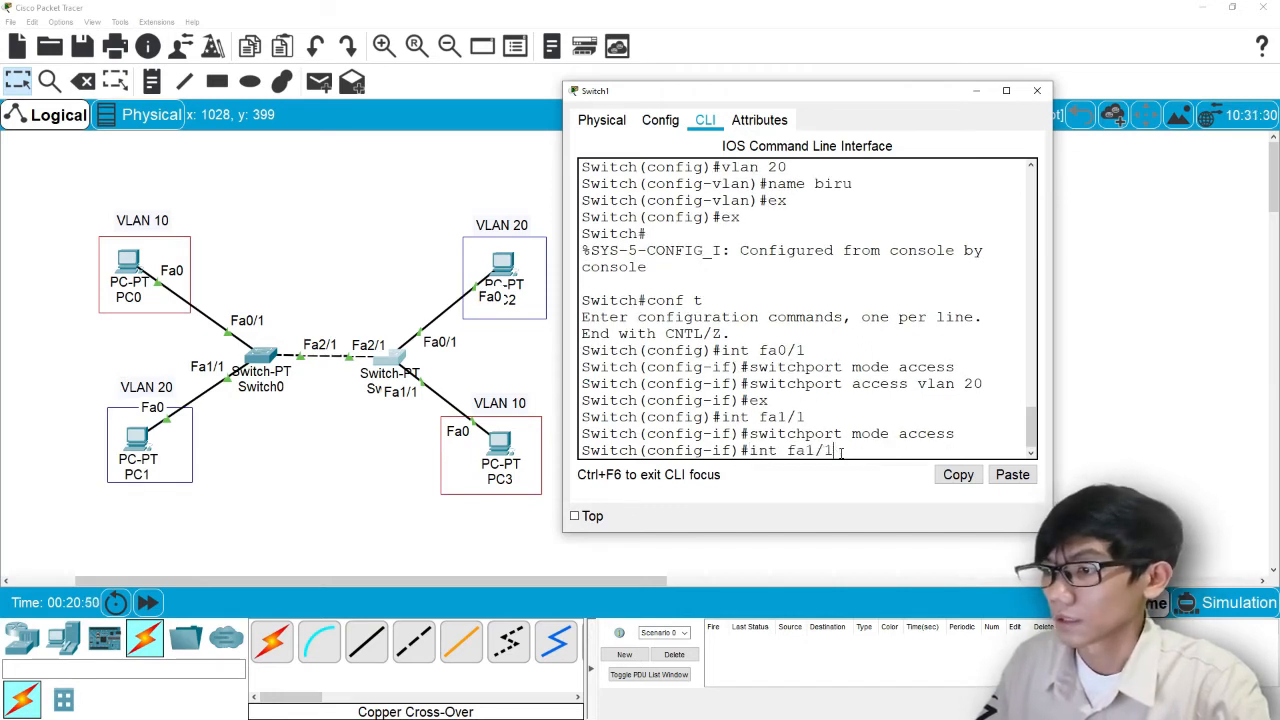
pyautogui.press('Up')
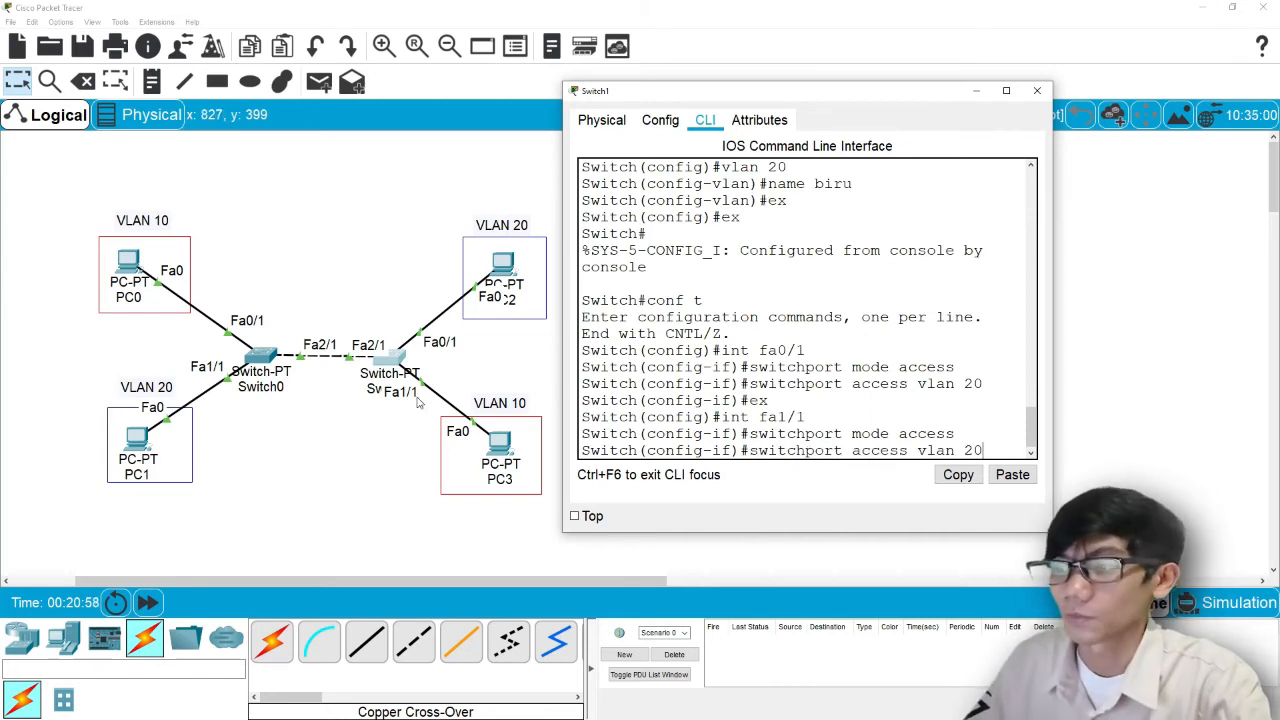
pyautogui.press('BackSpace')
pyautogui.press('BackSpace')
pyautogui.write('10')
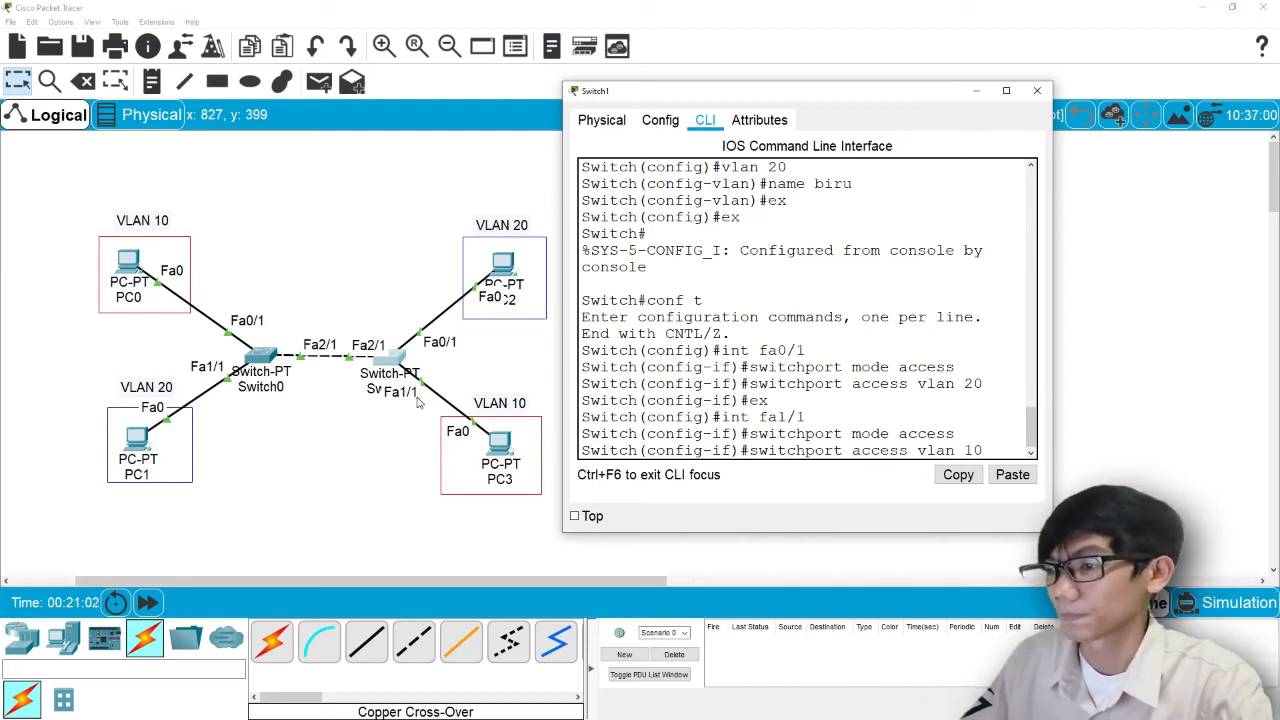
pyautogui.press('Return')
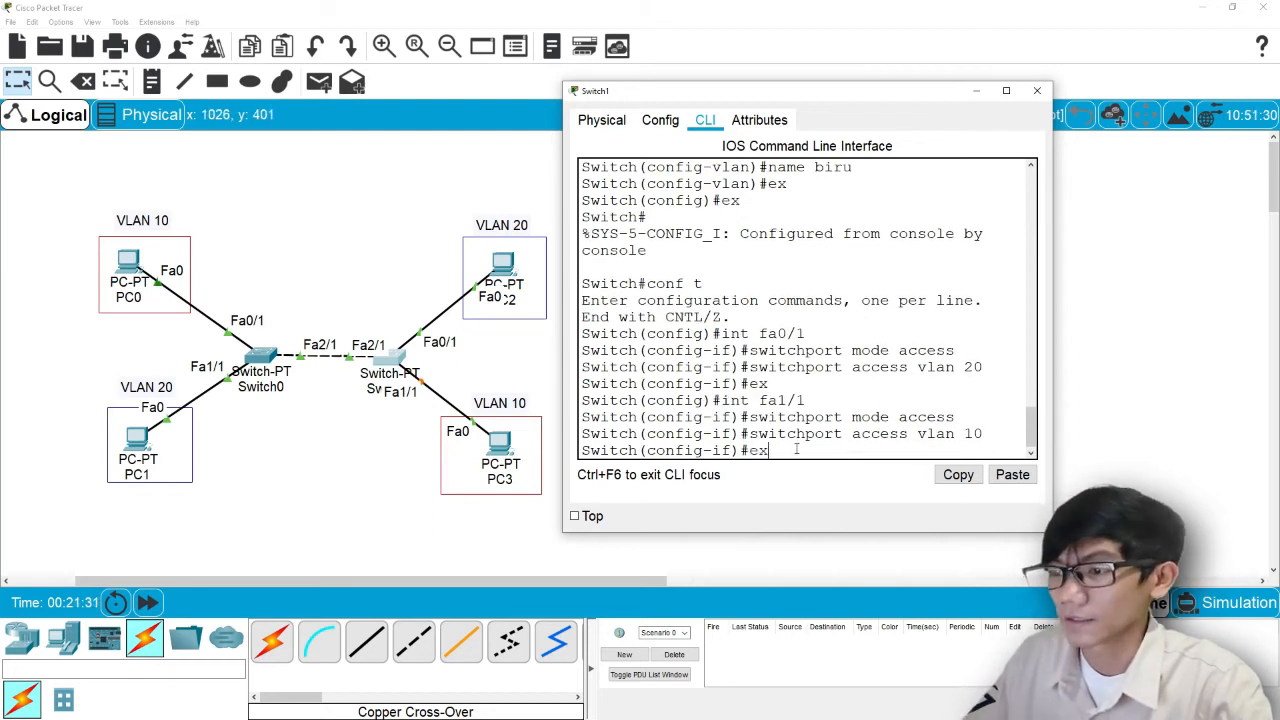
# Exit Switch1's interface and global configuration modes with ex, back to the privileged prompt
pyautogui.press('Return')
pyautogui.write('ex')
pyautogui.press('Return')
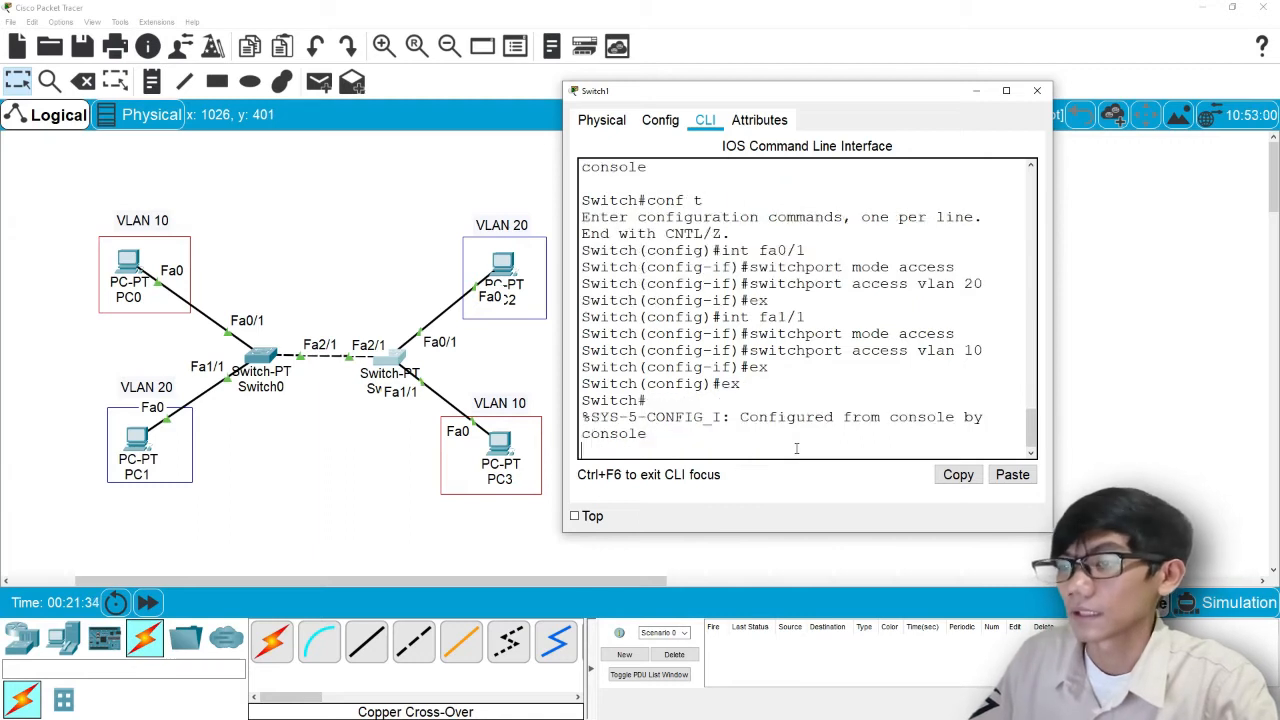
pyautogui.press('Return')
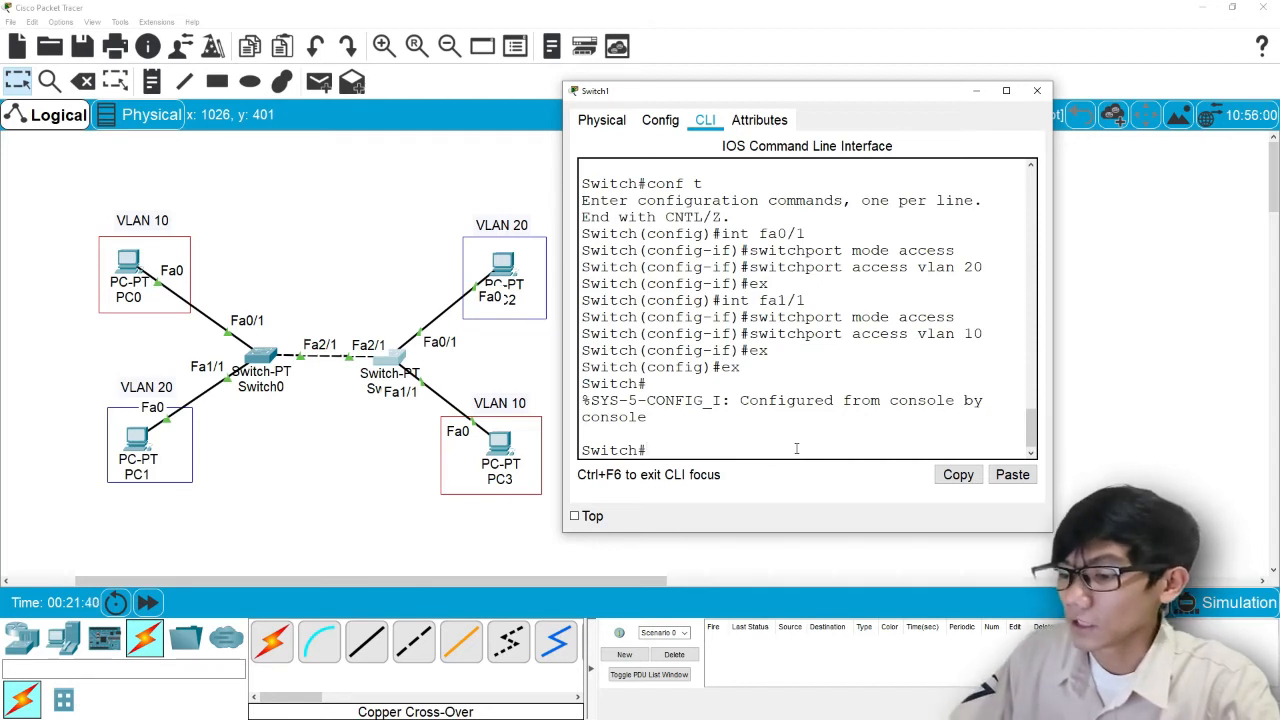
# Run show vlan on Switch1, examine the port assignments of VLANs merah and biru, and close the switch window
pyautogui.write('sh')
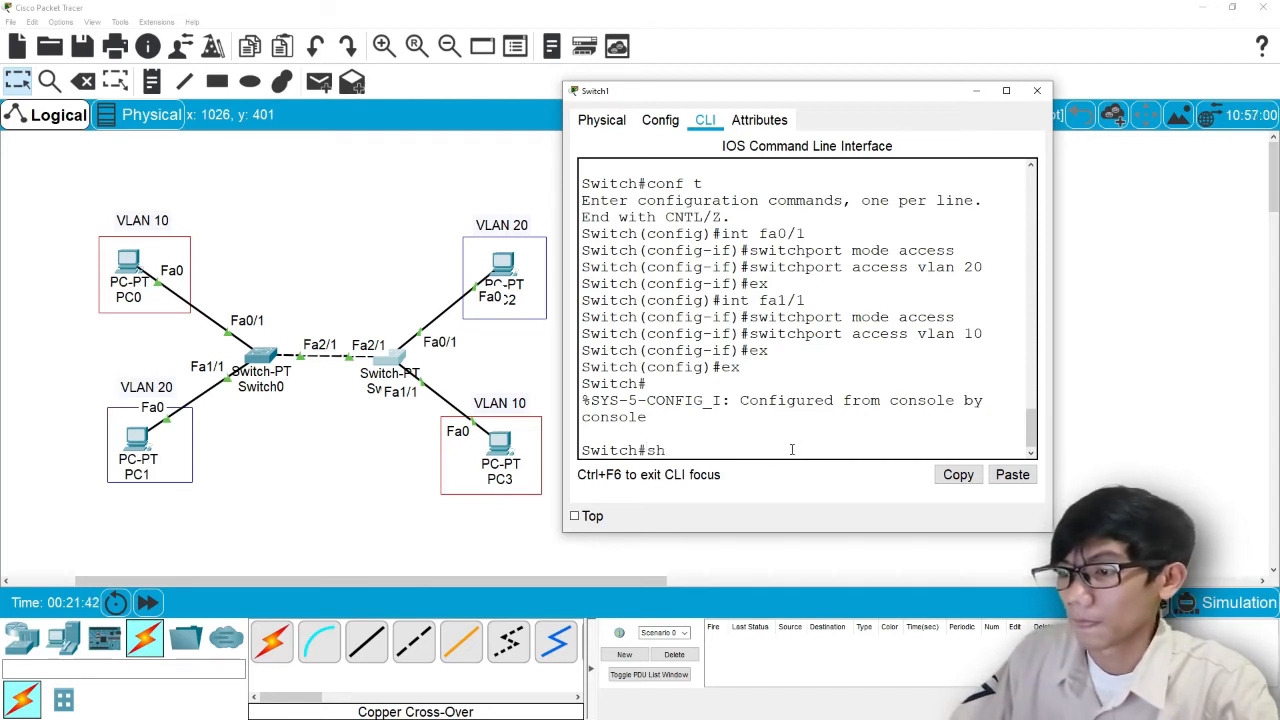
pyautogui.write('ow vlan')
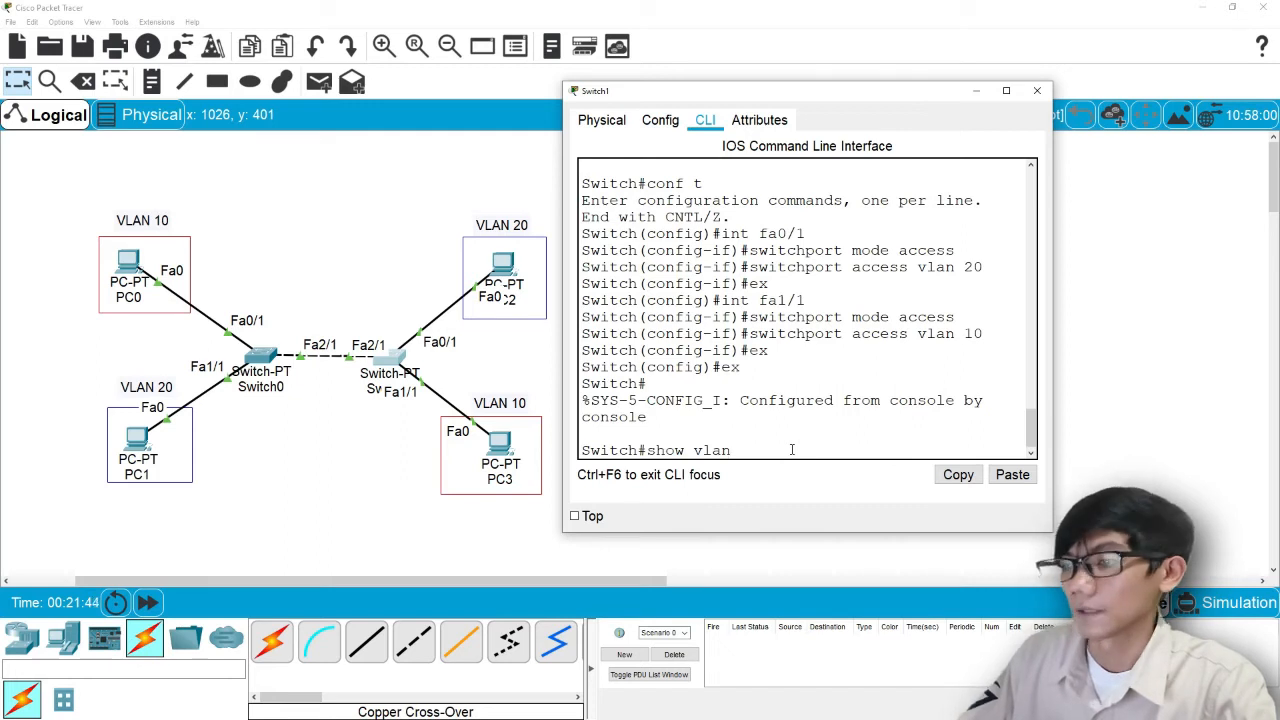
pyautogui.press('Return')
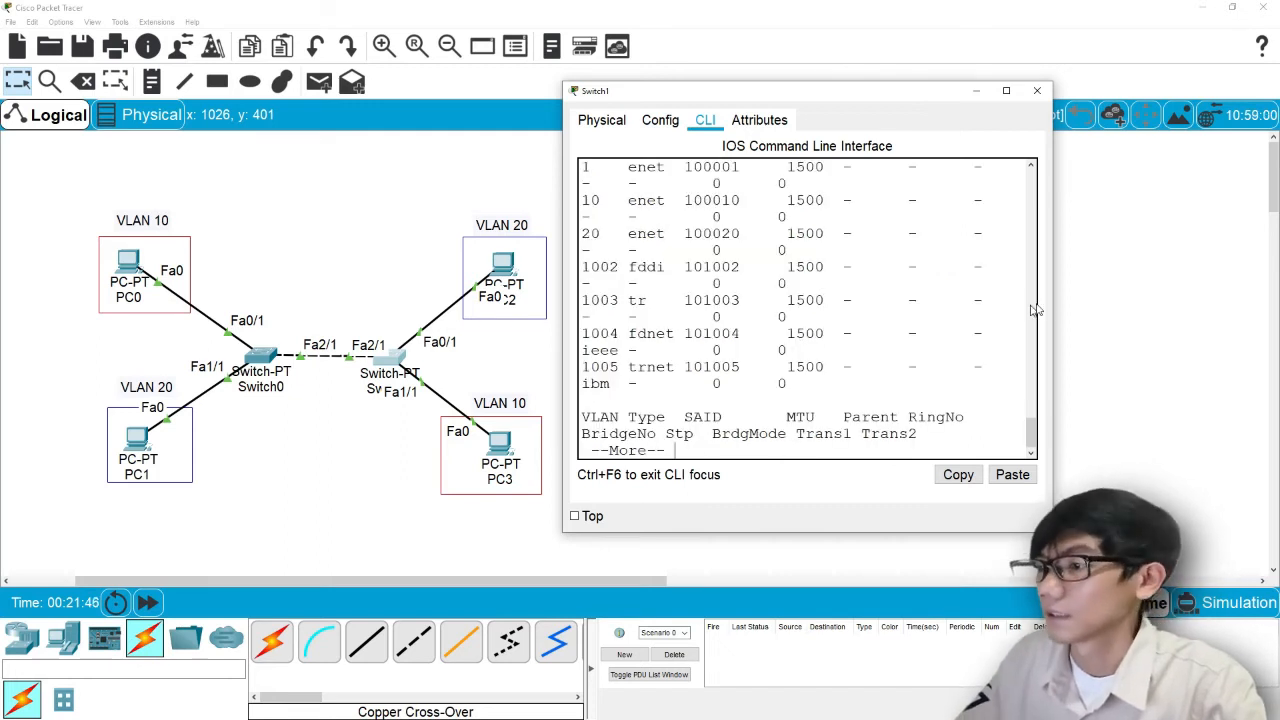
pyautogui.moveTo(1054, 306); pyautogui.dragTo(1115, 301)
pyautogui.scroll(5, 973, 302)
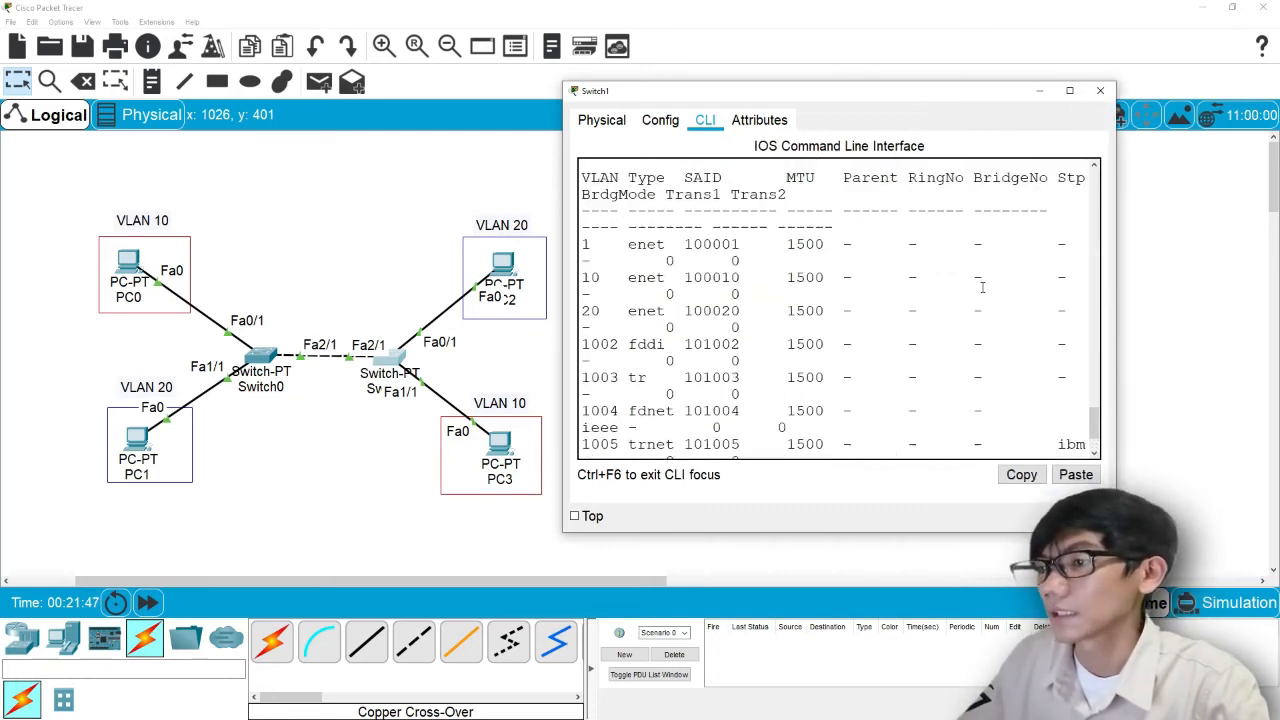
pyautogui.scroll(2, 973, 302)
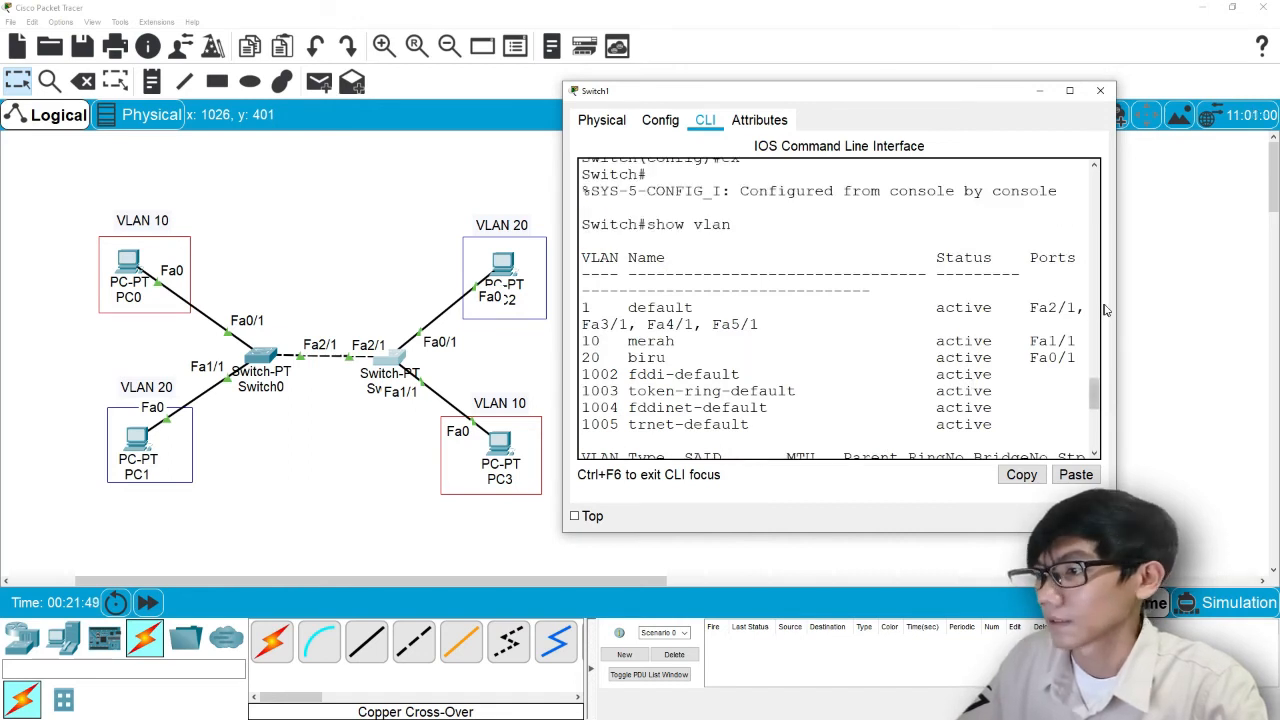
pyautogui.moveTo(1117, 306); pyautogui.dragTo(1178, 305)
pyautogui.scroll(-1, 1098, 307)
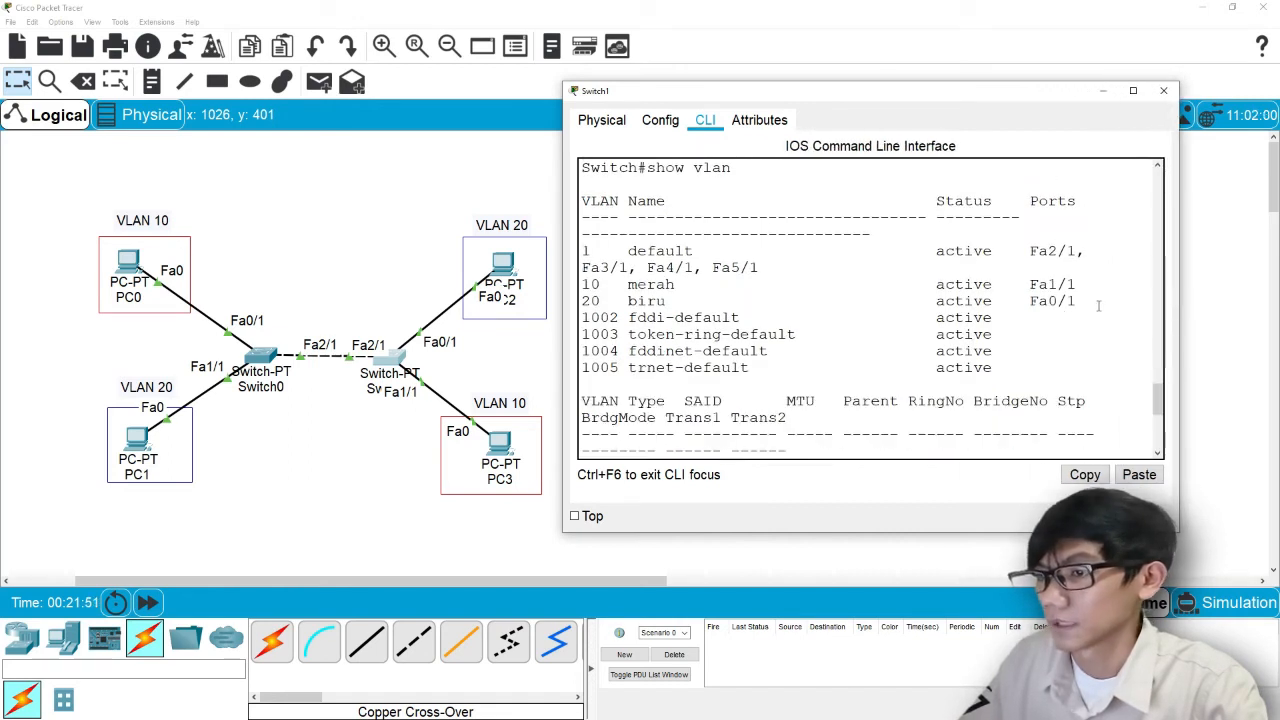
pyautogui.moveTo(641, 314); pyautogui.dragTo(598, 264)
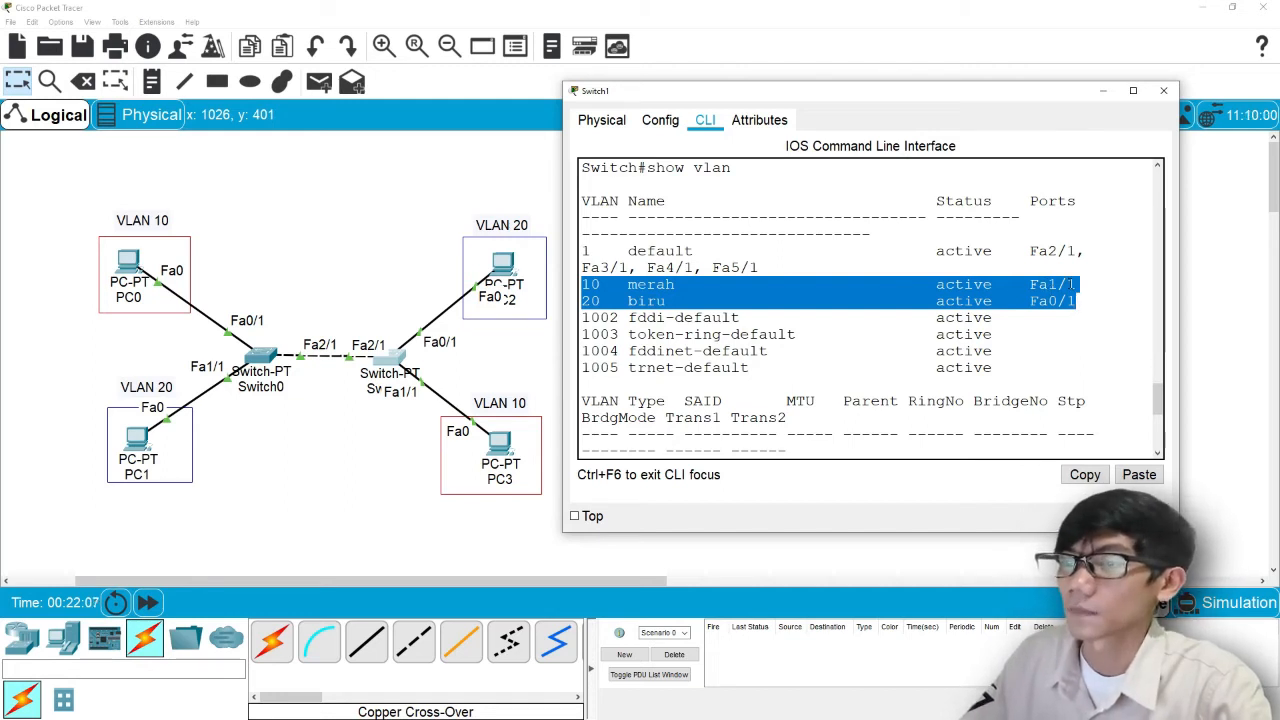
pyautogui.scroll(-6, 900, 350)
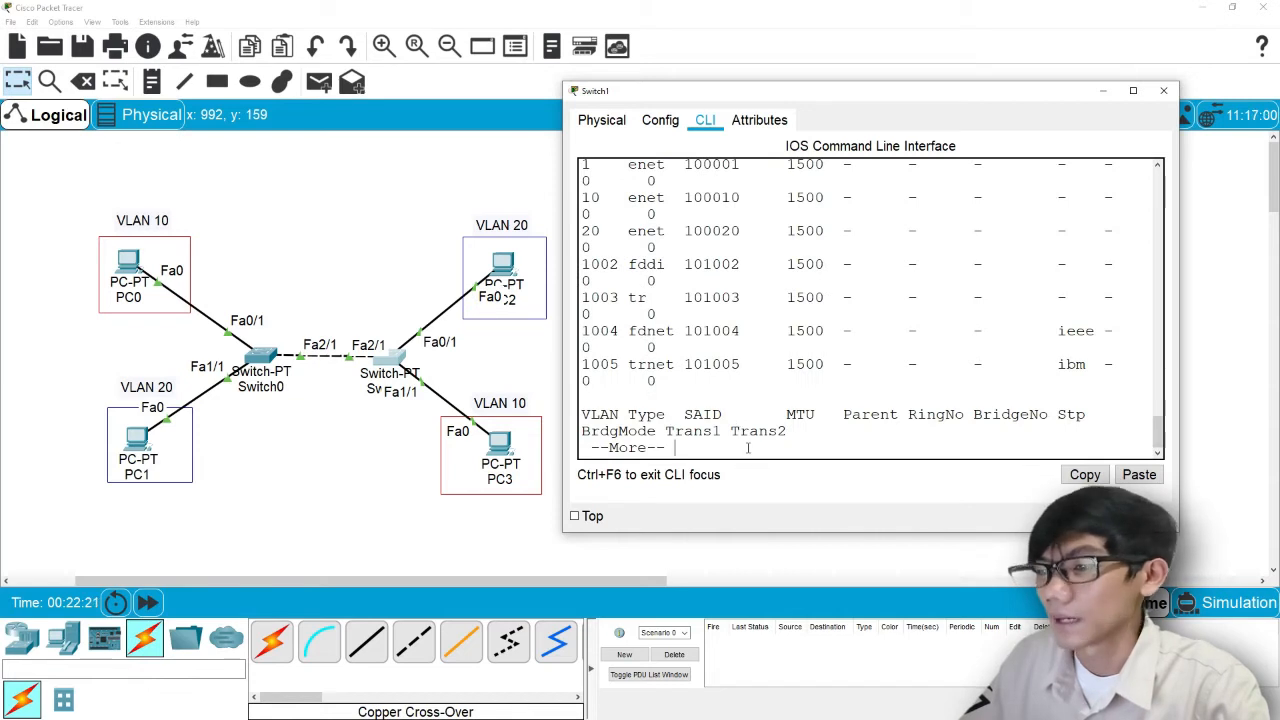
pyautogui.press('Escape')
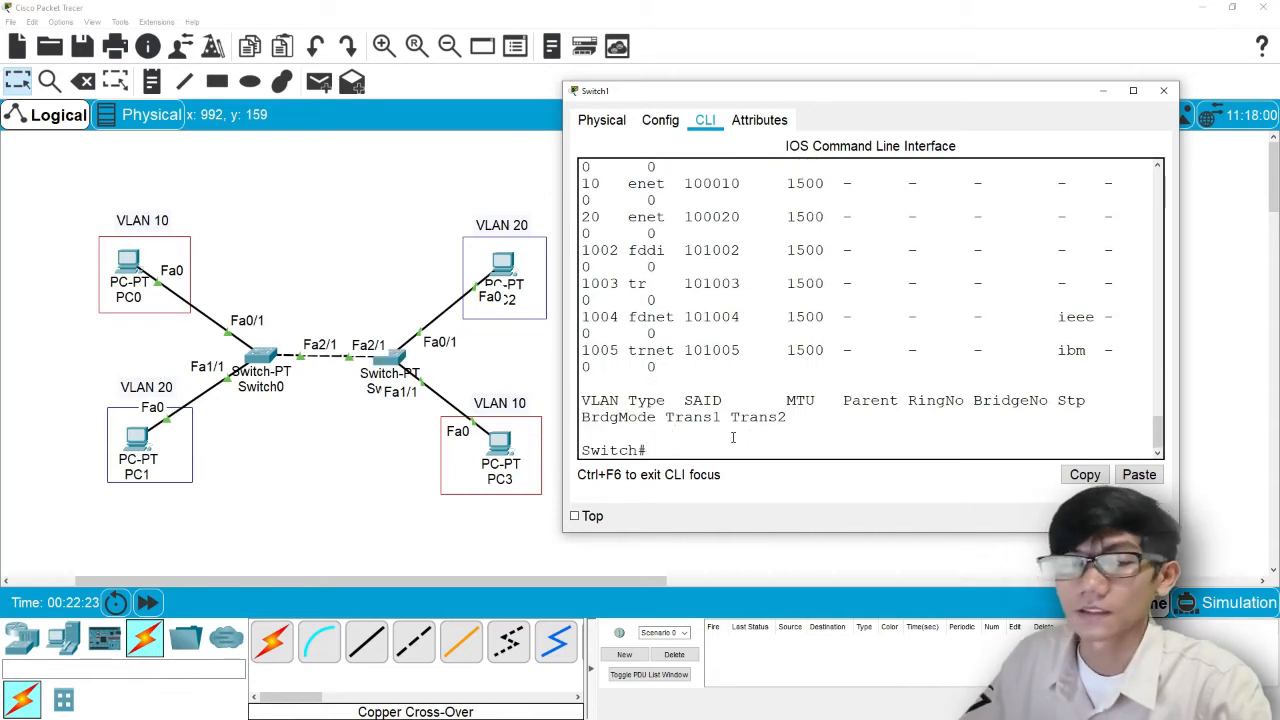
pyautogui.click(1163, 97)
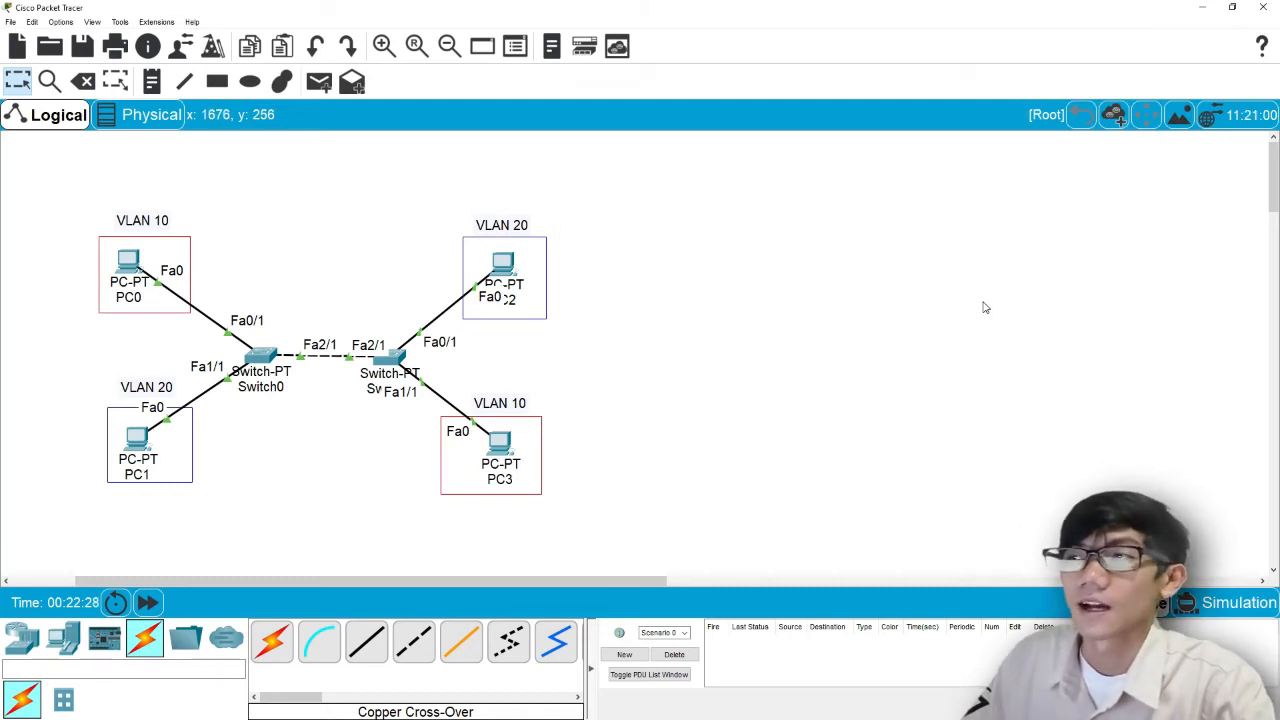
# Test connectivity within VLAN 10 by sending a simple PDU from PC0 to PC3
pyautogui.click(319, 82)
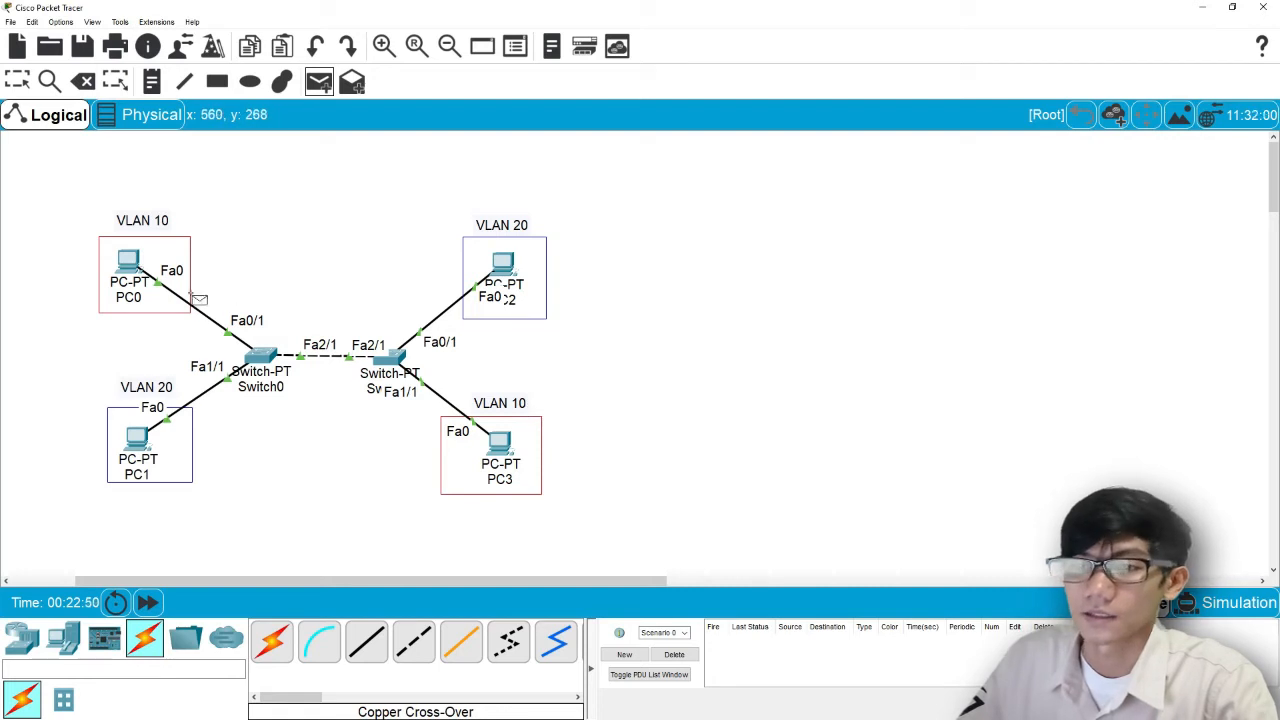
pyautogui.click(138, 268)
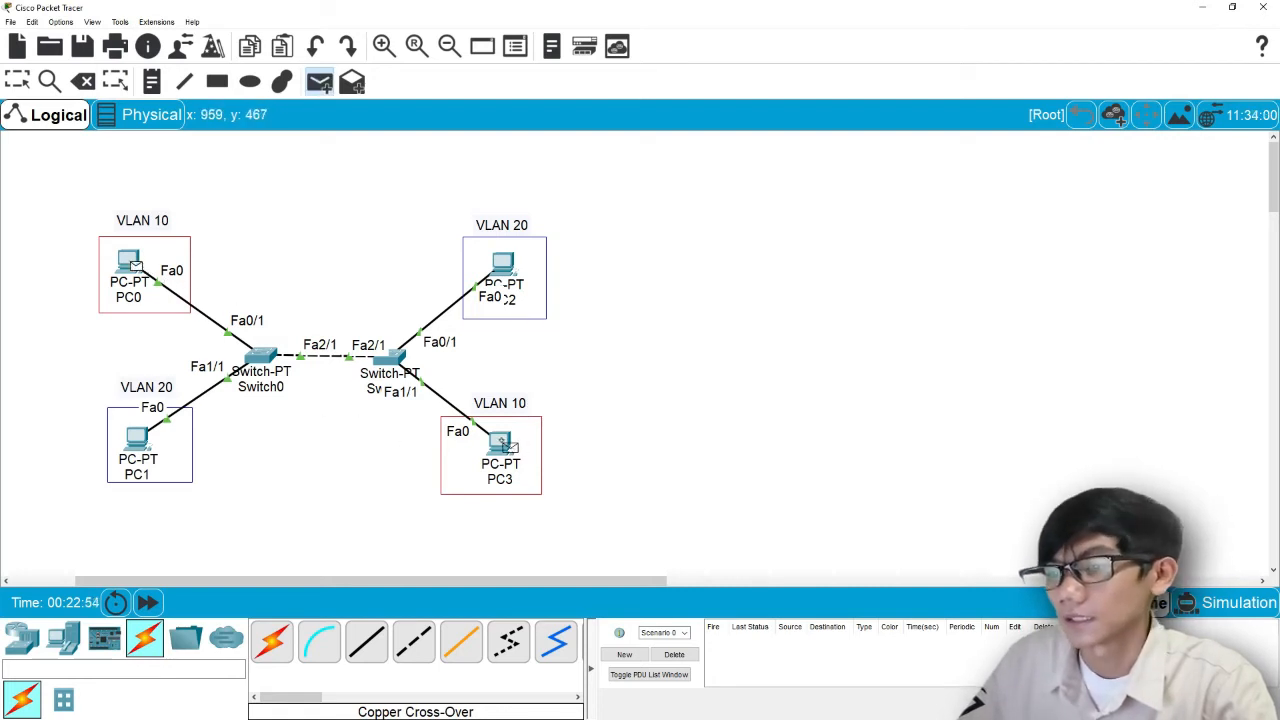
pyautogui.click(502, 442)
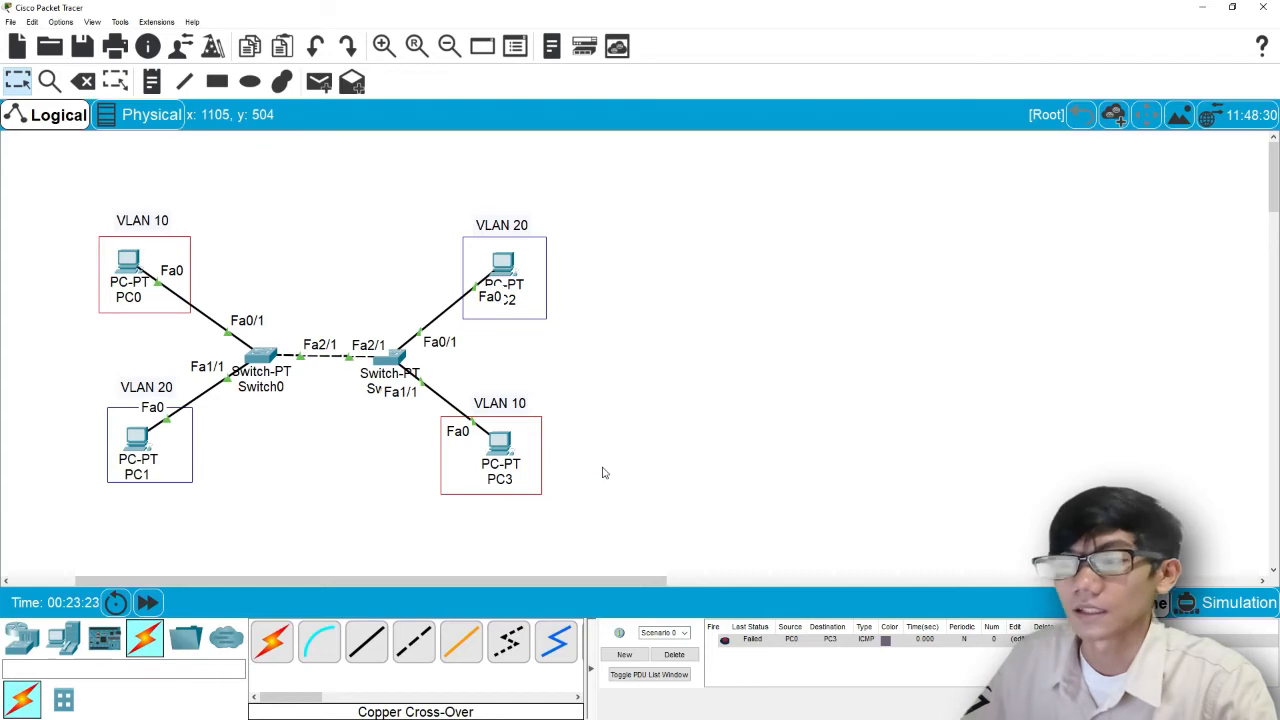
# Test VLAN 20 with a simple PDU from PC1 to PC2, and delete the scenario holding the test PDUs
pyautogui.click(319, 81)
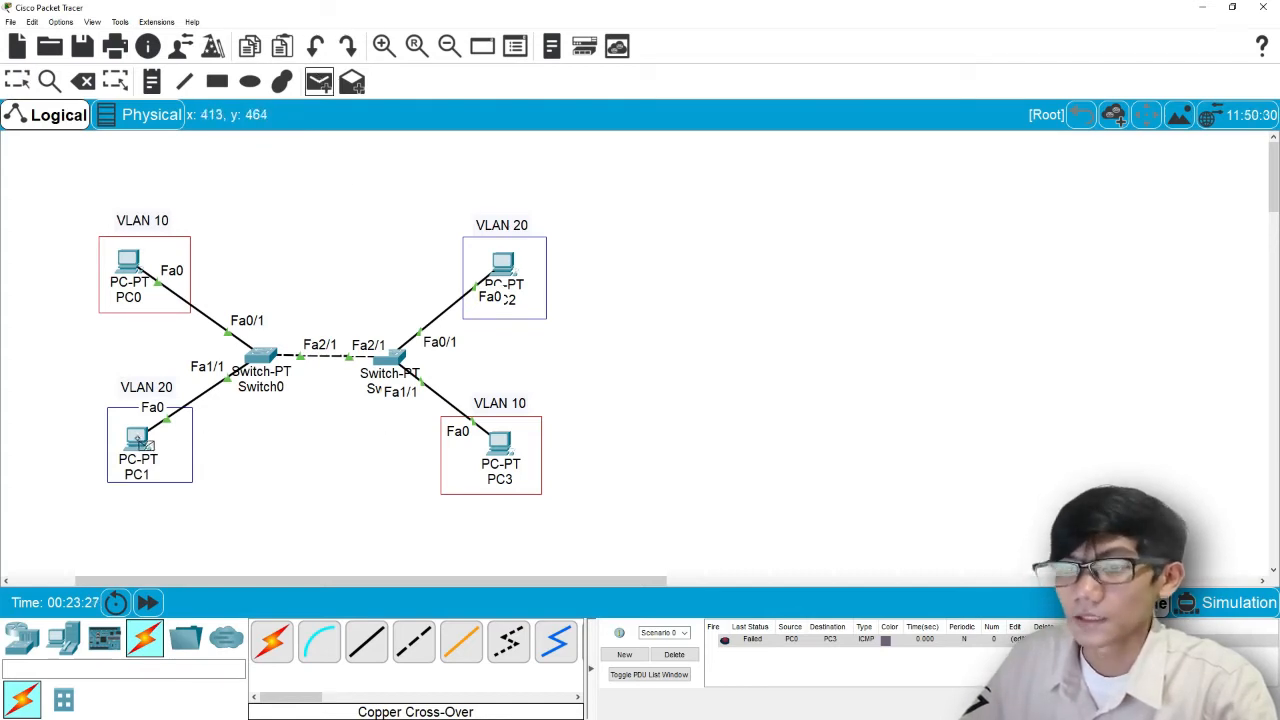
pyautogui.click(140, 440)
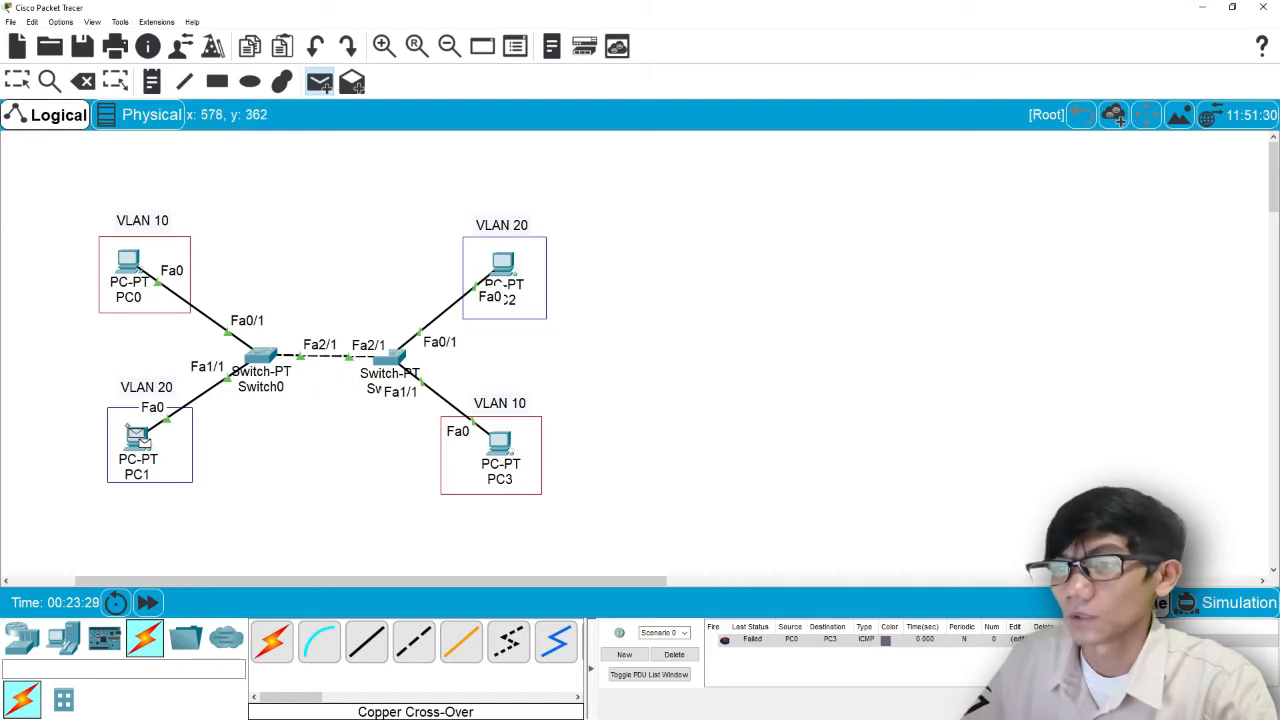
pyautogui.click(504, 263)
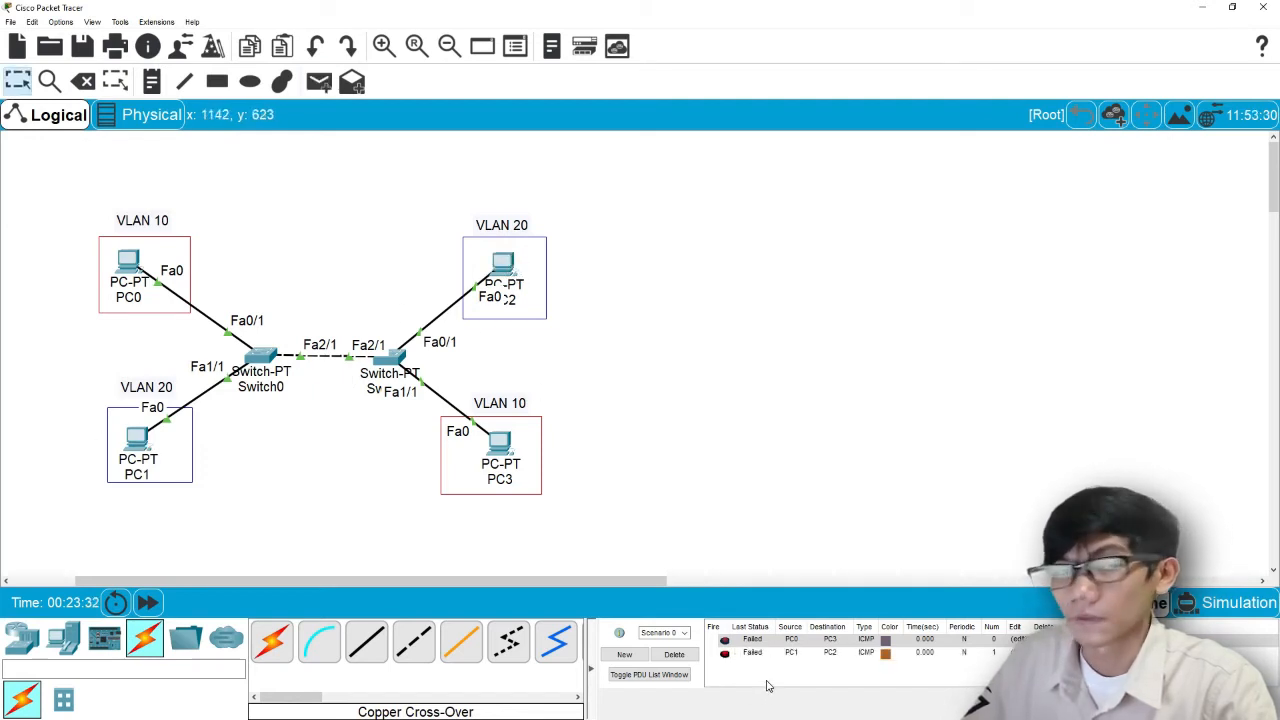
pyautogui.click(689, 657)
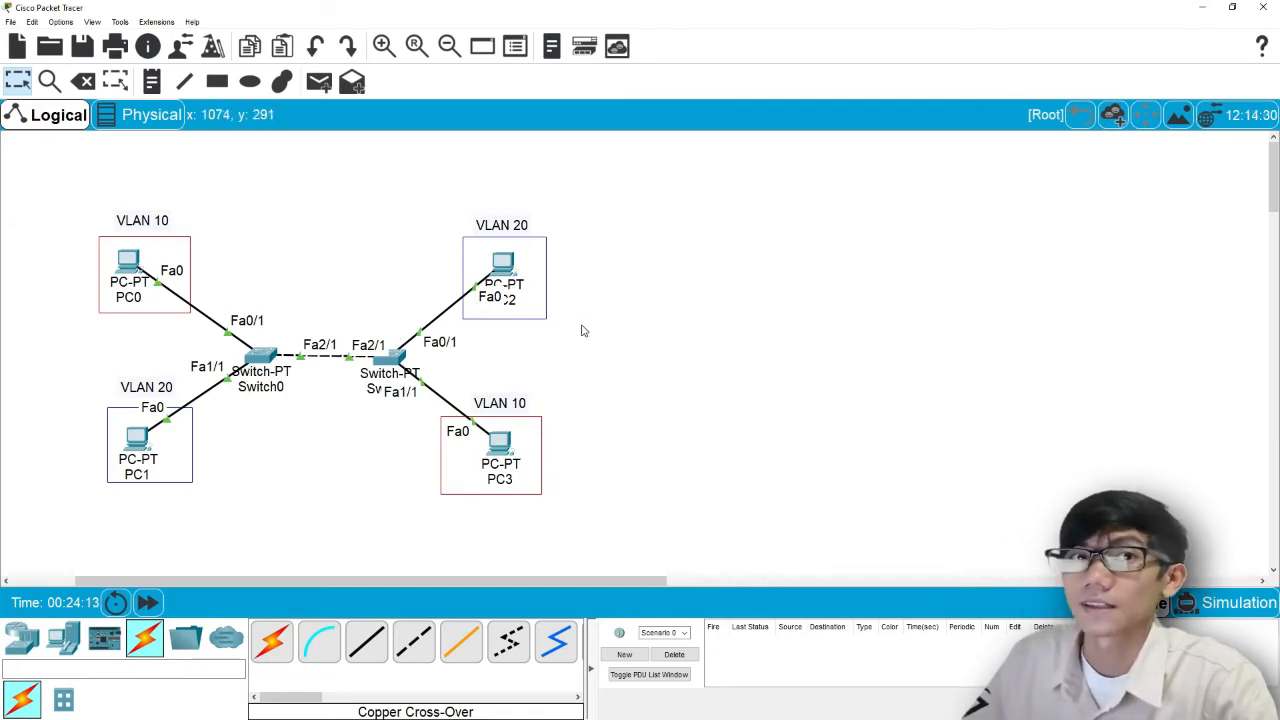
# Open Switch1's CLI, enter global configuration mode with conf t, and select interface fa2/1, the link to Switch0
pyautogui.moveTo(268, 362)
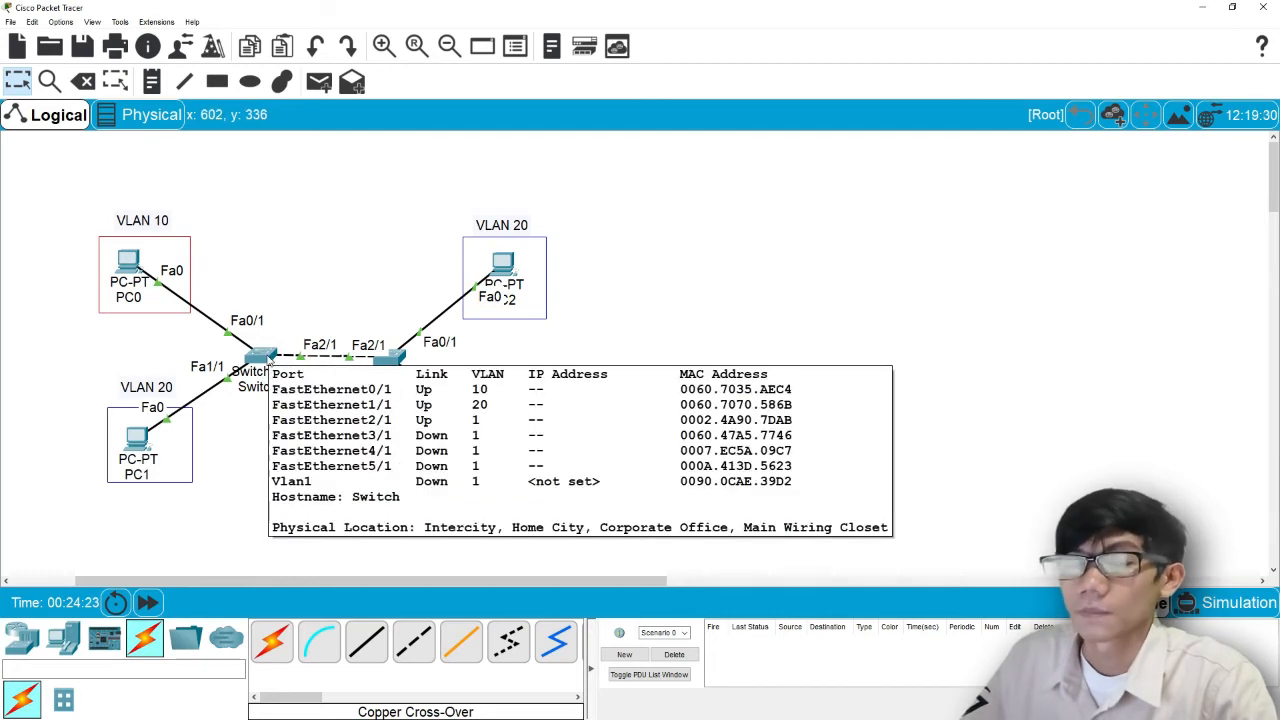
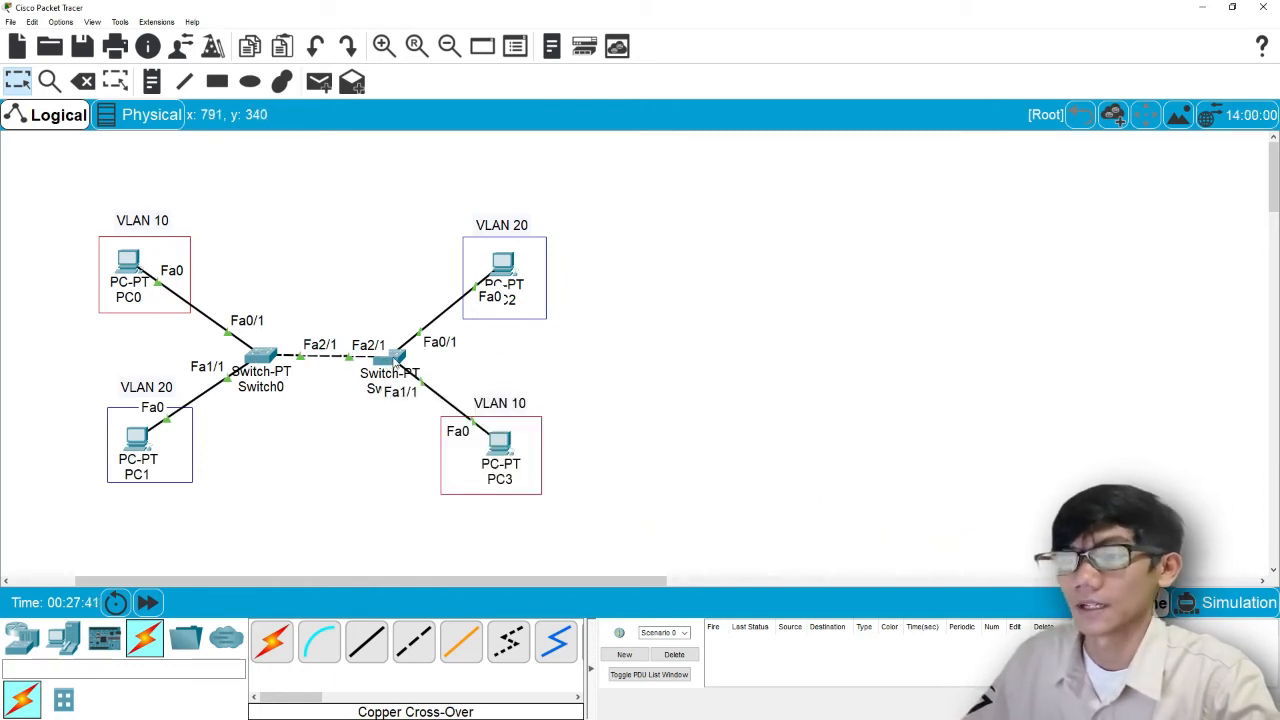
pyautogui.click(394, 360)
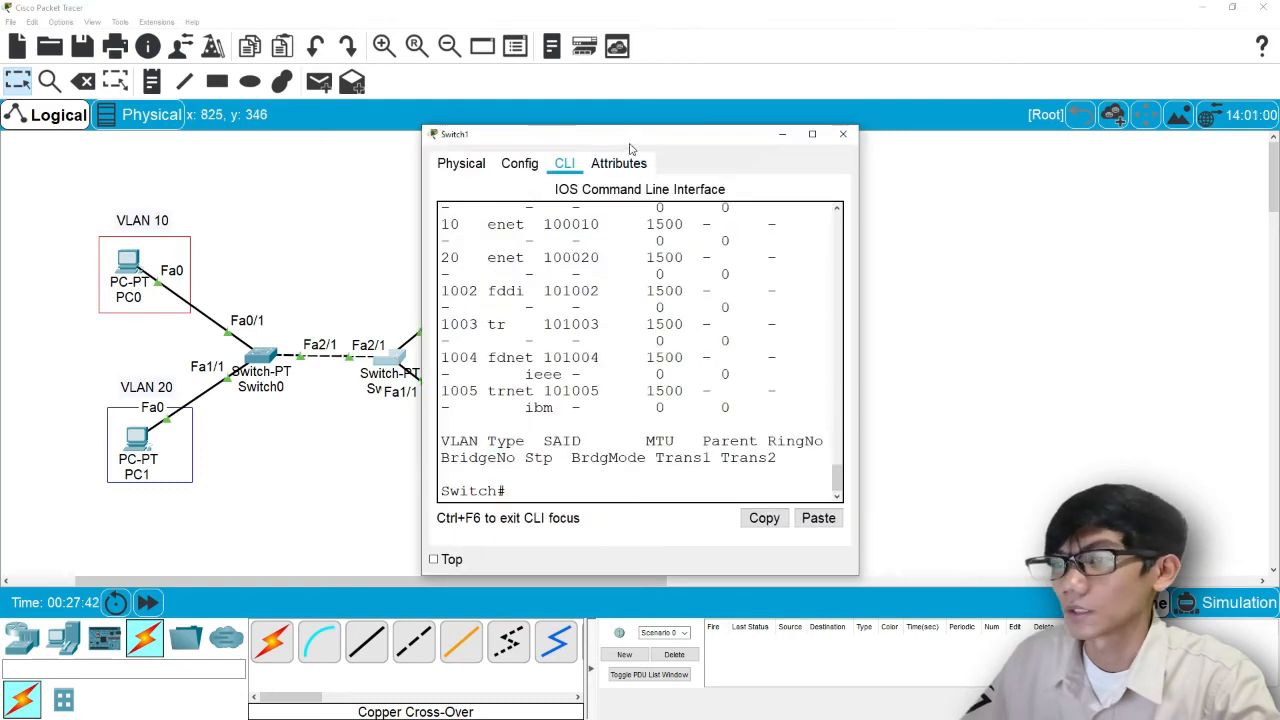
pyautogui.moveTo(630, 142); pyautogui.dragTo(842, 101)
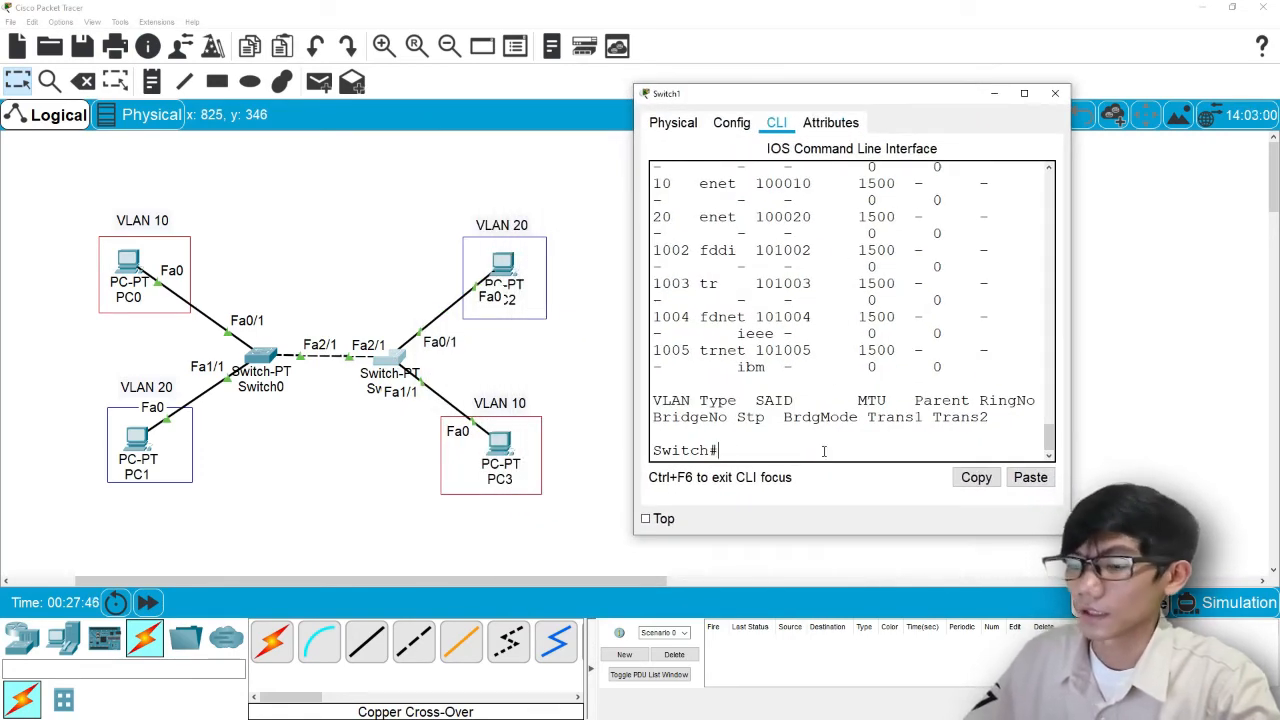
pyautogui.write('con')
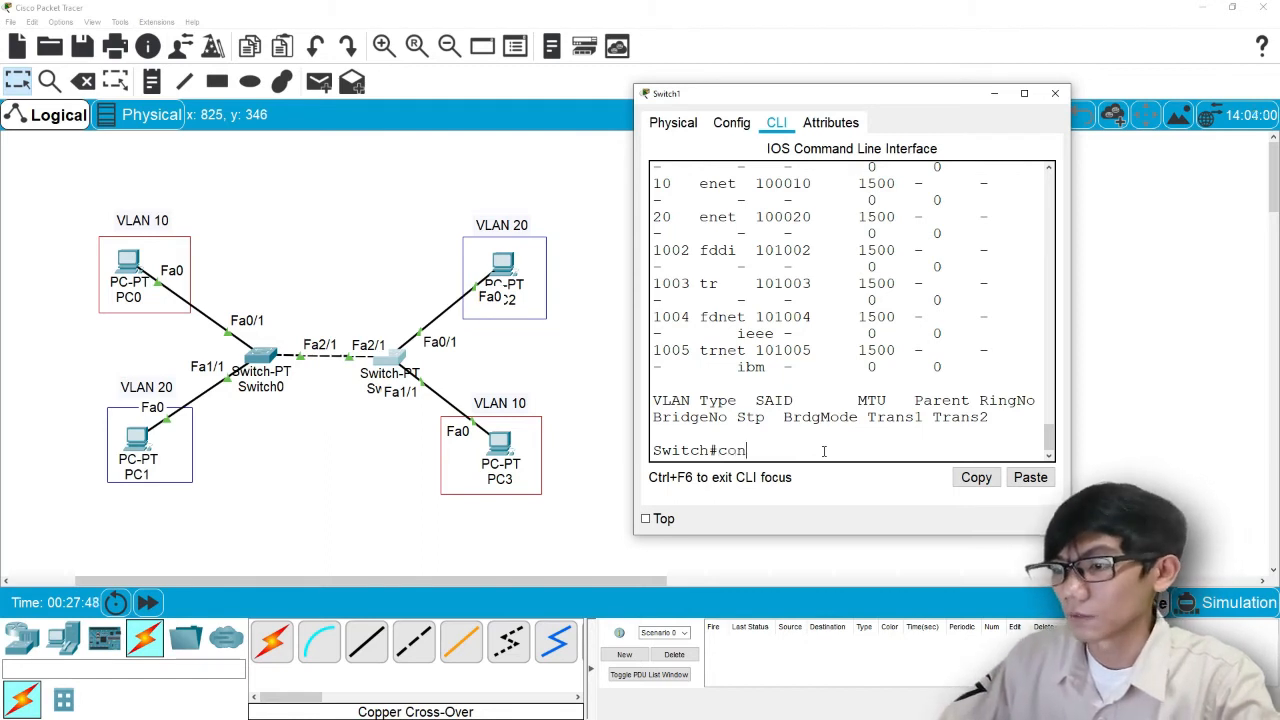
pyautogui.write('f t')
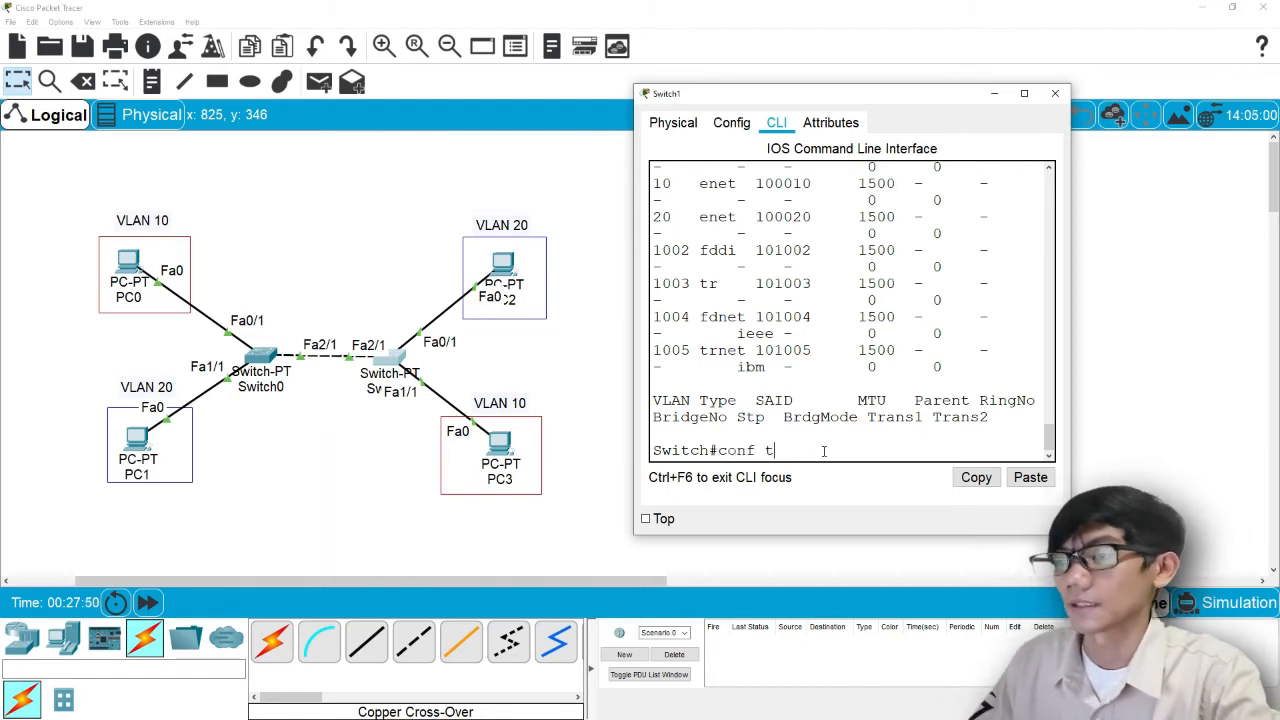
pyautogui.press('Return')
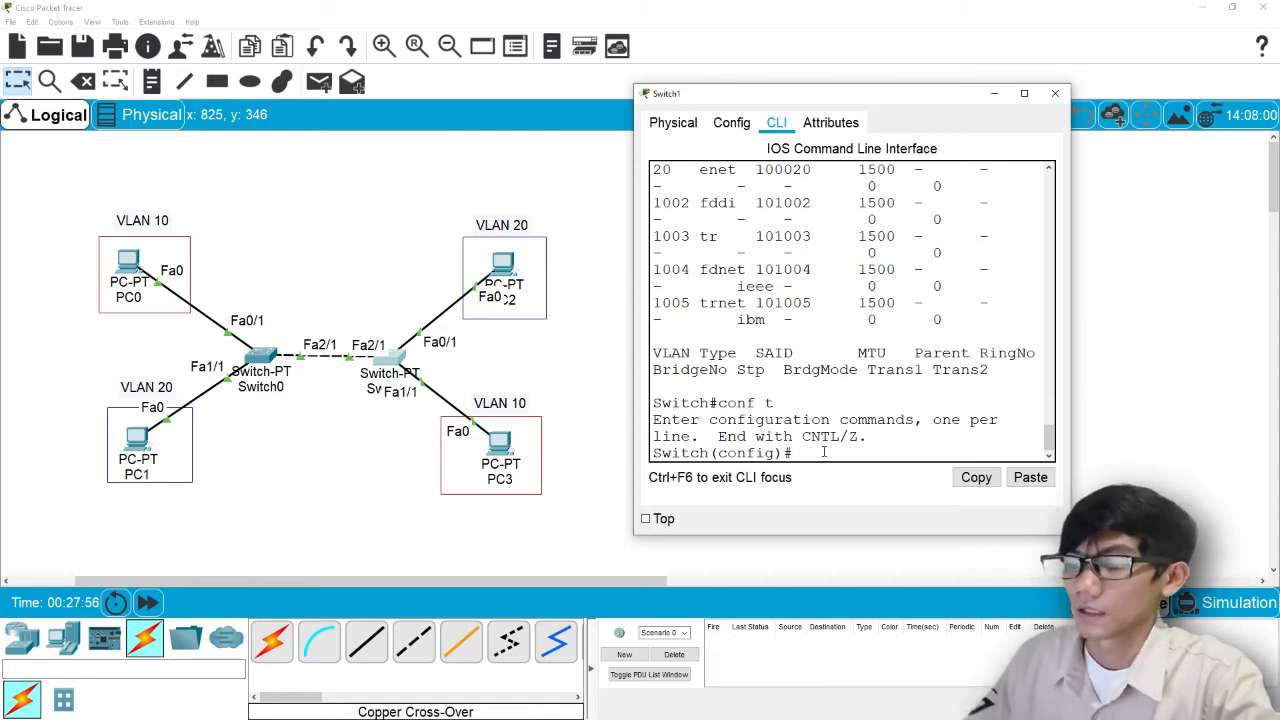
pyautogui.write('int fa')
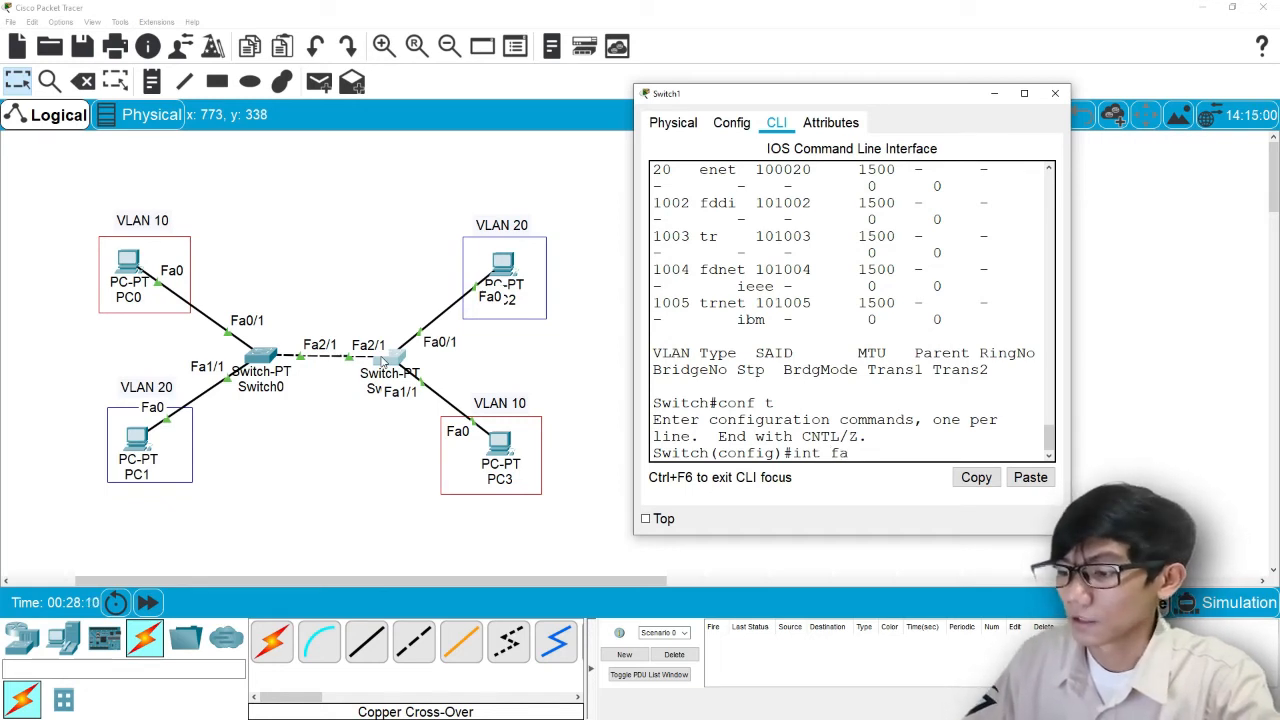
pyautogui.write('1')
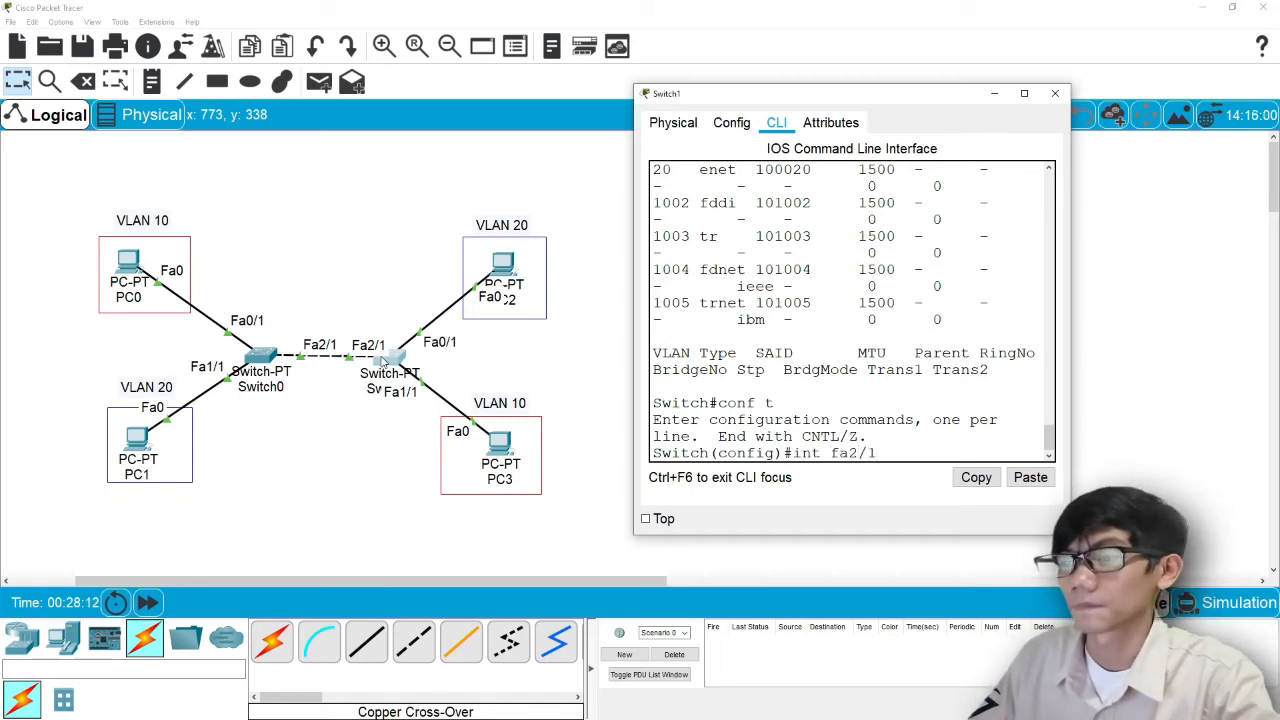
pyautogui.press('Return')
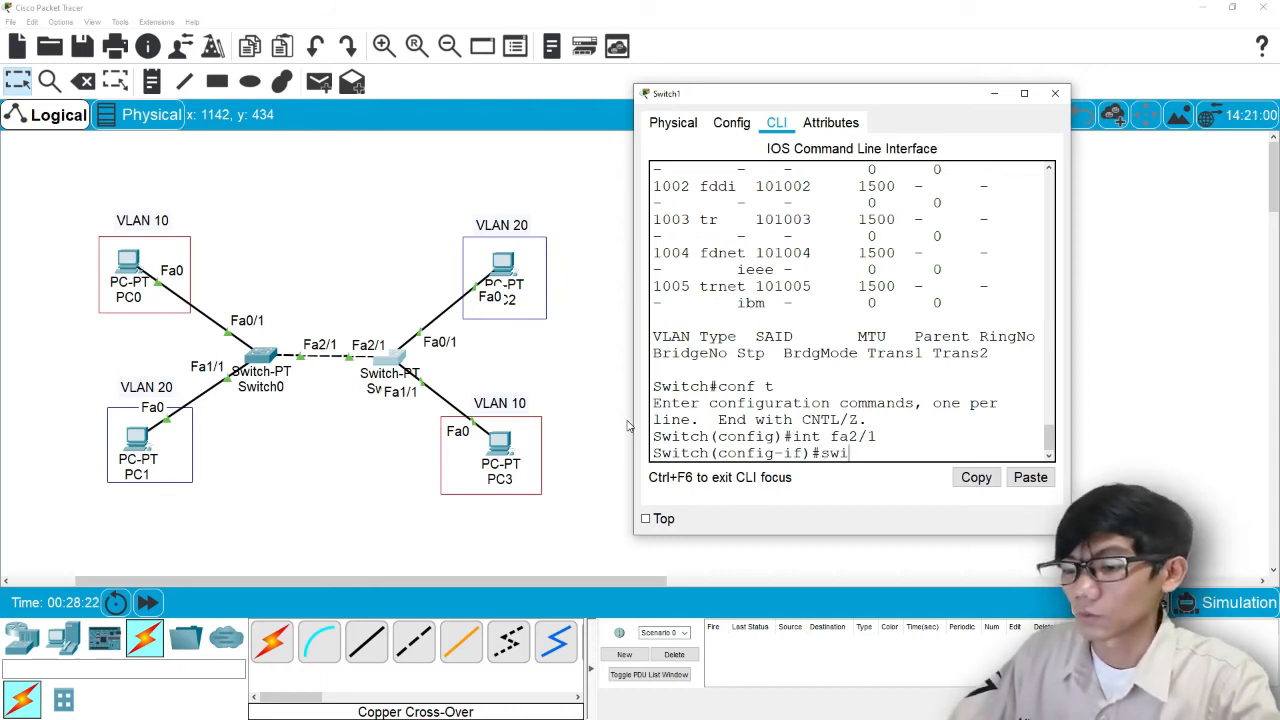
# Set Switch1's inter-switch port to trunk mode with switchport mode trunk
pyautogui.write('tchport')
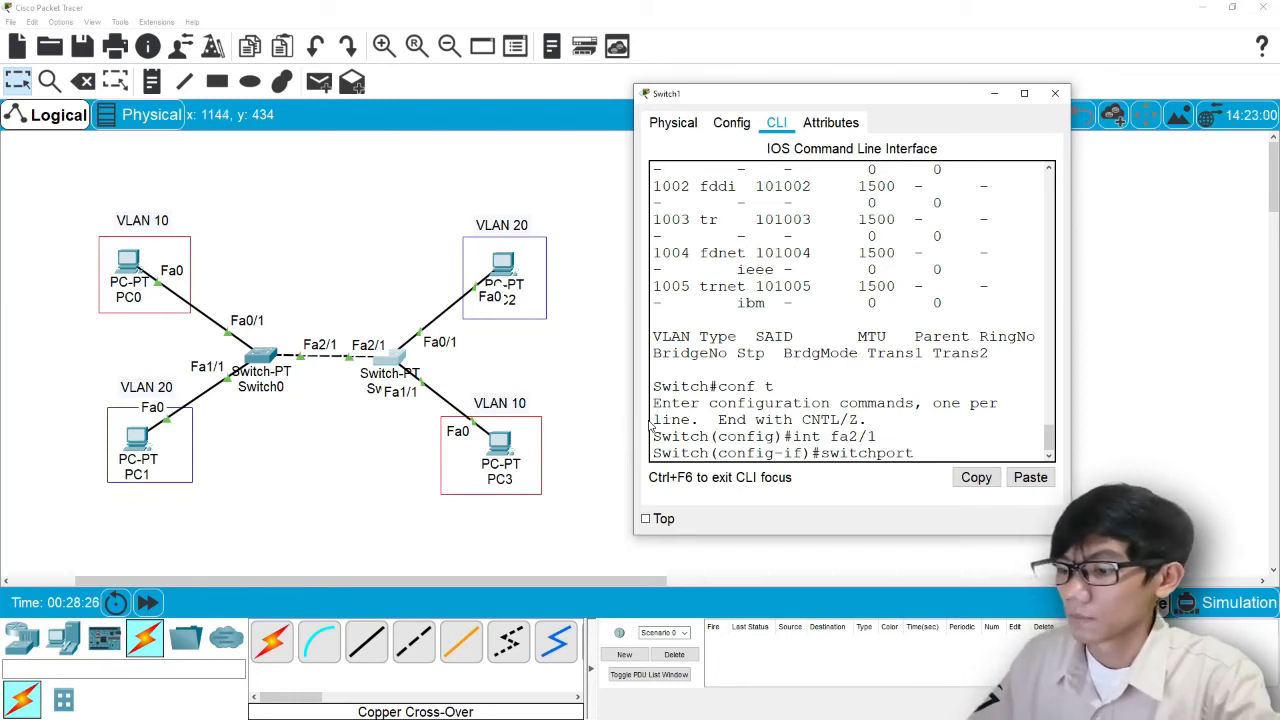
pyautogui.write(' mode trun')
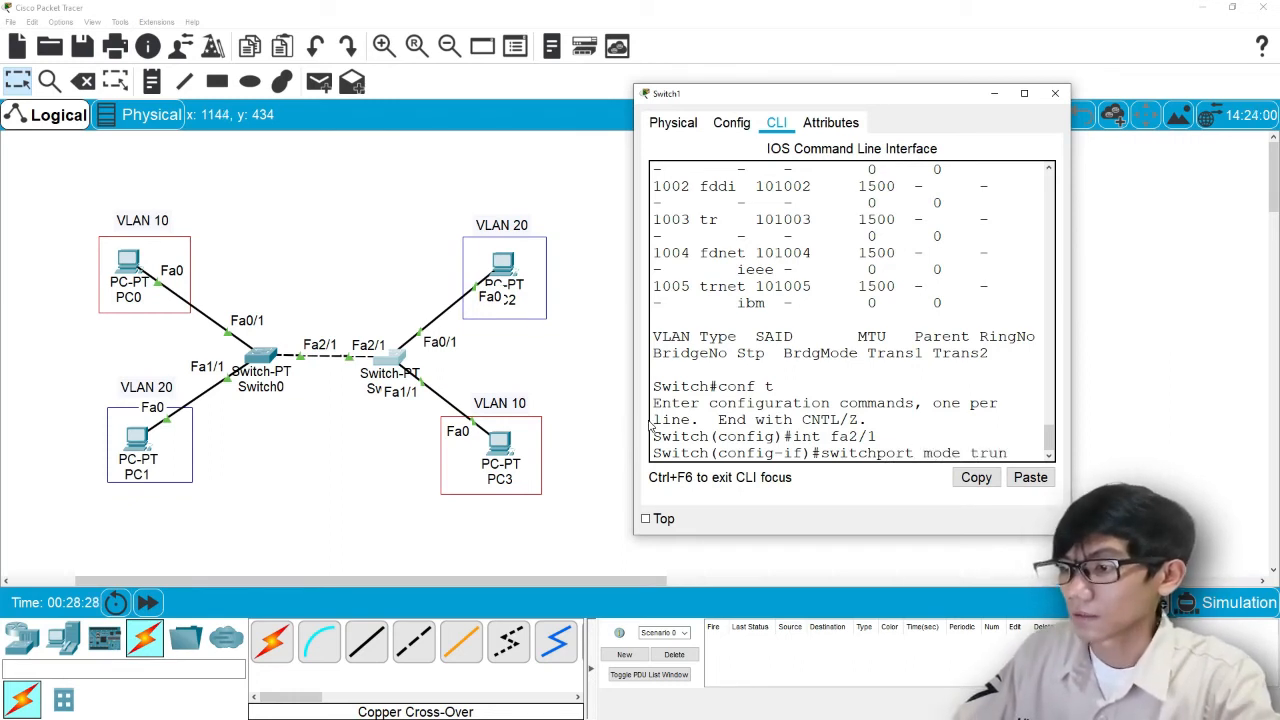
pyautogui.write('k')
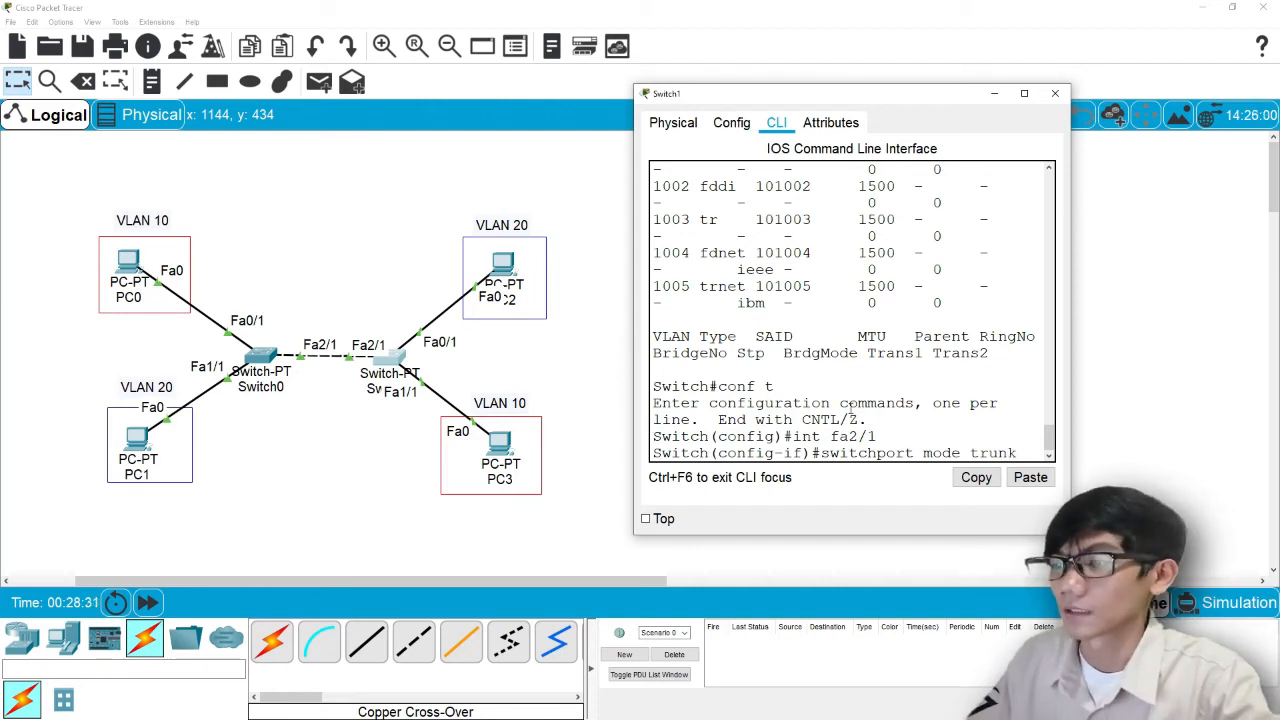
pyautogui.press('Return')
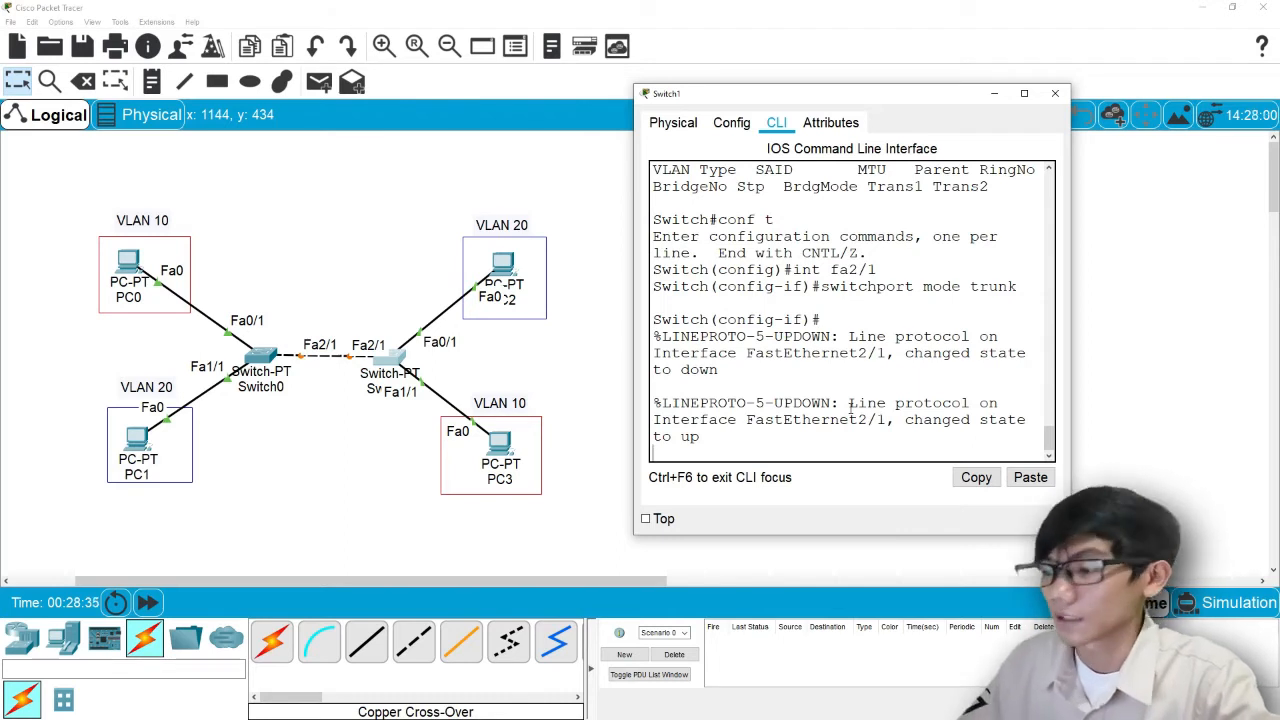
pyautogui.press('Return')
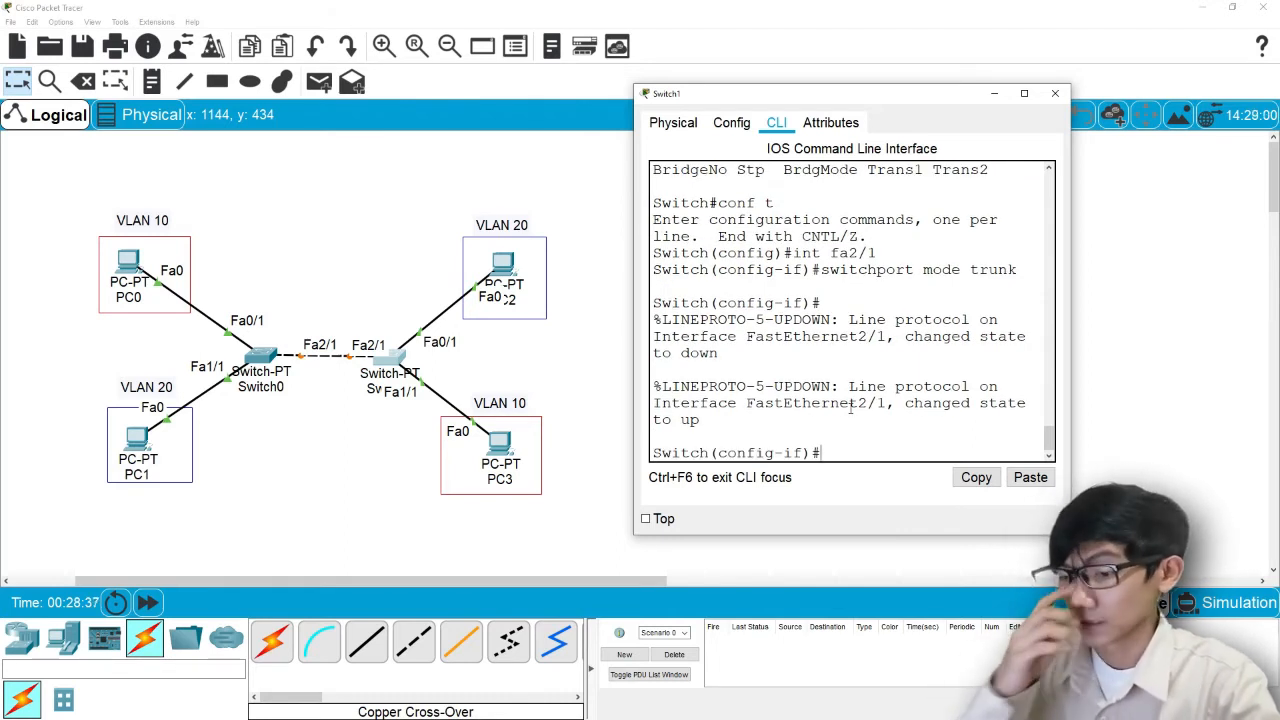
# Leave Switch1's interface and global configuration modes with ex, and close the switch window
pyautogui.write('ex')
pyautogui.press('Return')
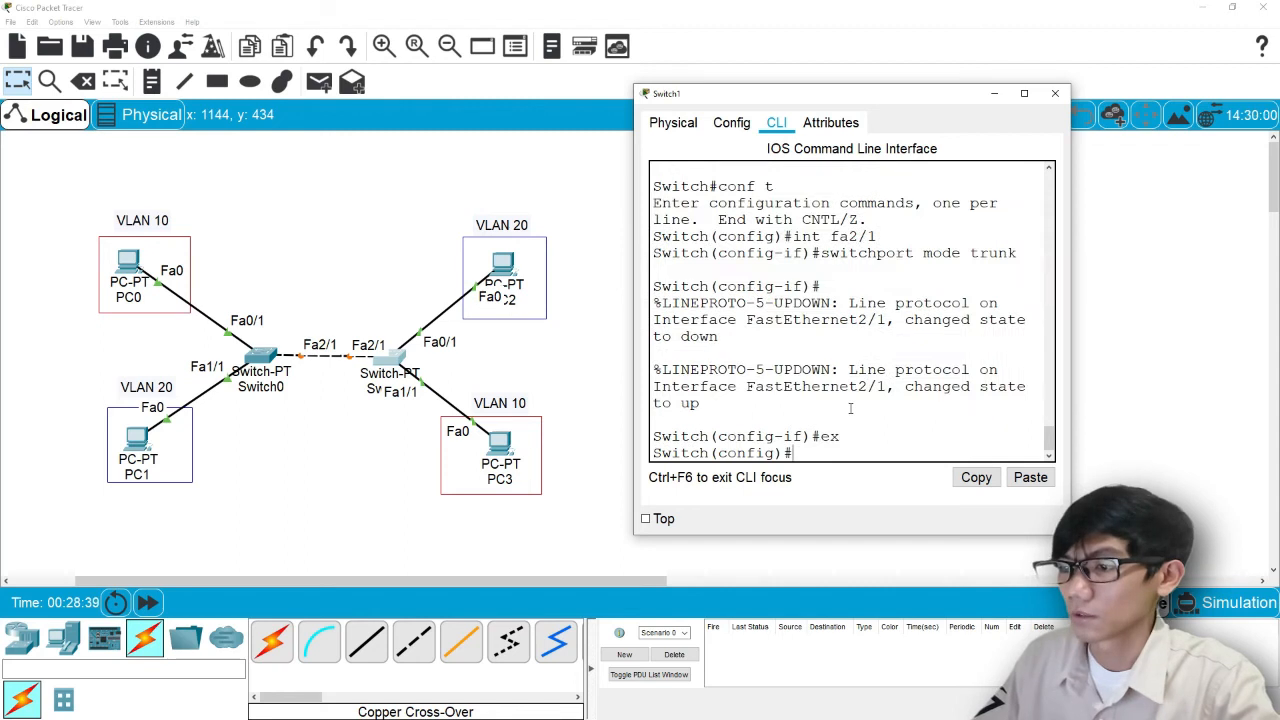
pyautogui.press('Return')
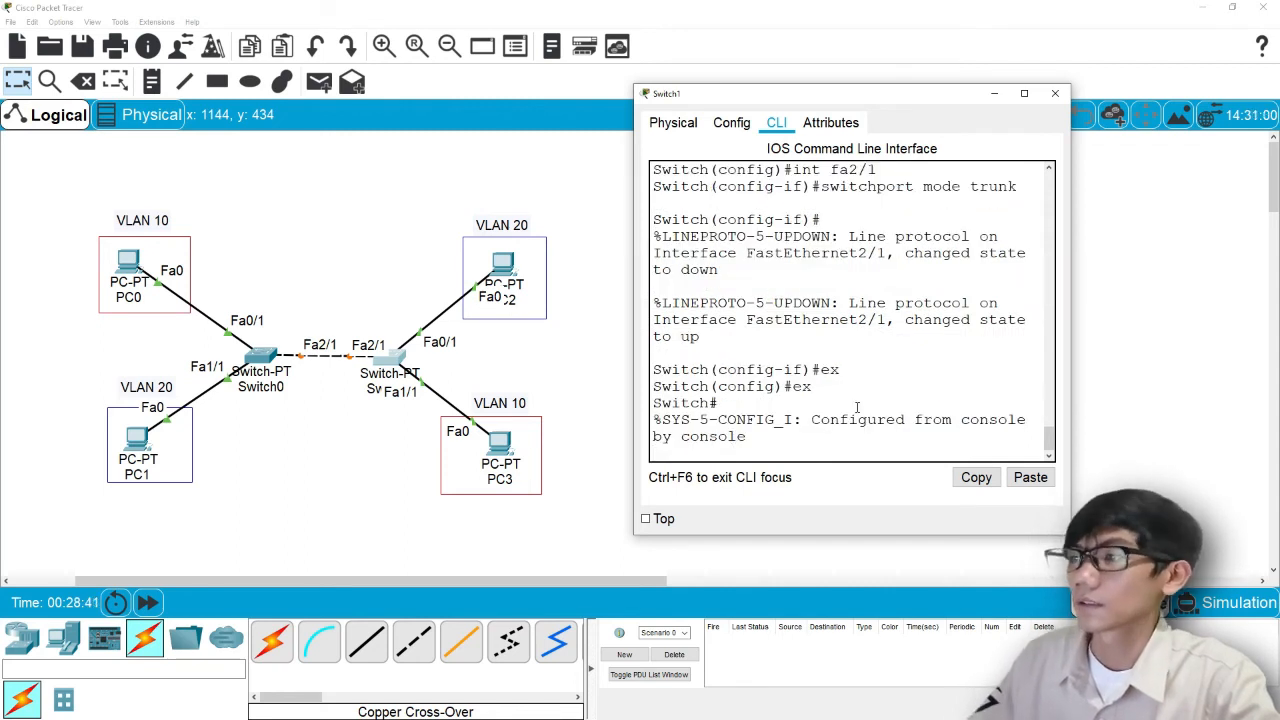
pyautogui.click(1055, 93)
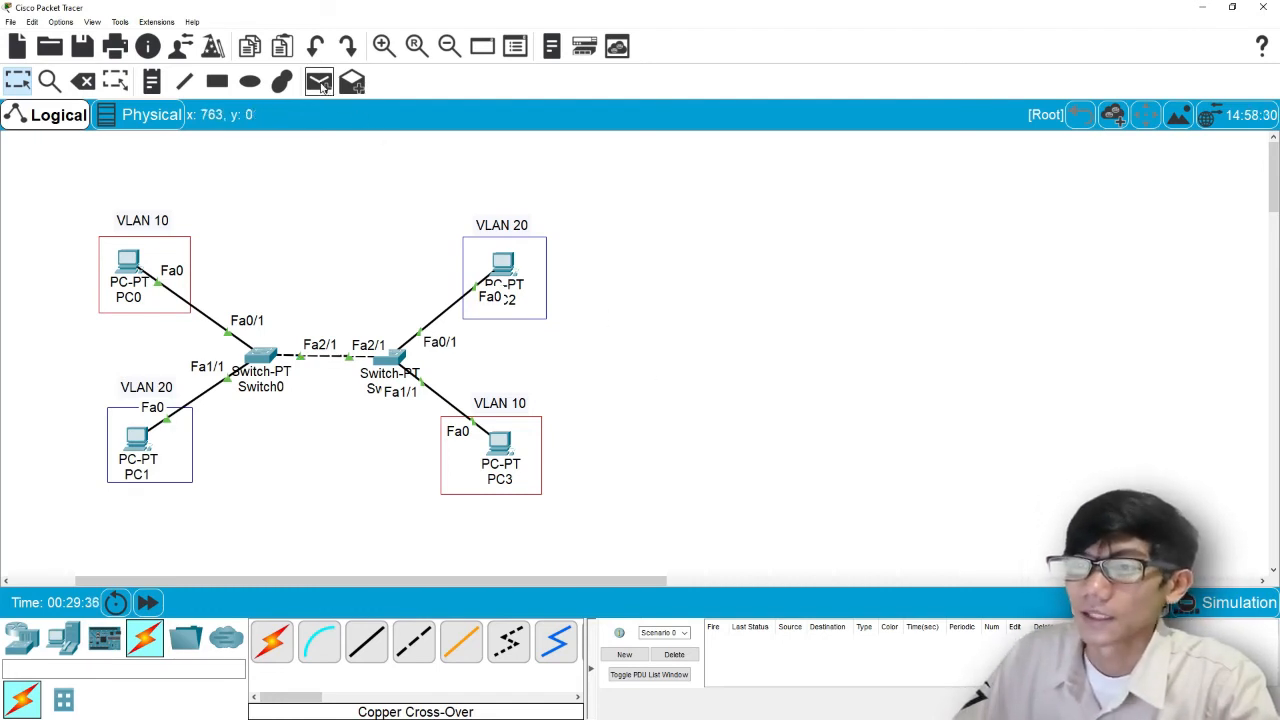
# Test VLAN 10 across the trunk link by sending a simple PDU from PC0 to PC3
pyautogui.click(321, 84)
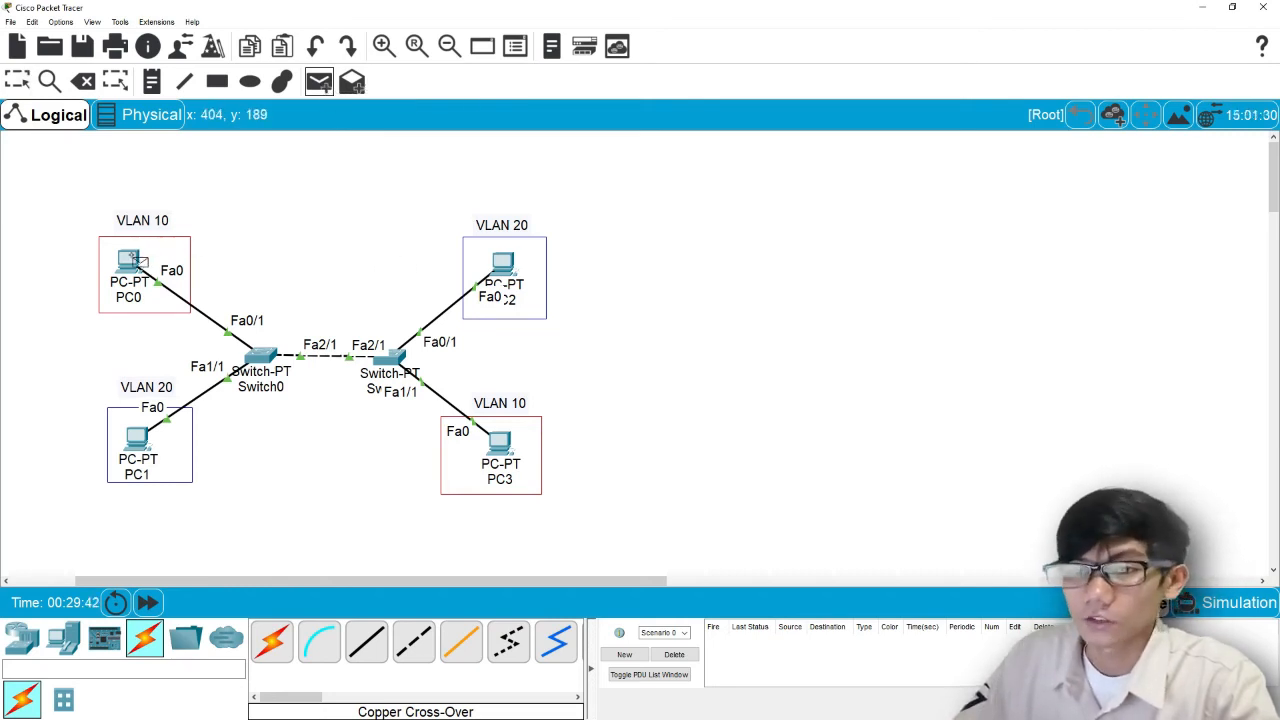
pyautogui.click(135, 262)
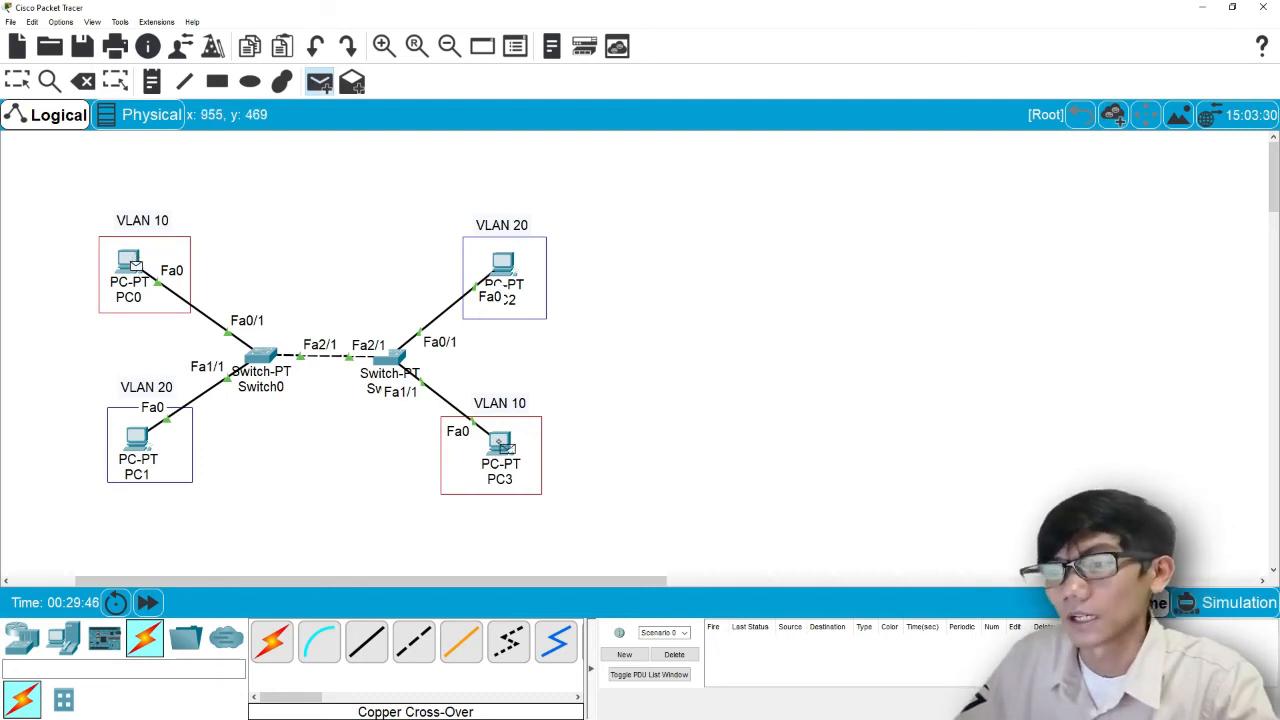
pyautogui.click(498, 441)
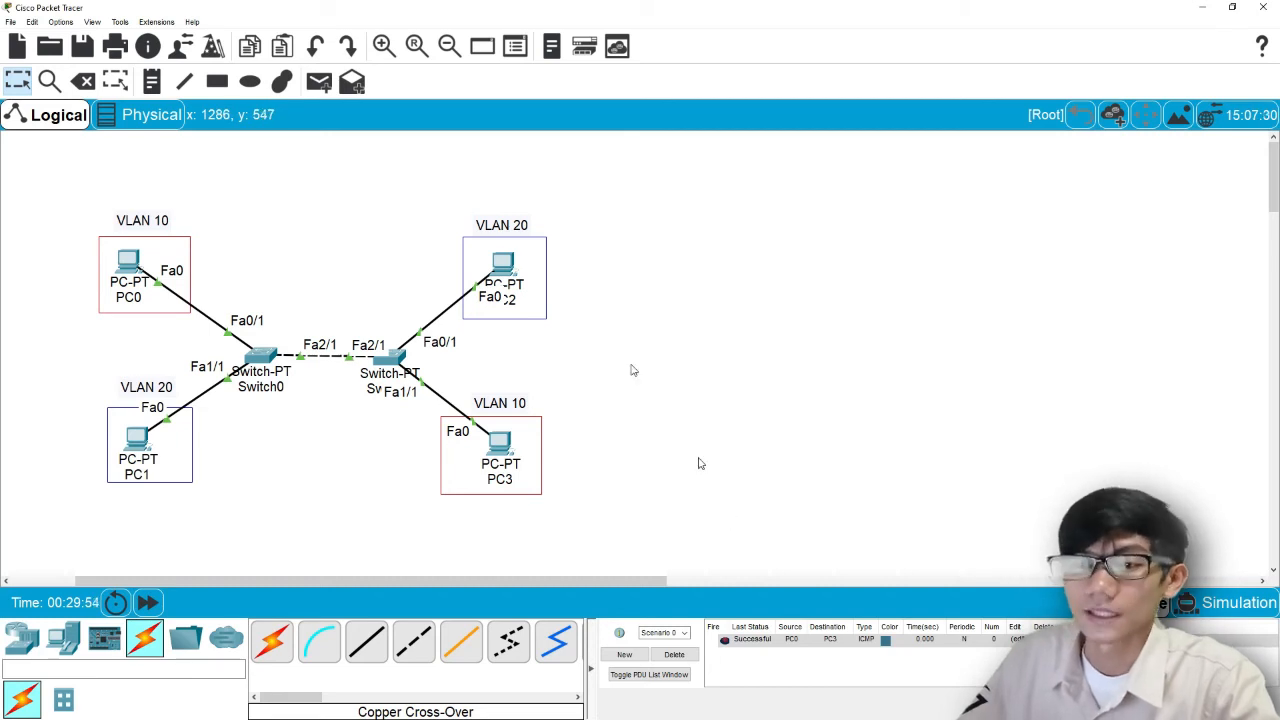
# Test VLAN 20 across the trunk with a simple PDU from PC1 to PC2, and delete the scenario holding the PDUs
pyautogui.click(319, 81)
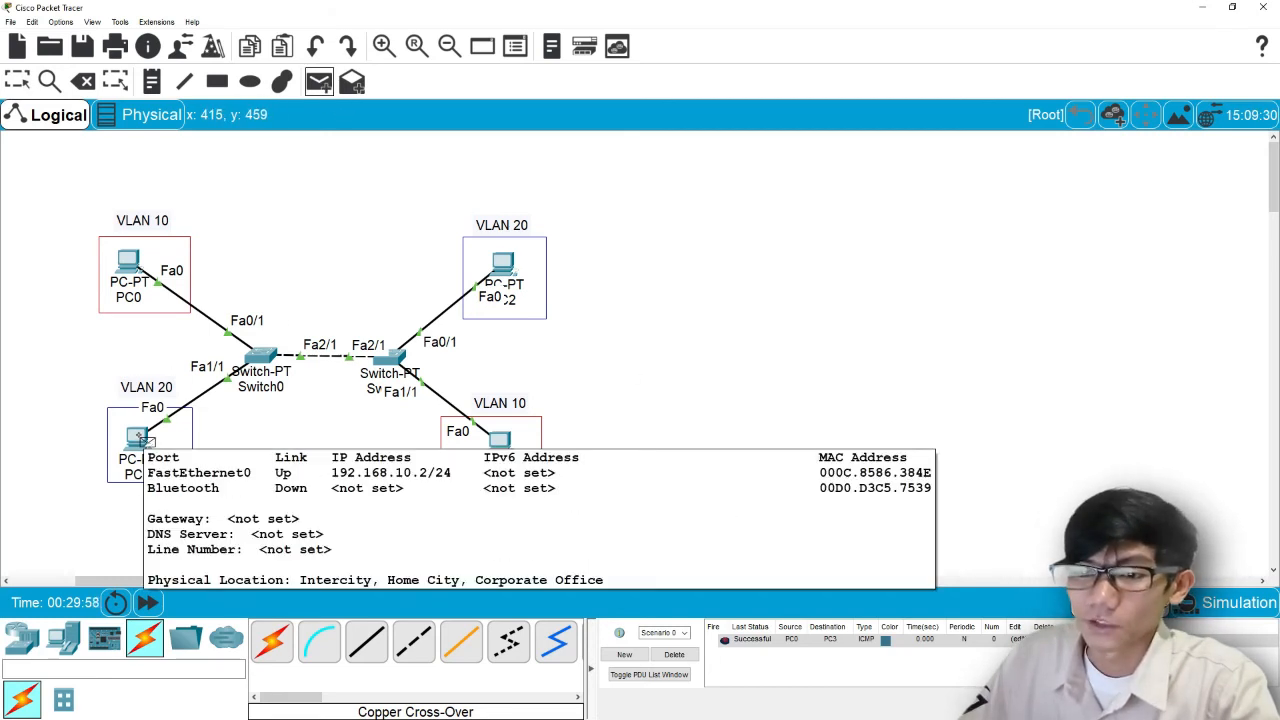
pyautogui.click(141, 440)
pyautogui.click(513, 263)
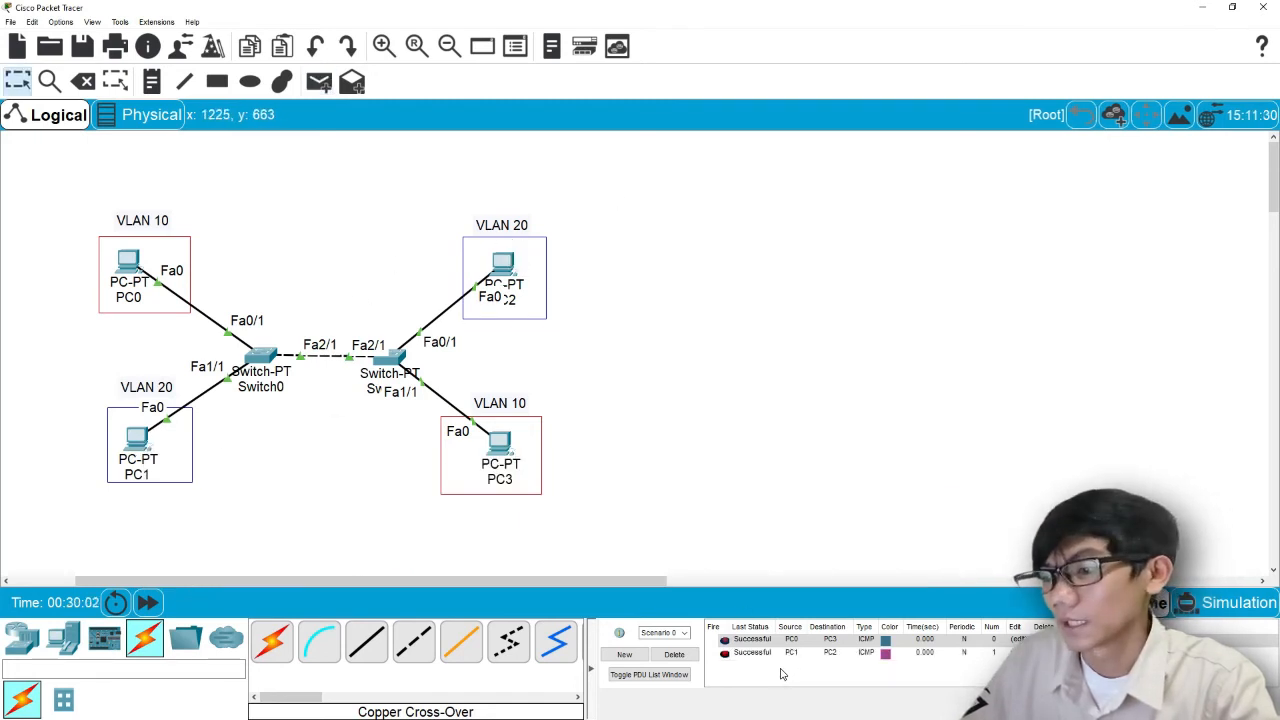
pyautogui.click(690, 655)
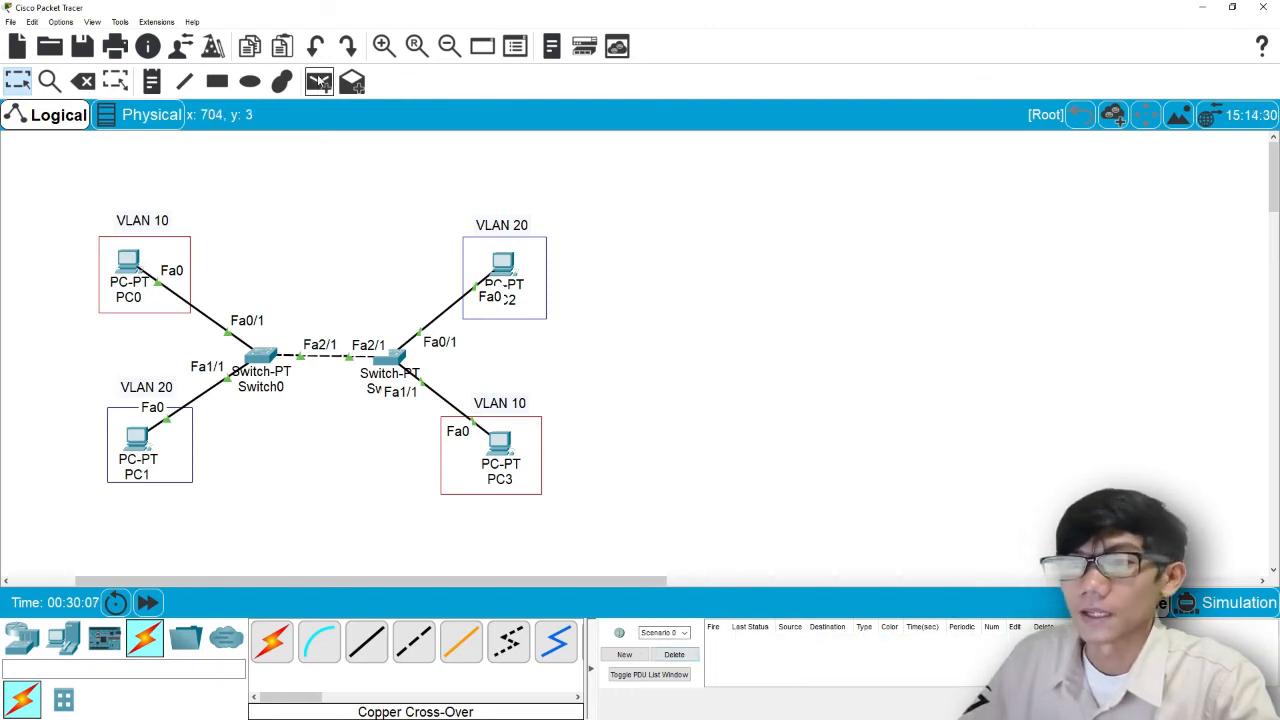
# Test traffic between VLAN 10 and VLAN 20 by sending a simple PDU from PC0 to PC1
pyautogui.click(321, 84)
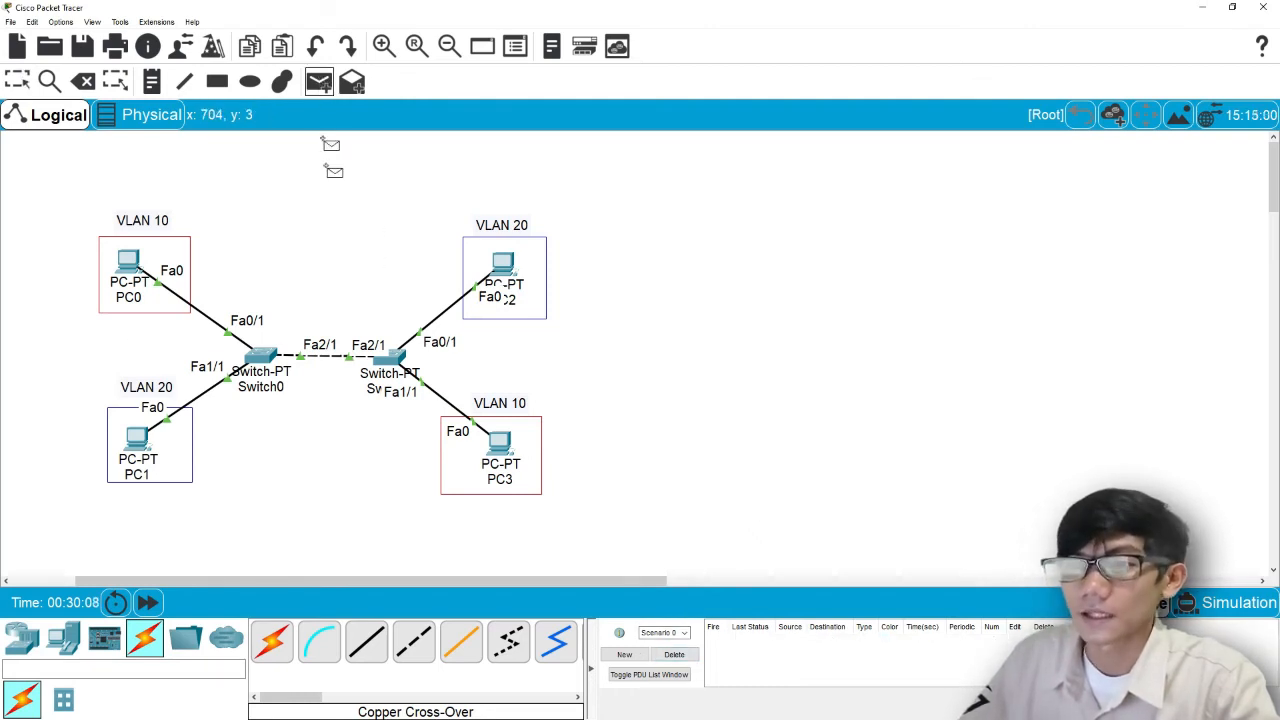
pyautogui.click(130, 262)
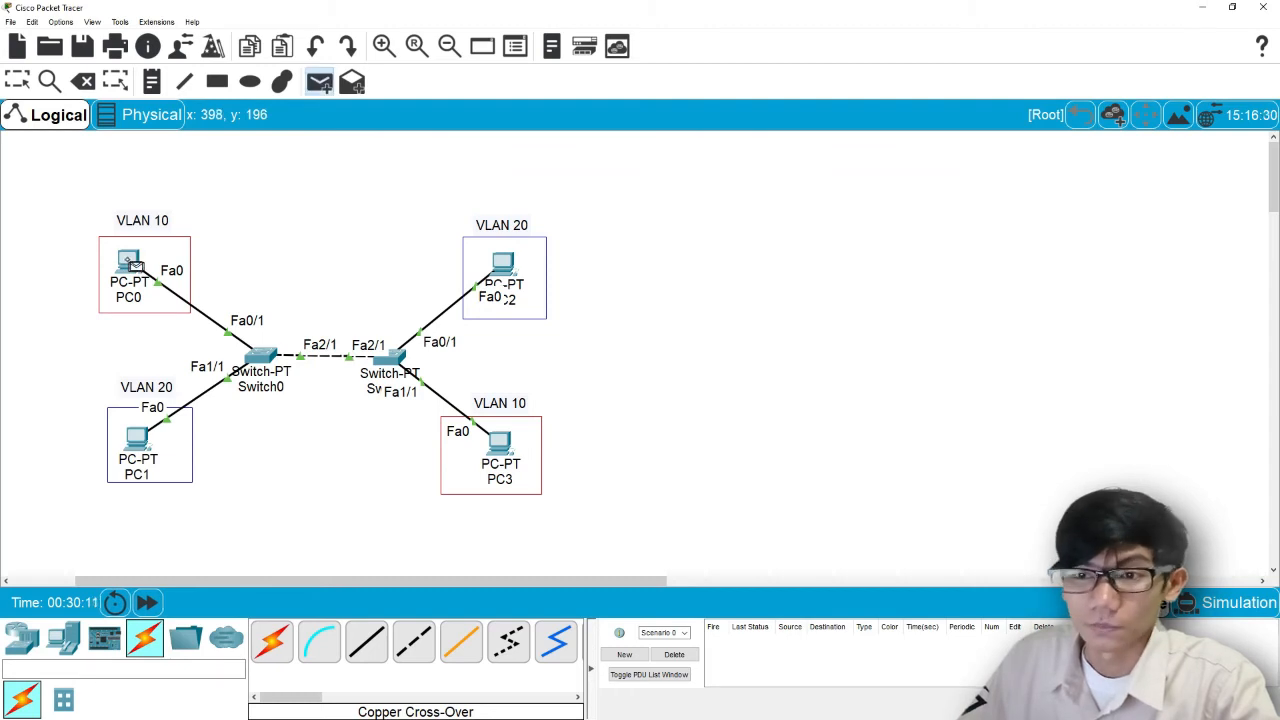
pyautogui.click(145, 447)
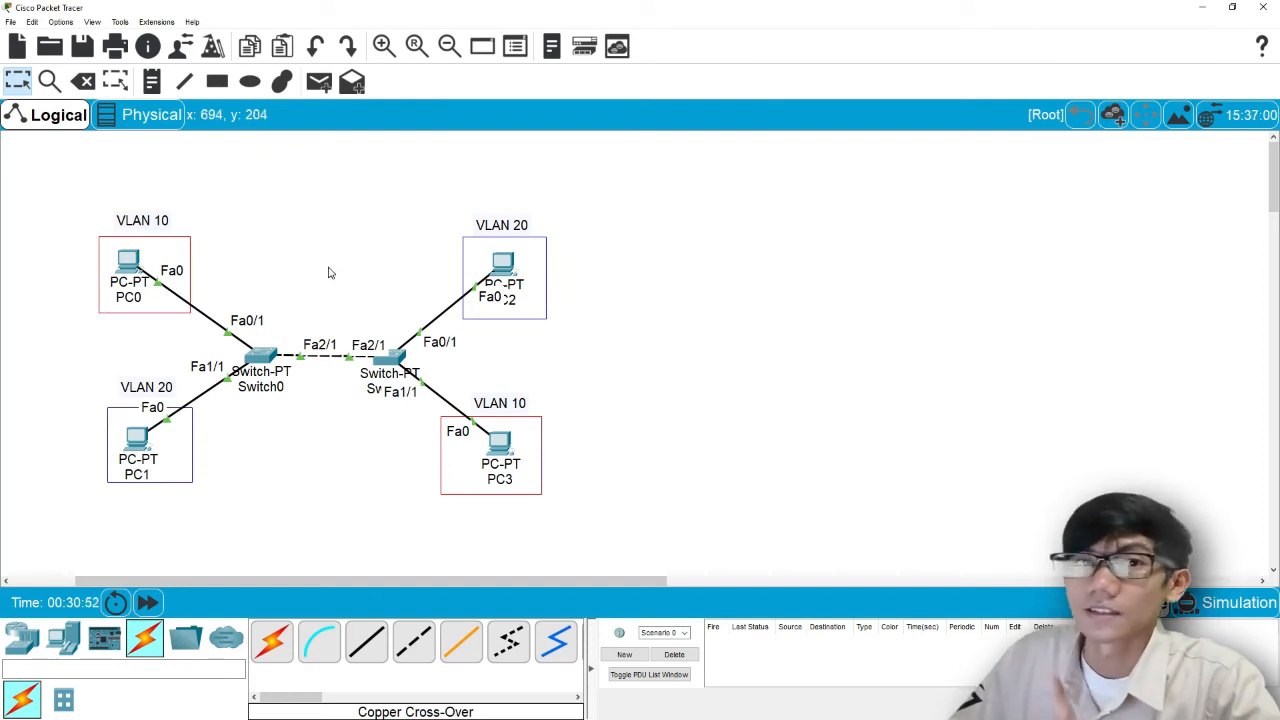
# Reopen Switch1's CLI and enter global configuration mode with conf t
pyautogui.click(389, 360)
pyautogui.moveTo(564, 146); pyautogui.dragTo(760, 92)
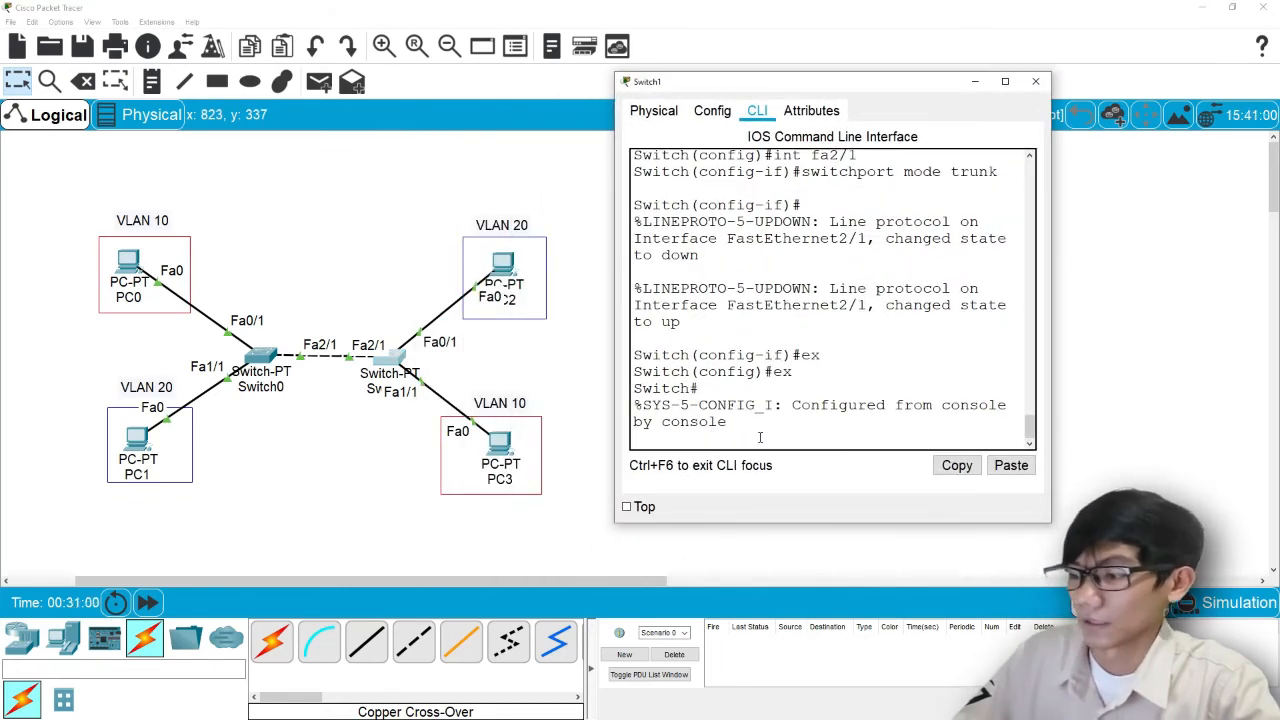
pyautogui.press('Return')
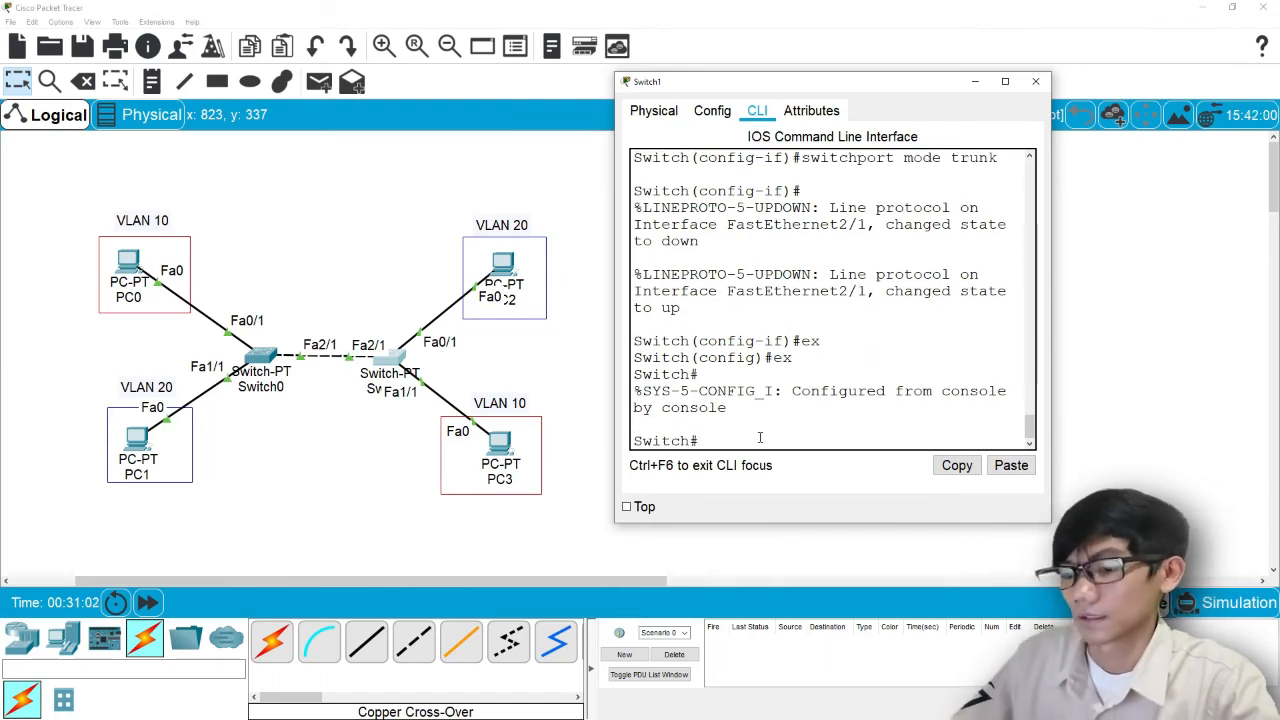
pyautogui.write('conf')
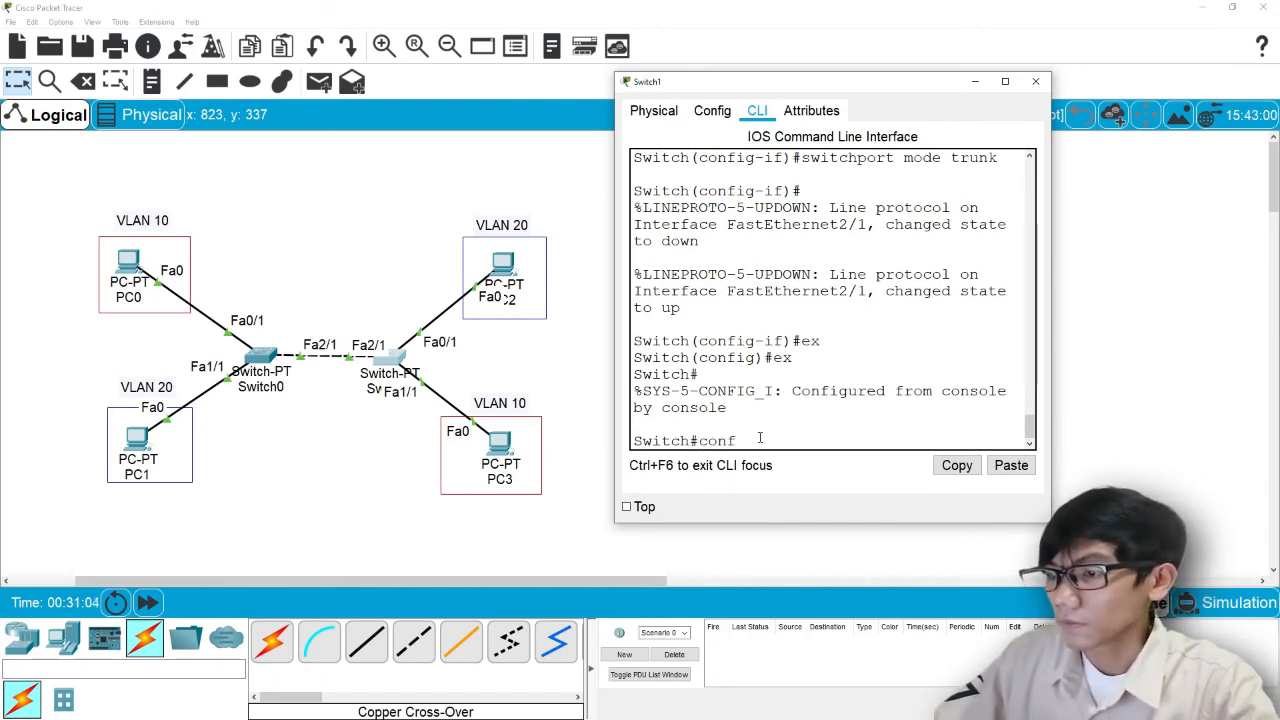
pyautogui.write(' t')
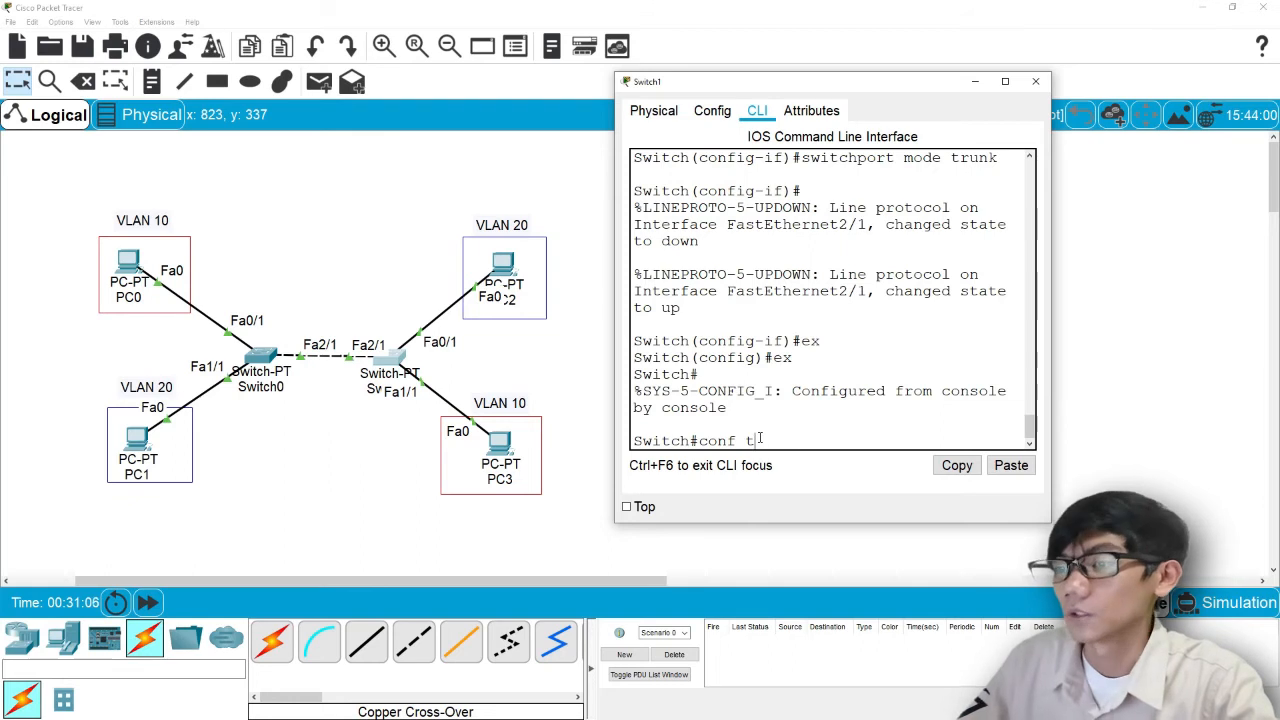
pyautogui.press('Return')
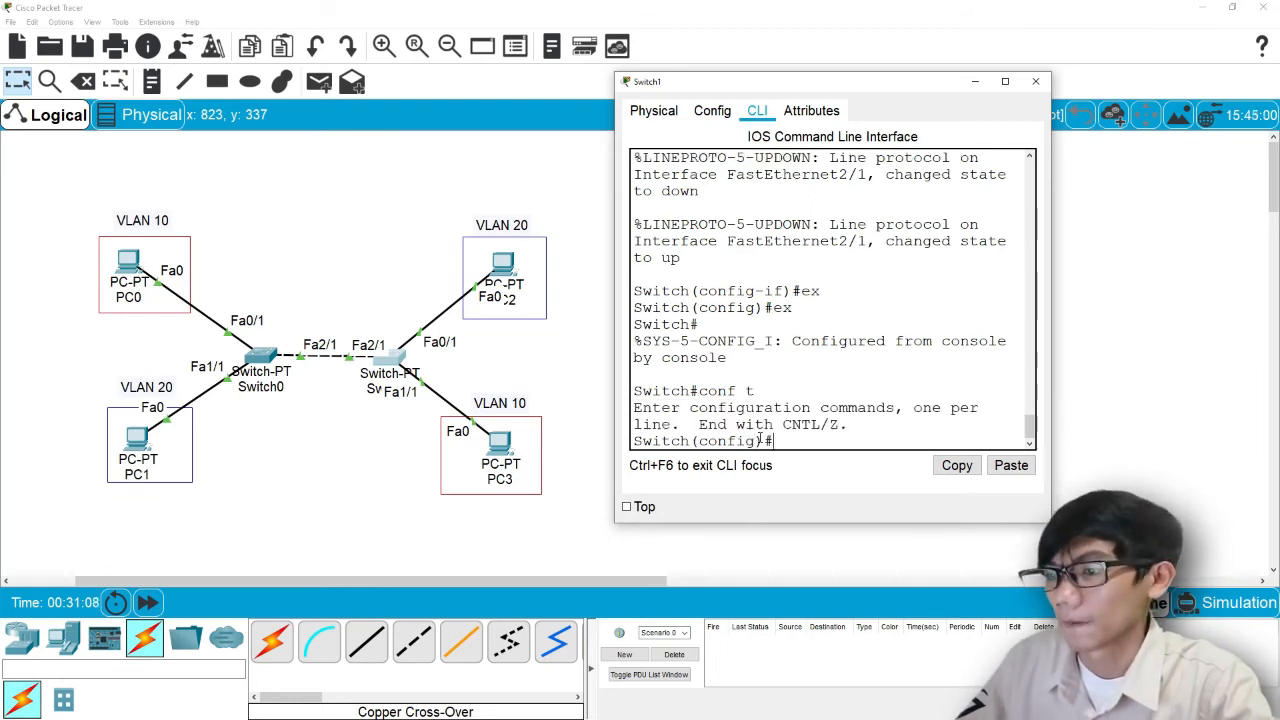
# Enter interface fa2/1 on Switch1 and set it to trunk with switchport mode trunk
pyautogui.press('Up')
pyautogui.press('Up')
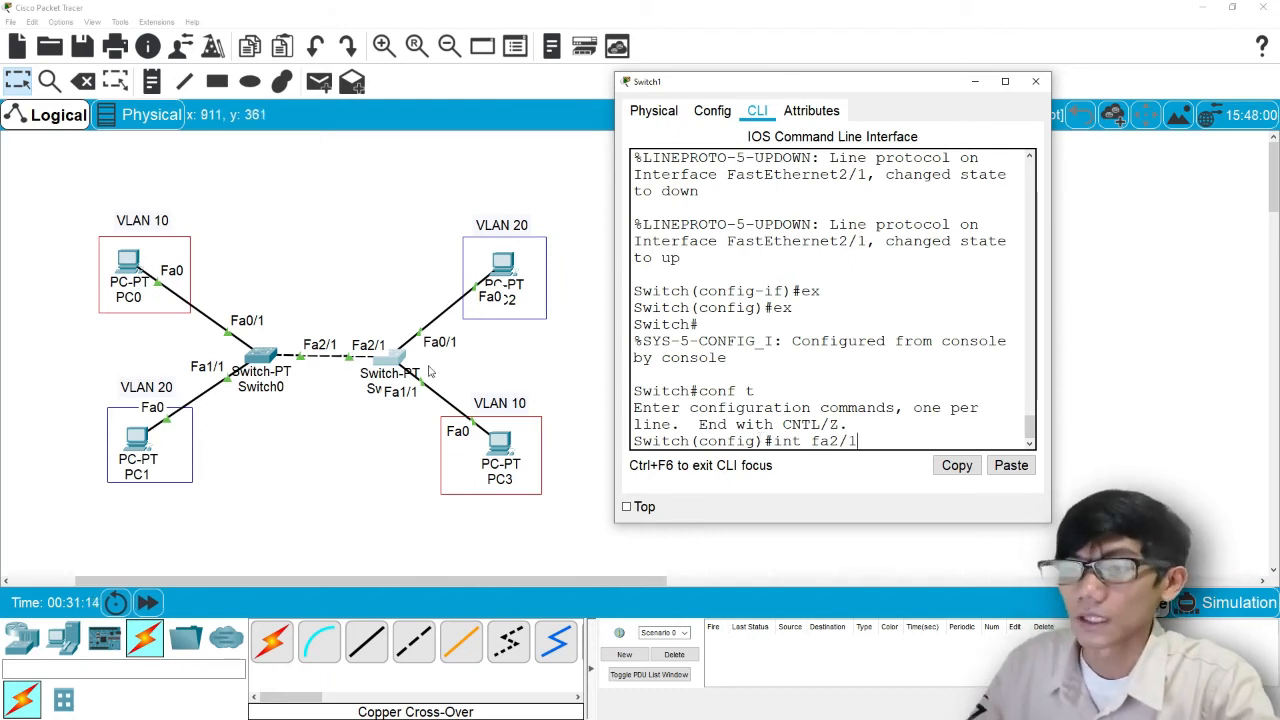
pyautogui.press('Return')
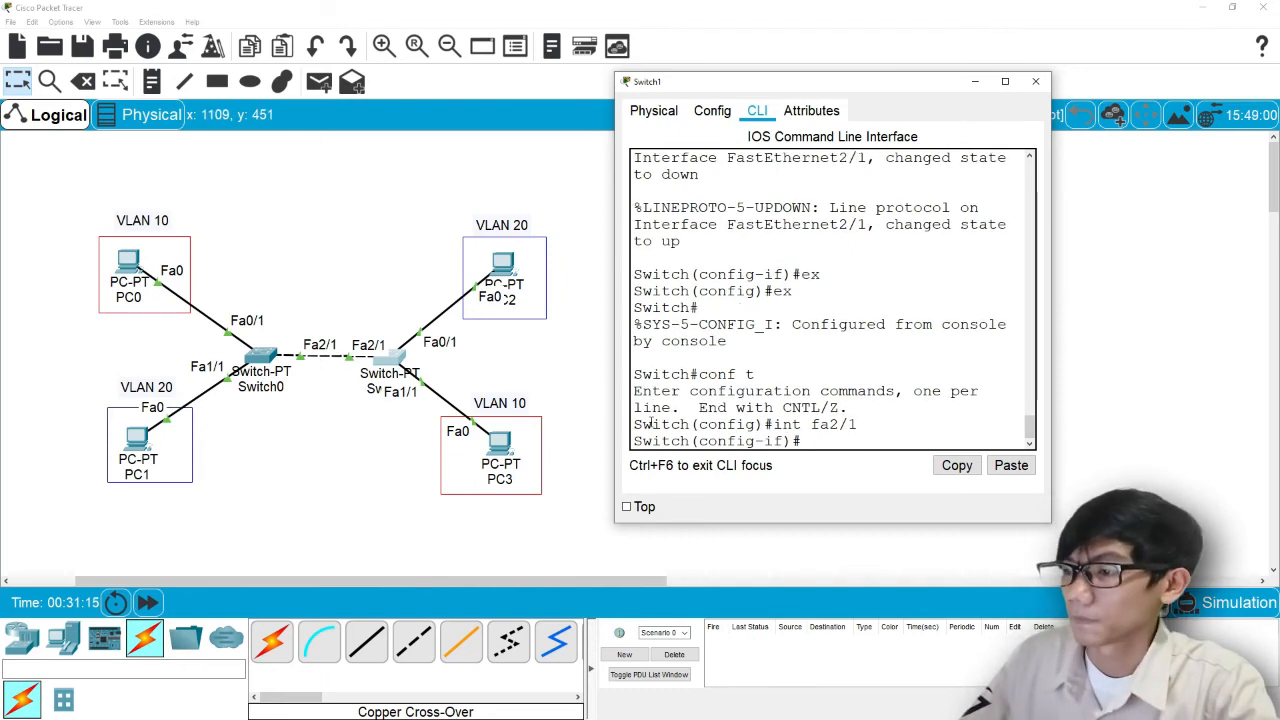
pyautogui.write('switchport mode trunk')
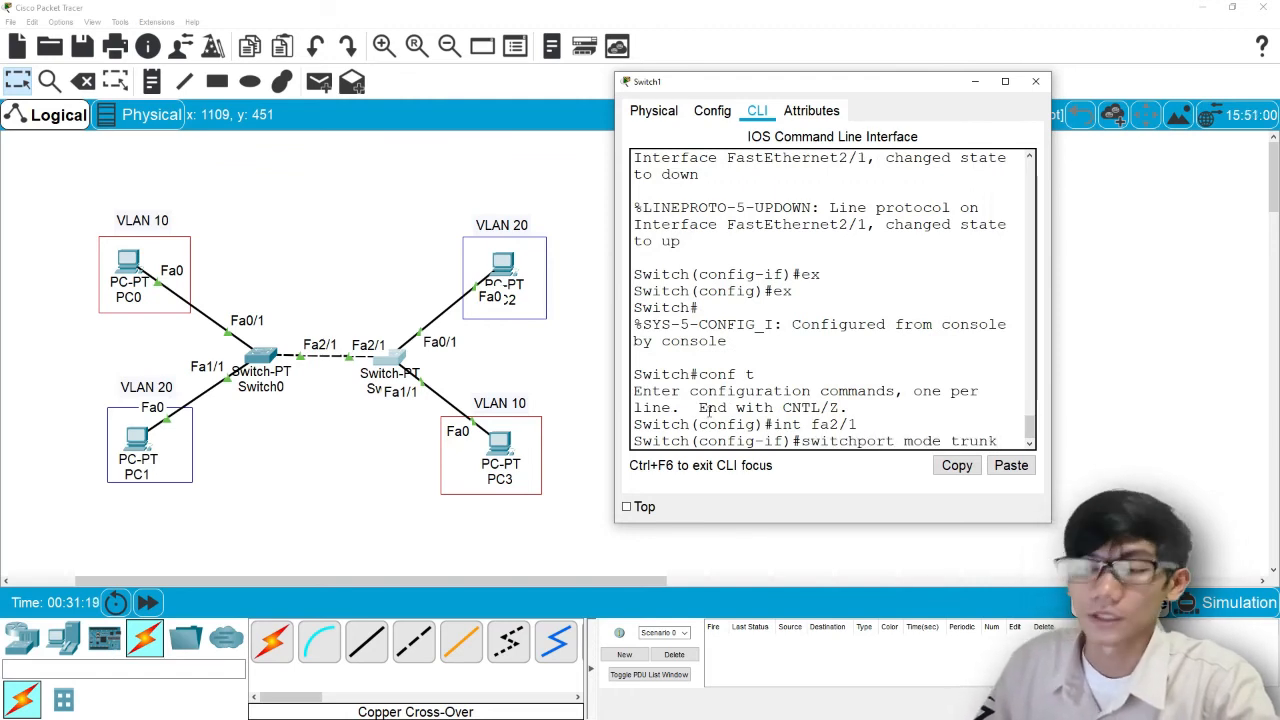
pyautogui.press('Return')
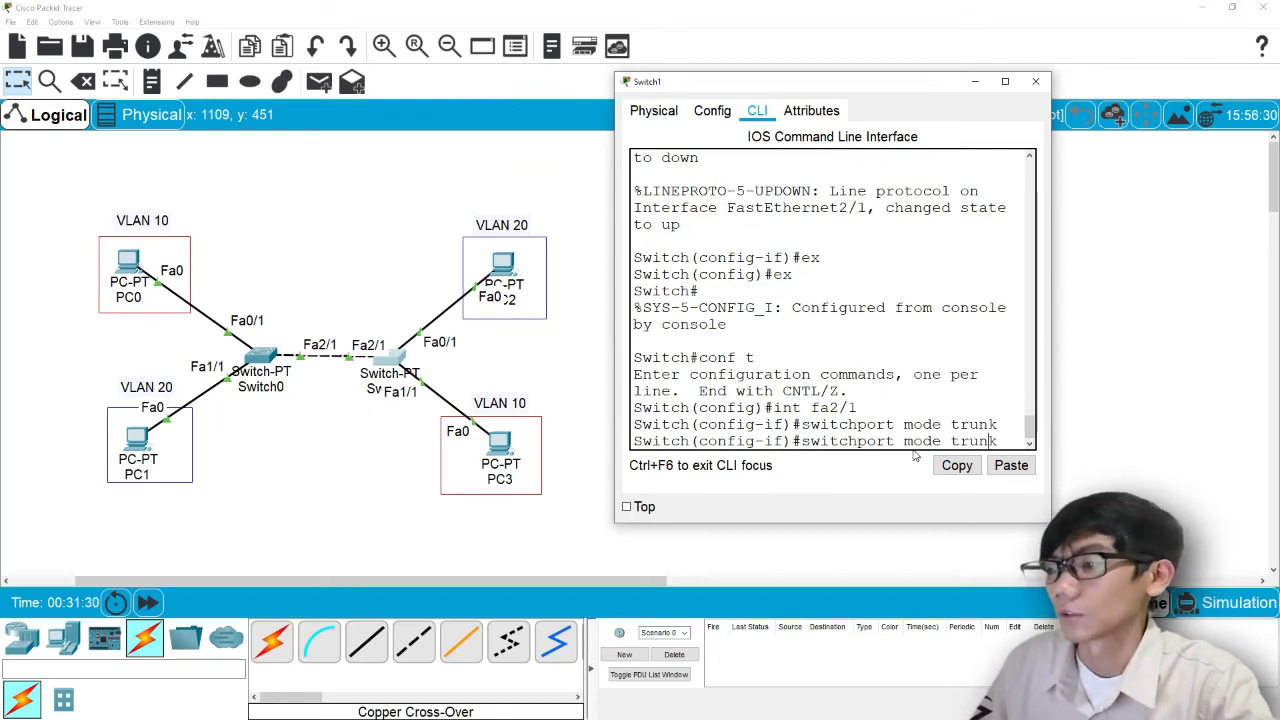
# Rework the recalled trunk mode command into switchport trunk allowed vlan without running it
pyautogui.press('Left')
pyautogui.press('Left')
pyautogui.press('Left')
pyautogui.press('Left')
pyautogui.press('Left')
pyautogui.press('Left')
pyautogui.press('Left')
pyautogui.press('Right')
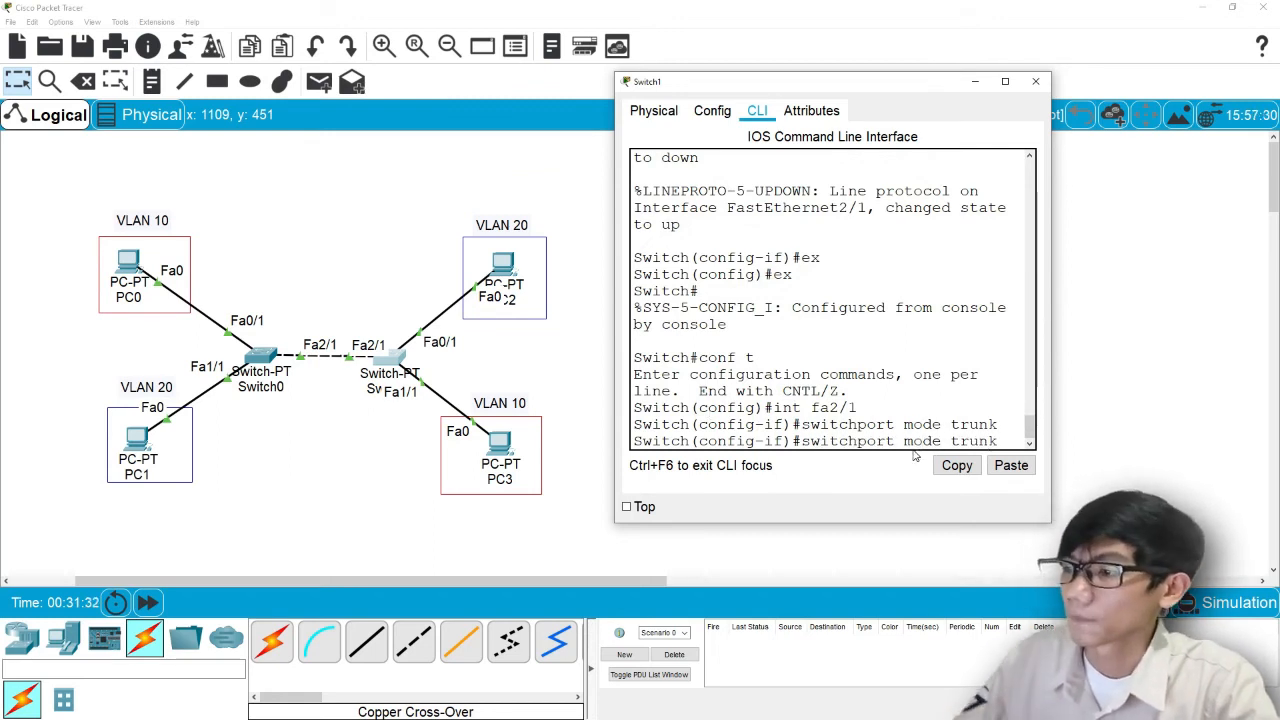
pyautogui.press('BackSpace')
pyautogui.press('BackSpace')
pyautogui.press('BackSpace')
pyautogui.press('BackSpace')
pyautogui.press('BackSpace')
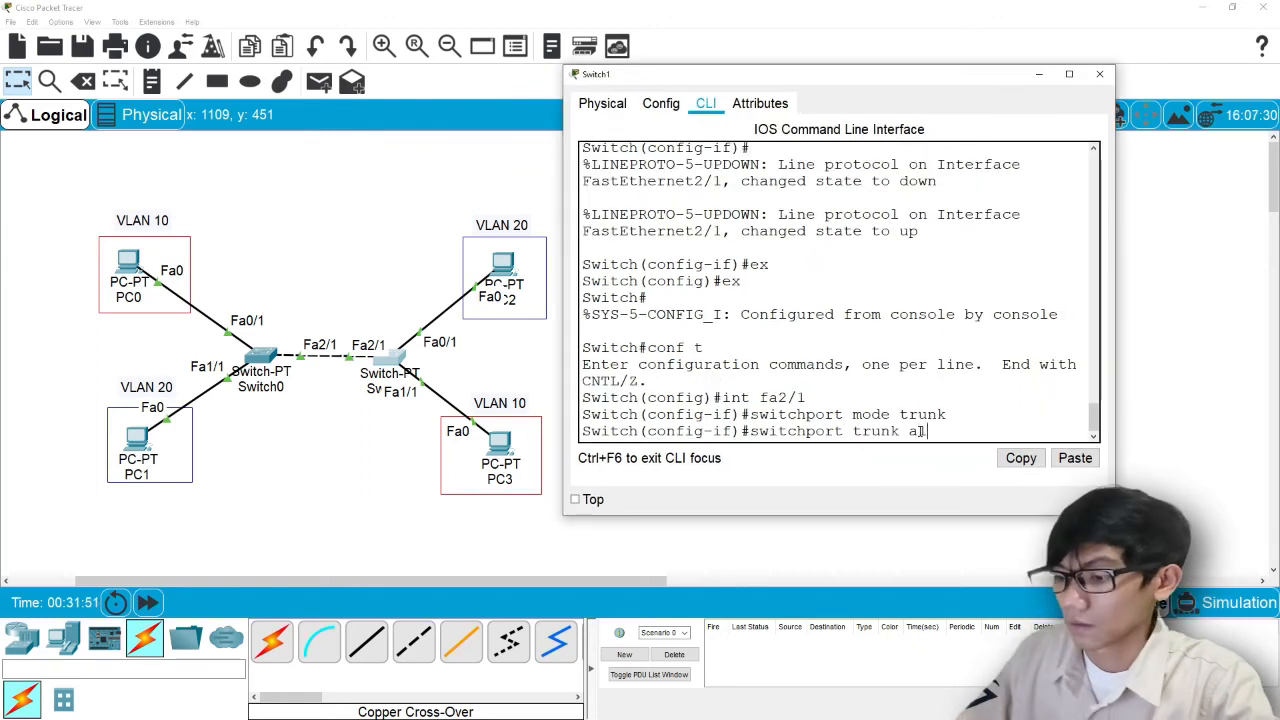
pyautogui.write('lowed')
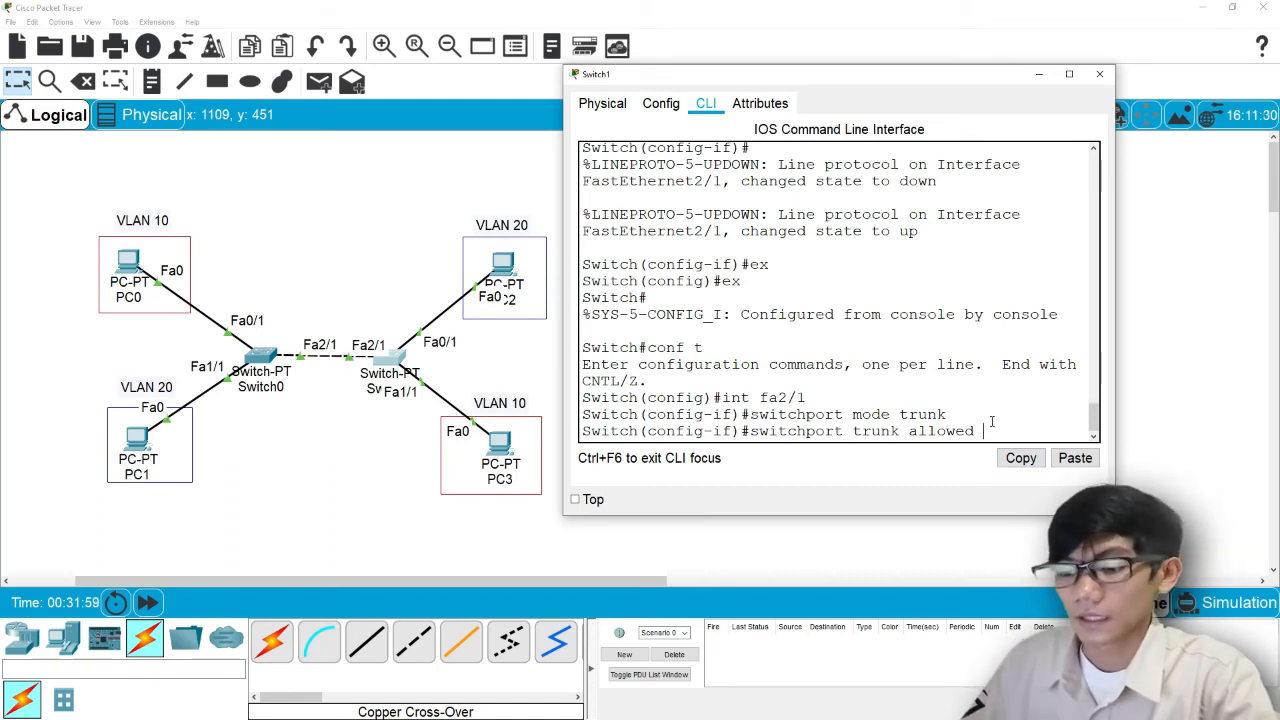
pyautogui.write(' val')
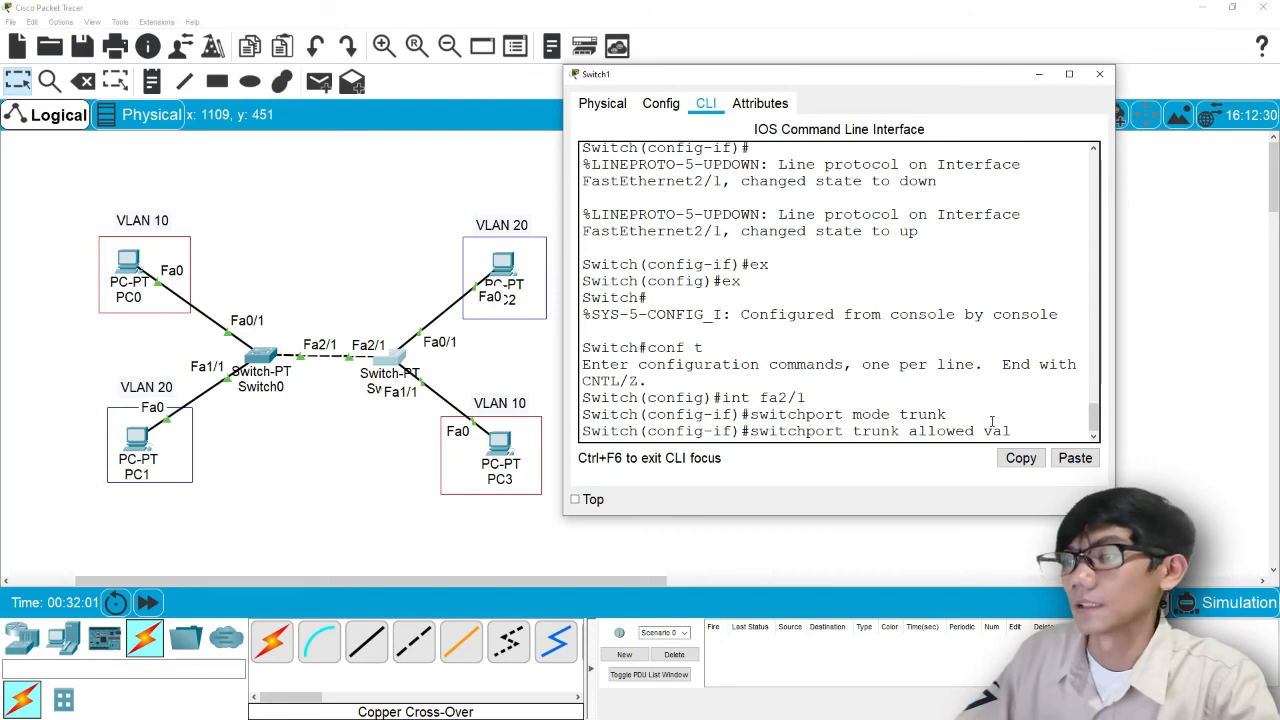
pyautogui.press('BackSpace')
pyautogui.press('BackSpace')
pyautogui.write('lan')
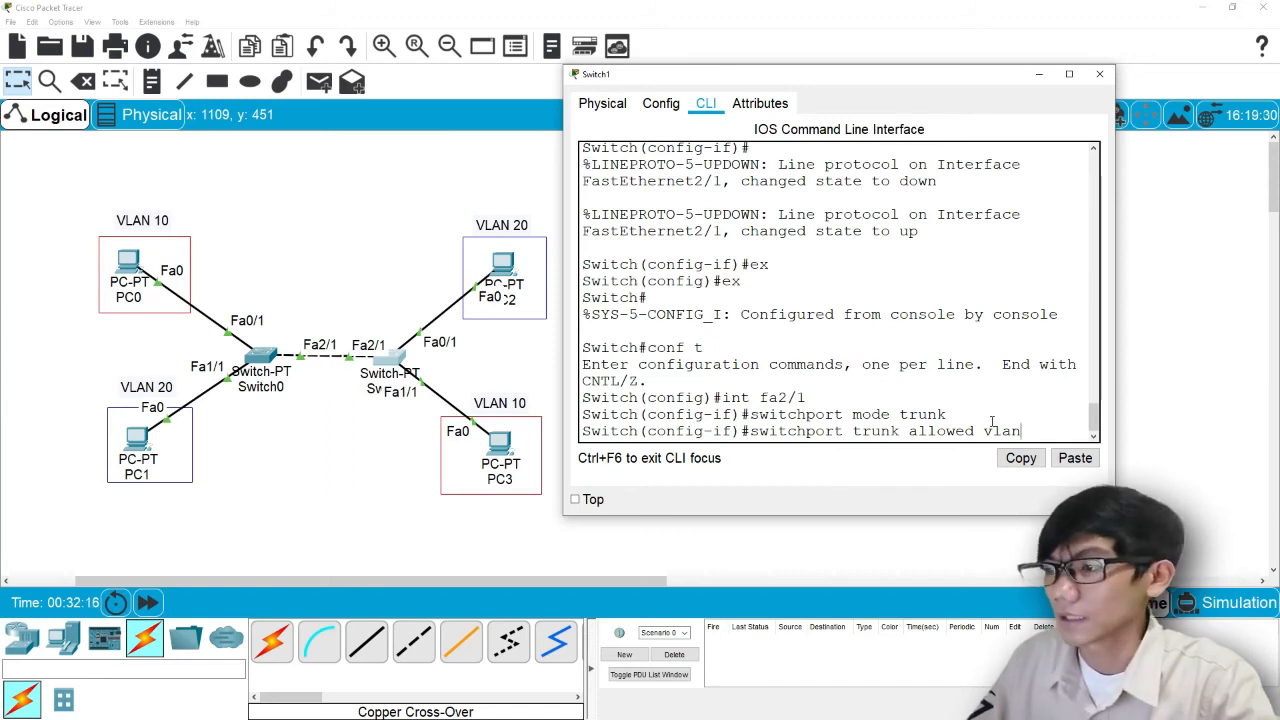
# Show the CLI help for switchport trunk allowed vlan and review the available options in a wider window
pyautogui.write('?')
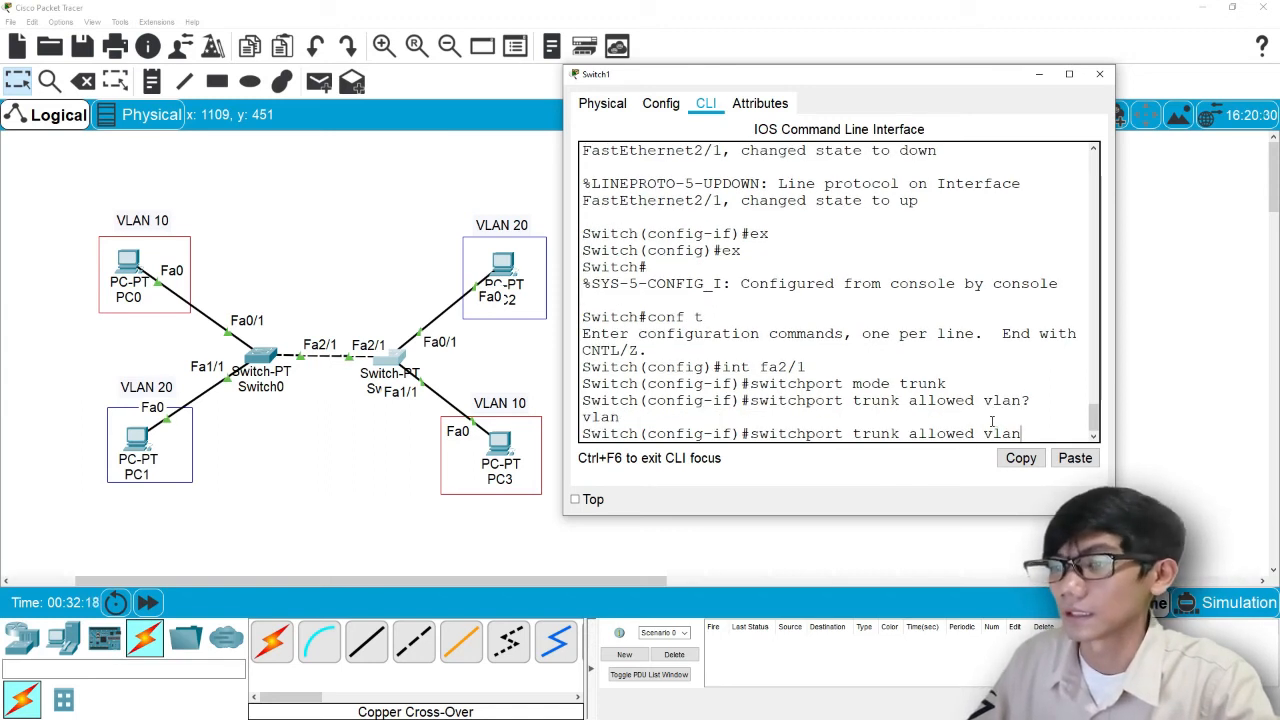
pyautogui.write(' ?')
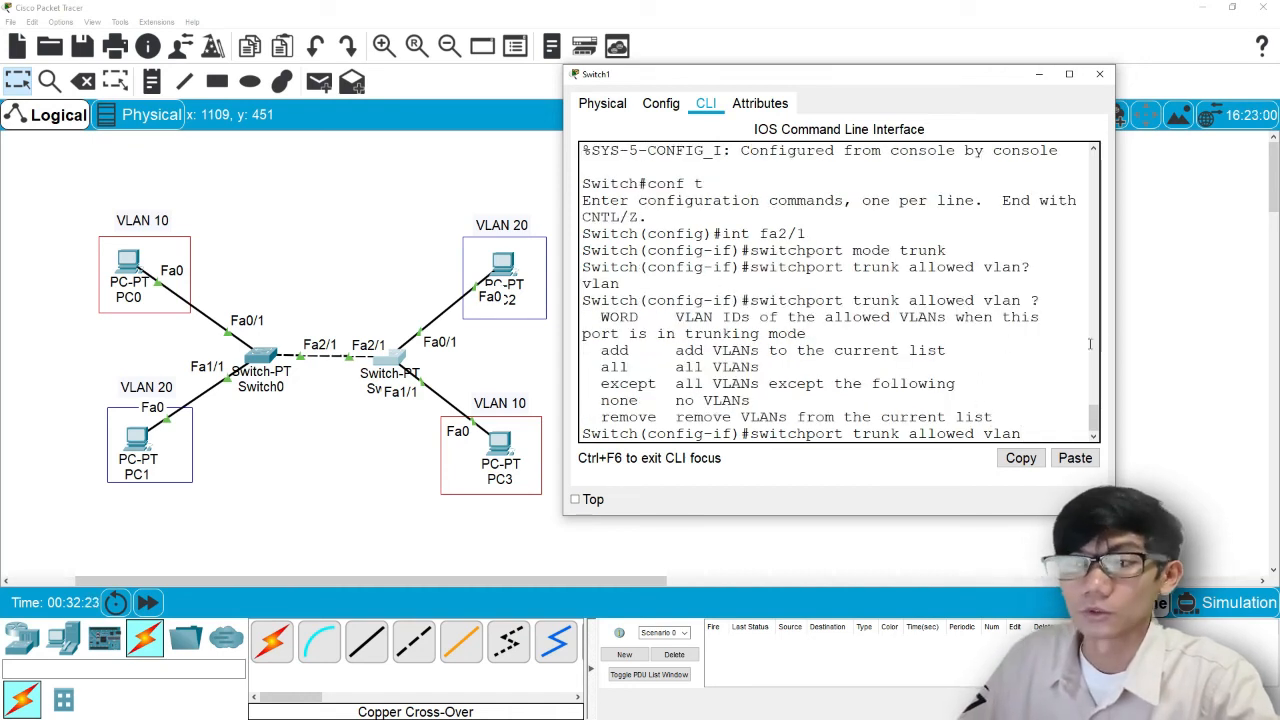
pyautogui.moveTo(1115, 340); pyautogui.dragTo(1148, 340)
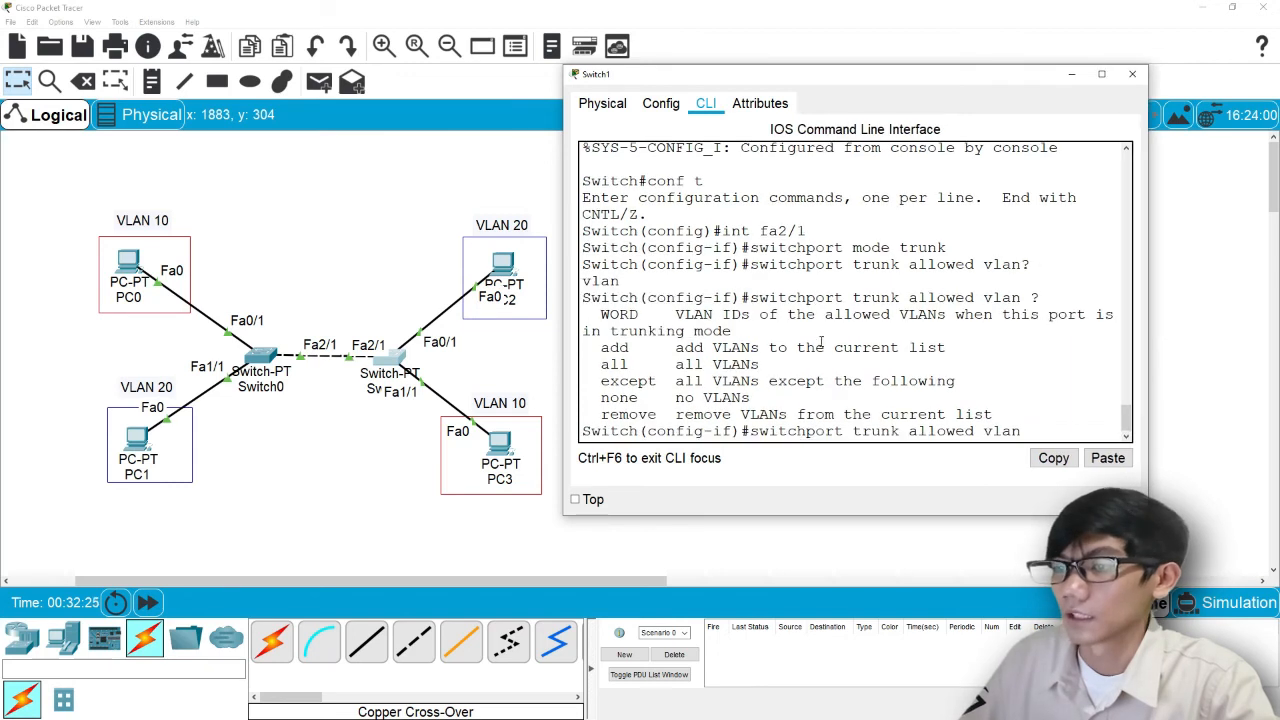
pyautogui.moveTo(602, 314); pyautogui.dragTo(657, 416)
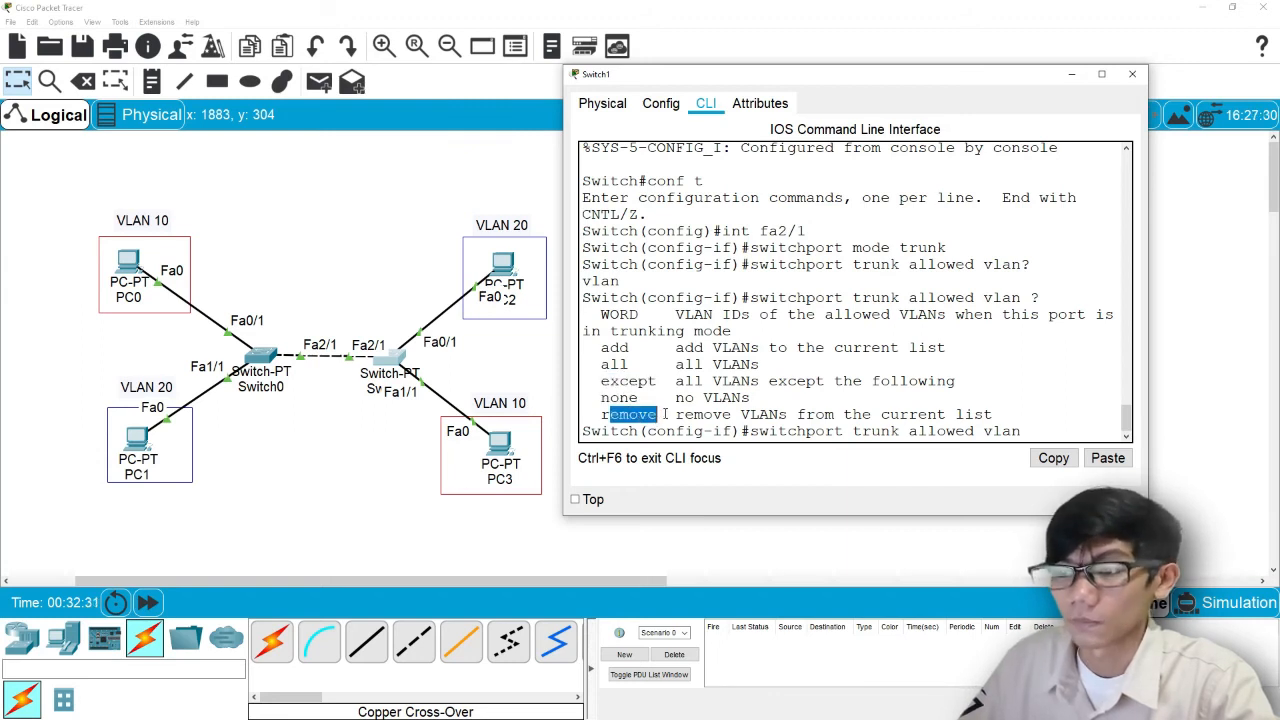
pyautogui.click(1047, 411)
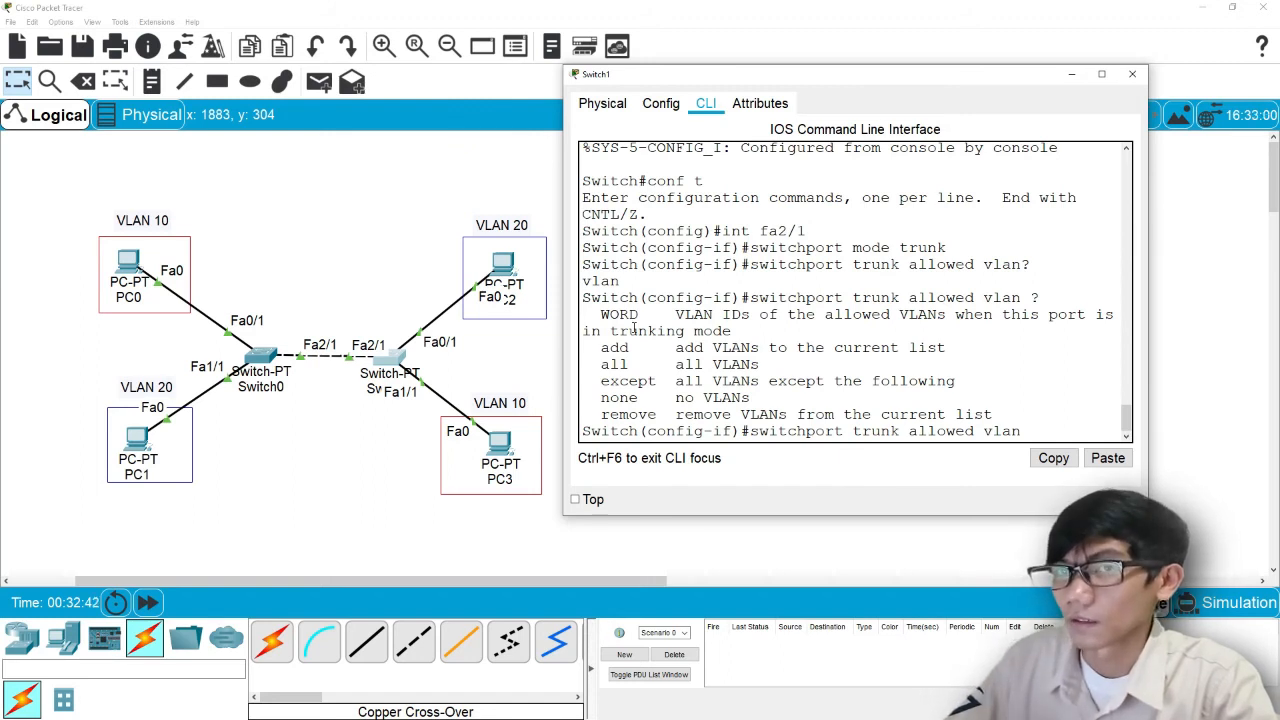
# Write the VLAN list 10,20,30,40-49,50,80 after switchport trunk allowed vlan without running the command, and highlight the WORD option
pyautogui.write('10,20')
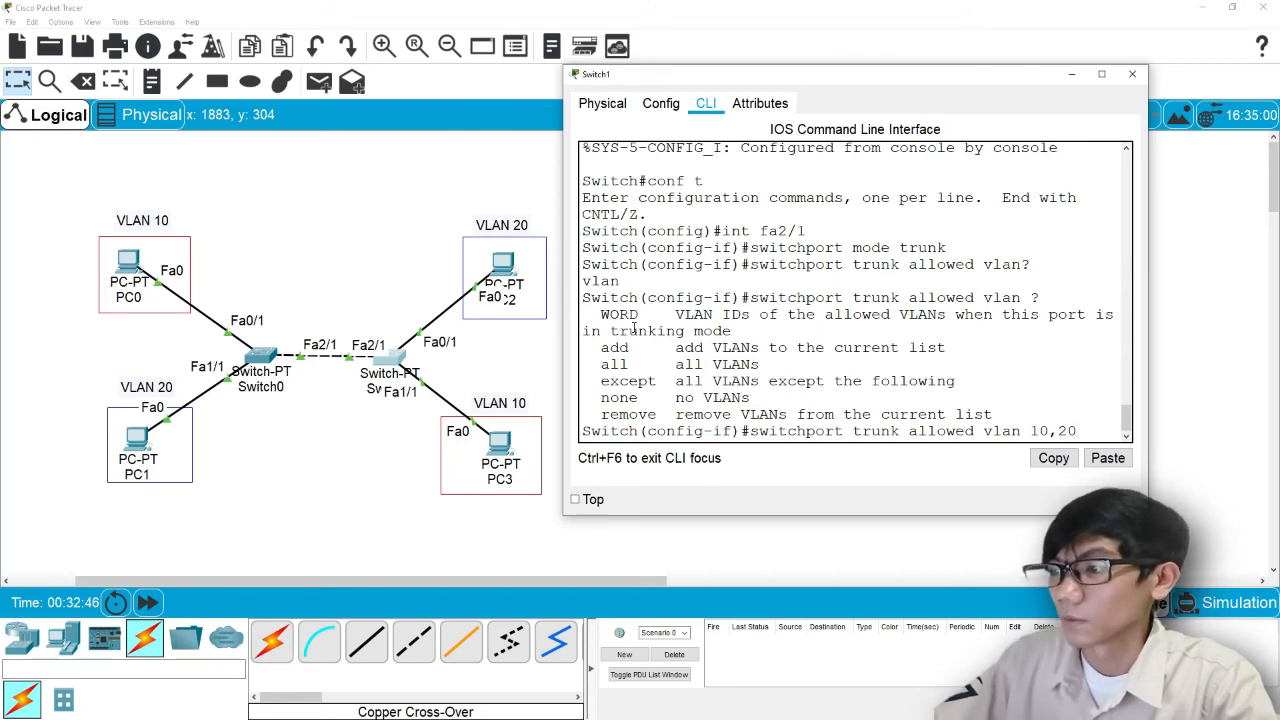
pyautogui.write(',30')
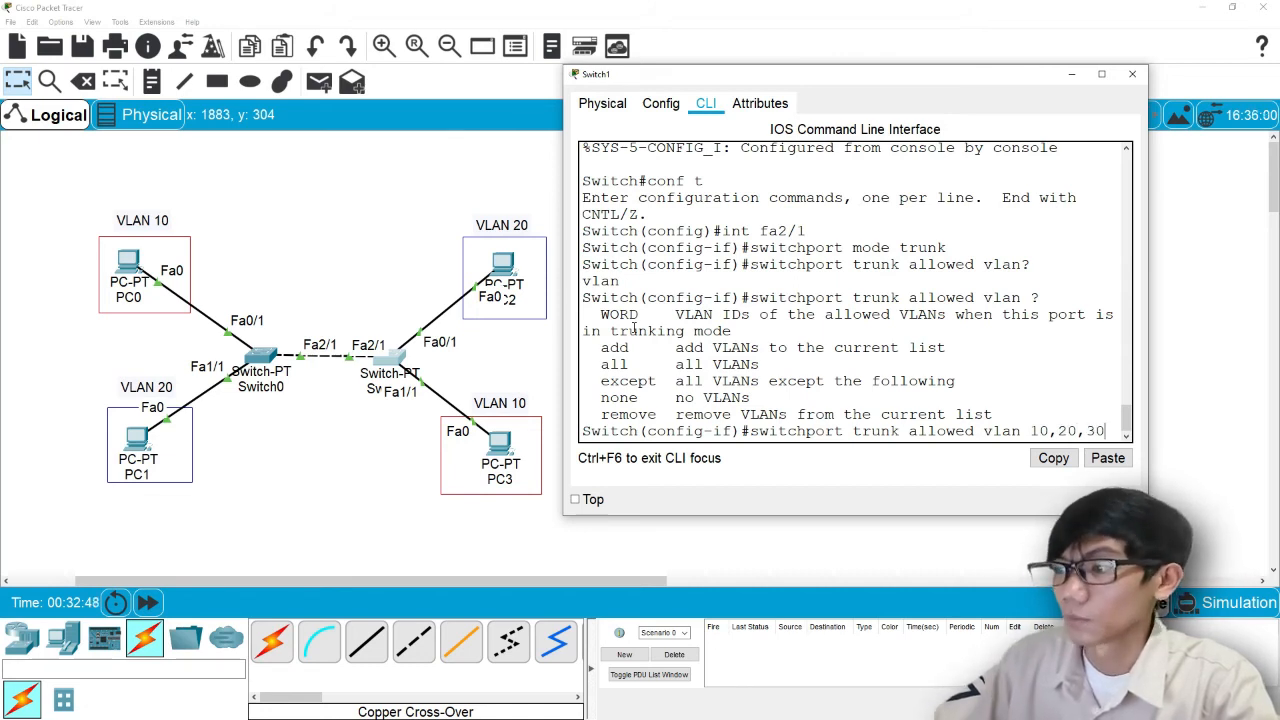
pyautogui.write(',')
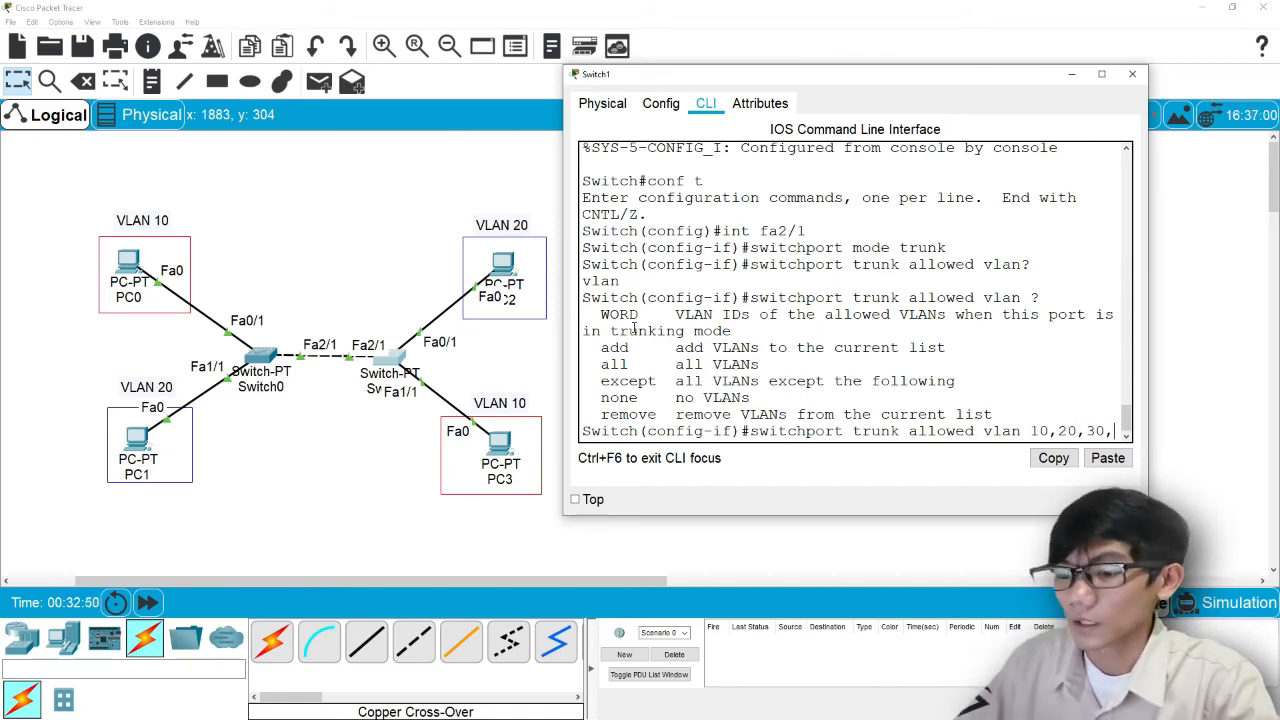
pyautogui.write('40-')
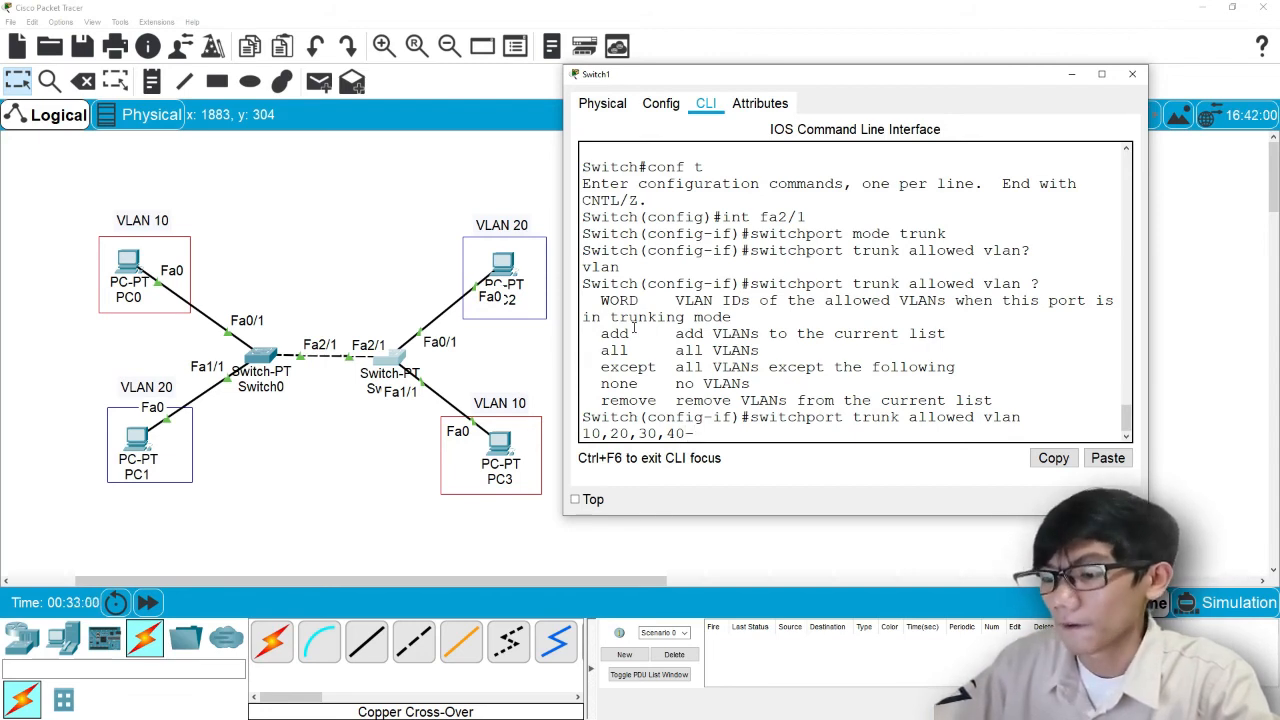
pyautogui.write('49')
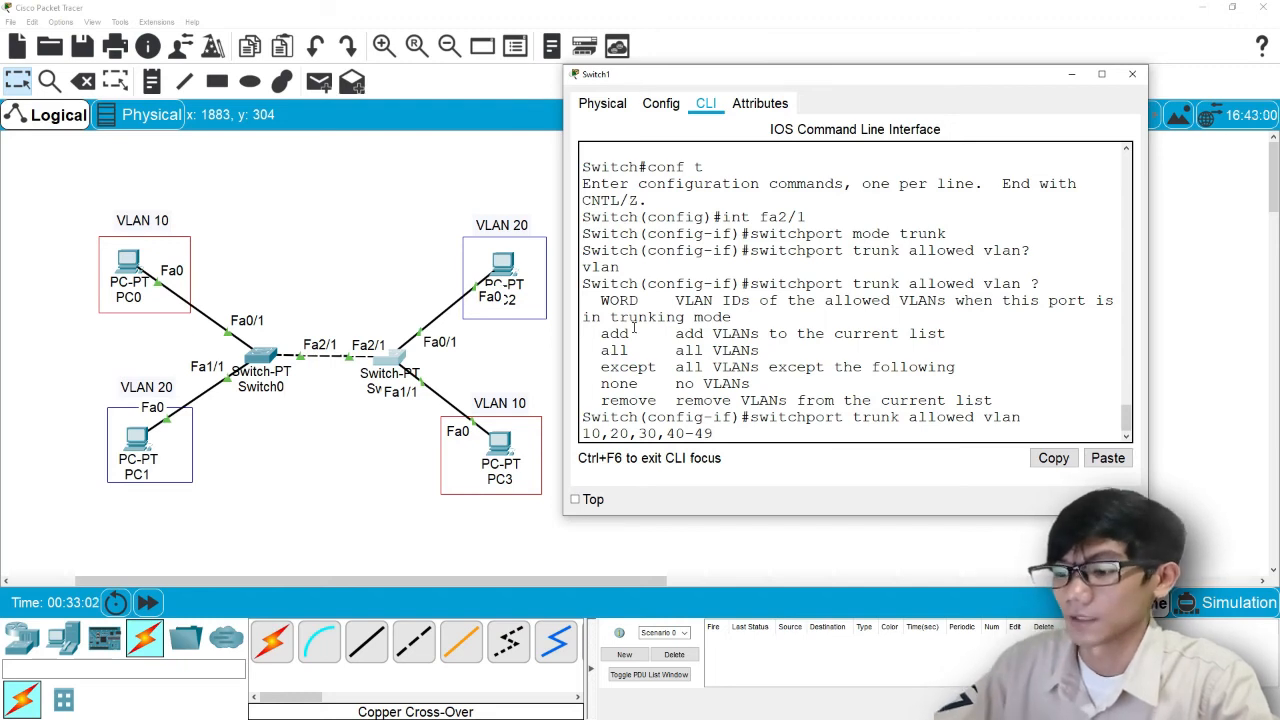
pyautogui.write(',50')
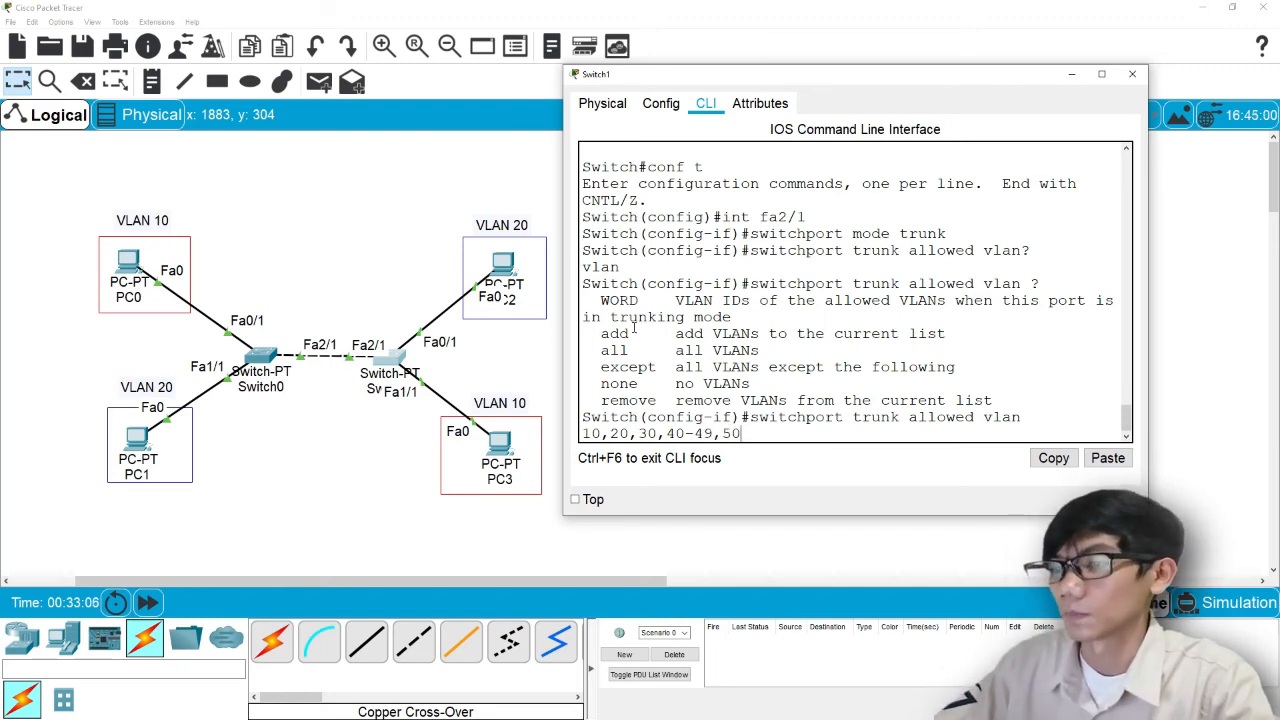
pyautogui.write(',')
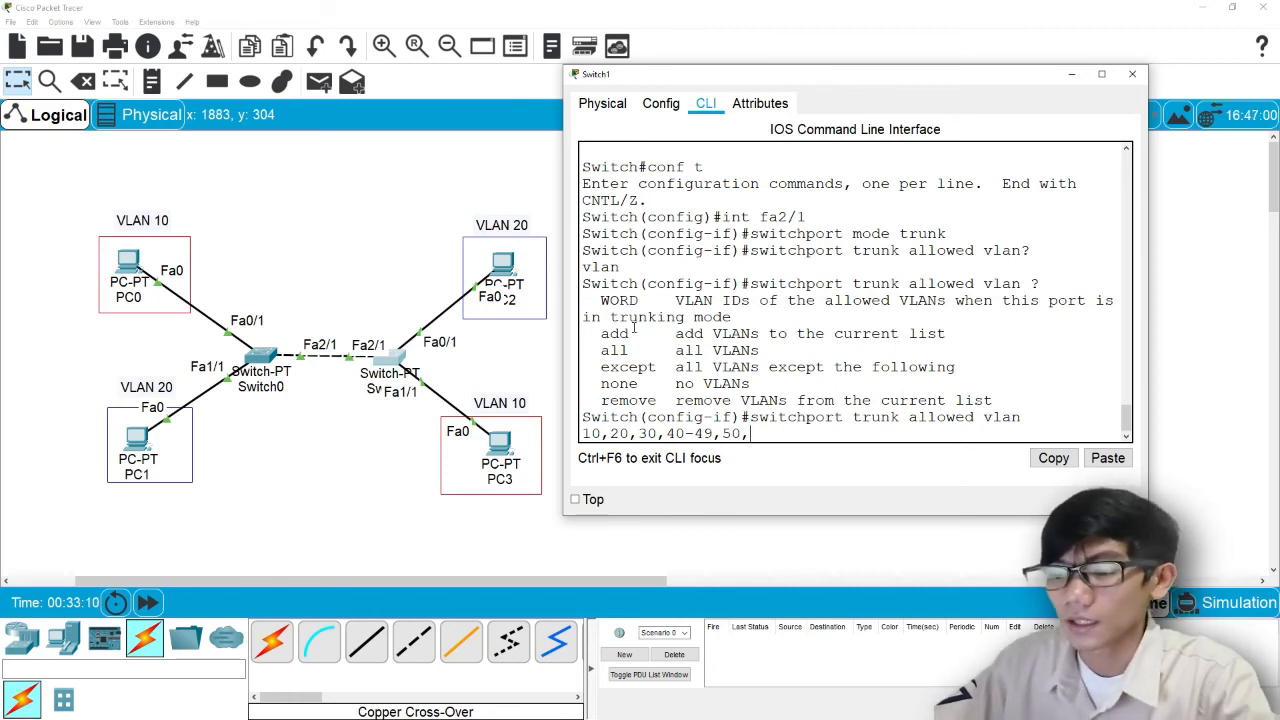
pyautogui.write('80')
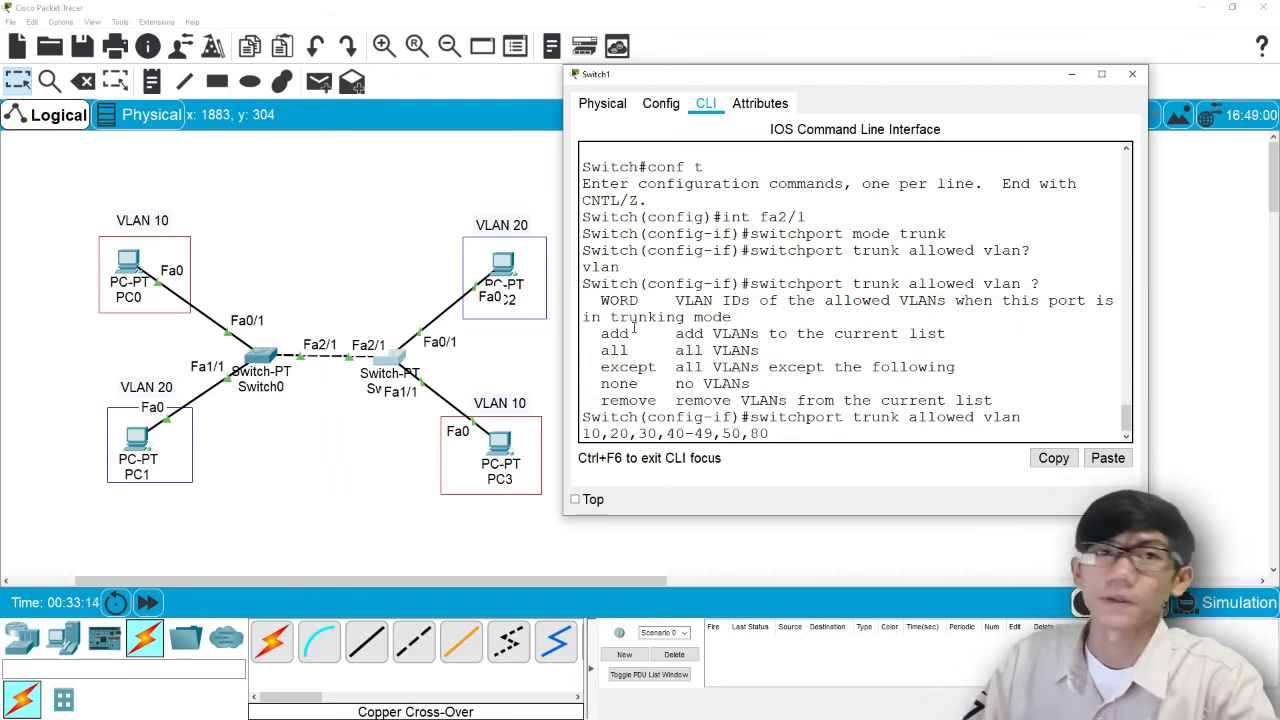
pyautogui.doubleClick(619, 300)
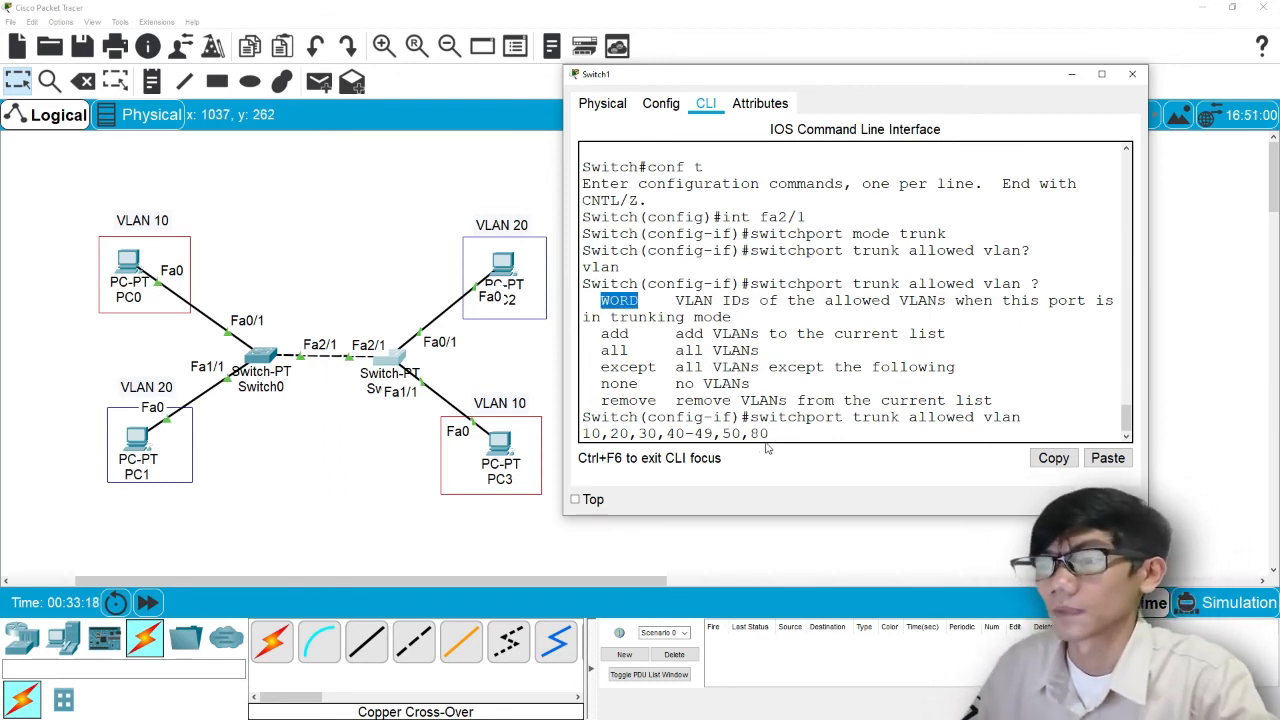
# Erase the whole VLAN ID list from the allowed VLAN command
pyautogui.moveTo(785, 433); pyautogui.dragTo(583, 436)
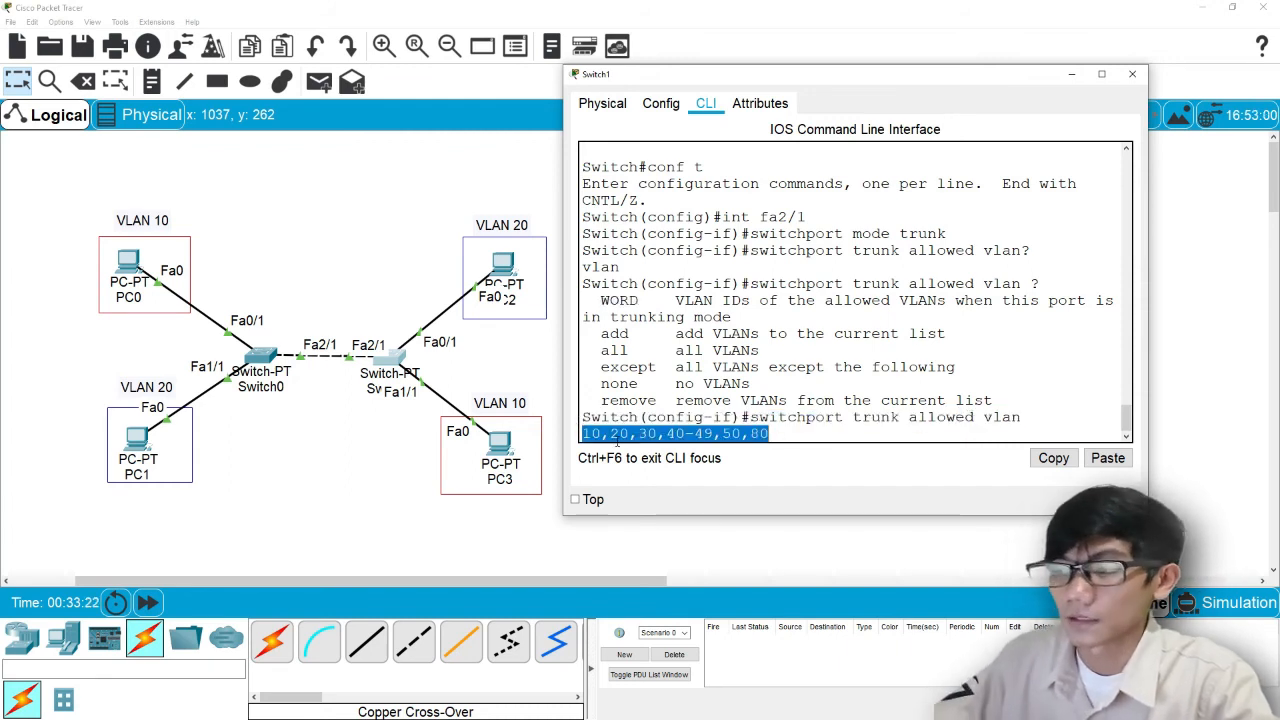
pyautogui.press('BackSpace')
pyautogui.press('BackSpace')
pyautogui.press('BackSpace')
pyautogui.press('BackSpace')
pyautogui.press('BackSpace')
pyautogui.press('BackSpace')
pyautogui.press('BackSpace')
pyautogui.press('BackSpace')
pyautogui.press('BackSpace')
pyautogui.press('BackSpace')
pyautogui.press('BackSpace')
pyautogui.press('BackSpace')
pyautogui.press('BackSpace')
pyautogui.press('BackSpace')
pyautogui.press('BackSpace')
pyautogui.press('BackSpace')
pyautogui.press('BackSpace')
pyautogui.press('BackSpace')
pyautogui.press('BackSpace')
pyautogui.press('BackSpace')
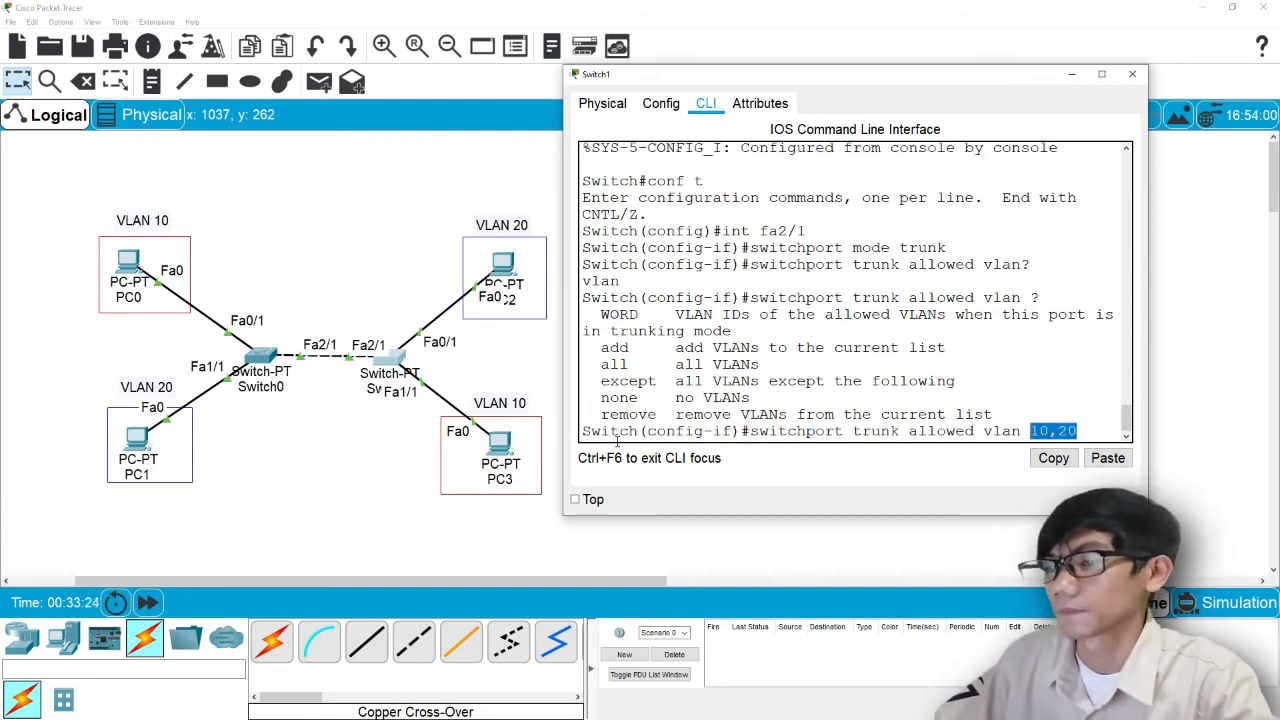
# Complete the allowed VLAN command with add 30 as an example, without running it
pyautogui.doubleClick(614, 347)
pyautogui.click(1029, 431)
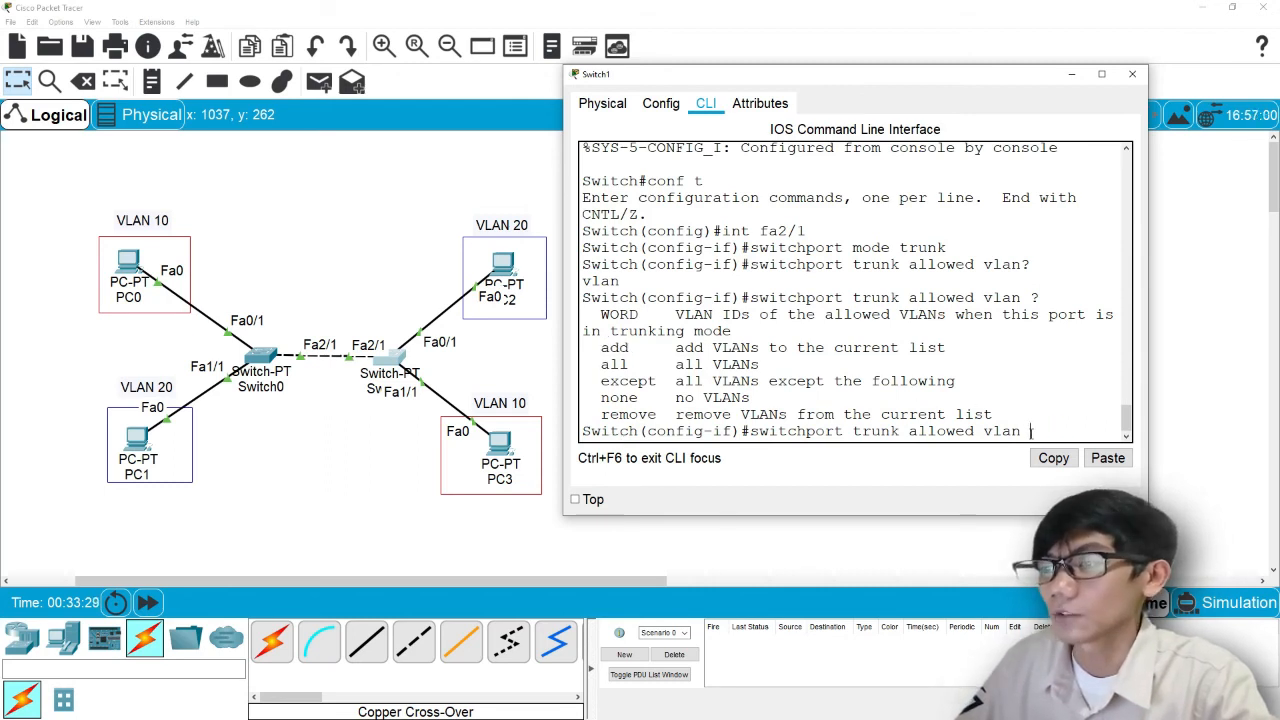
pyautogui.write('add')
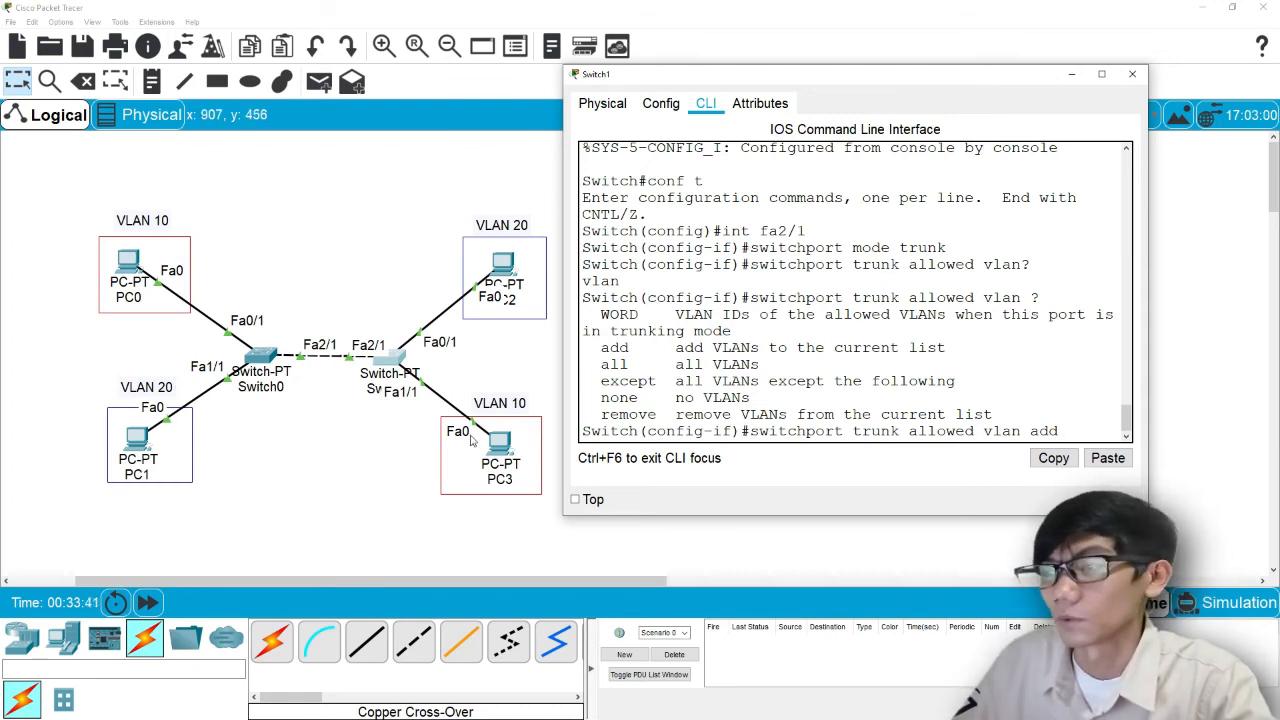
pyautogui.write('30')
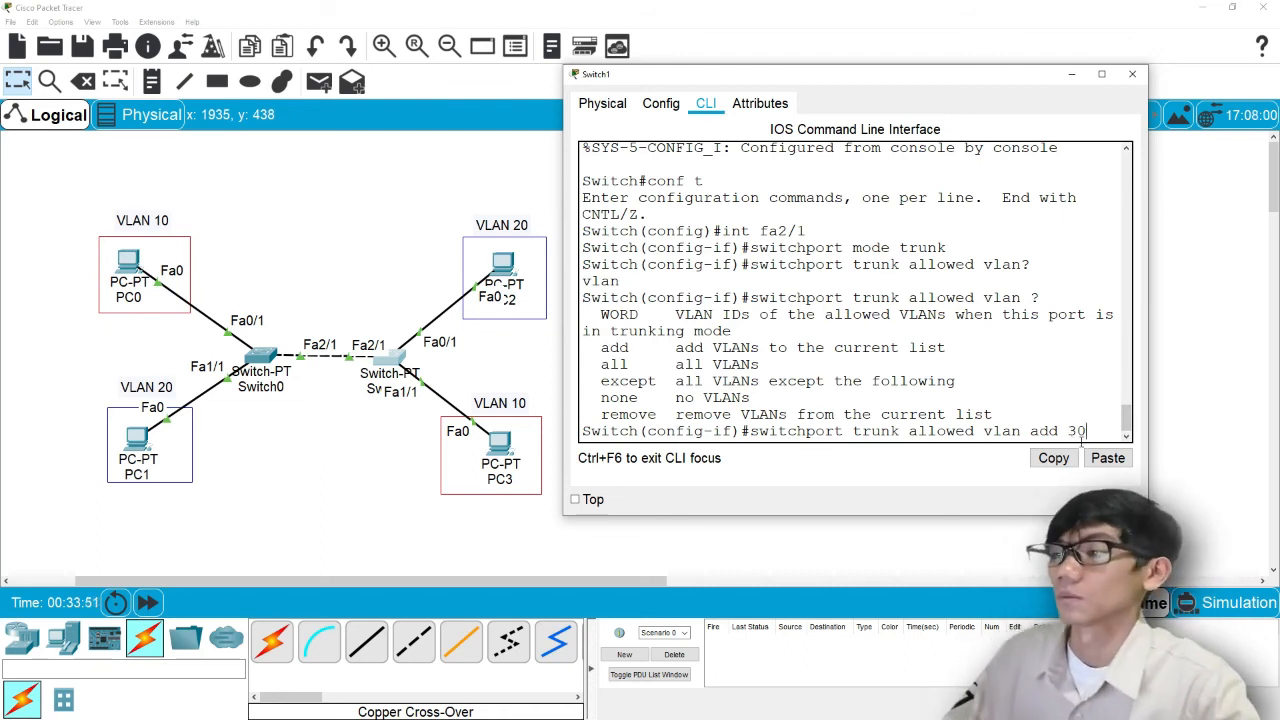
# Replace the add 30 argument with all in the allowed VLAN command, and highlight the matching help option
pyautogui.press('BackSpace')
pyautogui.press('BackSpace')
pyautogui.press('BackSpace')
pyautogui.press('BackSpace')
pyautogui.press('BackSpace')
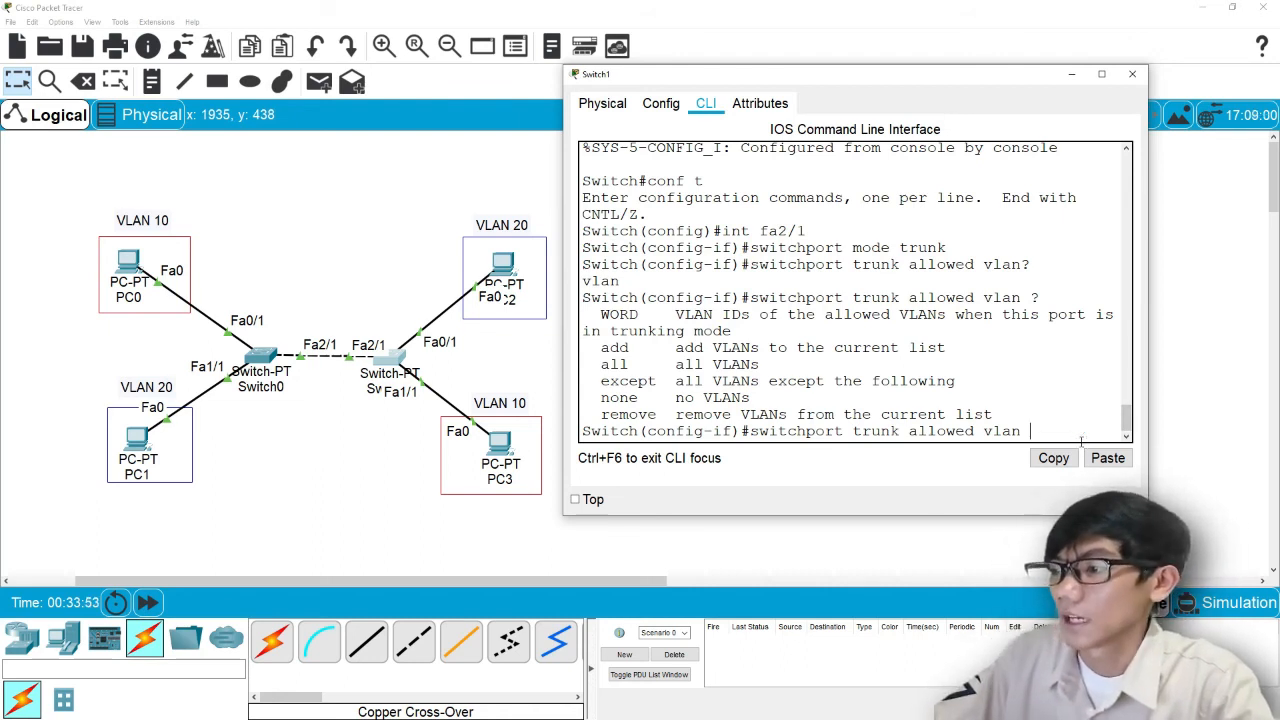
pyautogui.write('ll')
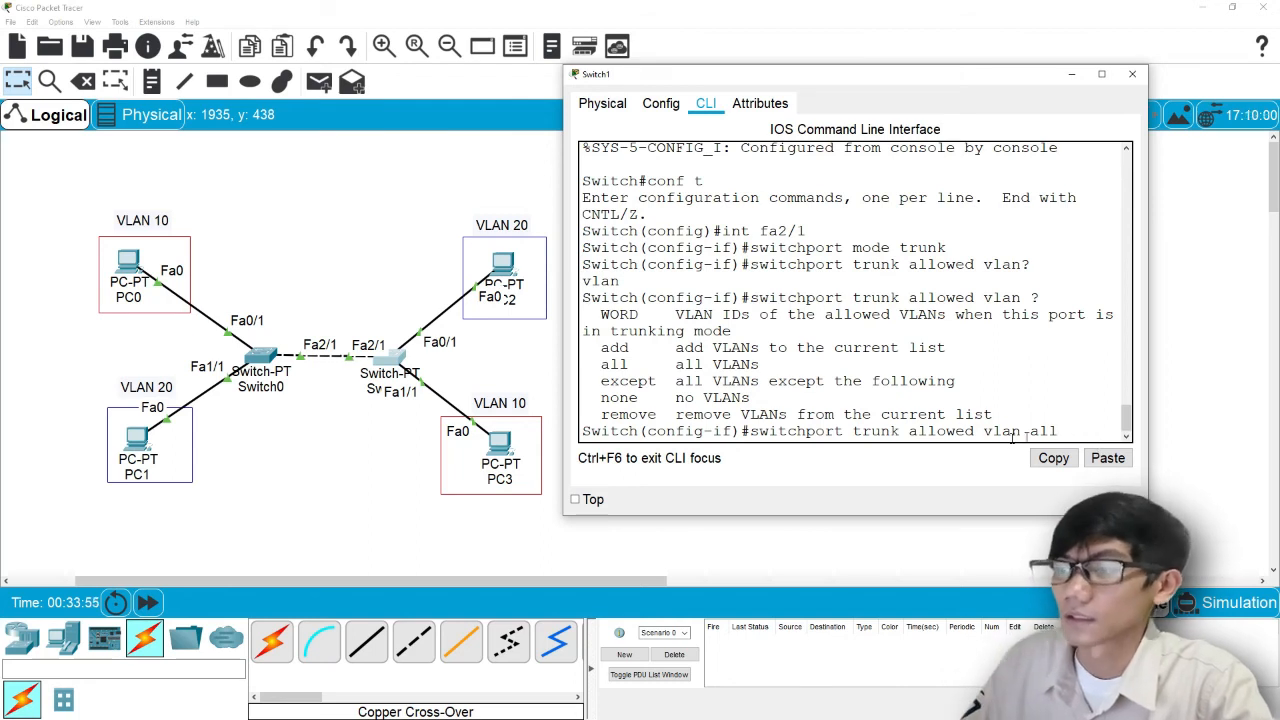
pyautogui.doubleClick(613, 365)
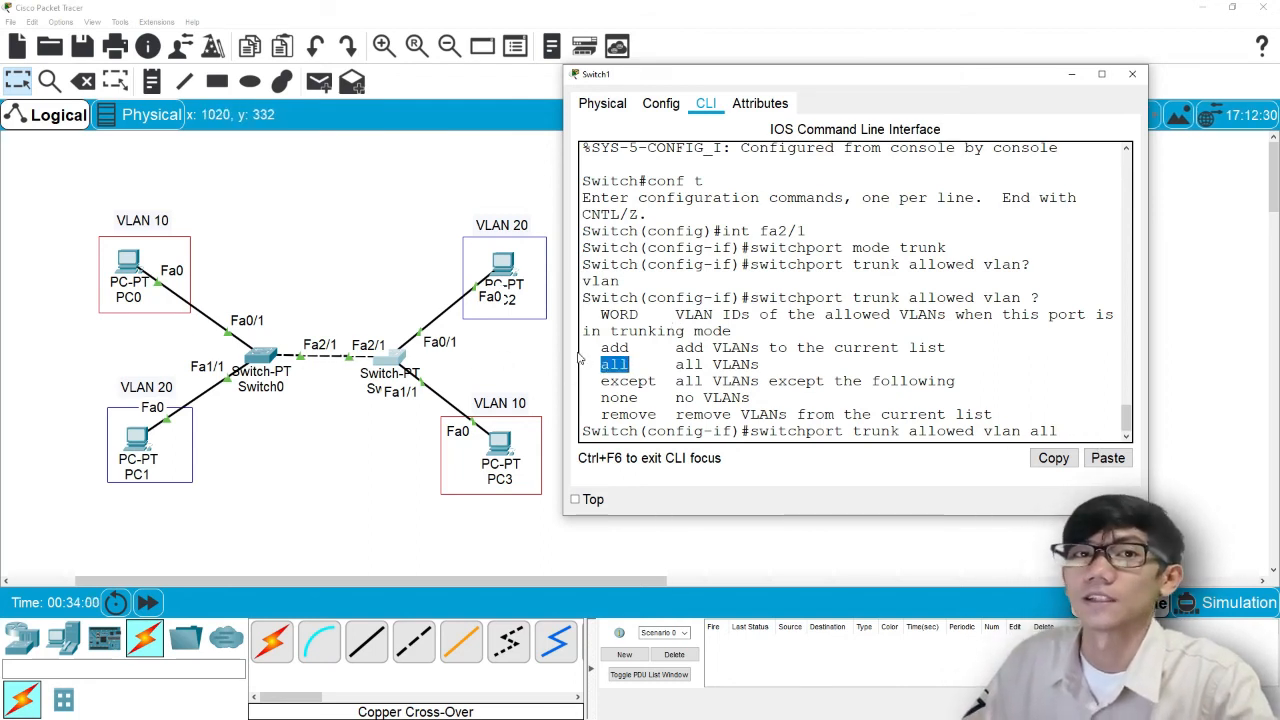
pyautogui.click(1076, 427)
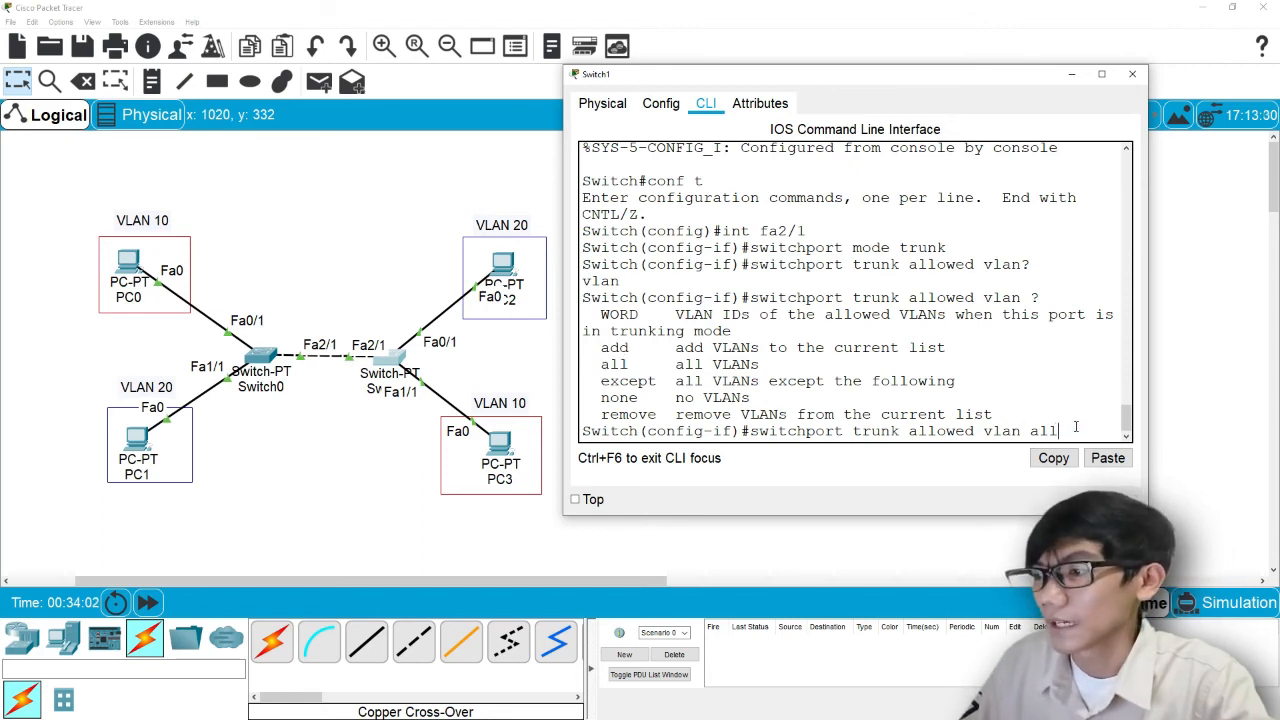
# Replace the all argument with except 20 in the allowed VLAN command
pyautogui.press('BackSpace')
pyautogui.press('BackSpace')
pyautogui.press('BackSpace')
pyautogui.write('except')
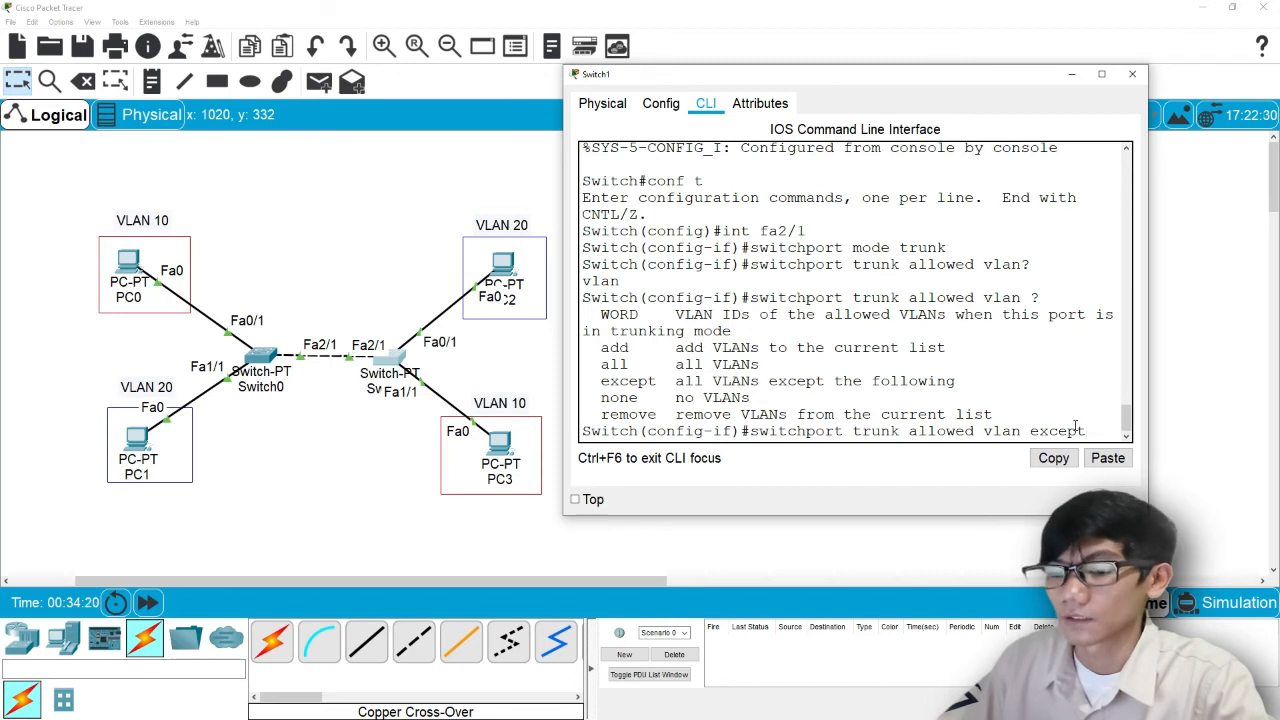
pyautogui.write(' 20')
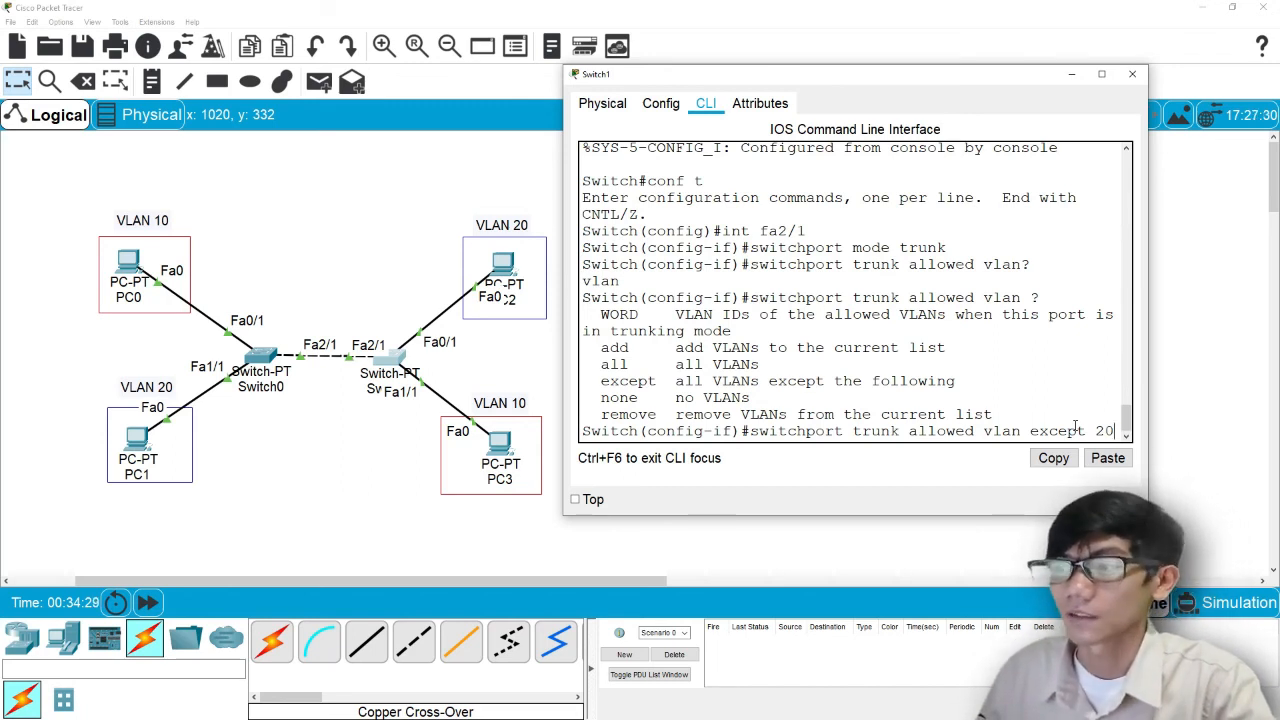
# Replace the except 20 argument with none in the allowed VLAN command, and highlight the matching help option
pyautogui.press('BackSpace')
pyautogui.press('BackSpace')
pyautogui.press('BackSpace')
pyautogui.press('BackSpace')
pyautogui.press('BackSpace')
pyautogui.press('BackSpace')
pyautogui.press('BackSpace')
pyautogui.press('BackSpace')
pyautogui.write('non')
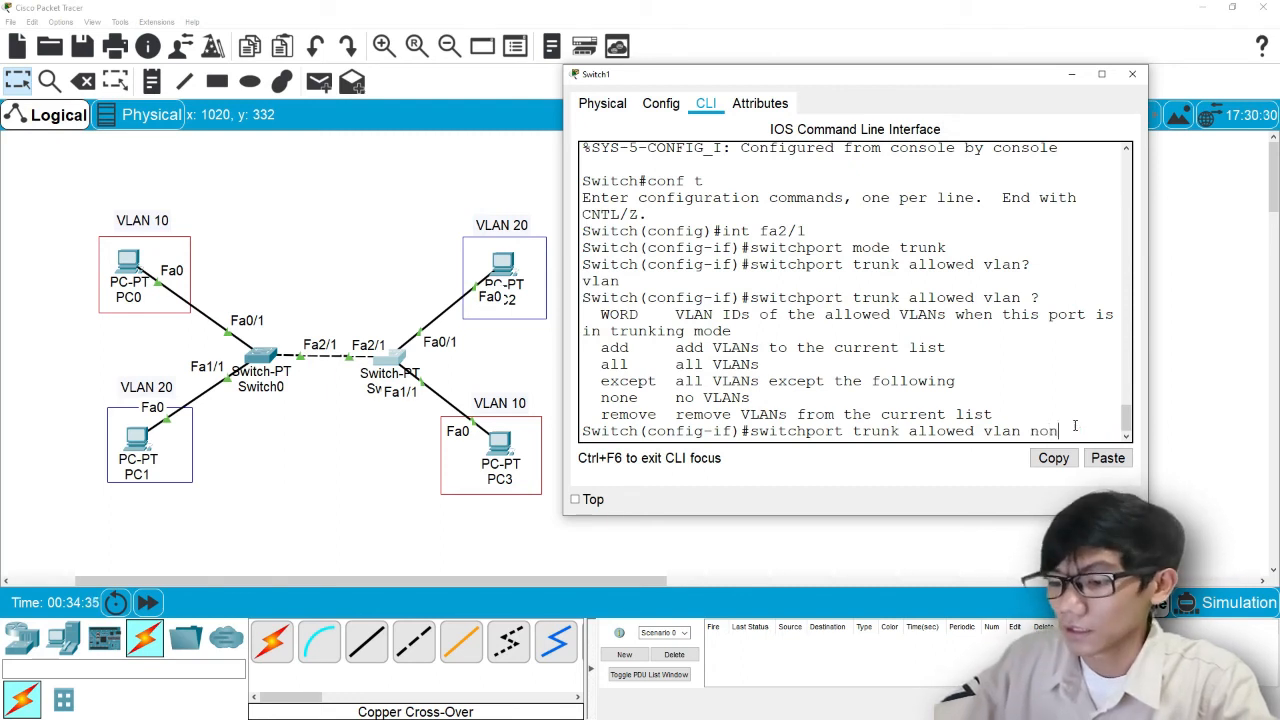
pyautogui.write('e')
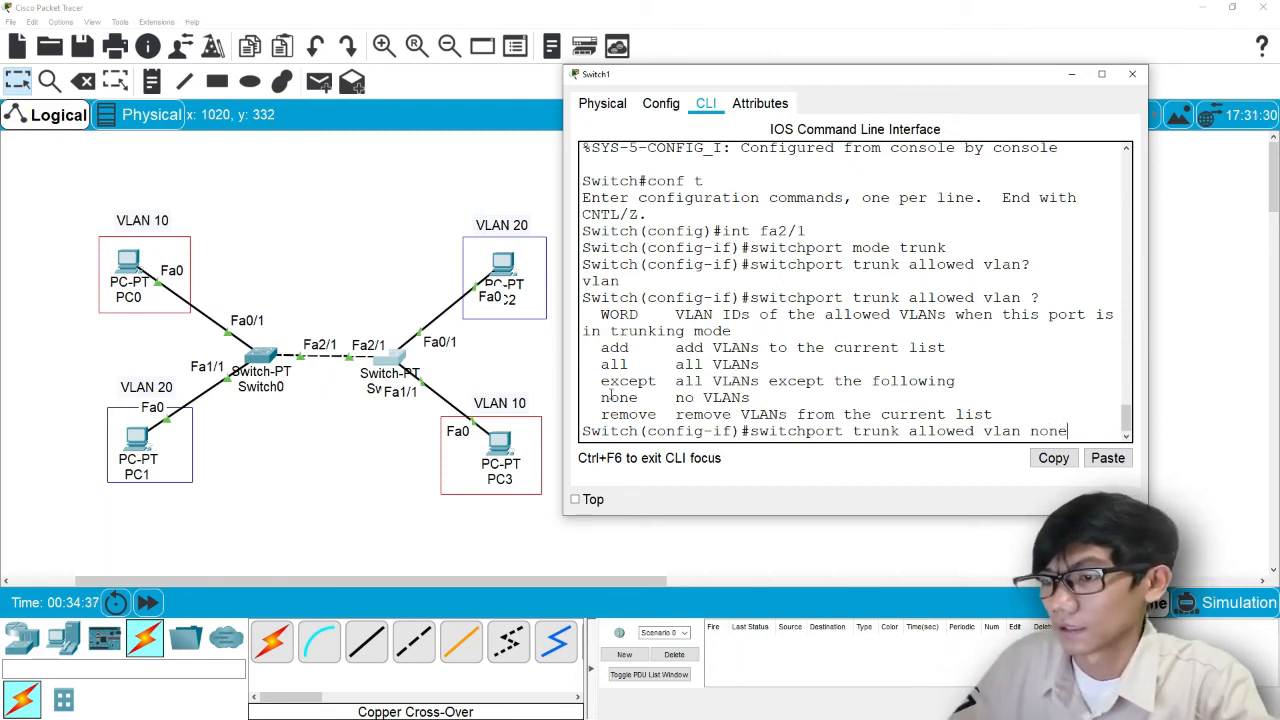
pyautogui.moveTo(601, 397); pyautogui.dragTo(639, 398)
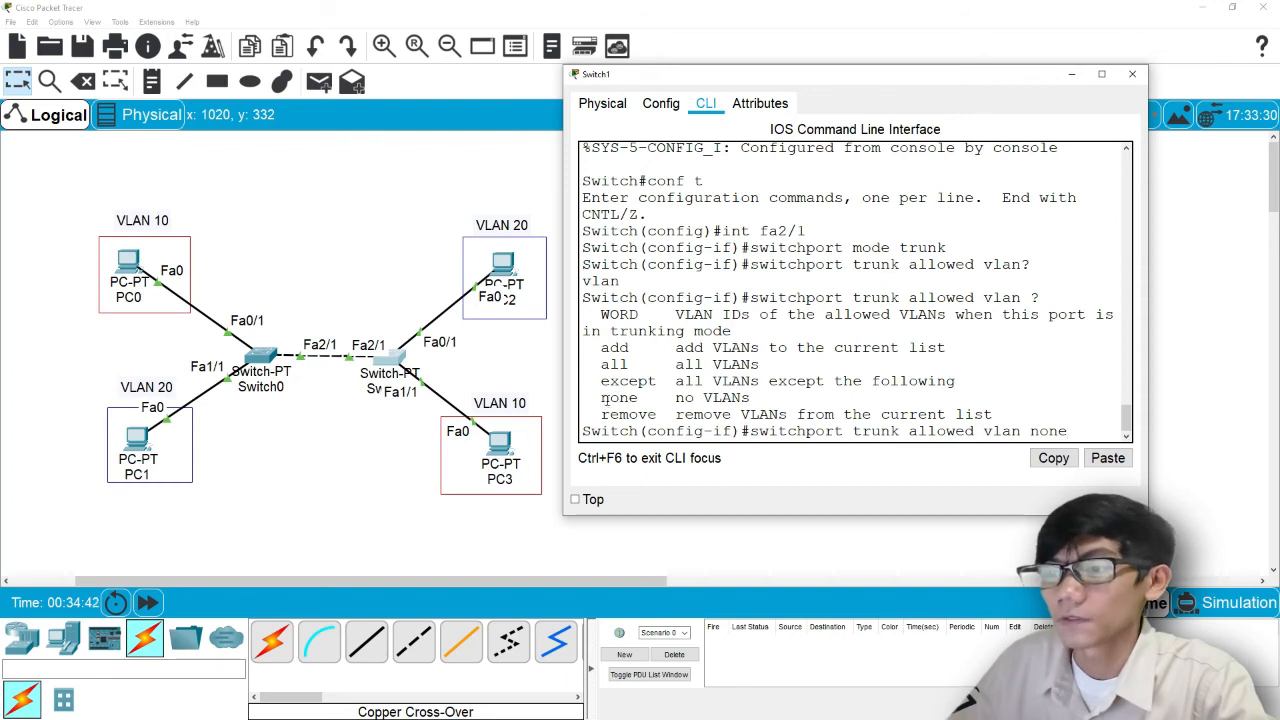
pyautogui.moveTo(602, 398); pyautogui.dragTo(638, 398)
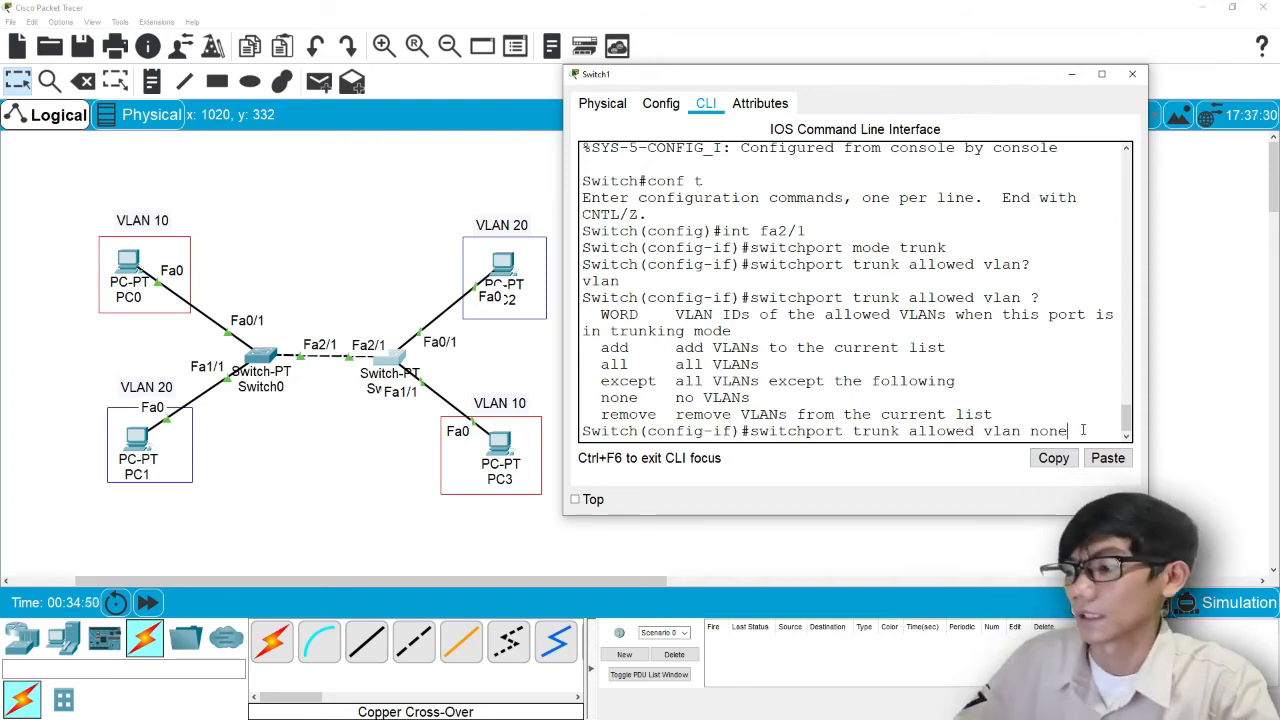
# Replace the none argument with remove 10 and run the command to take VLAN 10 off the Fa2/1 trunk
pyautogui.press('BackSpace')
pyautogui.press('BackSpace')
pyautogui.press('BackSpace')
pyautogui.press('BackSpace')
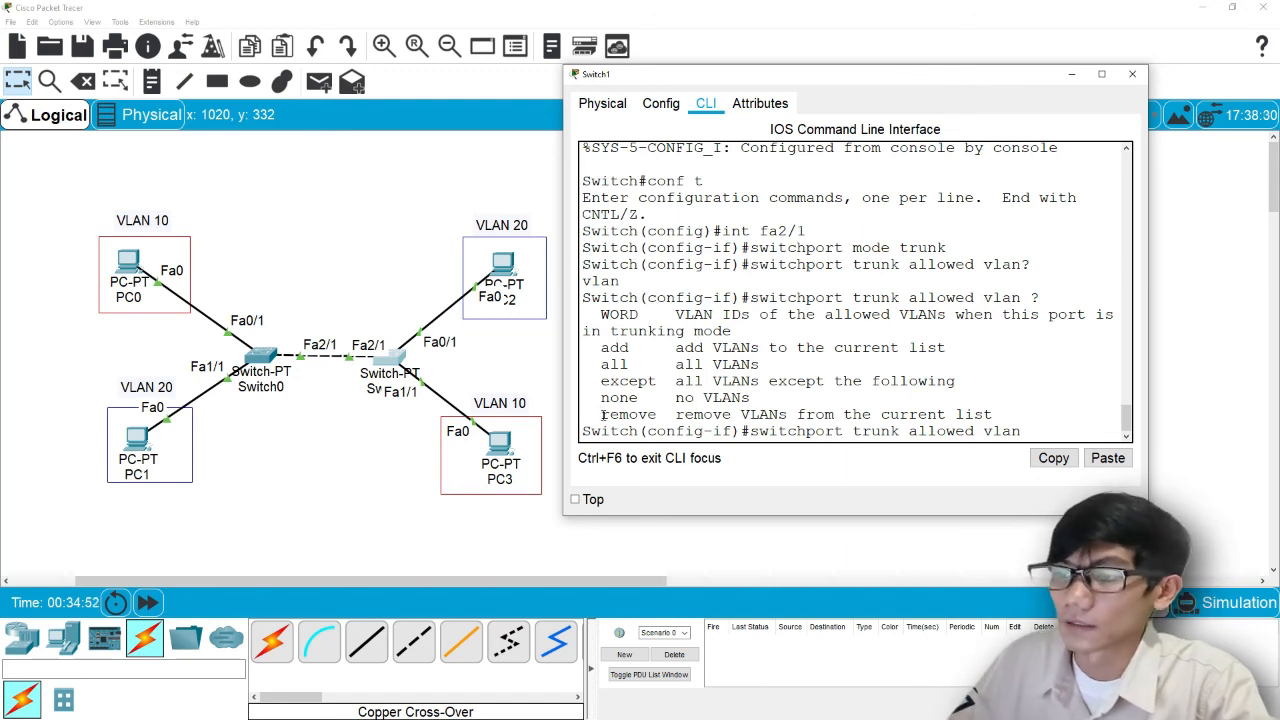
pyautogui.moveTo(601, 414); pyautogui.dragTo(660, 418)
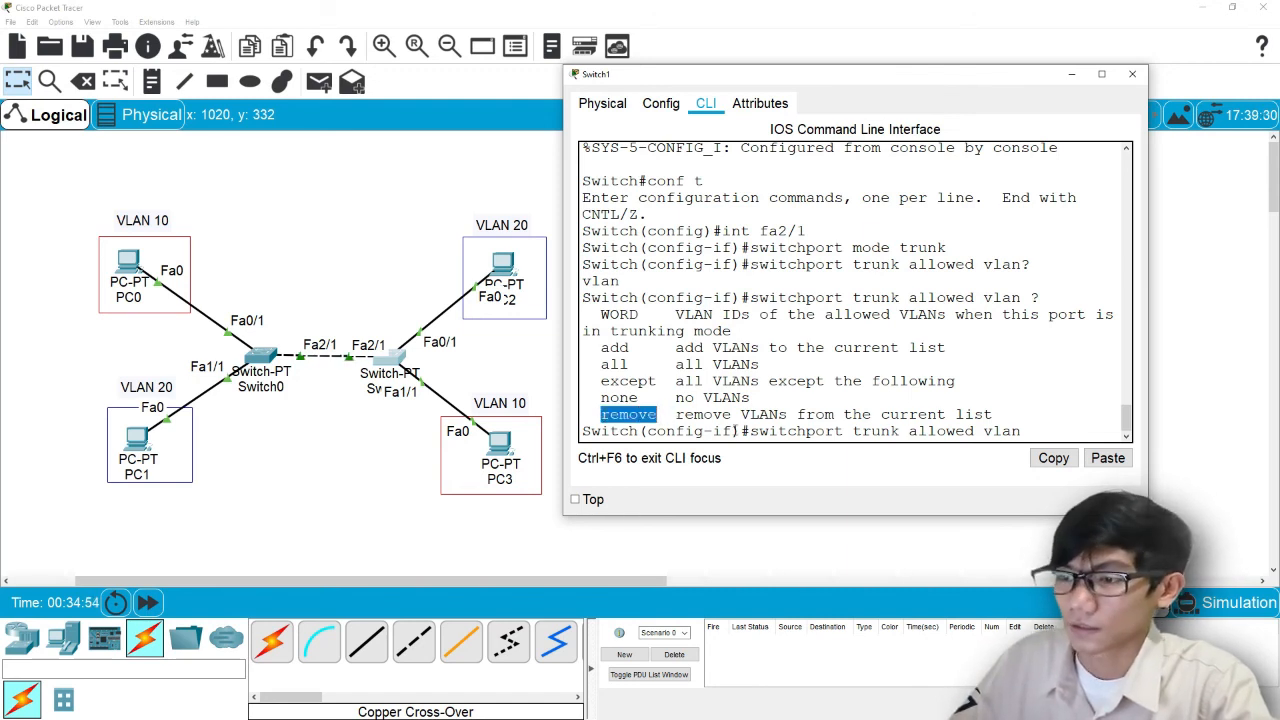
pyautogui.click(1049, 432)
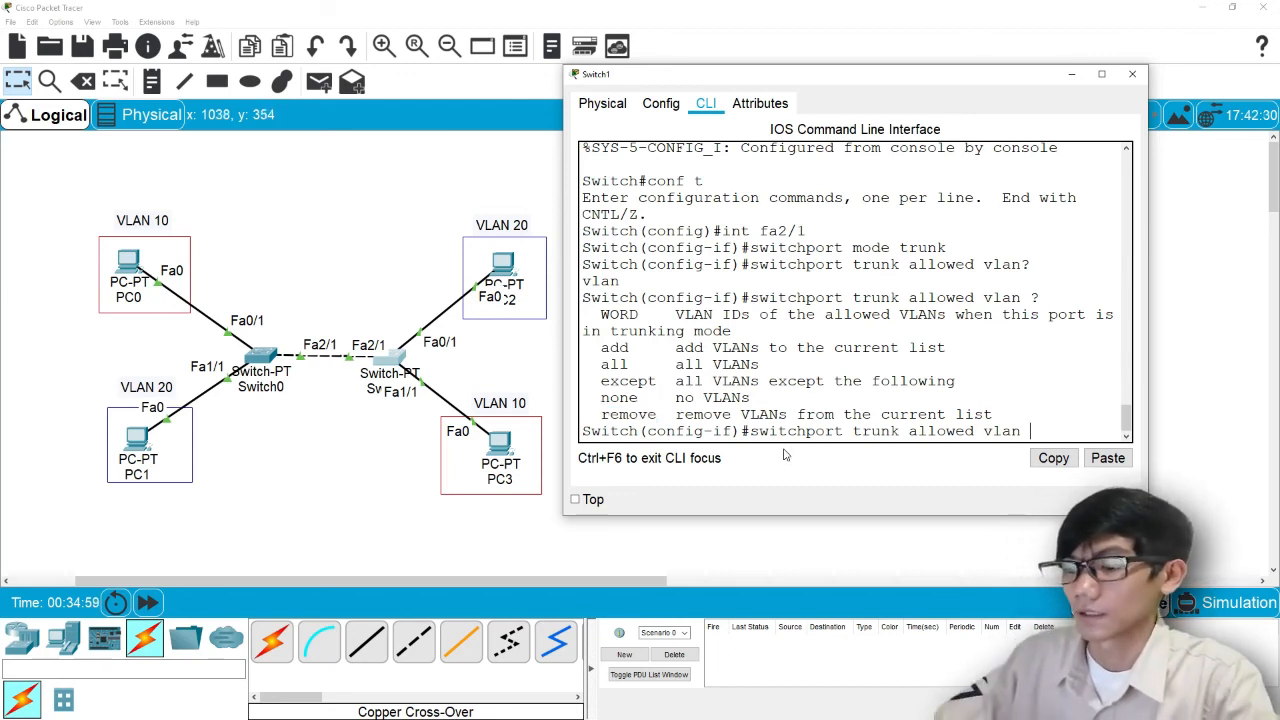
pyautogui.write('re')
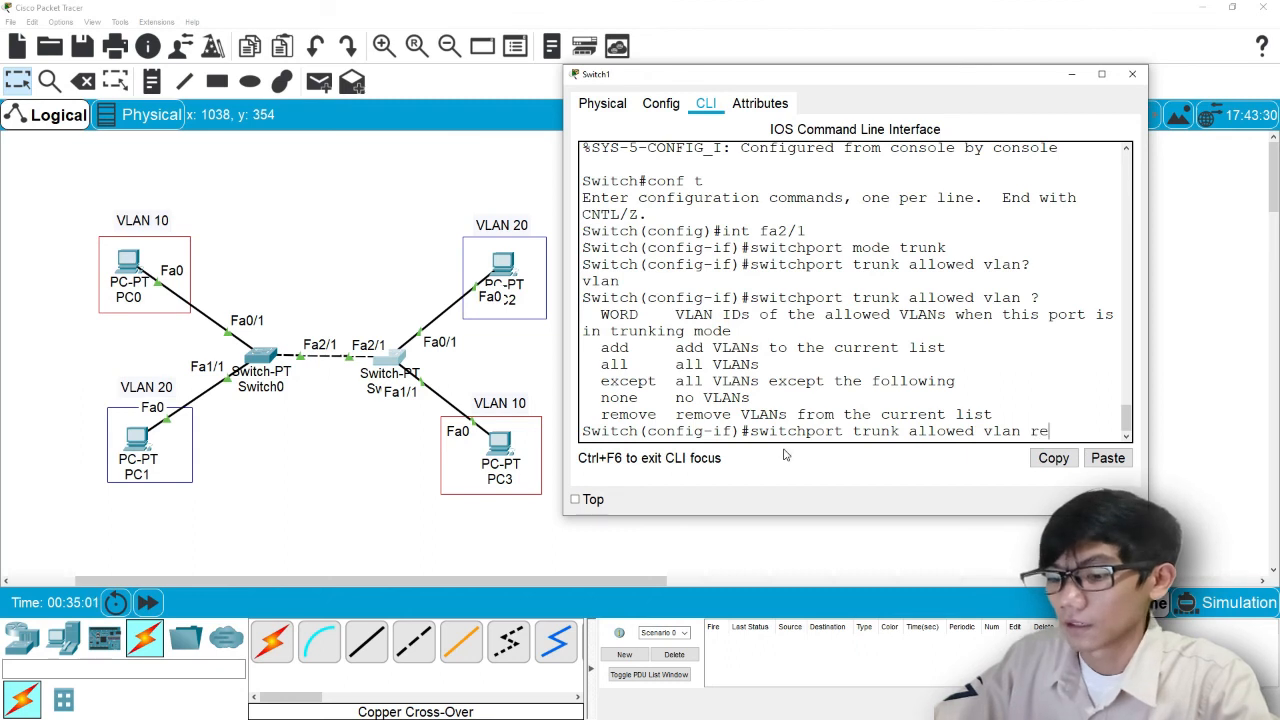
pyautogui.write('move')
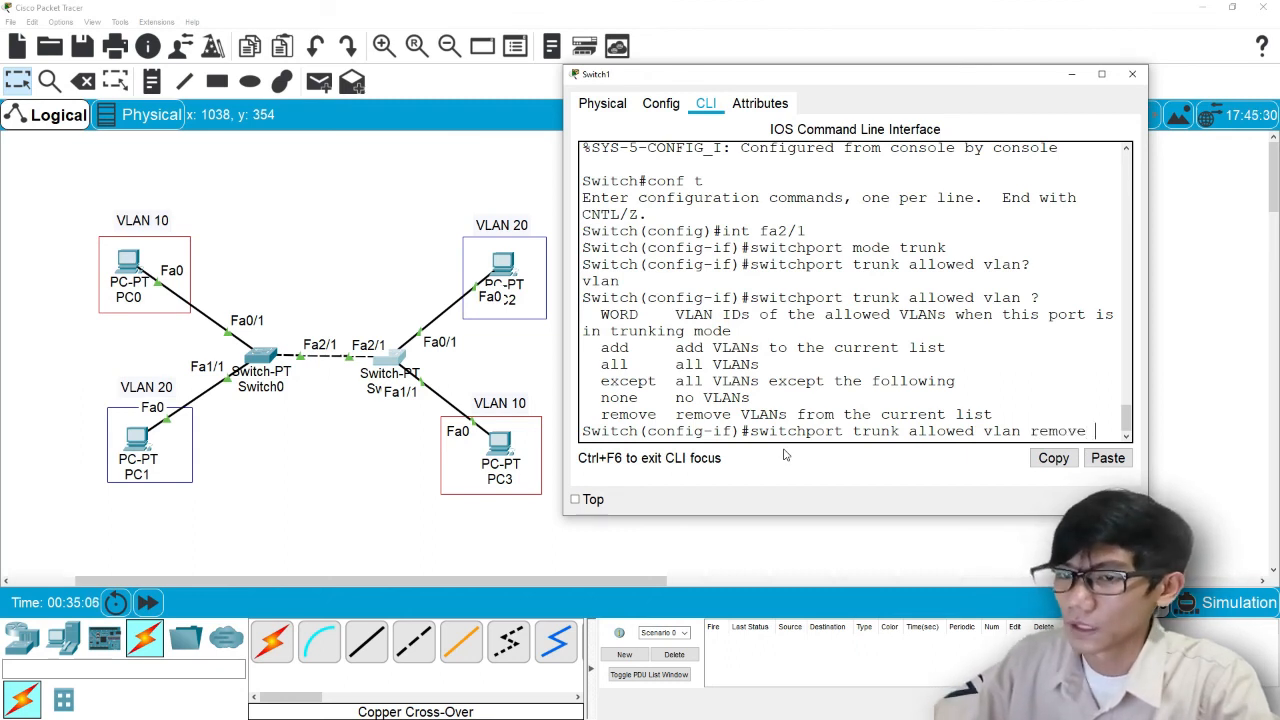
pyautogui.write(' 10')
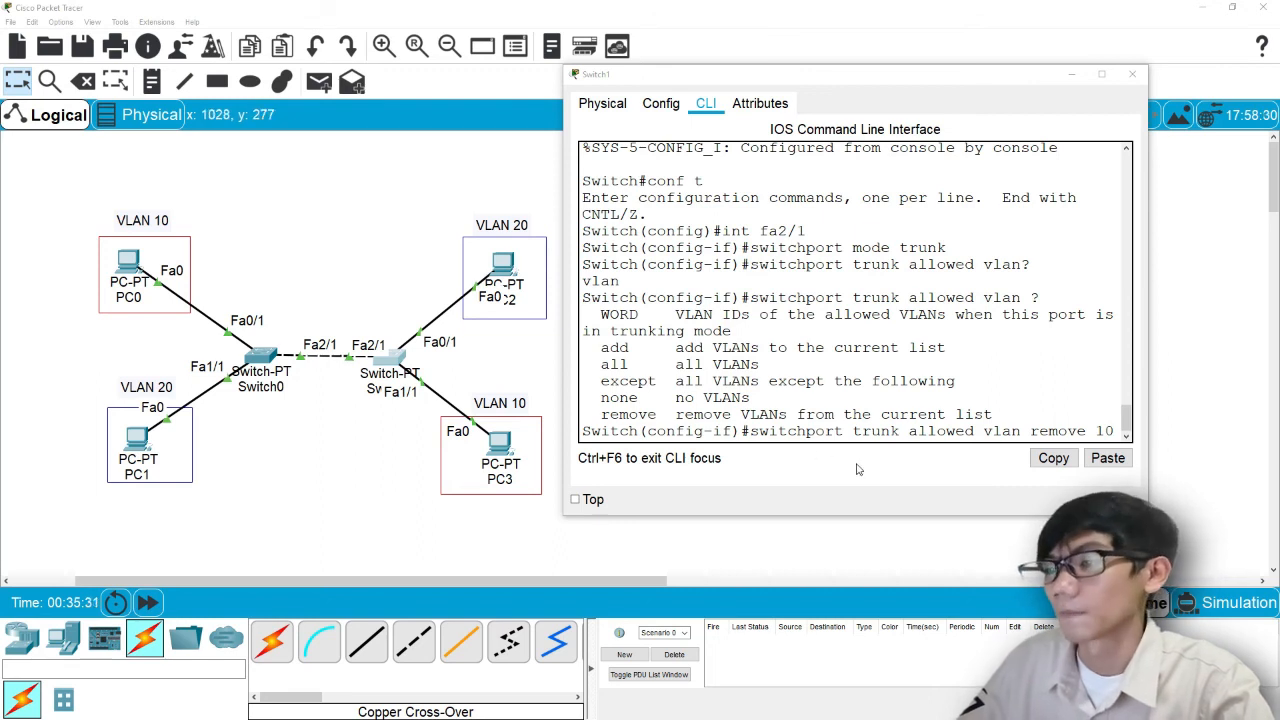
pyautogui.click(1112, 432)
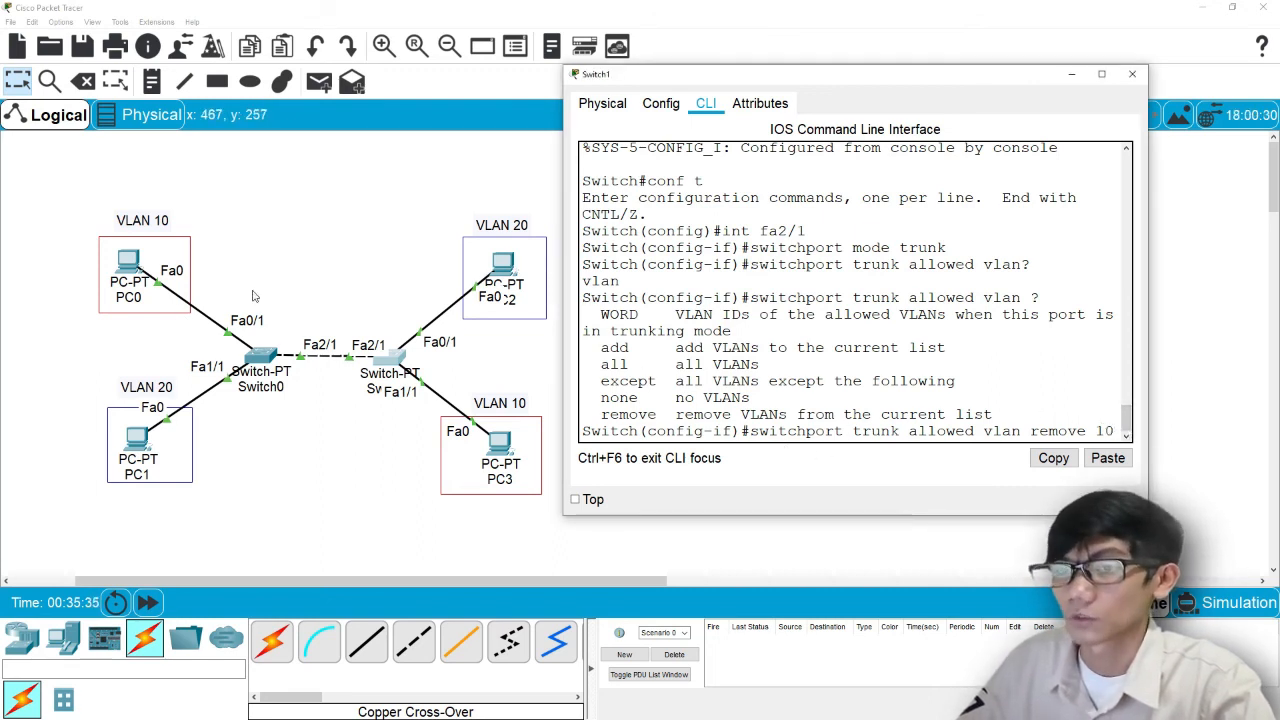
pyautogui.press('Return')
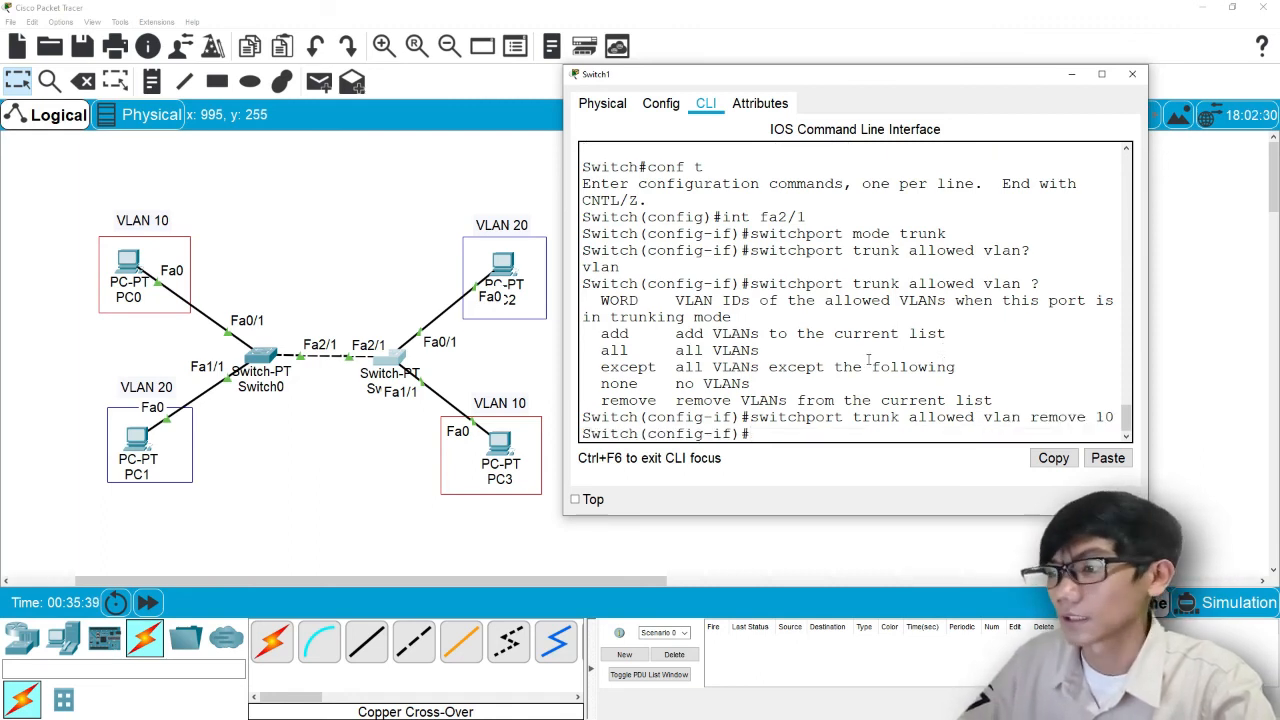
# Exit interface configuration mode on Switch1 and close its window
pyautogui.write('ex')
pyautogui.press('Return')
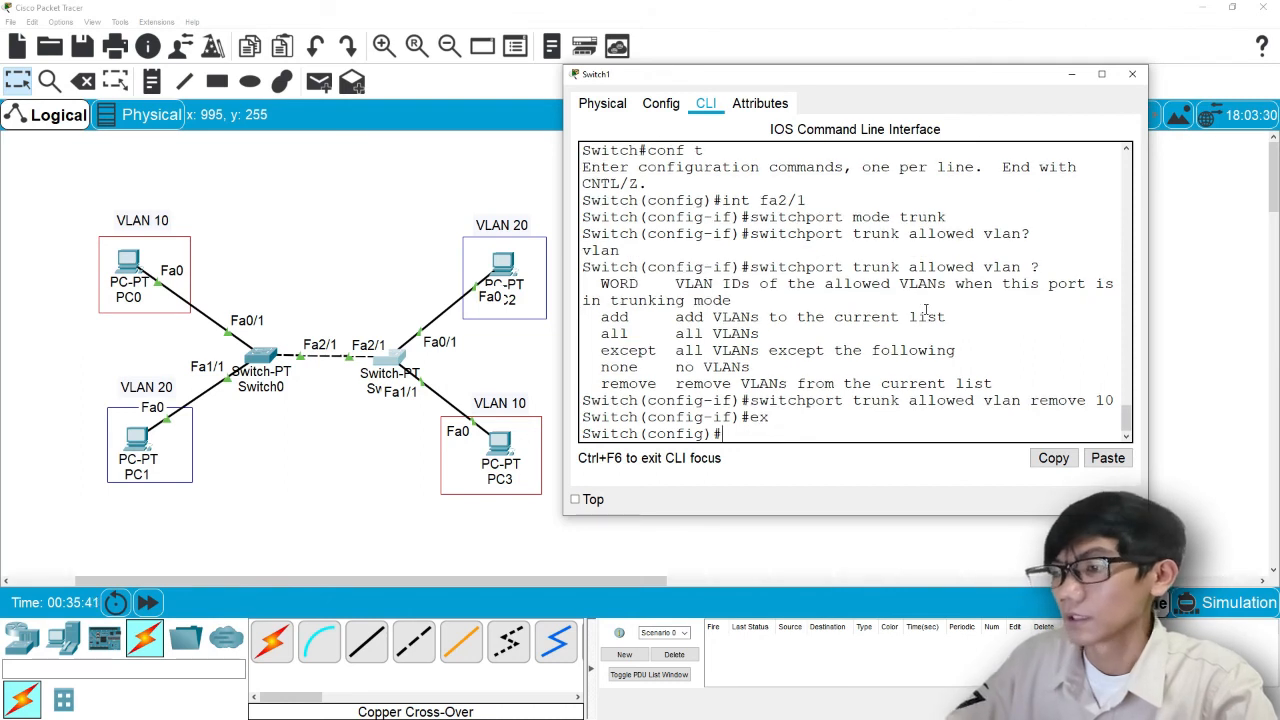
pyautogui.click(1134, 75)
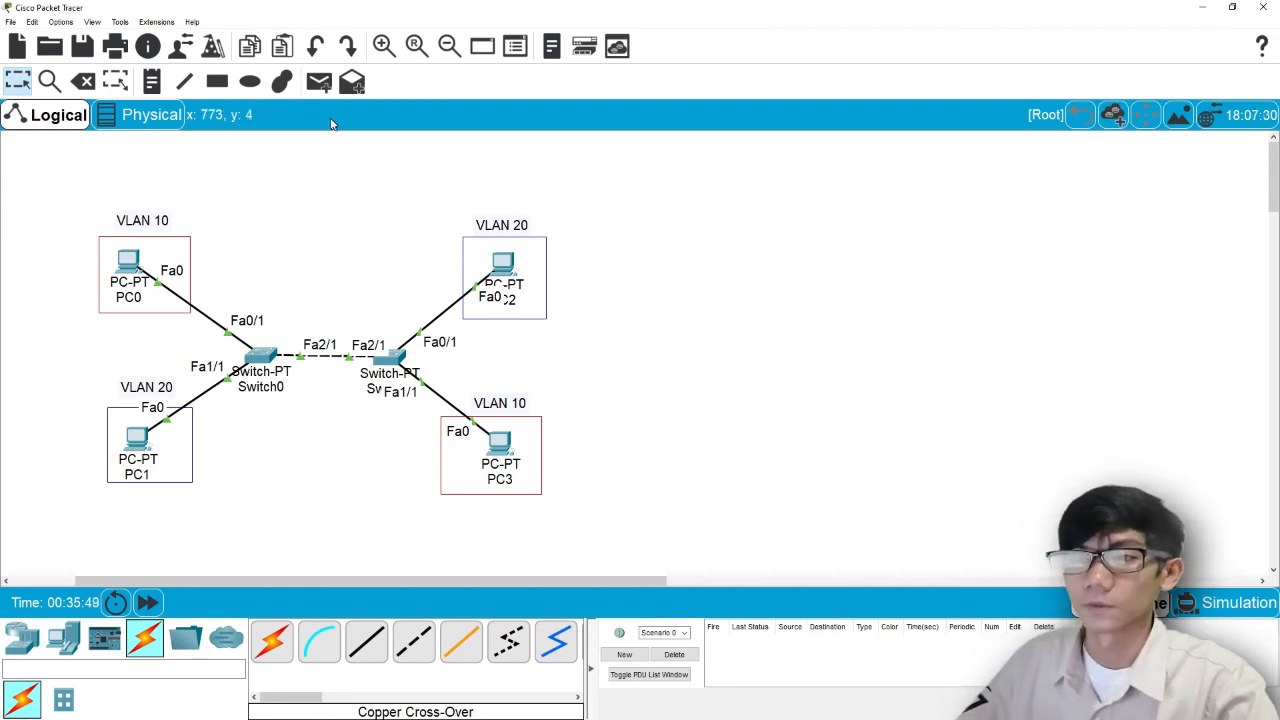
# Send a simple PDU from PC0 to PC3 to test VLAN 10 and select its entry among the results
pyautogui.click(319, 81)
pyautogui.click(129, 263)
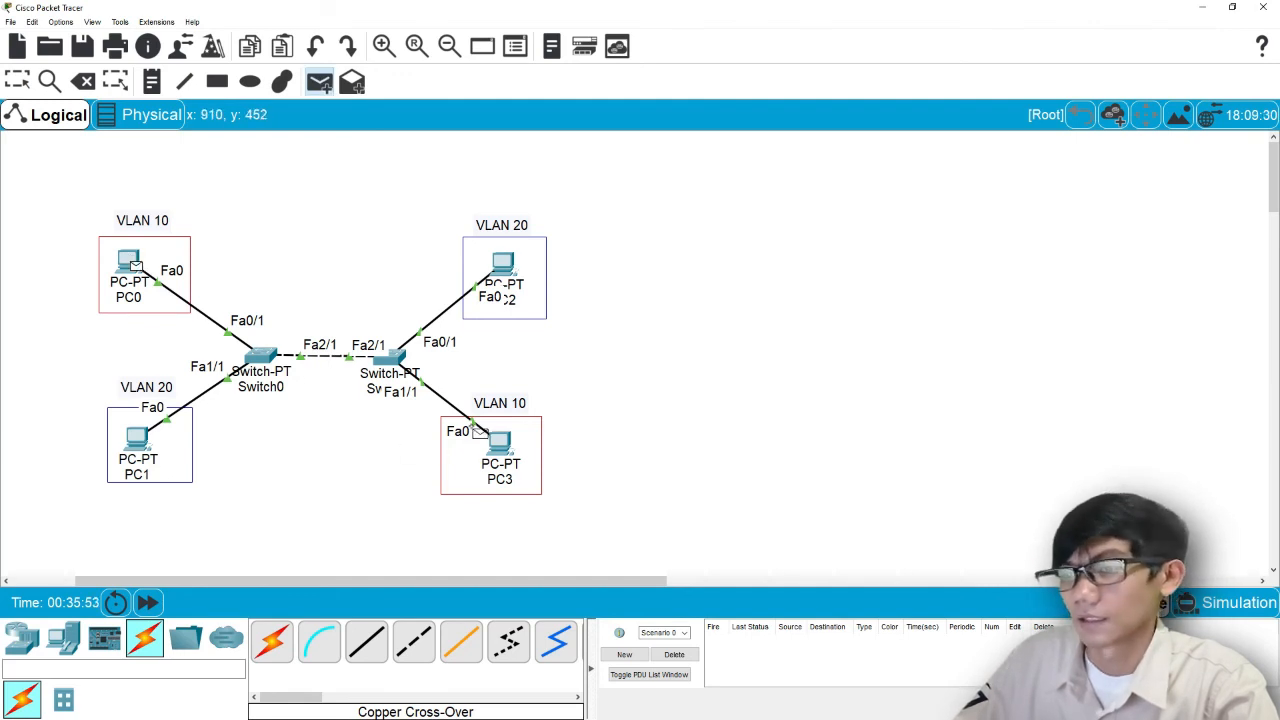
pyautogui.click(505, 445)
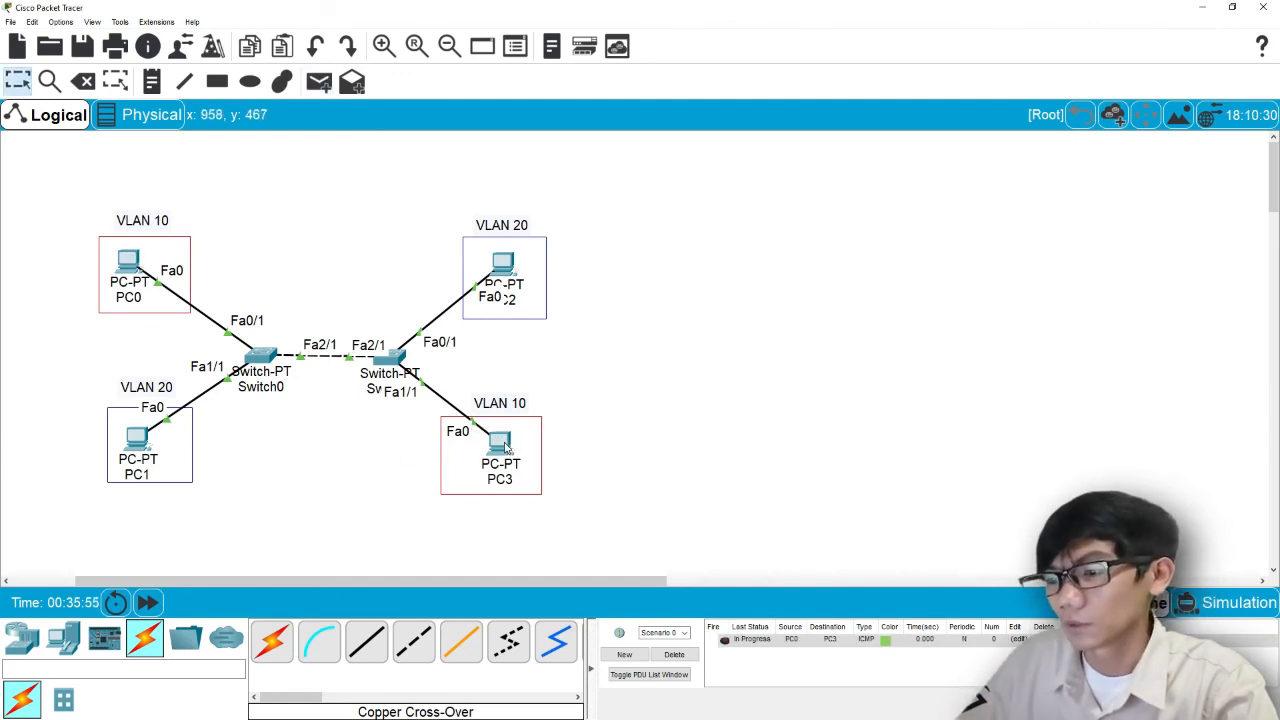
pyautogui.click(755, 641)
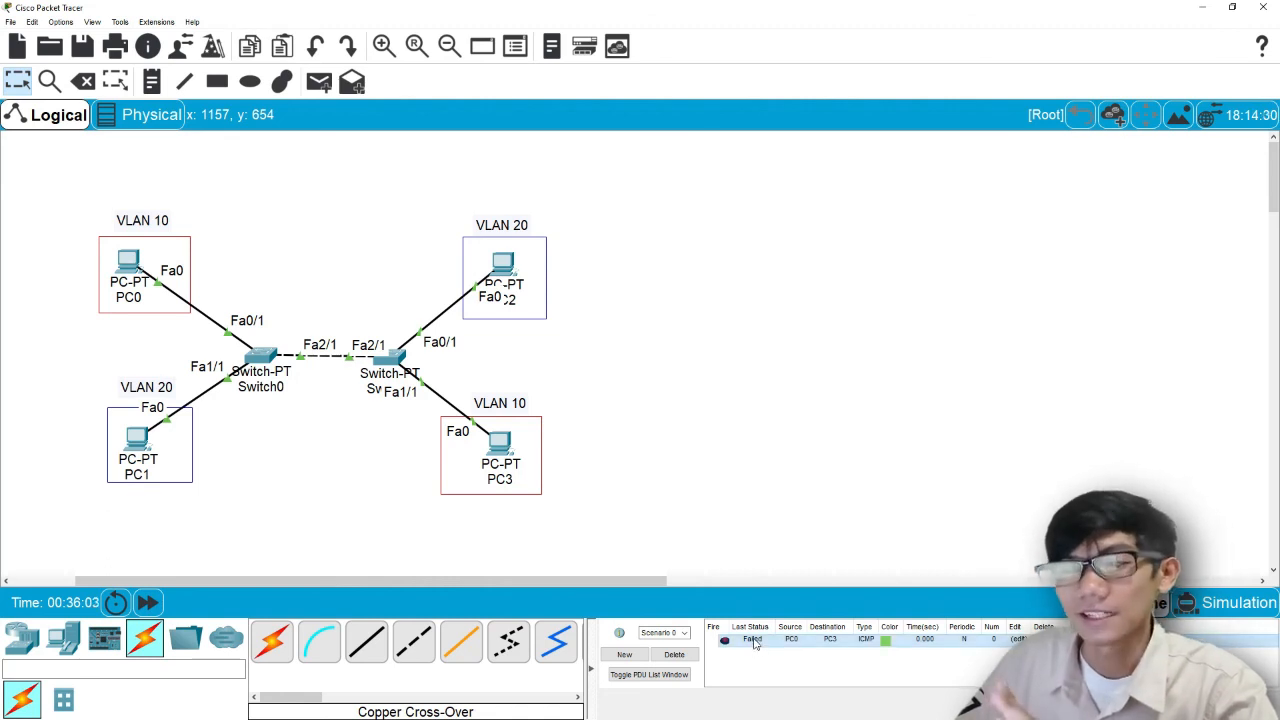
# Send a simple PDU from PC1 to PC2 to test VLAN 20 across the trunk
pyautogui.click(319, 83)
pyautogui.click(139, 437)
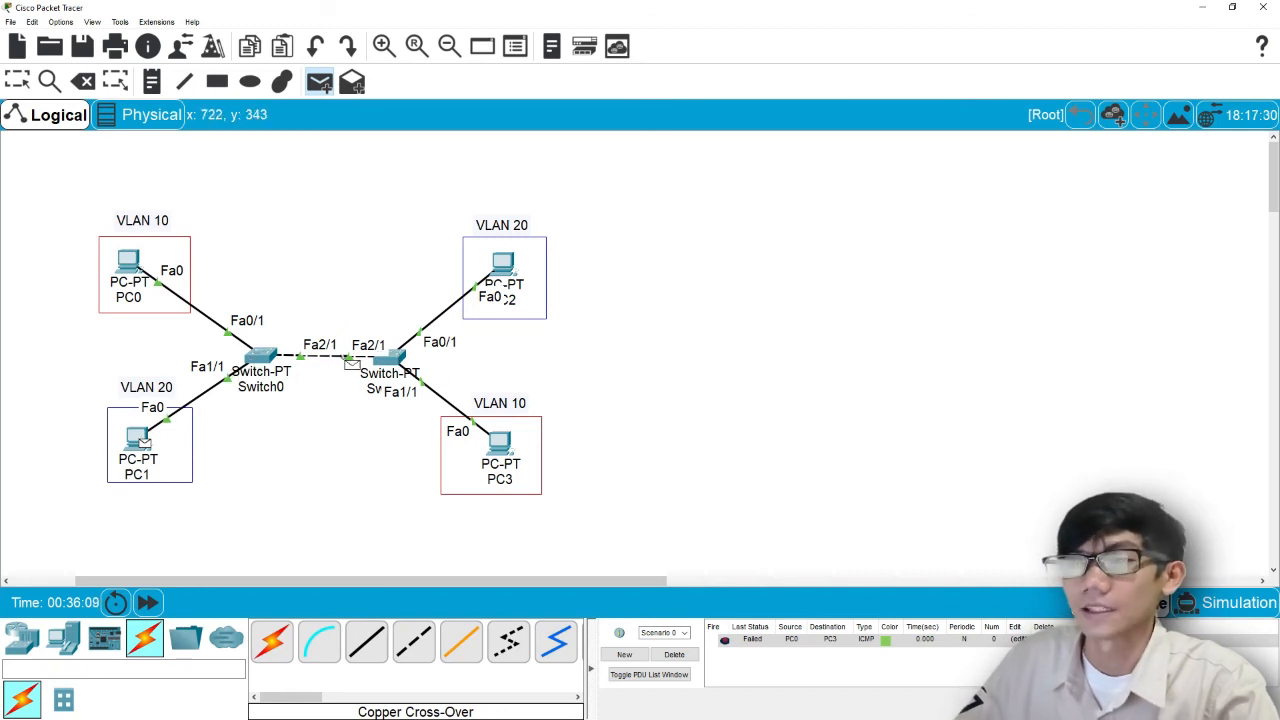
pyautogui.click(503, 265)
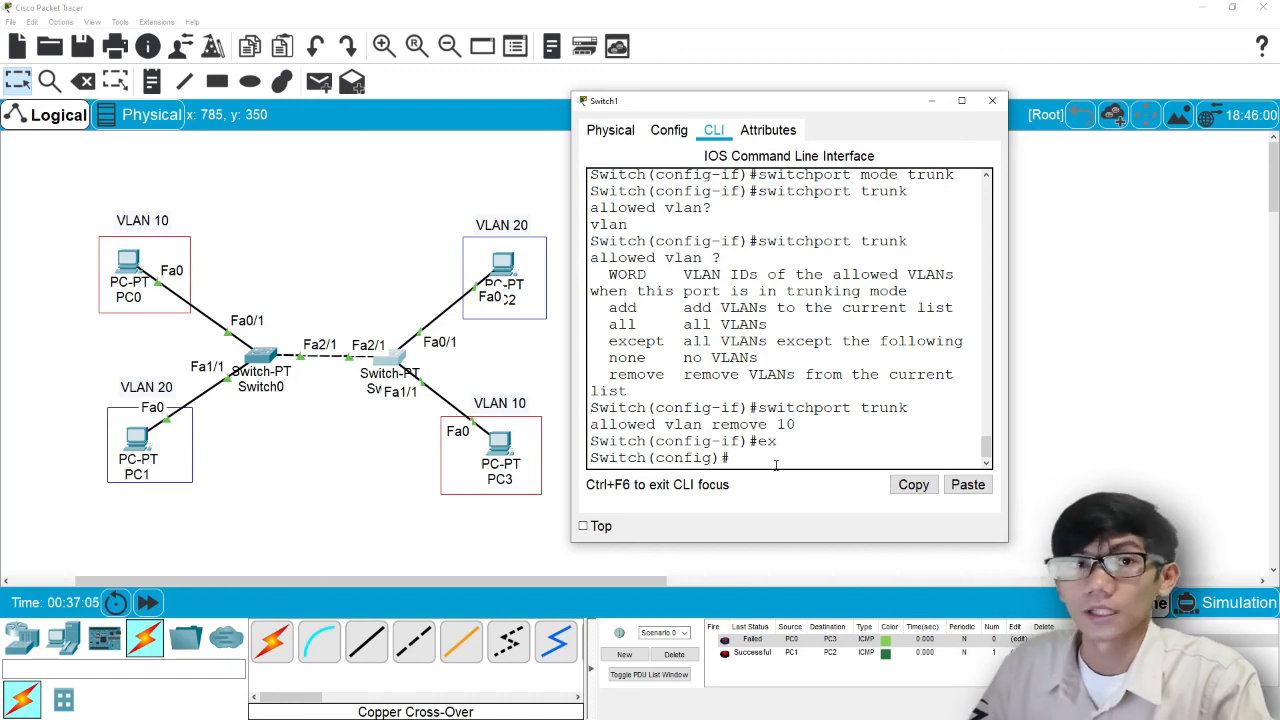
# Enter configuration of interface fa2/1 on Switch1 and run switchport mode trunk on it again
pyautogui.press('Up')
pyautogui.press('Up')
pyautogui.press('Up')
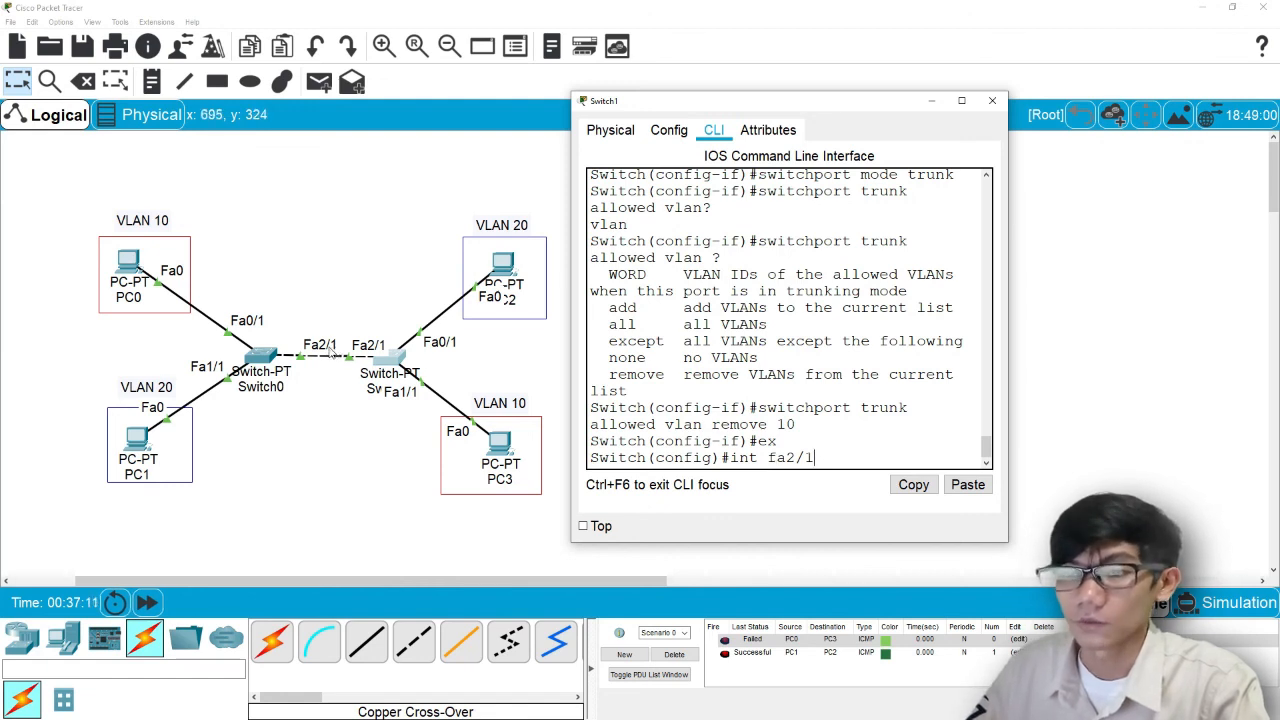
pyautogui.press('Return')
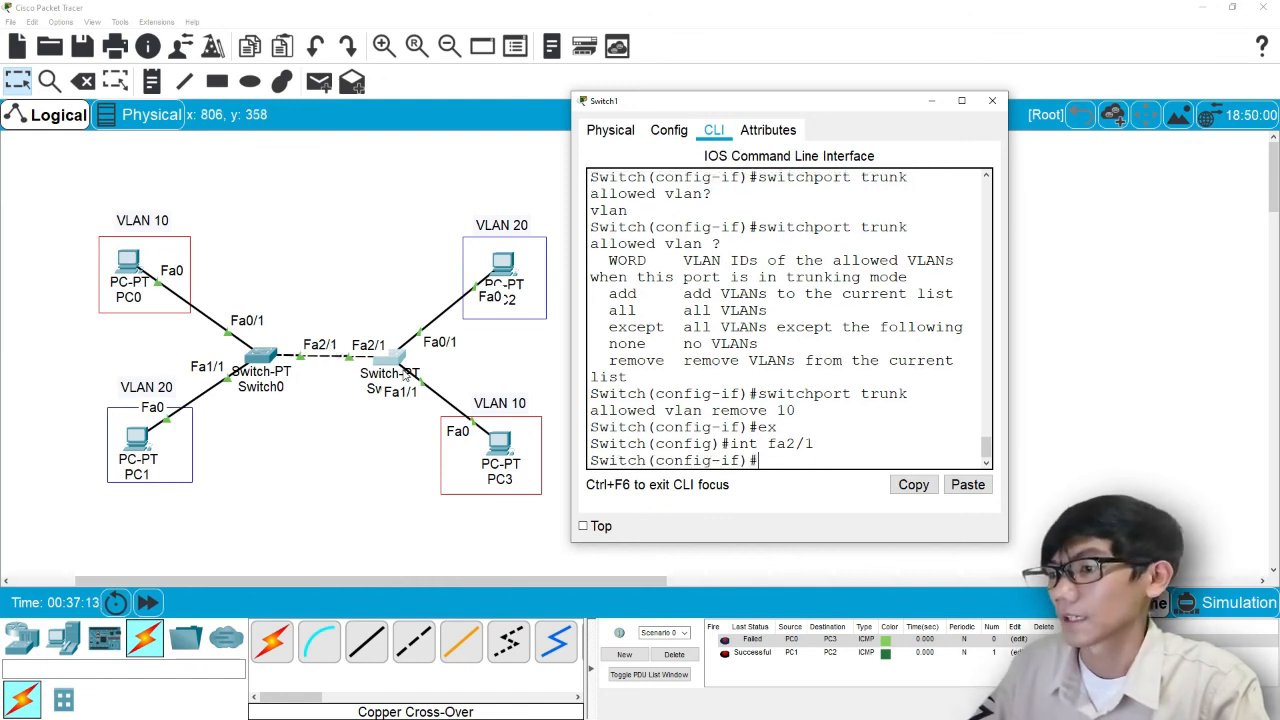
pyautogui.press('Up')
pyautogui.press('Up')
pyautogui.press('Up')
pyautogui.press('Up')
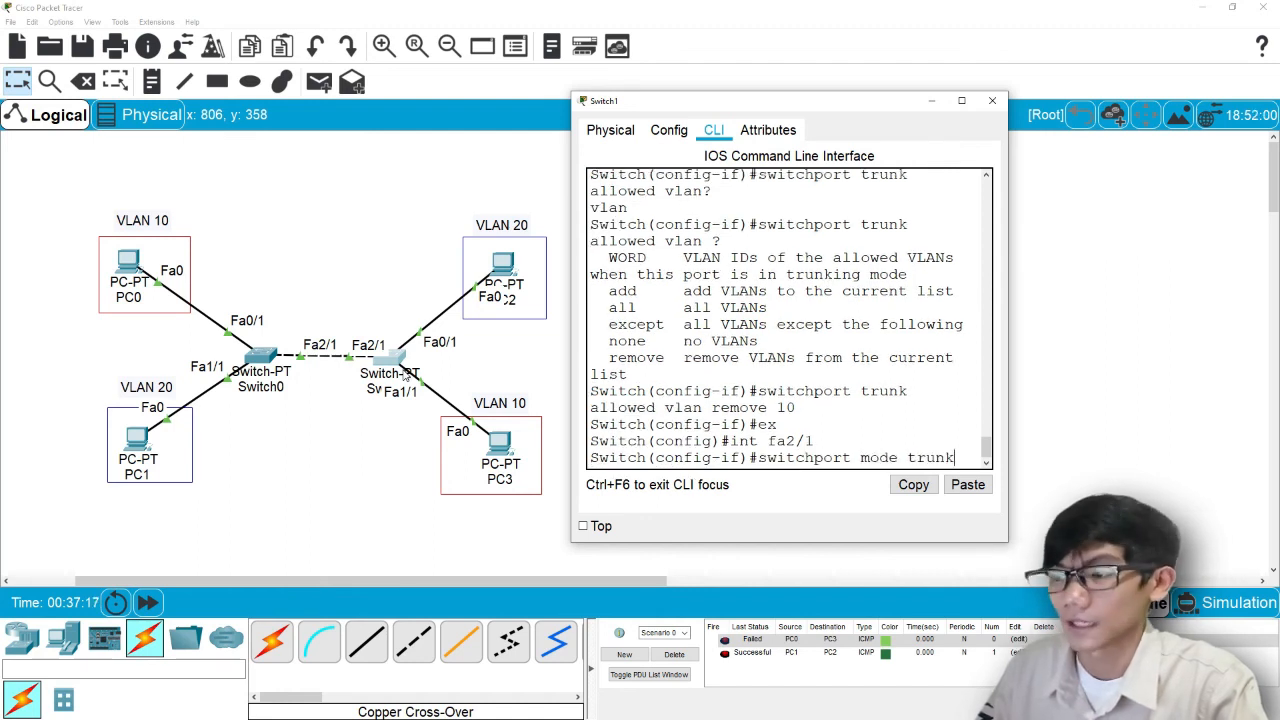
pyautogui.press('Return')
# Recall the switchport trunk allowed vlan command from the history and erase its remove 10 argument
pyautogui.press('Up')
pyautogui.press('Up')
pyautogui.press('Up')
pyautogui.press('Up')
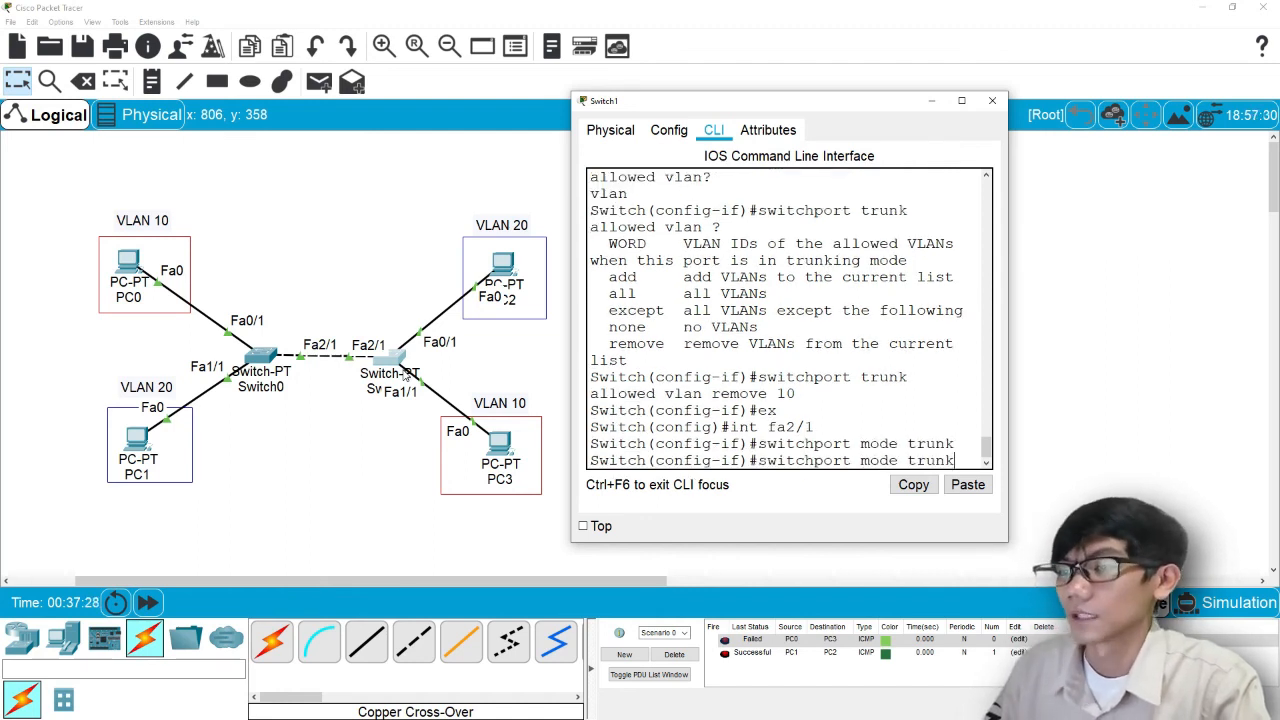
pyautogui.press('Up')
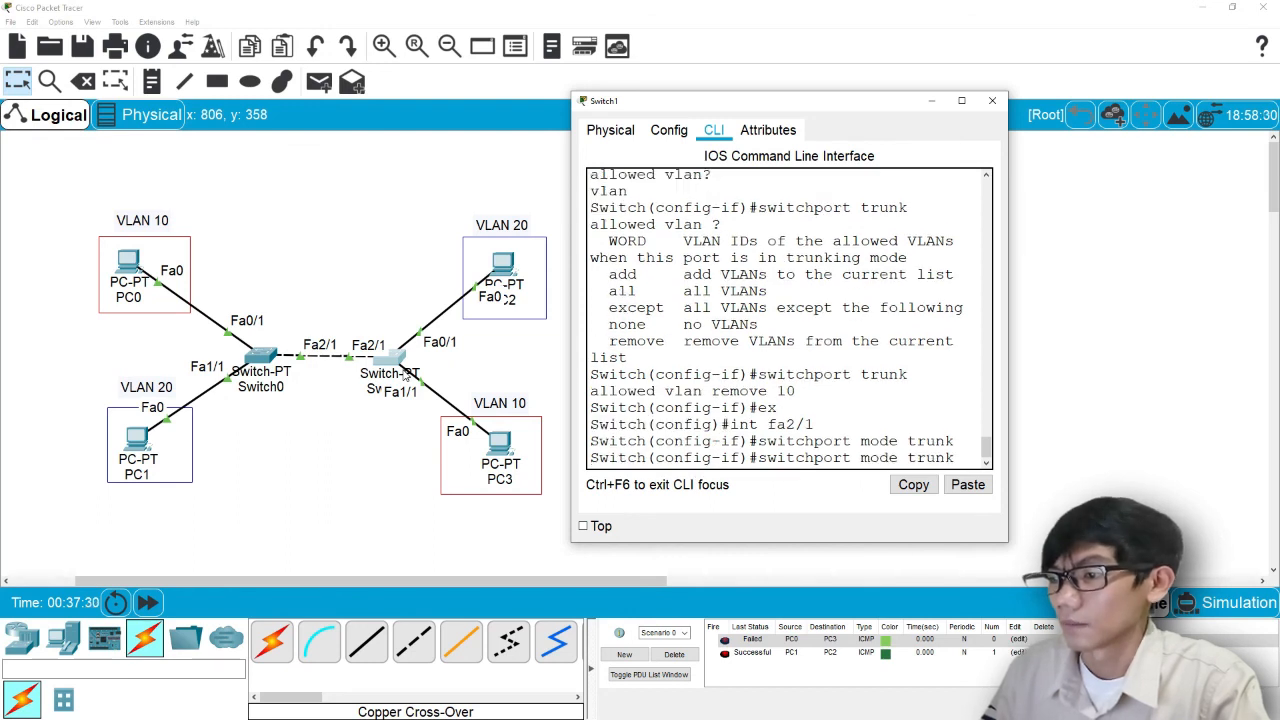
pyautogui.press('Down')
pyautogui.press('Up')
pyautogui.press('Down')
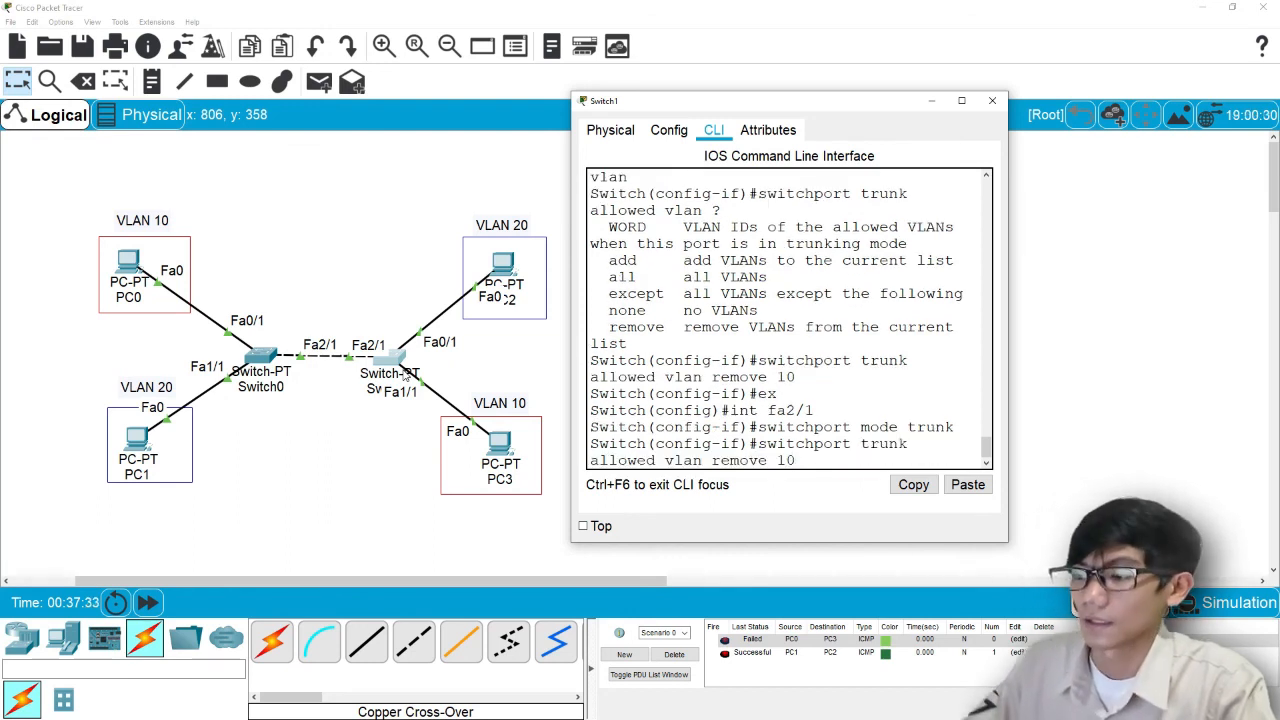
pyautogui.press('BackSpace')
pyautogui.press('BackSpace')
pyautogui.press('BackSpace')
pyautogui.press('BackSpace')
pyautogui.press('BackSpace')
pyautogui.press('BackSpace')
pyautogui.press('BackSpace')
pyautogui.press('BackSpace')
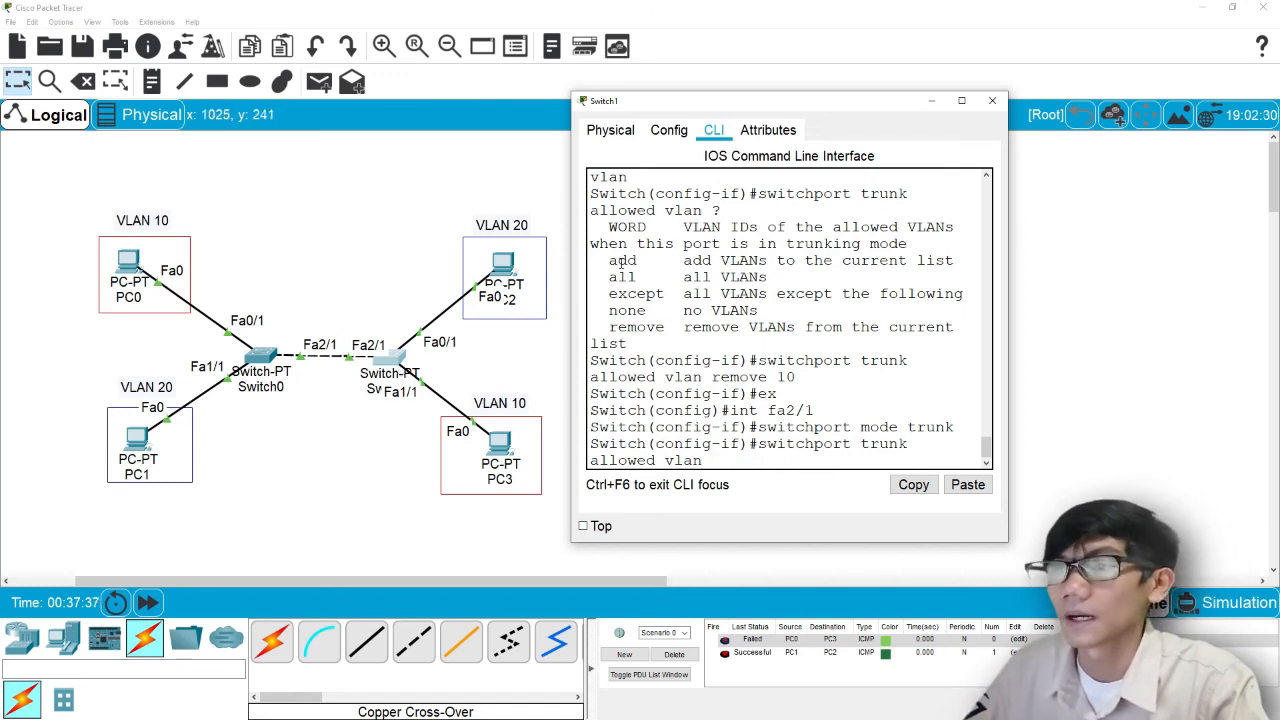
# Complete the allowed VLAN command with add 10, run it on fa2/1, and close the Switch1 window
pyautogui.moveTo(610, 260); pyautogui.dragTo(643, 260)
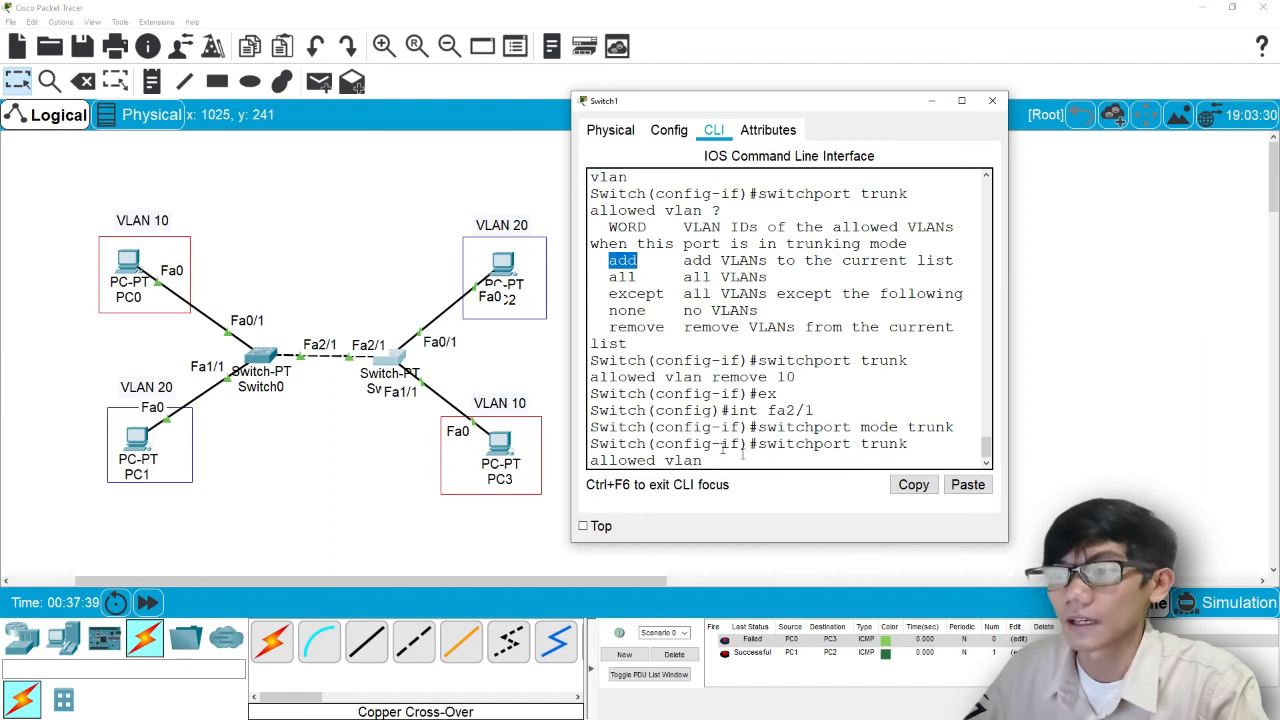
pyautogui.click(835, 451)
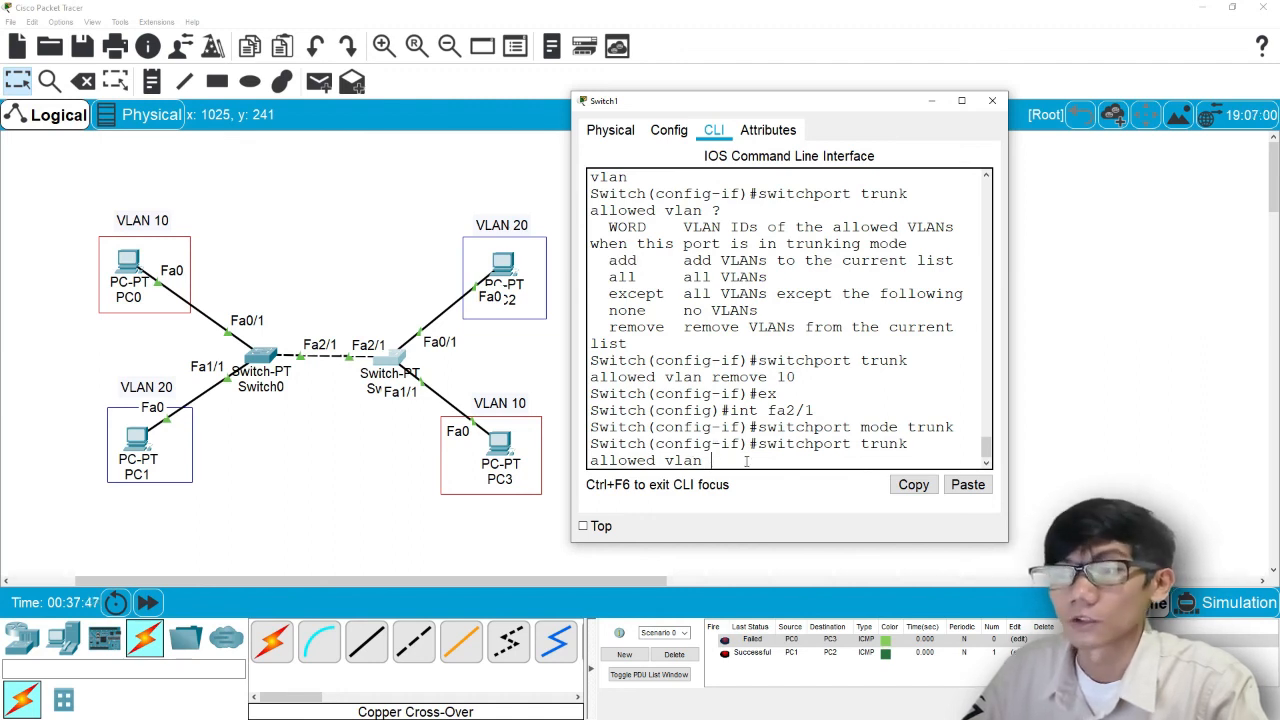
pyautogui.write('add')
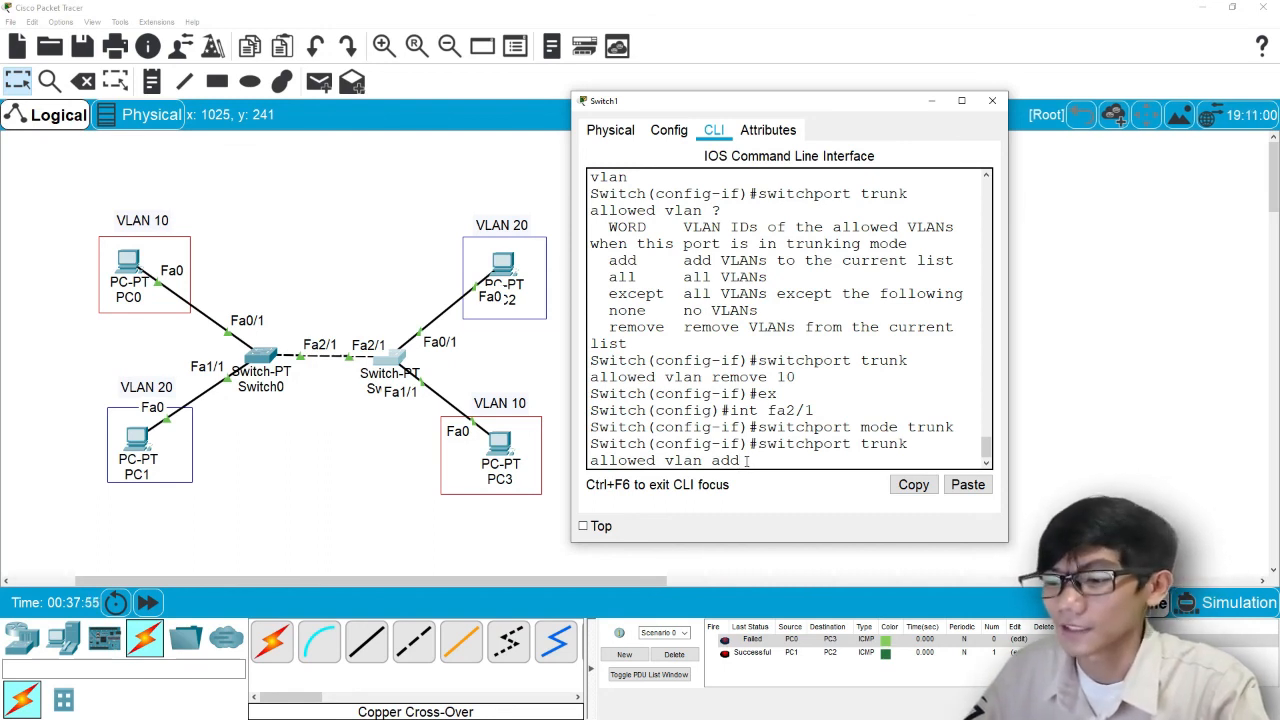
pyautogui.write('10')
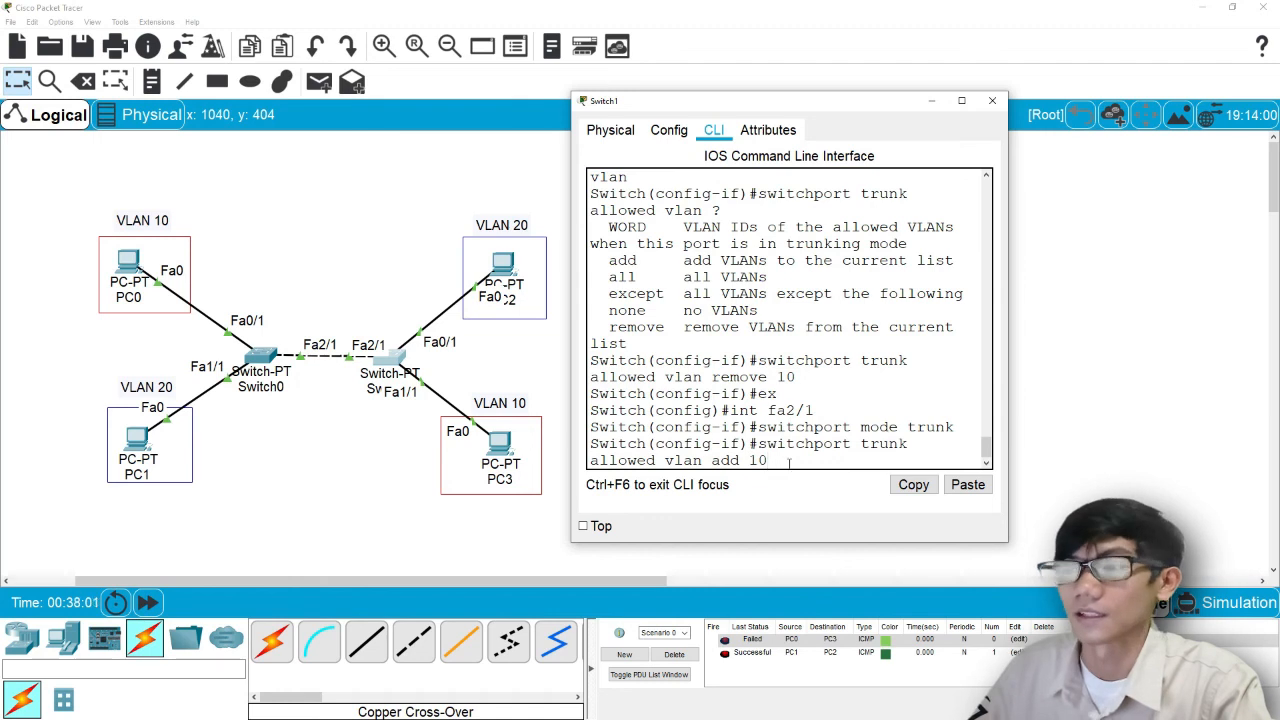
pyautogui.press('Return')
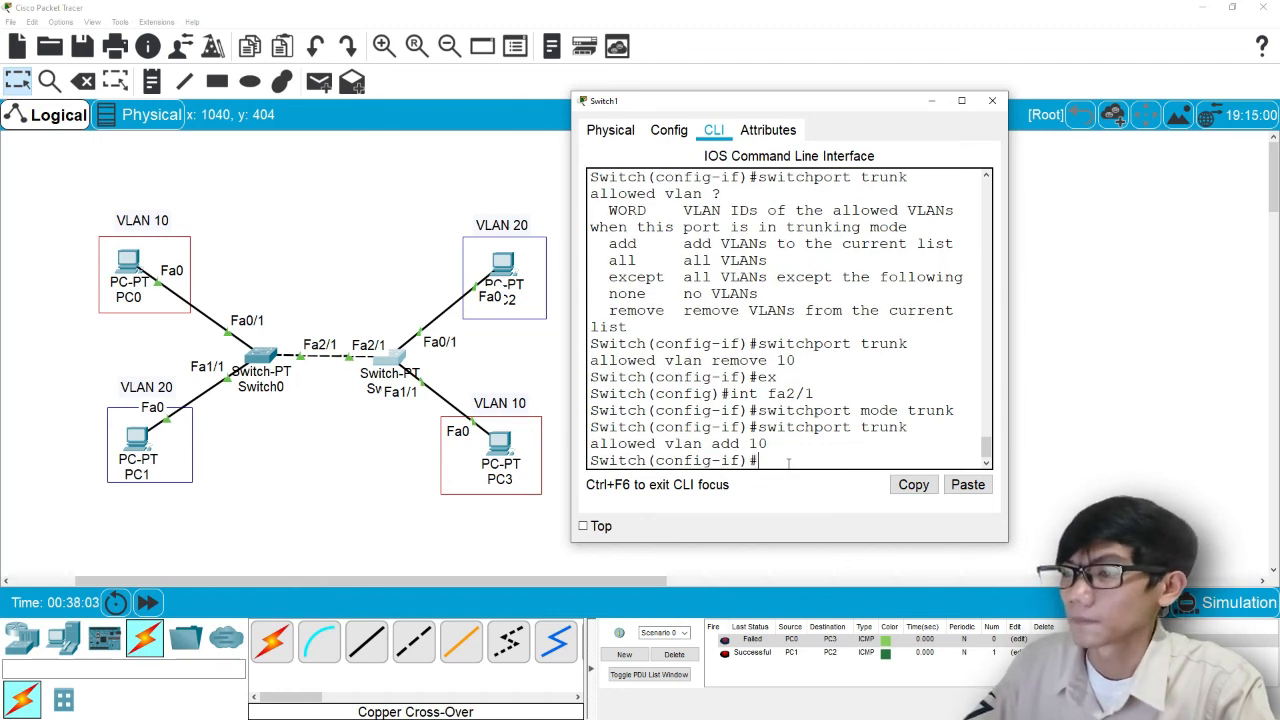
pyautogui.click(990, 101)
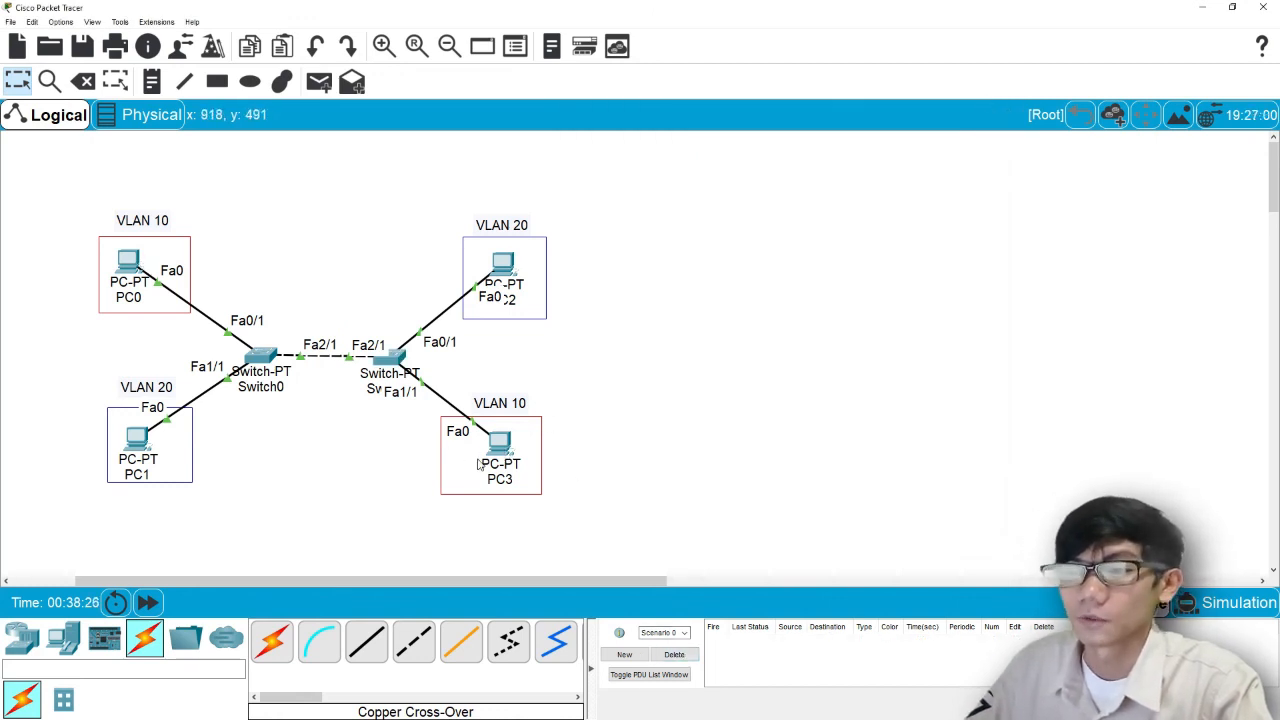
# Send a simple PDU from PC0 to PC3 to retest VLAN 10, and clear the scenario's PDU list
pyautogui.click(318, 82)
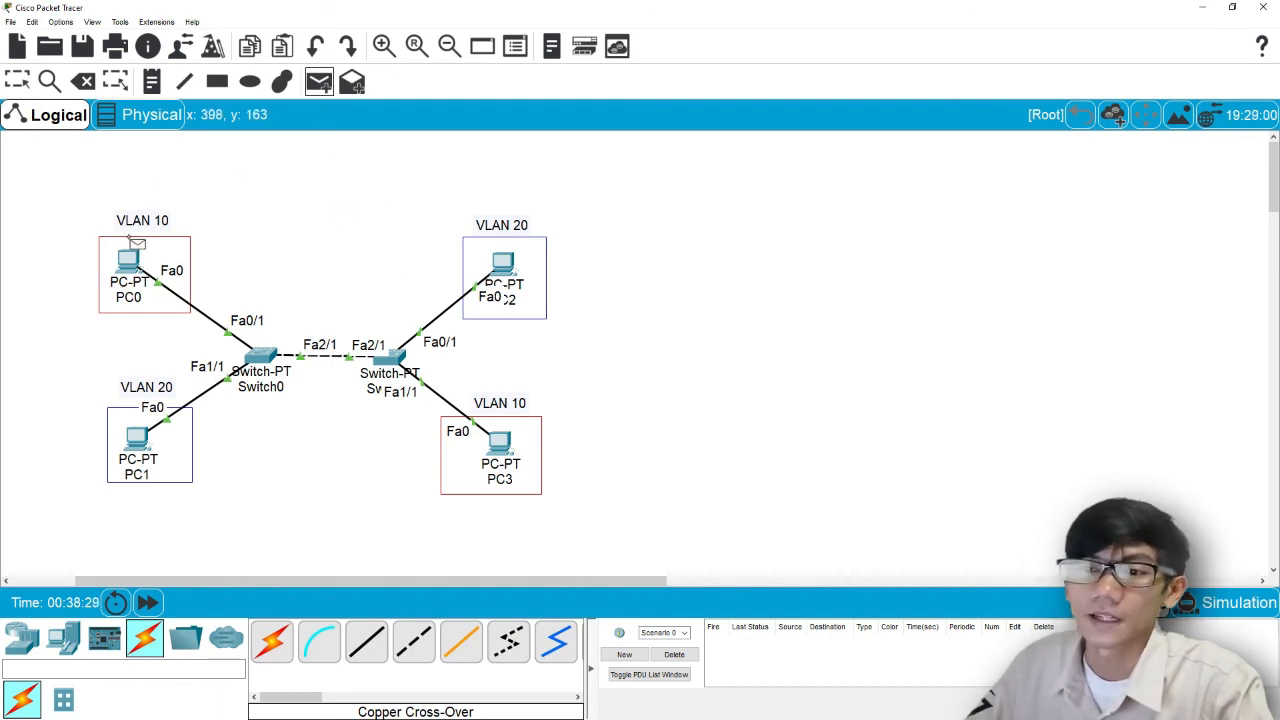
pyautogui.click(135, 262)
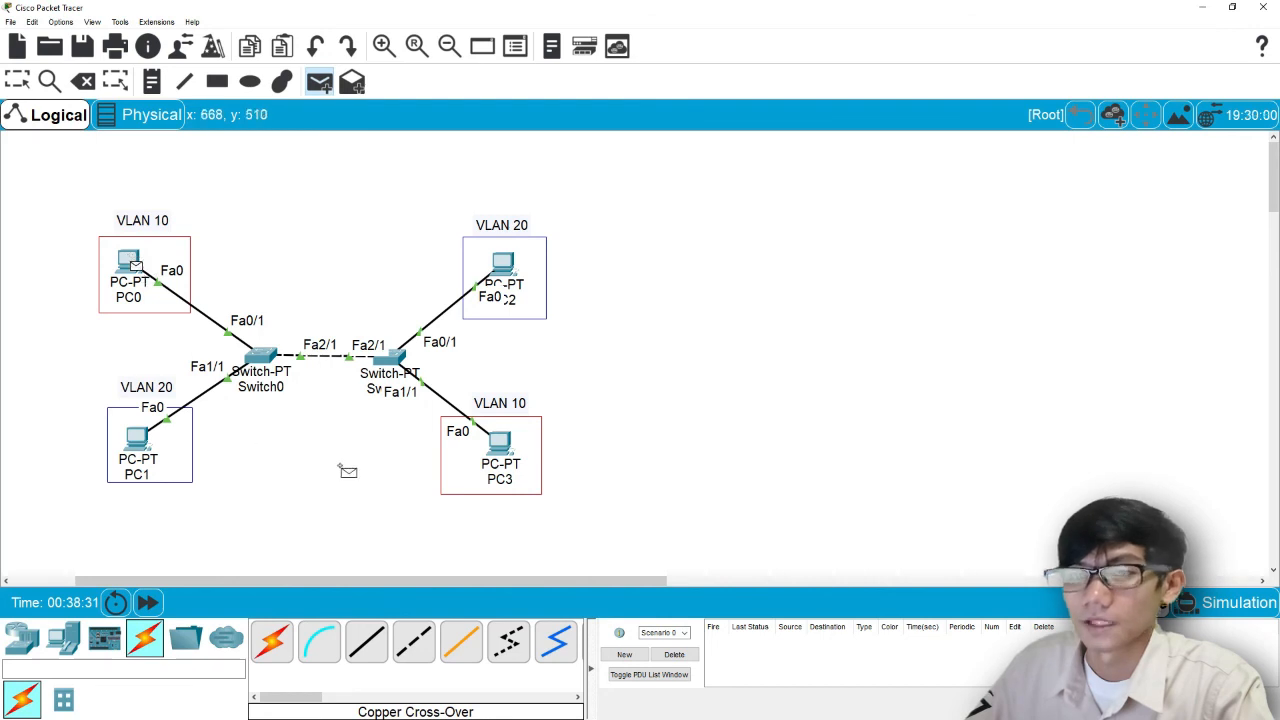
pyautogui.click(505, 446)
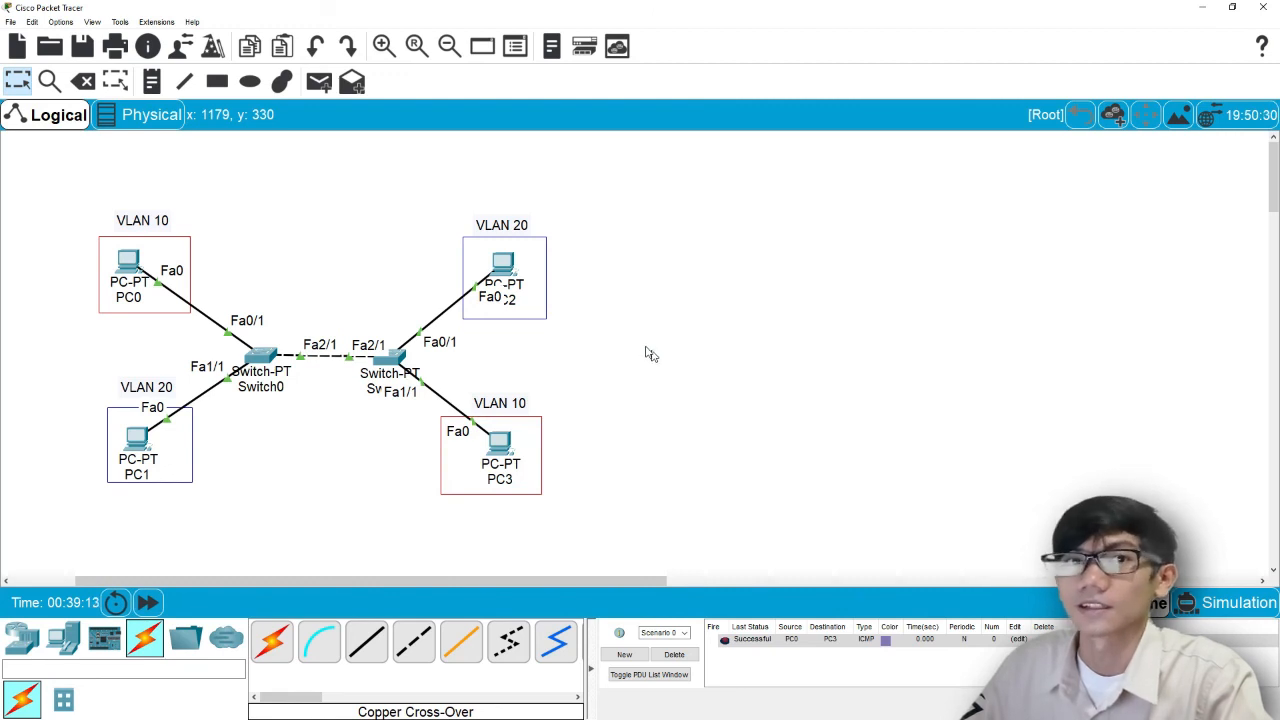
pyautogui.click(676, 654)
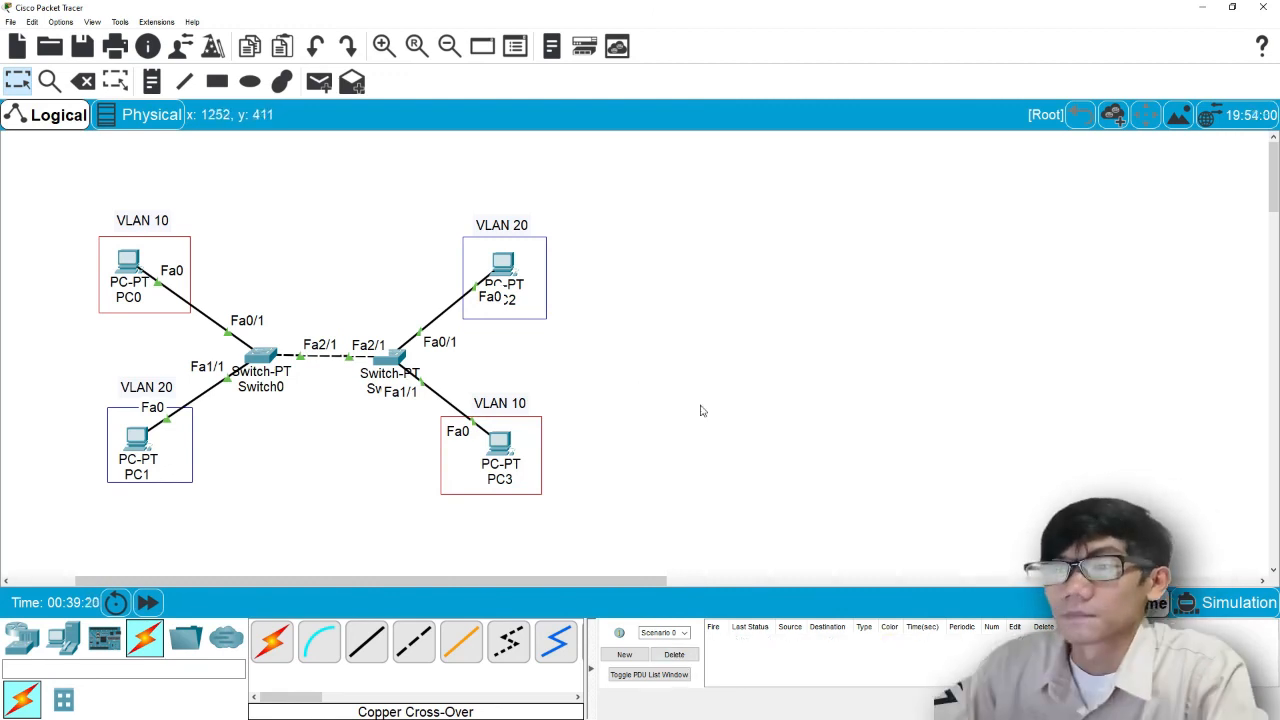